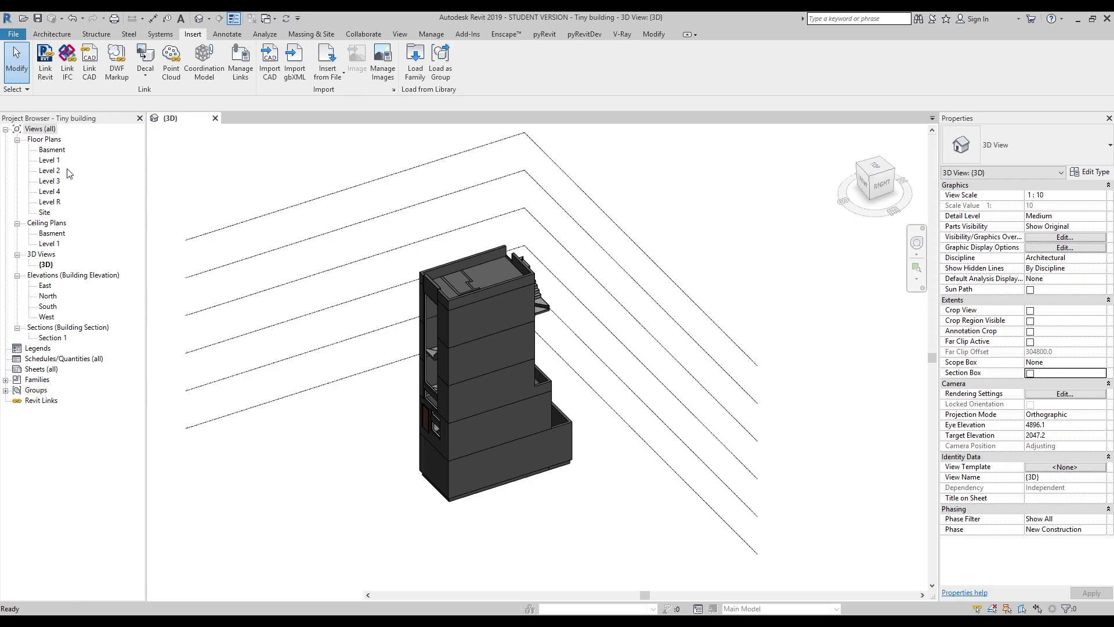
Step: Open the Level 1 floor plan and move the reference plan image up and left, clear of the modelled building
double_click(49, 161)
scroll(488, 407, "down", 4)
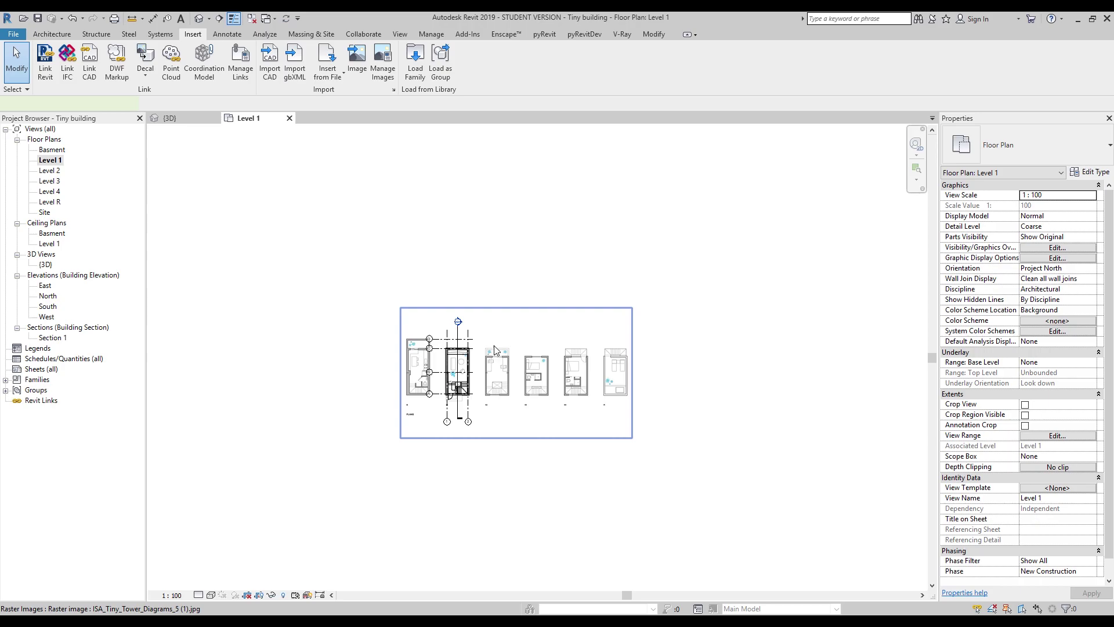
left_click_drag(494, 346, 582, 337)
left_click_drag(672, 382, 487, 266)
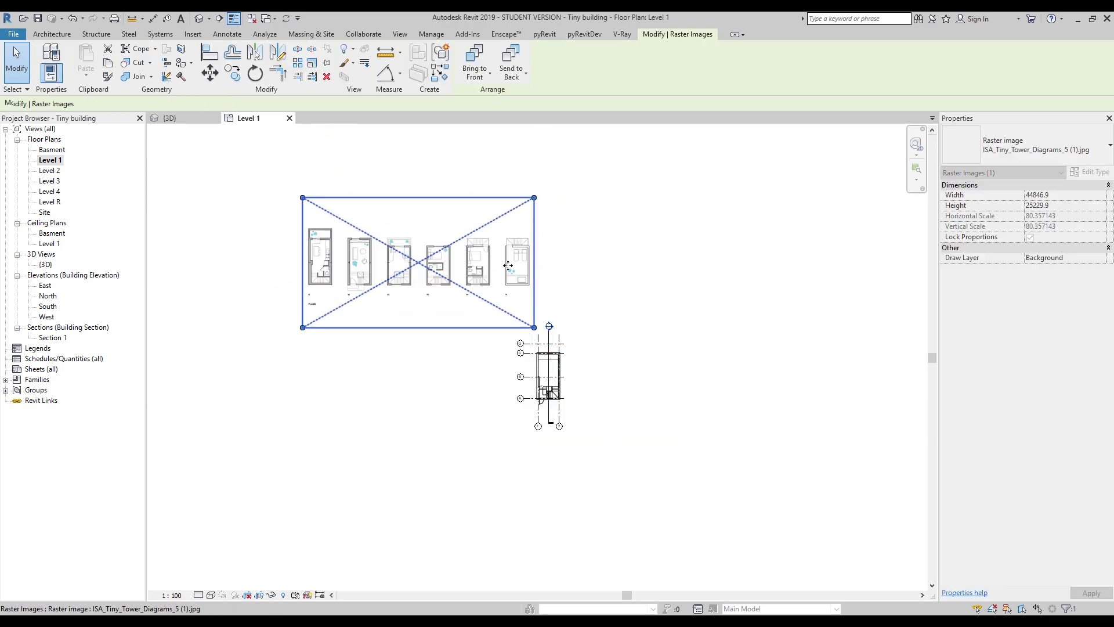
left_click(647, 304)
Step: Examine the reference floor plans, especially the window in the upper wall of plan 01, and compare them with the model
scroll(529, 299, "up", 3)
middle_click_drag(457, 338, 419, 285)
scroll(447, 355, "up", 2)
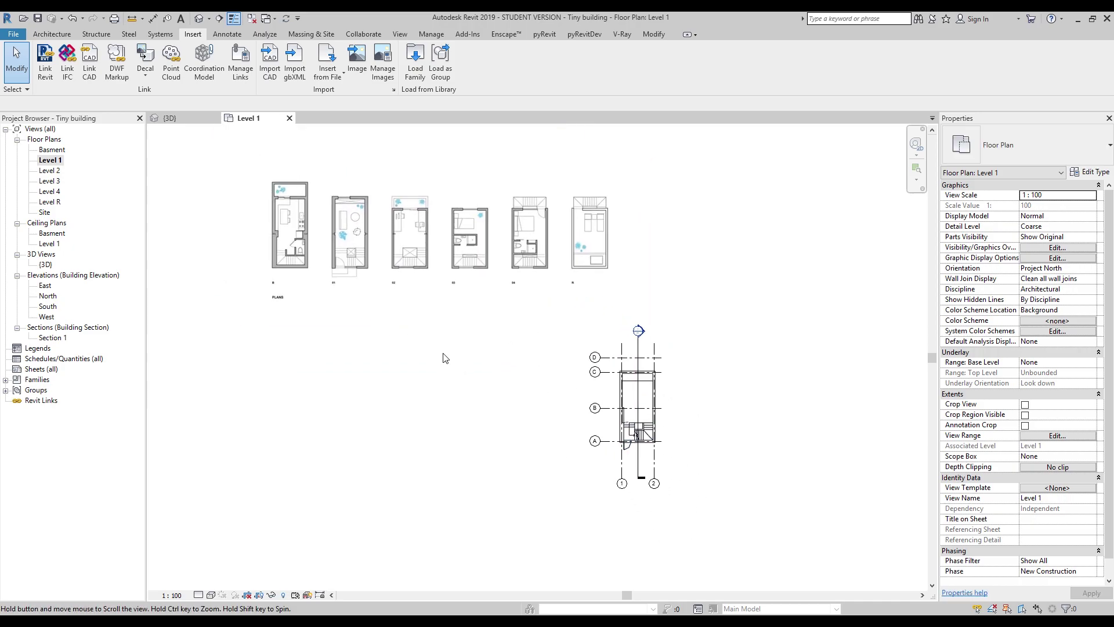
scroll(339, 202, "up", 2)
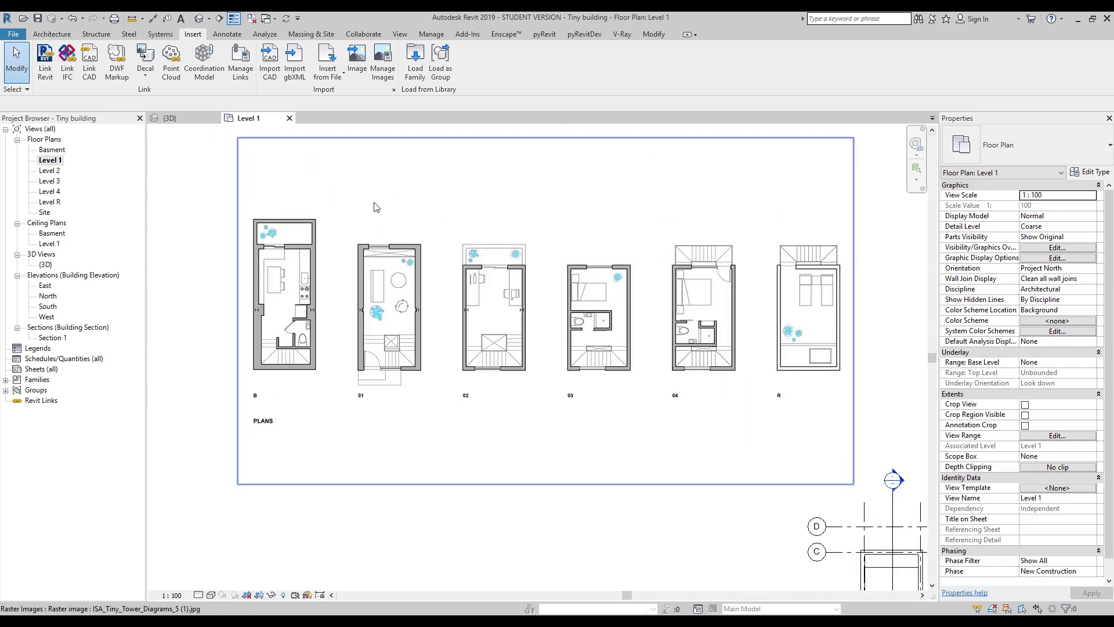
scroll(429, 331, "up", 1)
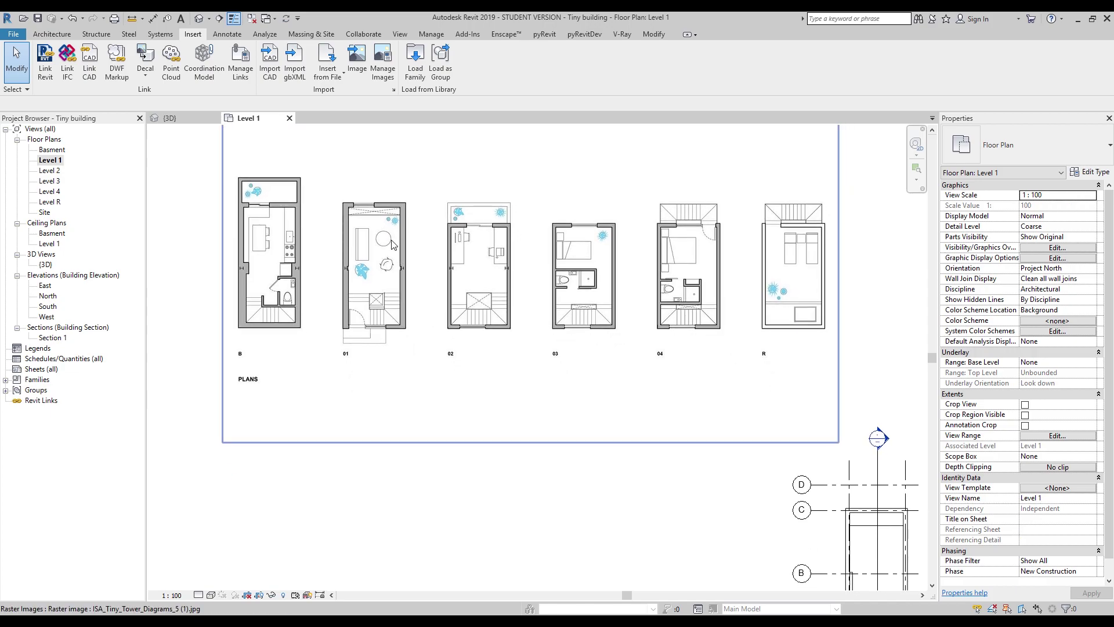
scroll(350, 164, "up", 1)
scroll(351, 168, "up", 1)
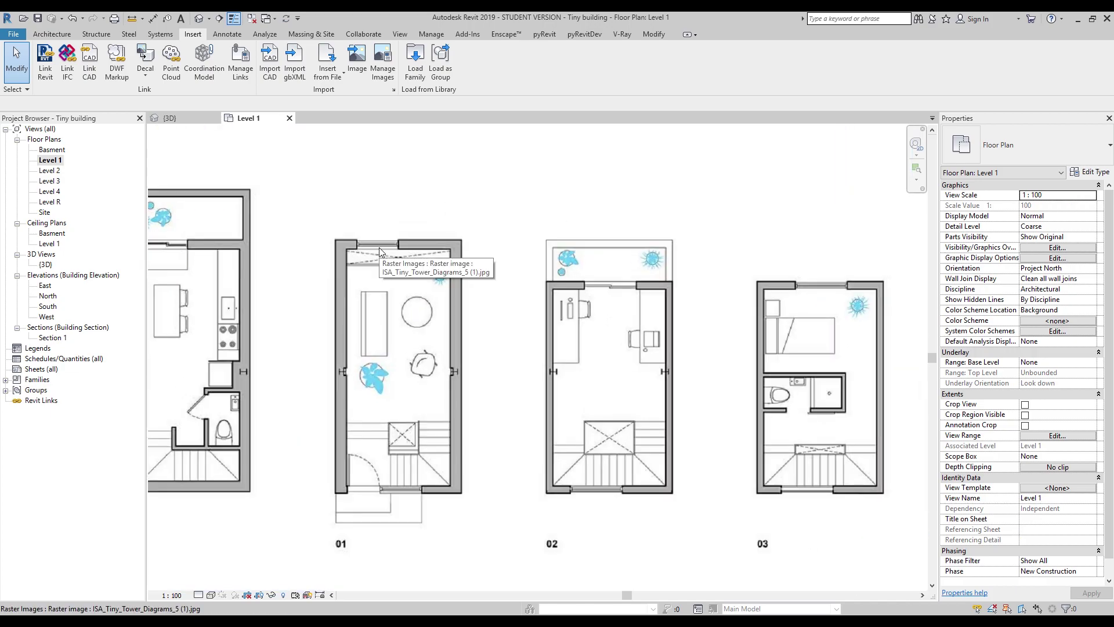
scroll(381, 252, "down", 5)
scroll(550, 392, "up", 4)
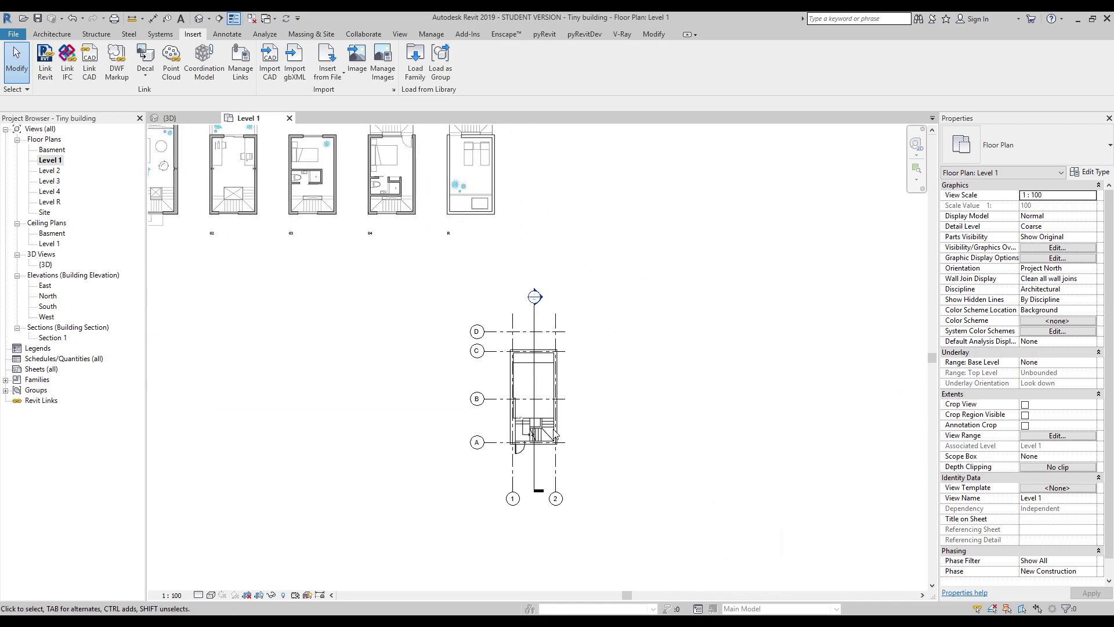
Step: Place an M_Fixed 0915 x 1830mm window in the wall along grid C, centred about 2800 mm from grid 2
left_click(57, 36)
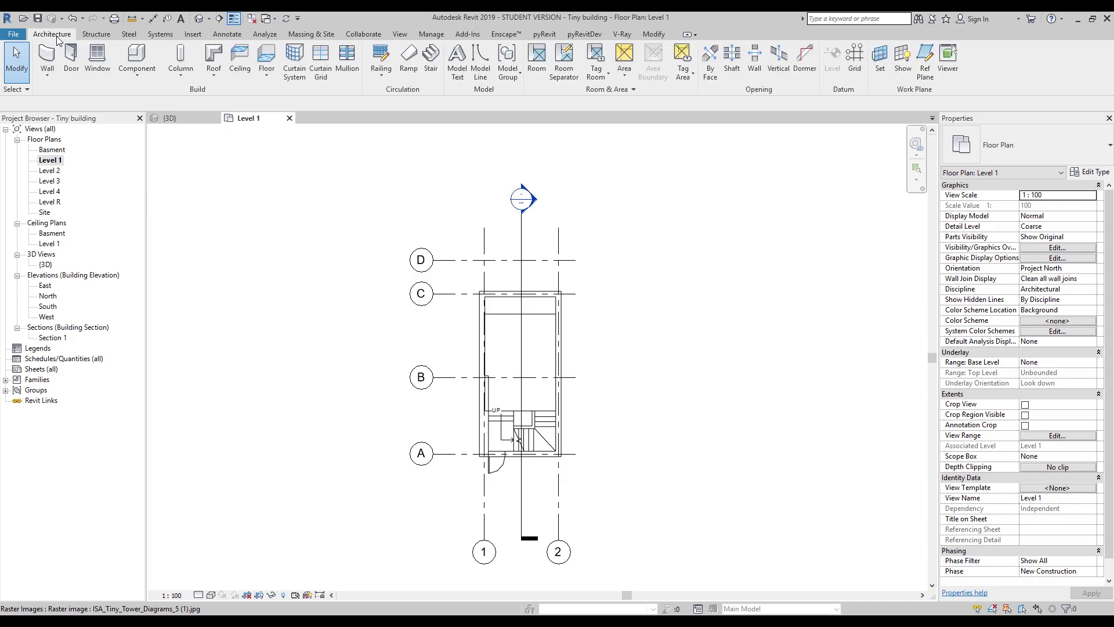
left_click(102, 68)
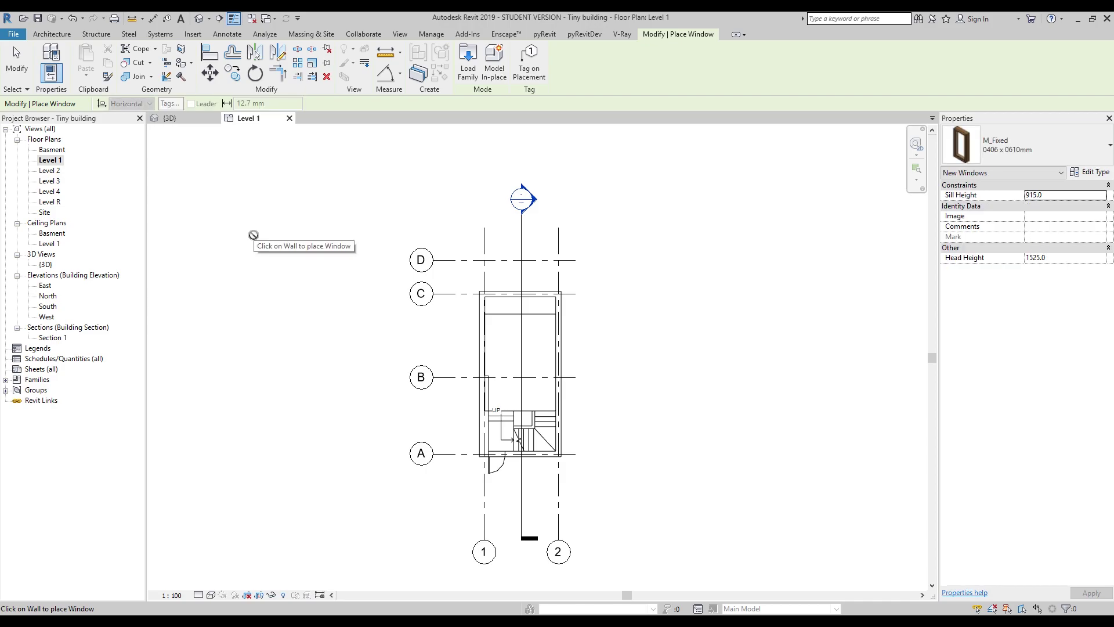
left_click(1014, 149)
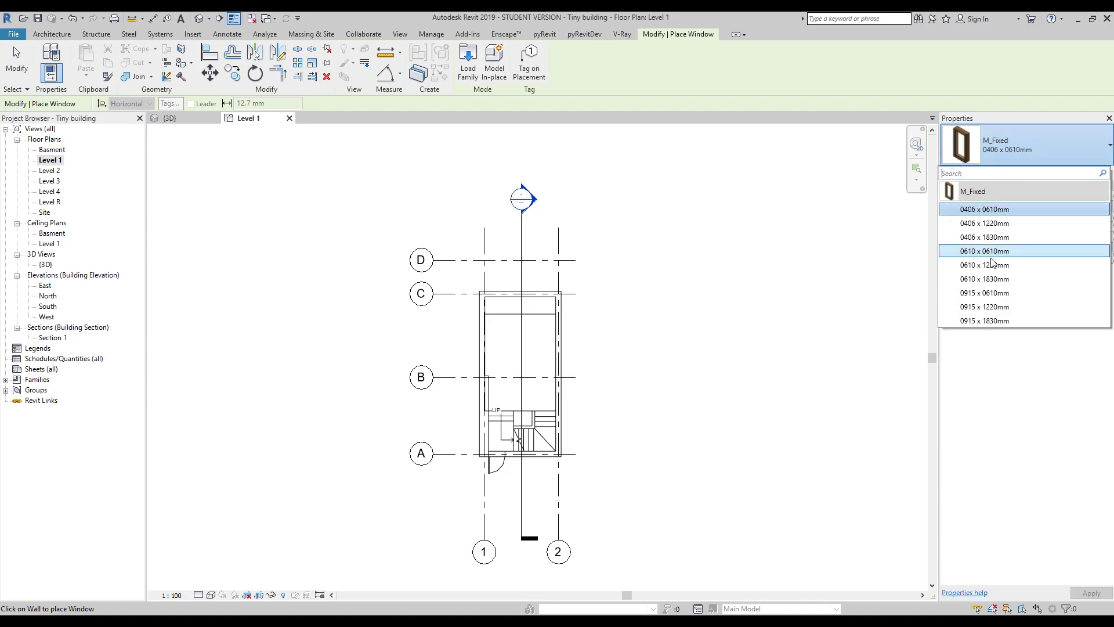
left_click(994, 324)
scroll(586, 232, "up", 5)
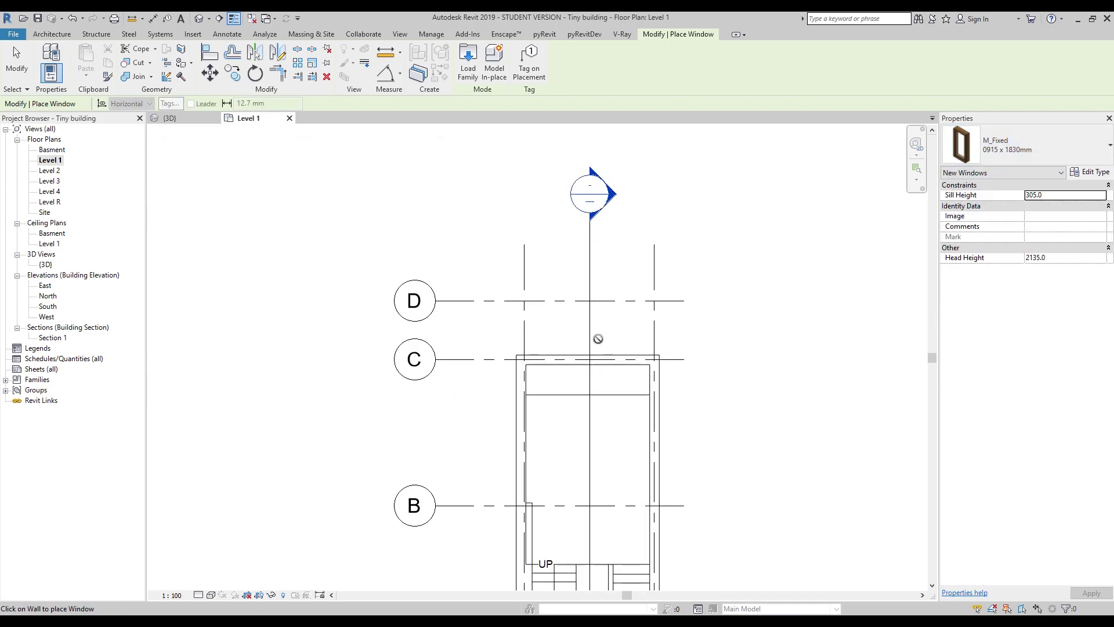
left_click(555, 362)
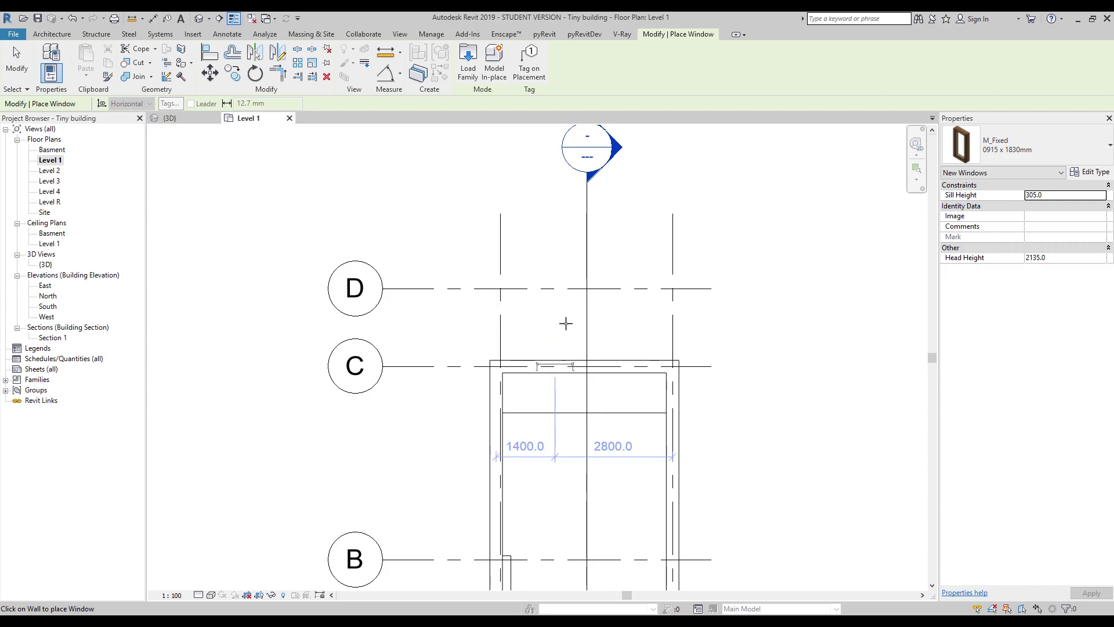
key("Escape")
key("Escape")
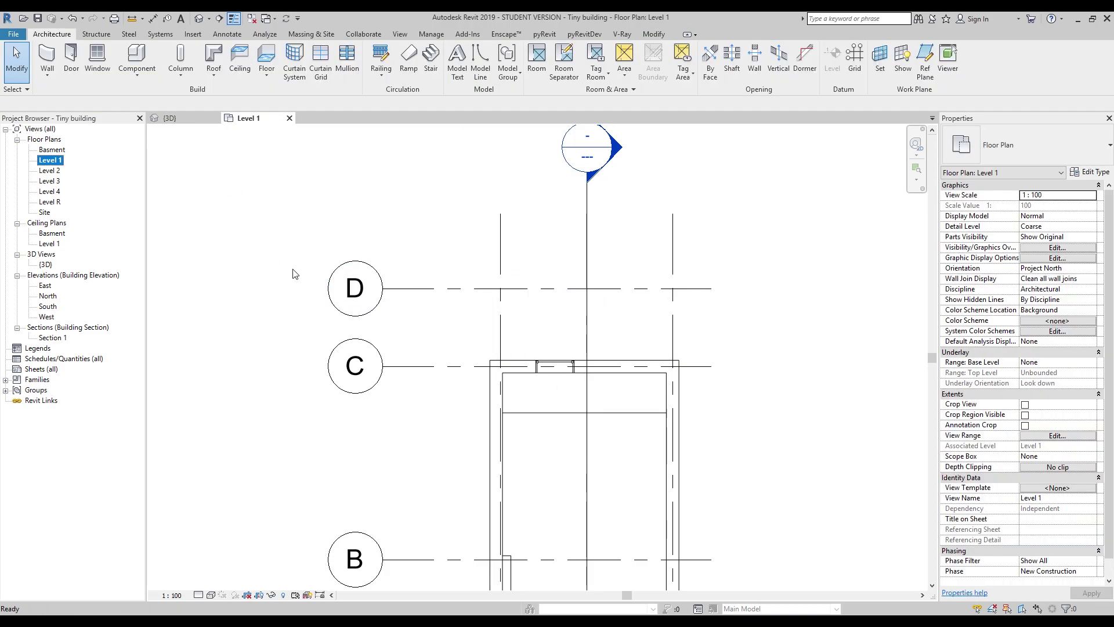
Step: Measure the width of the window opening in the upper wall of reference plan 01
scroll(428, 300, "down", 4)
middle_click_drag(290, 204, 662, 453)
scroll(380, 296, "up", 5)
left_click(132, 18)
left_click(382, 311)
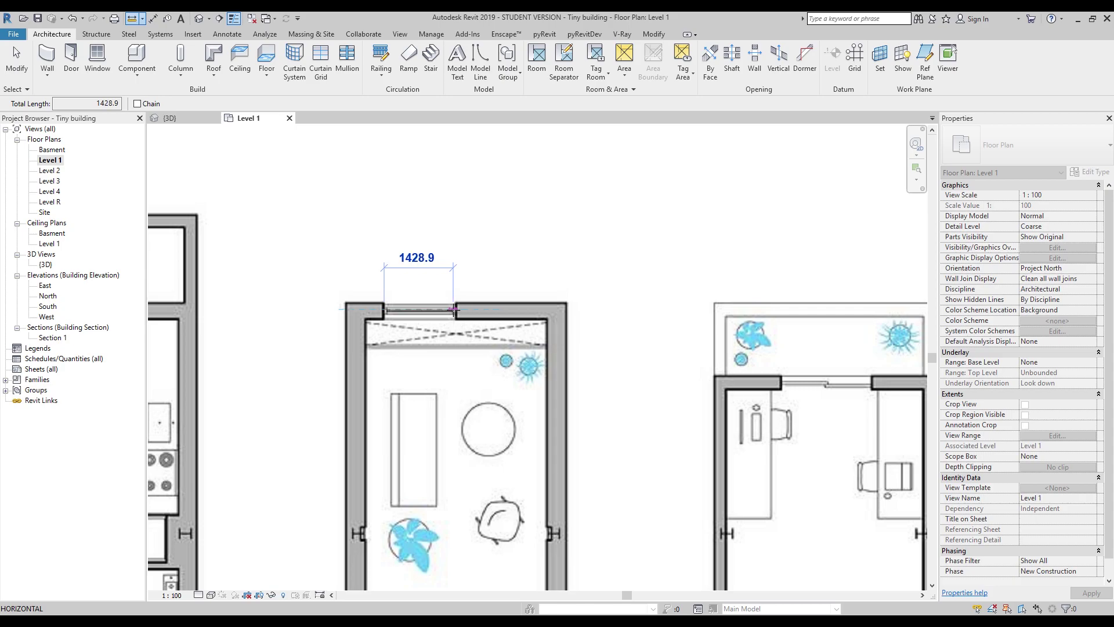
key("Escape")
key("Escape")
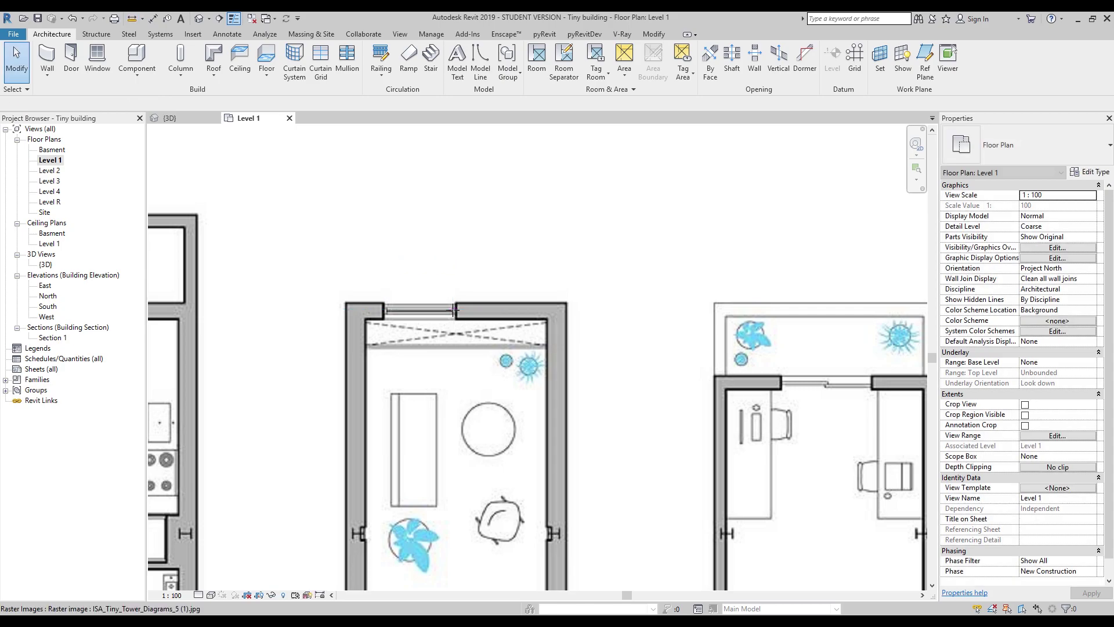
Step: Duplicate the type of the window in the grid C wall and name the copy 1830 x 0915mm
scroll(454, 310, "down", 7)
middle_click_drag(774, 478, 549, 382)
scroll(549, 381, "up", 2)
scroll(534, 386, "up", 5)
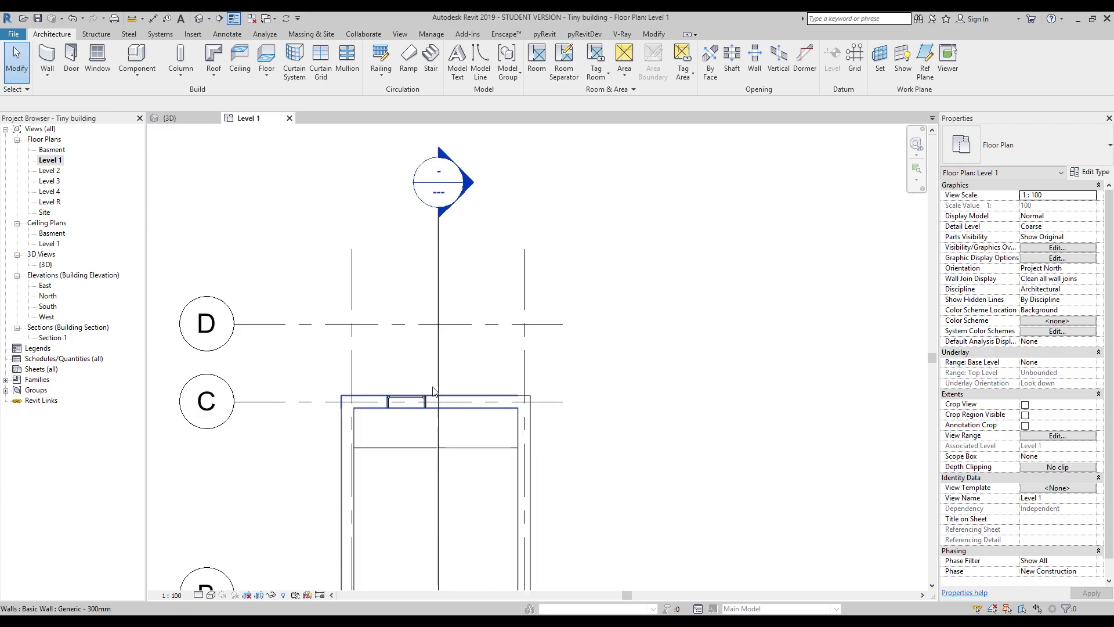
left_click(401, 393)
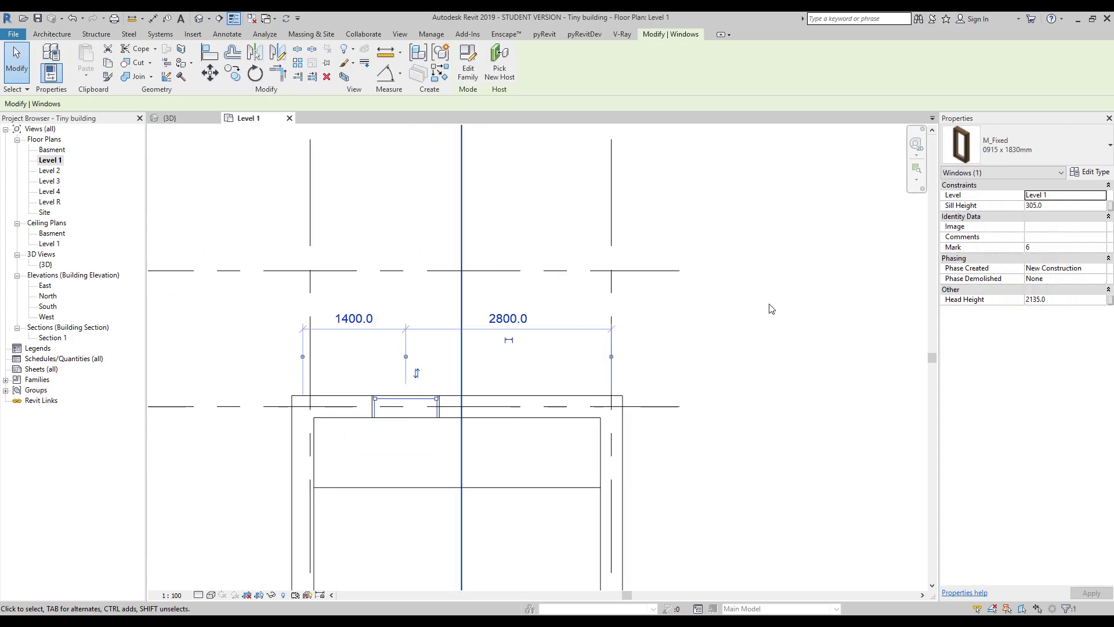
left_click(1090, 173)
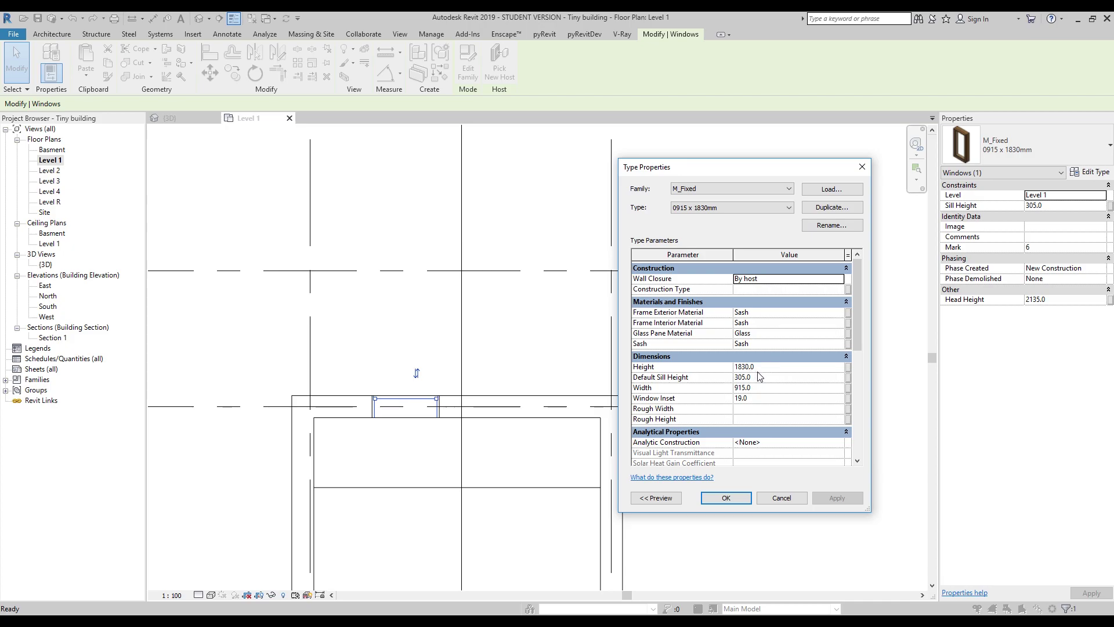
left_click(840, 207)
left_click_drag(704, 293, 513, 196)
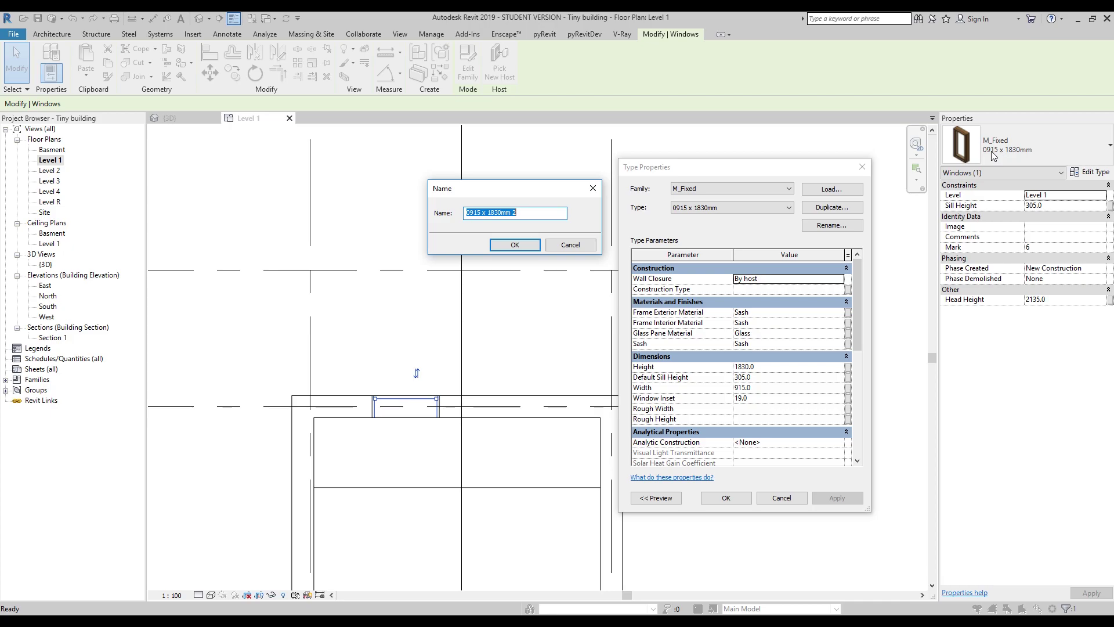
left_click(525, 211)
left_click_drag(500, 212, 493, 211)
left_click_drag(481, 213, 449, 210)
type("1830")
type("0915")
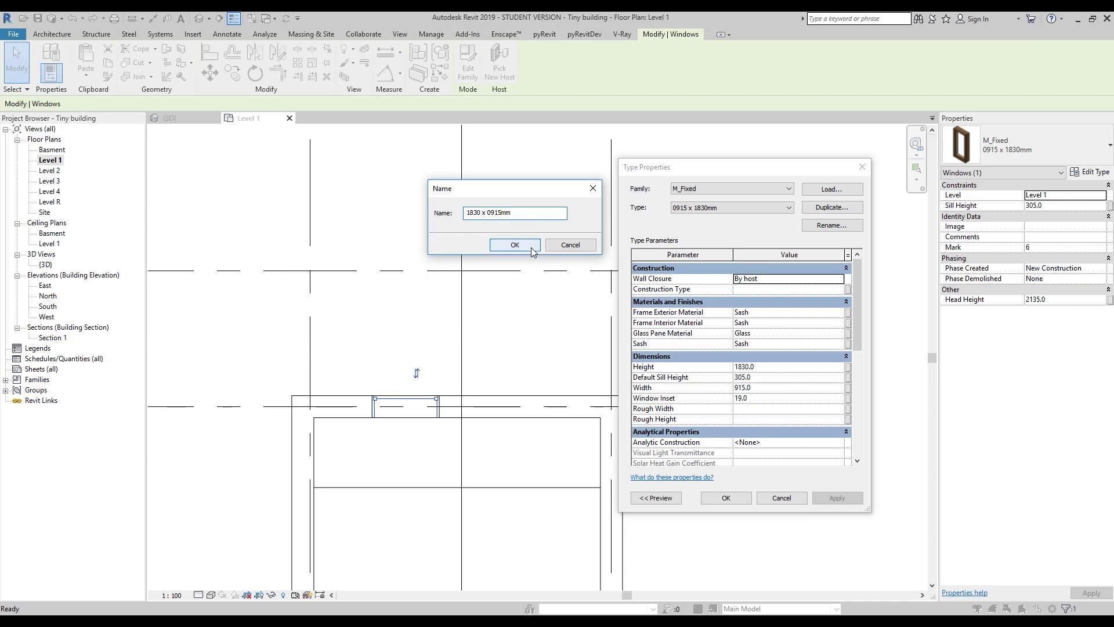
left_click(515, 245)
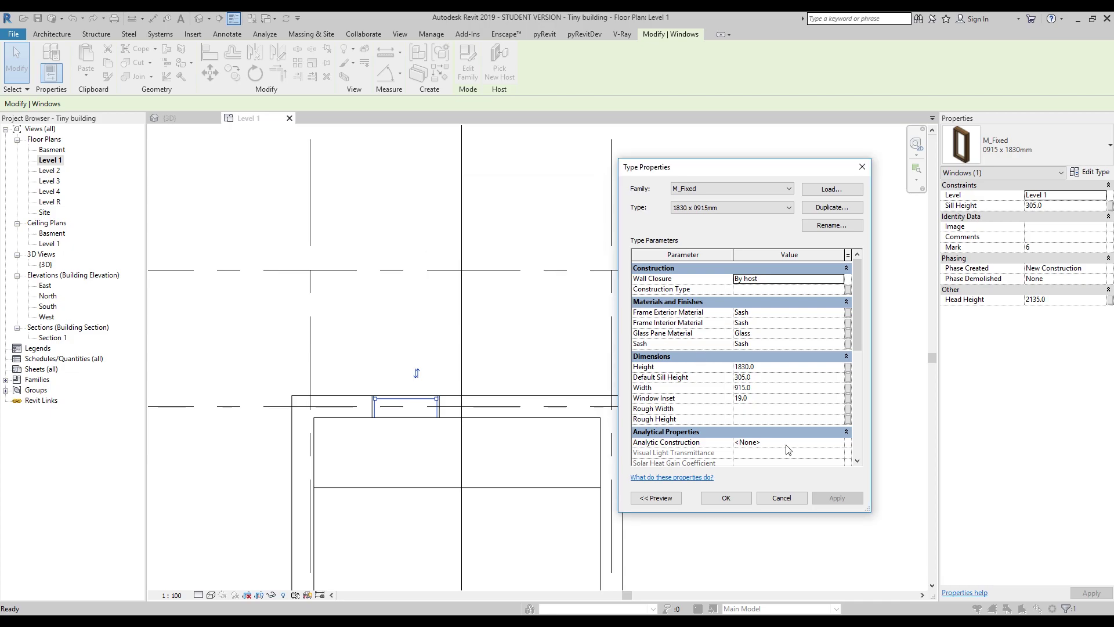
Step: Set the 1830 x 0915mm window type's height to 915 and width to 1830, and apply it to the window
left_click(764, 370)
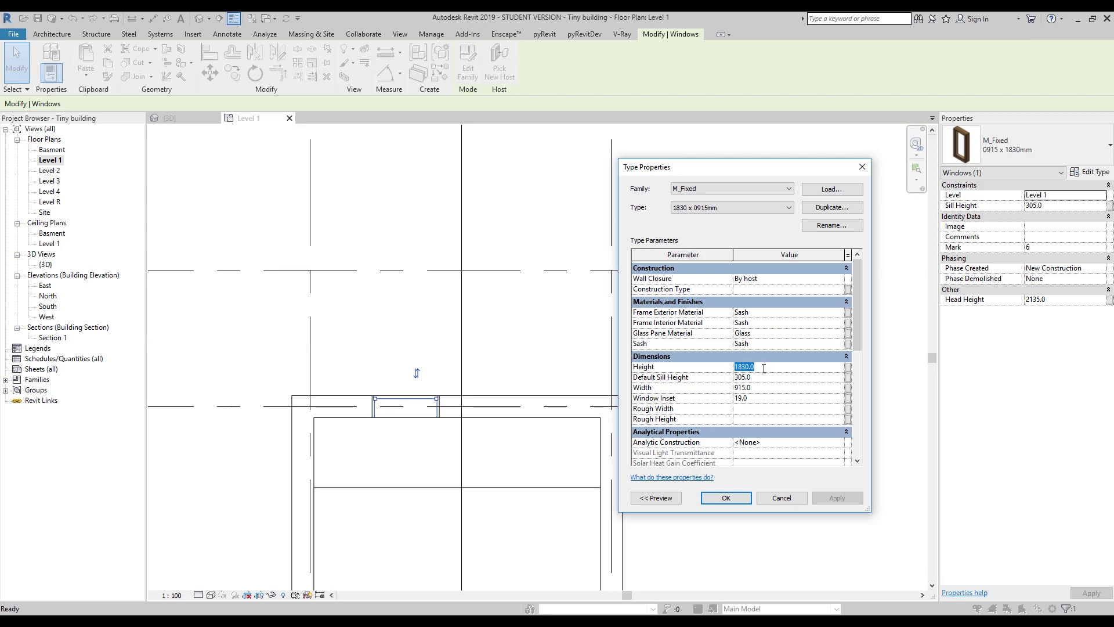
type("915")
left_click(764, 390)
type("1830")
key("Return")
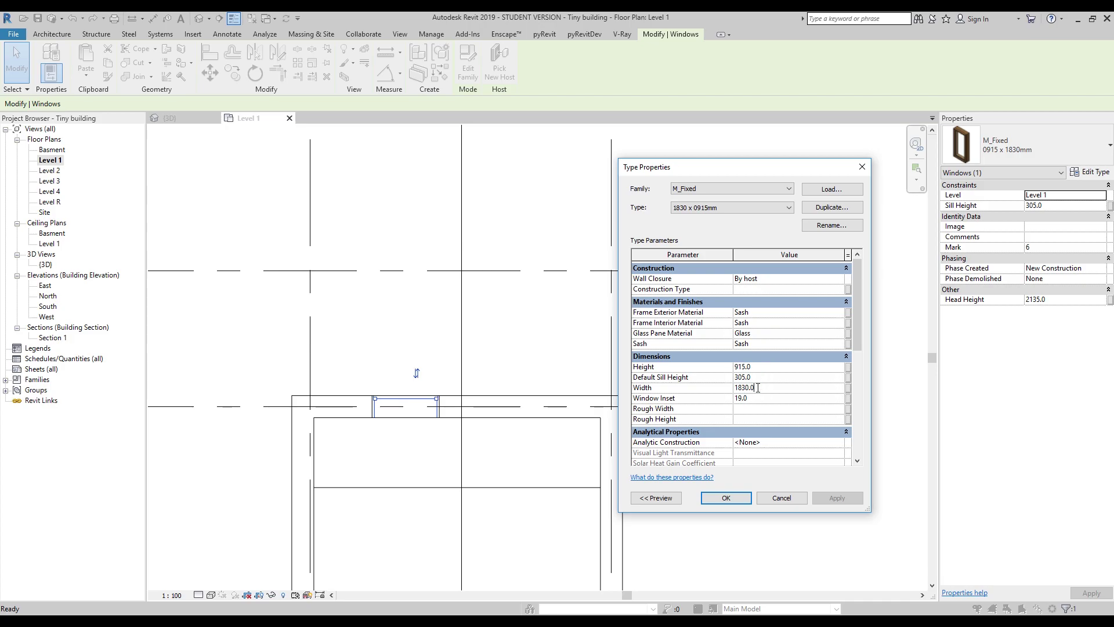
left_click(724, 497)
key("Escape")
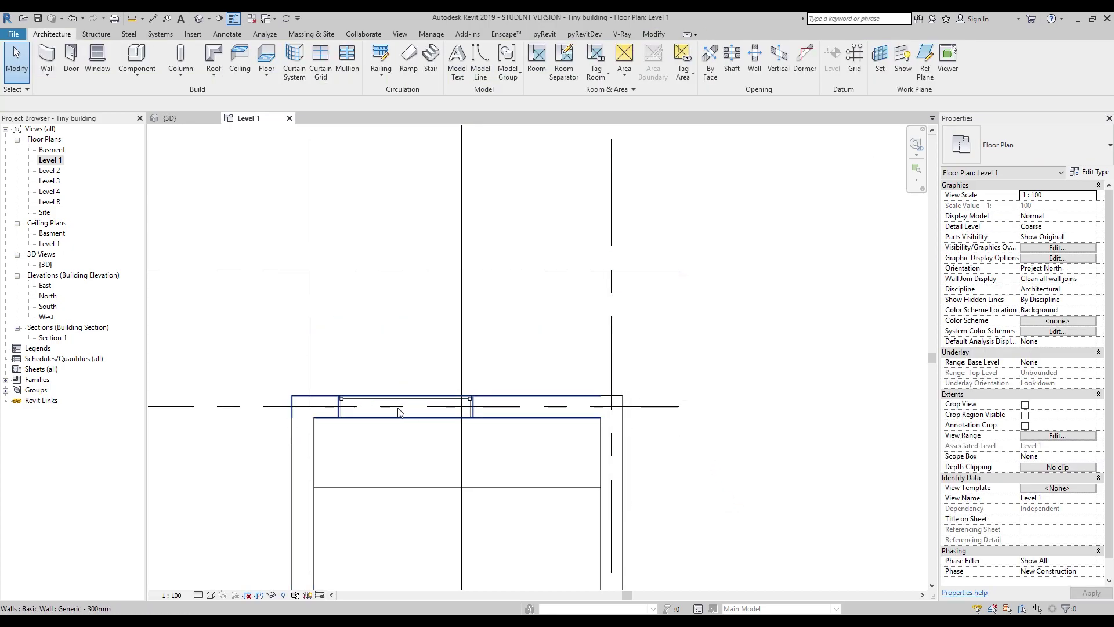
Step: Check the type assigned to the grid C window and remeasure the upper window opening in reference plan 01
left_click(358, 405)
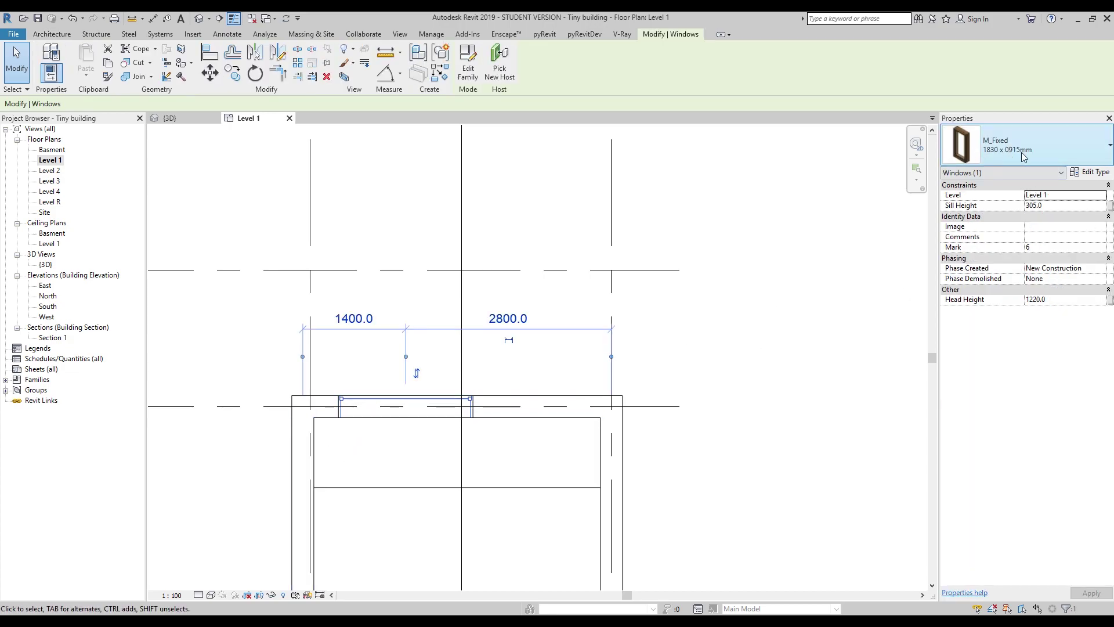
scroll(754, 346, "down", 4)
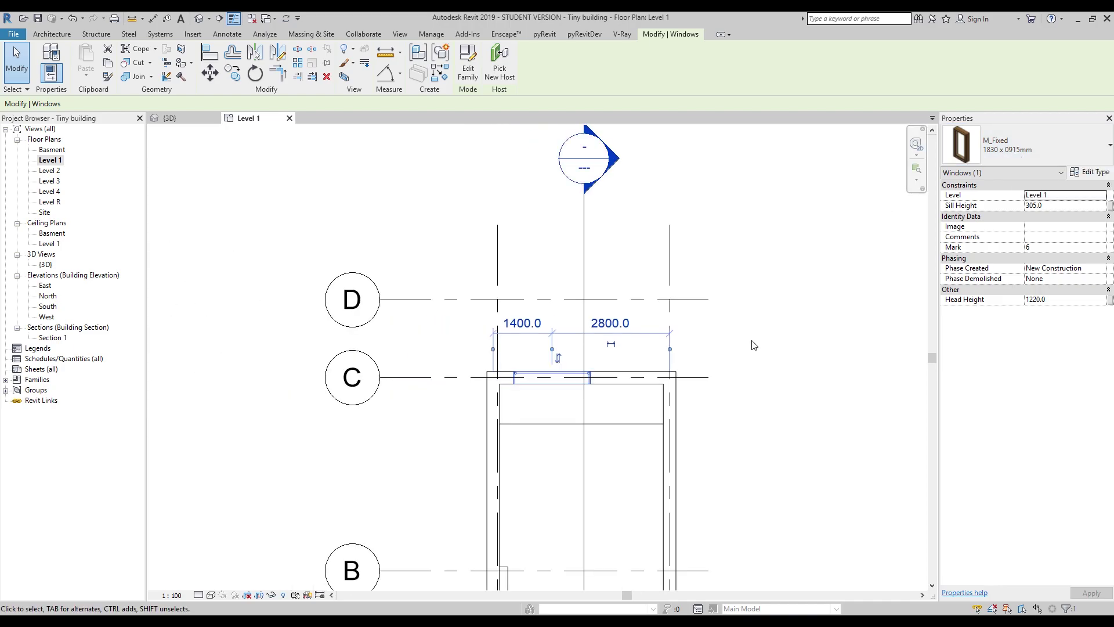
middle_click_drag(644, 346, 660, 460)
middle_click_drag(451, 234, 512, 281)
scroll(505, 240, "up", 2)
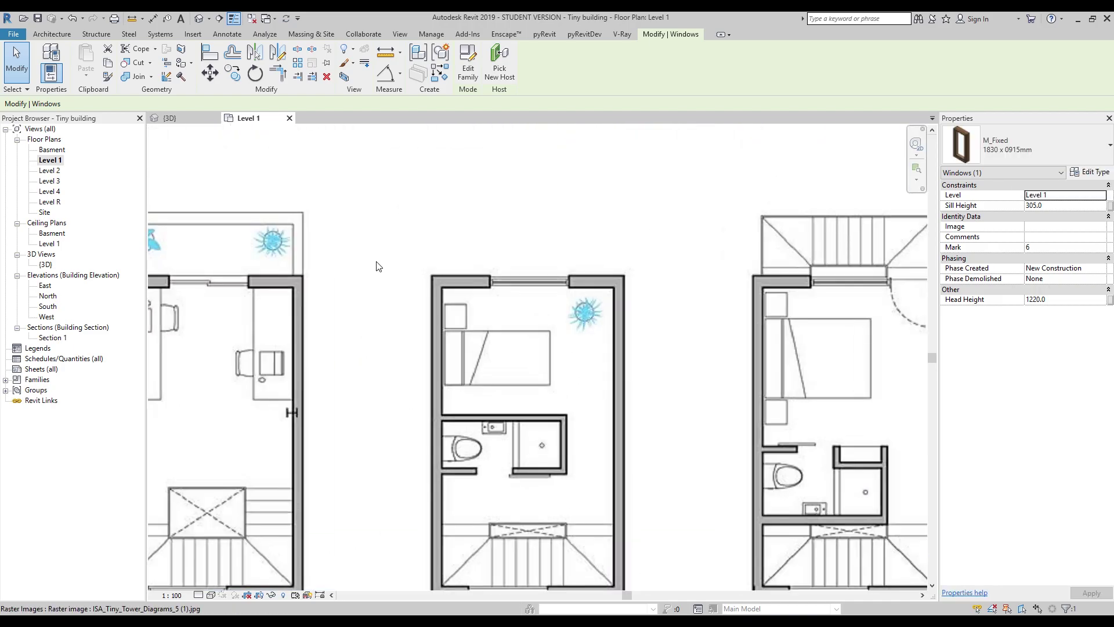
middle_click_drag(376, 263, 675, 343)
left_click(386, 53)
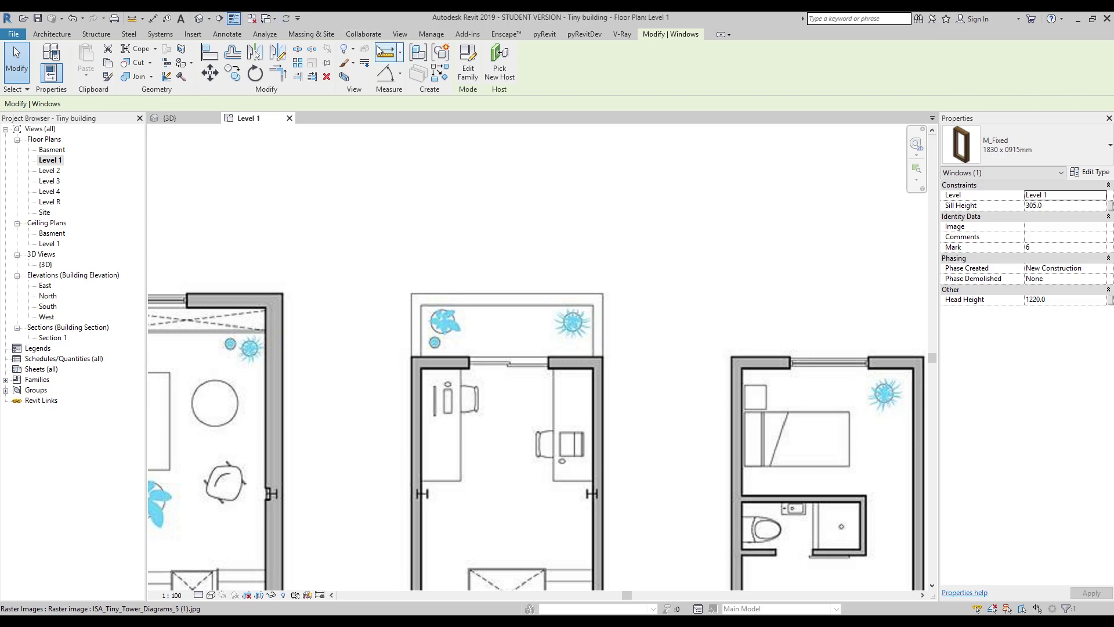
left_click(333, 313)
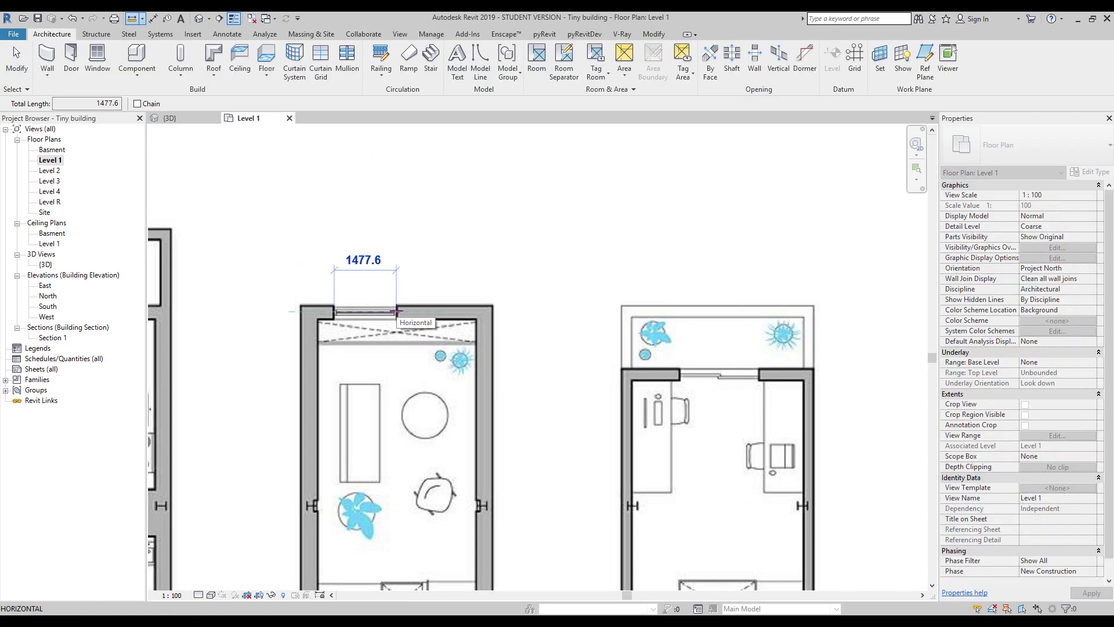
key("Escape")
key("Escape")
Step: Duplicate the 1830 x 0915mm type of the window in the grid C wall and name the copy 1500 x 1200mm
scroll(423, 300, "down", 8)
middle_click_drag(712, 491, 516, 368)
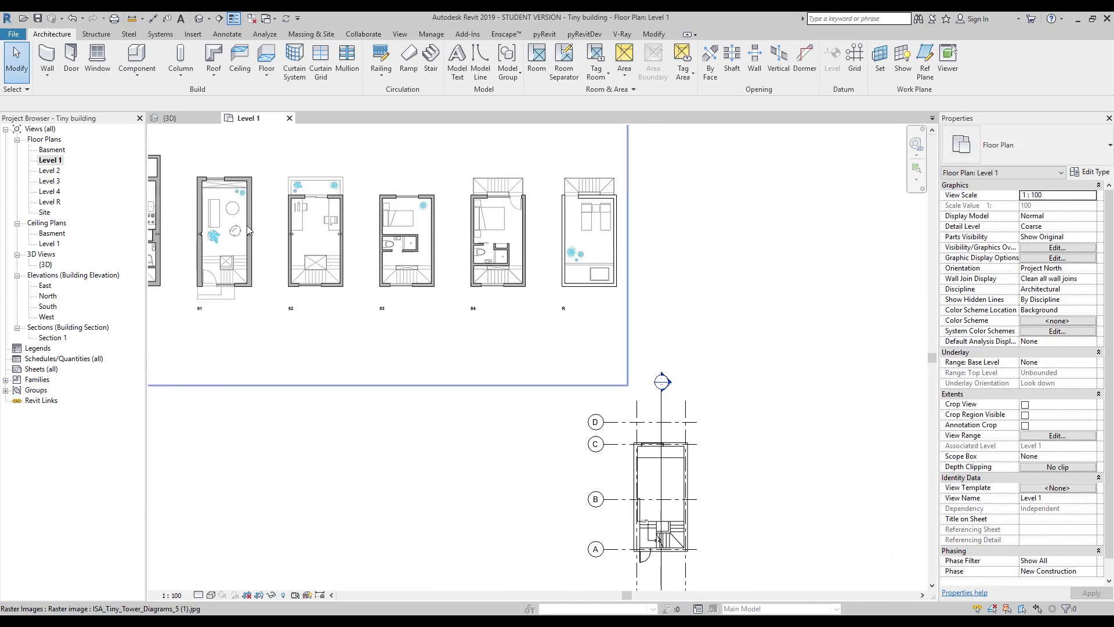
scroll(652, 443, "up", 8)
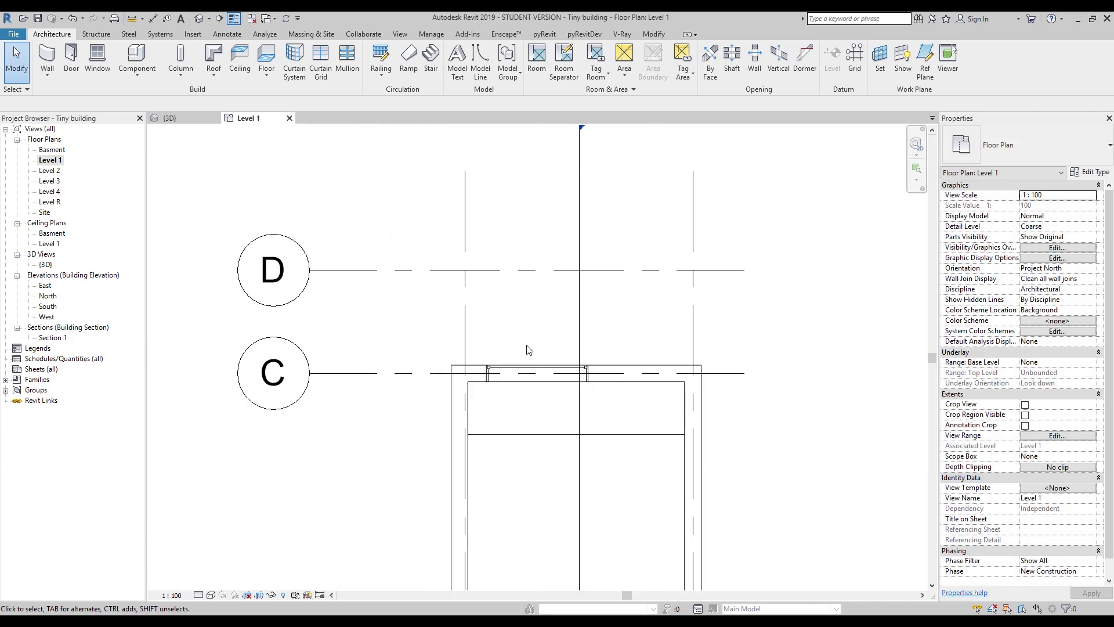
left_click(535, 371)
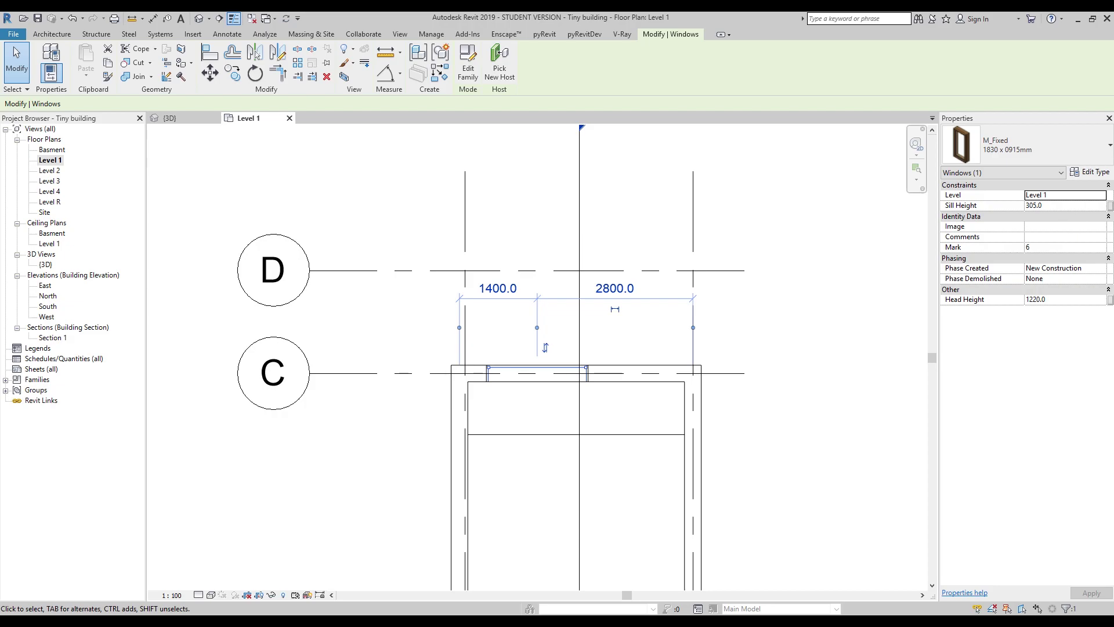
left_click(1090, 171)
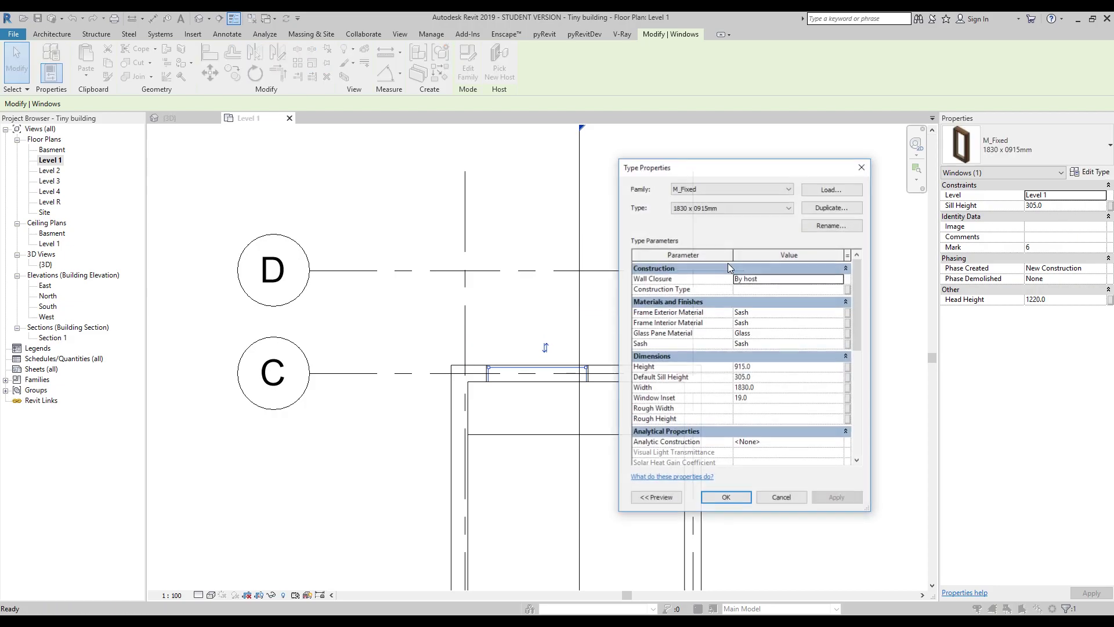
left_click(827, 207)
left_click(474, 212)
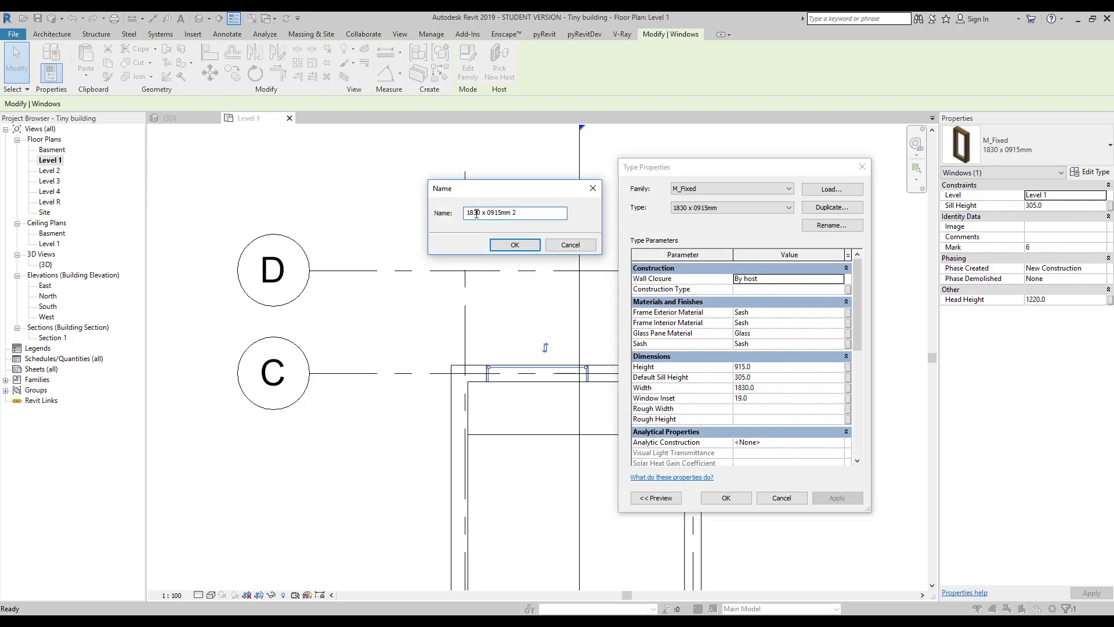
type("50")
key("BackSpace")
left_click_drag(502, 213, 489, 212)
type("1200")
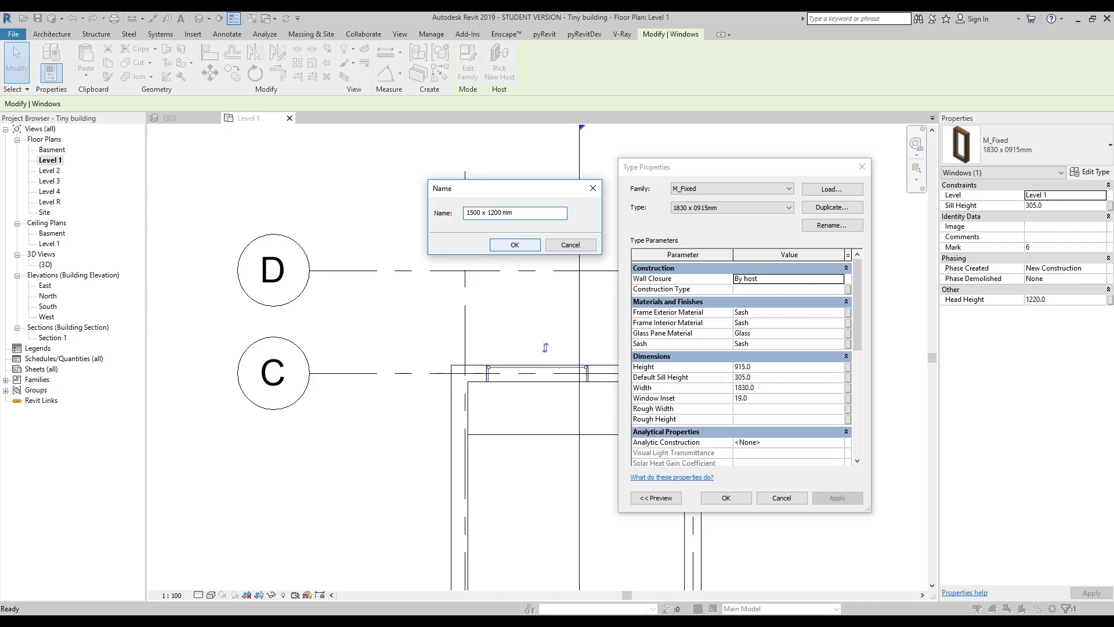
left_click(513, 246)
Step: Set the 1500 x 1200mm window type's width to 1500 and its height to match the type name, and apply it to the window
left_click(762, 371)
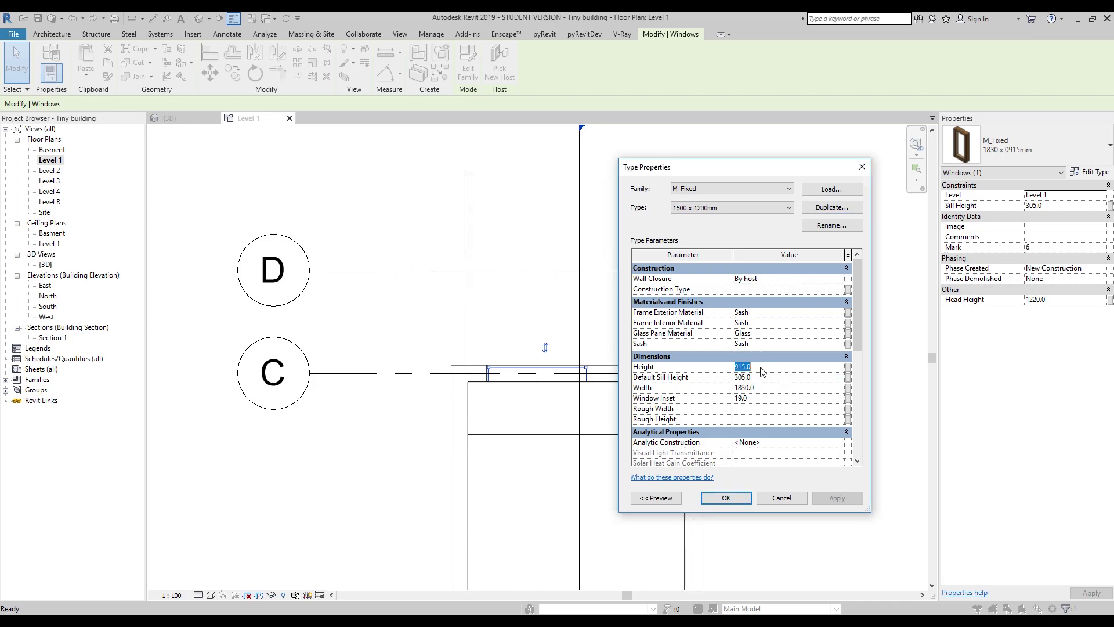
type("1500")
key("Tab")
left_click(762, 390)
type("1500")
left_click_drag(772, 388, 707, 379)
type("1500")
left_click(762, 369)
key("ctrl+a")
type("1")
left_click(726, 498)
left_click(741, 394)
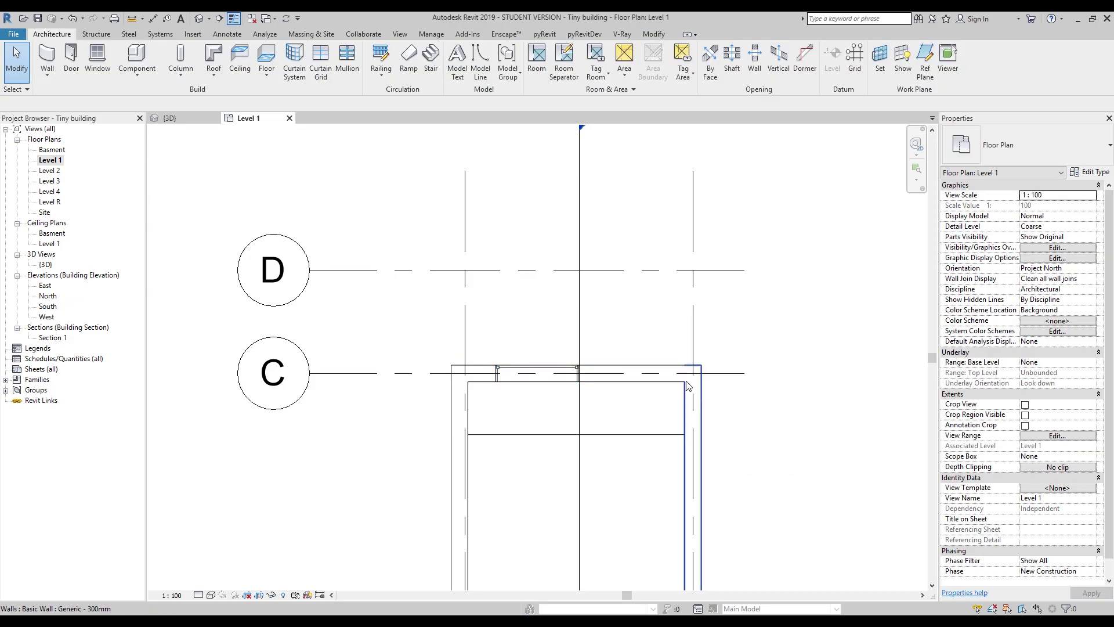
Step: Examine the openings in the upper walls of reference plans 01, 02, 03 and 04
scroll(644, 374, "down", 5)
scroll(578, 370, "down", 2)
middle_click_drag(437, 316, 679, 495)
scroll(511, 330, "up", 6)
scroll(456, 349, "up", 2)
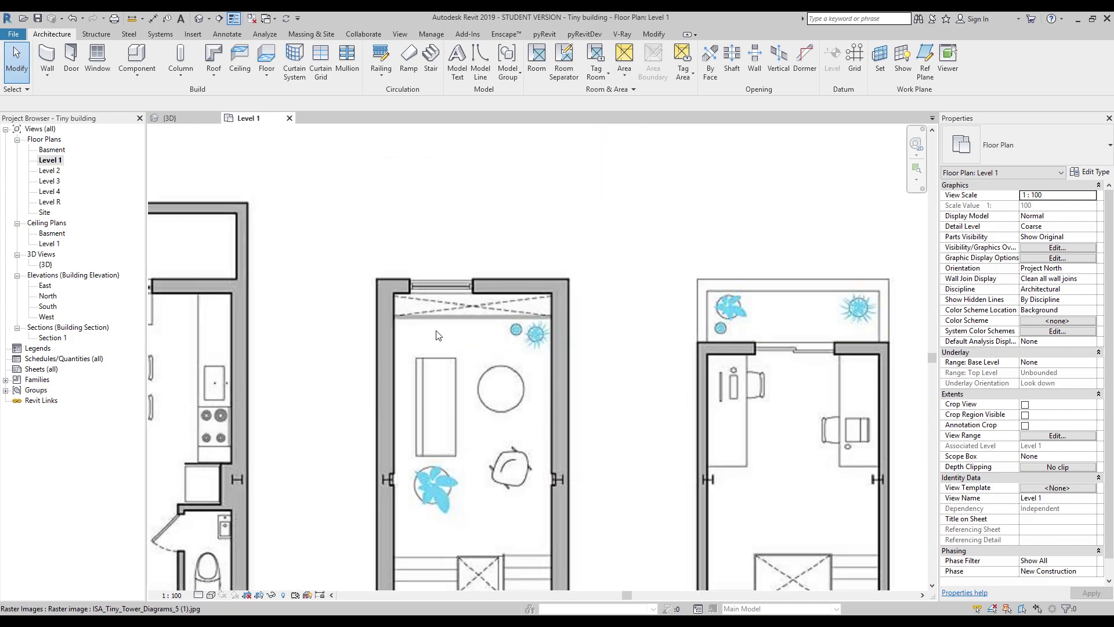
scroll(436, 328, "down", 2)
middle_click_drag(447, 316, 448, 281)
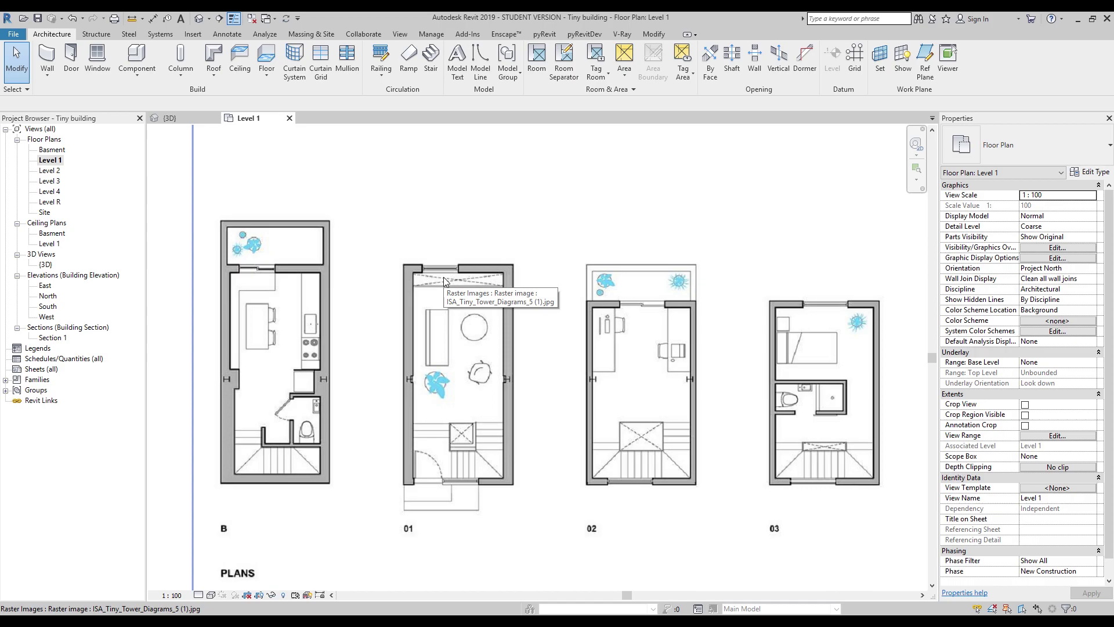
middle_click_drag(554, 351, 440, 328)
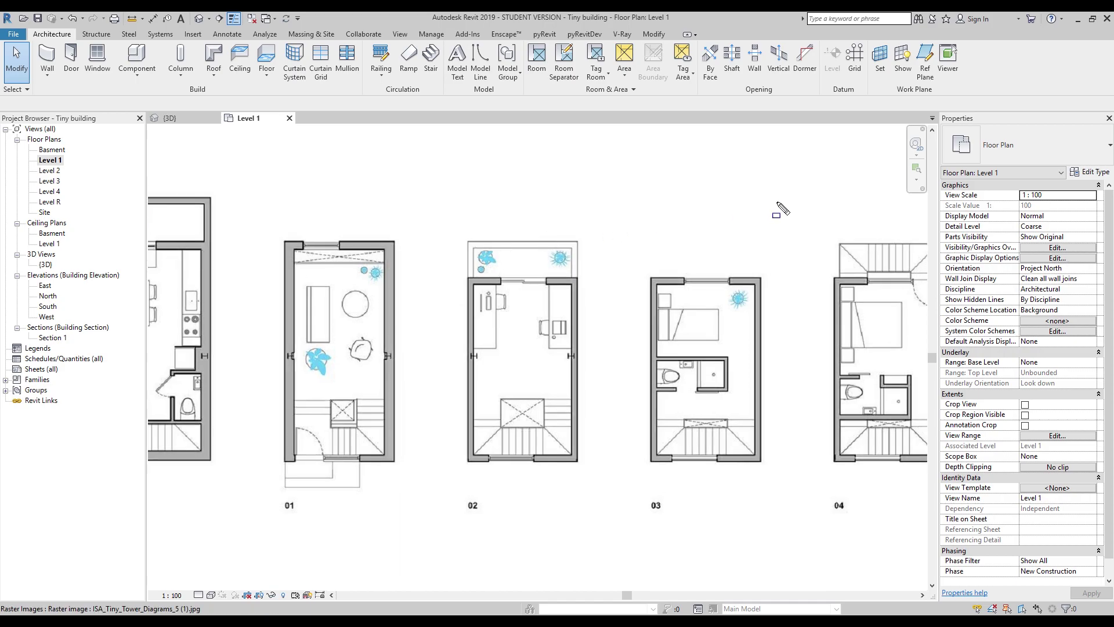
mouse_move(519, 260)
left_mouse_down()
mouse_move(566, 315)
mouse_move(550, 308)
left_mouse_up()
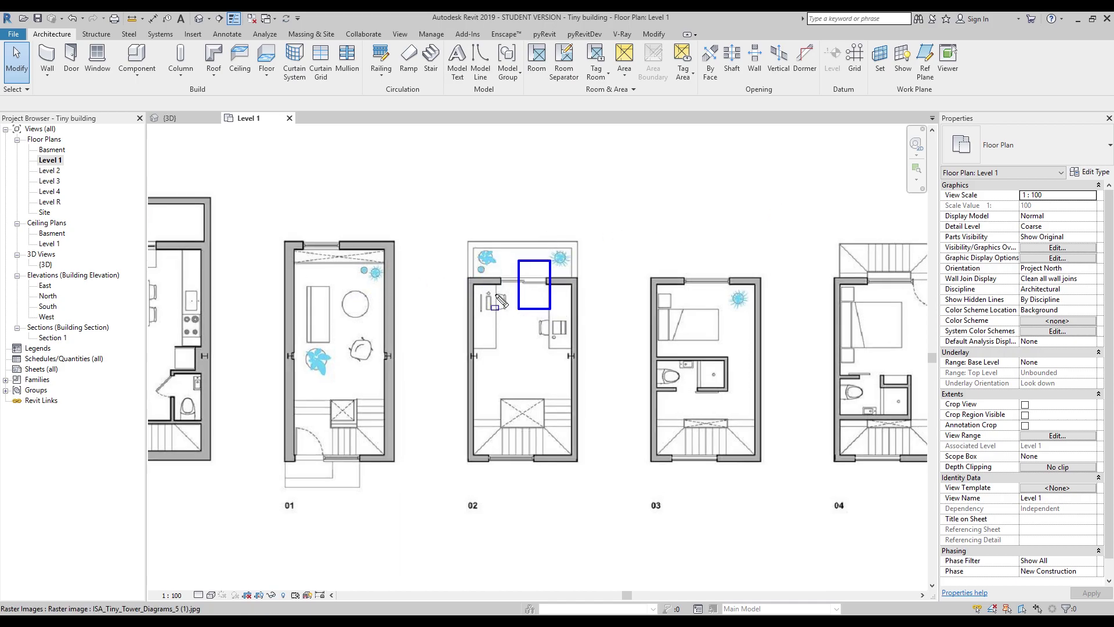
left_click_drag(477, 262, 582, 306)
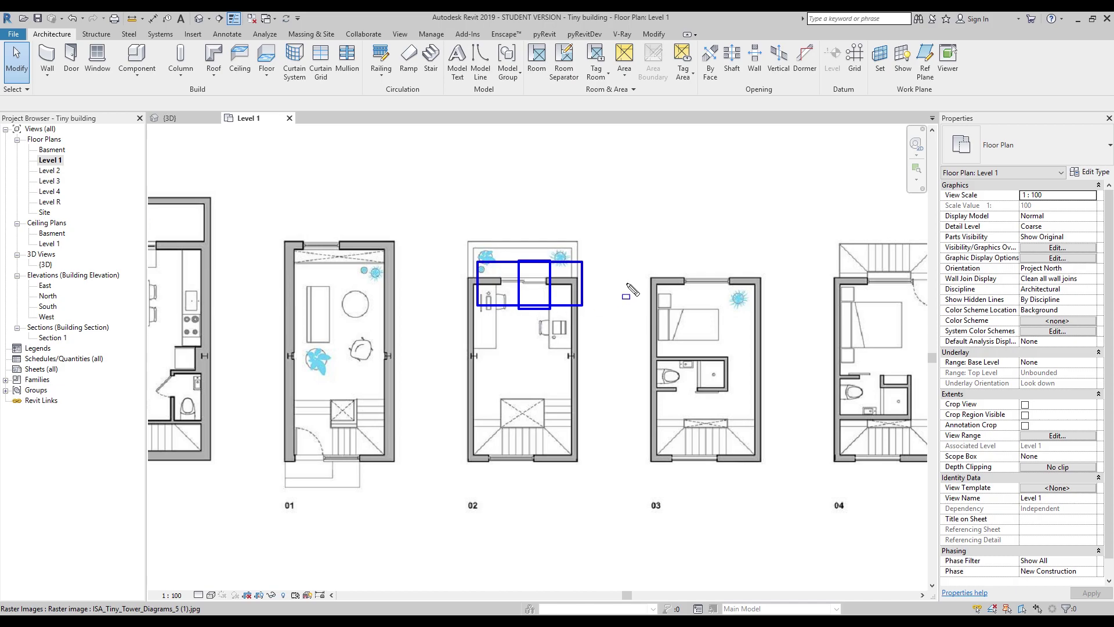
left_click(674, 258)
left_click(757, 304)
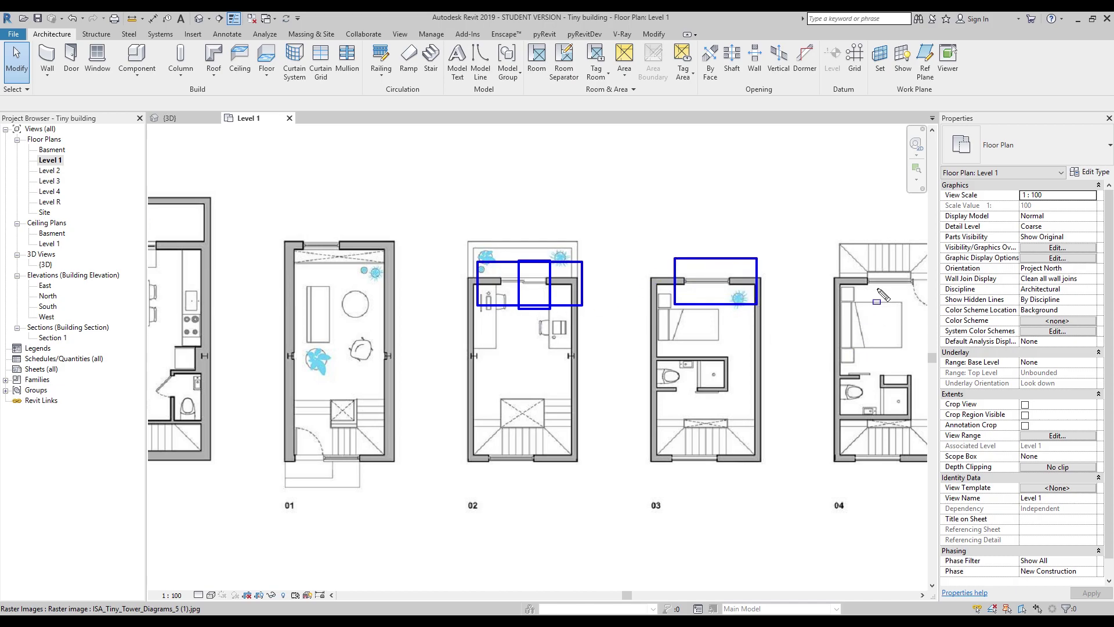
left_click(861, 262)
left_click(940, 297)
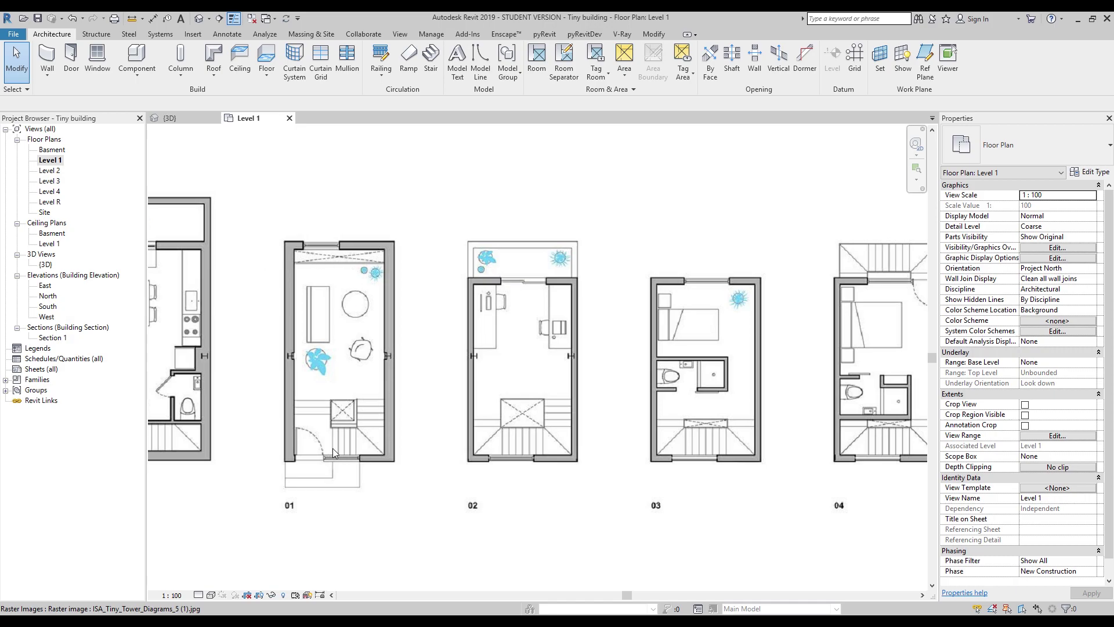
Step: Open the Level 3 floor plan with the building and the reference plans in view
double_click(58, 184)
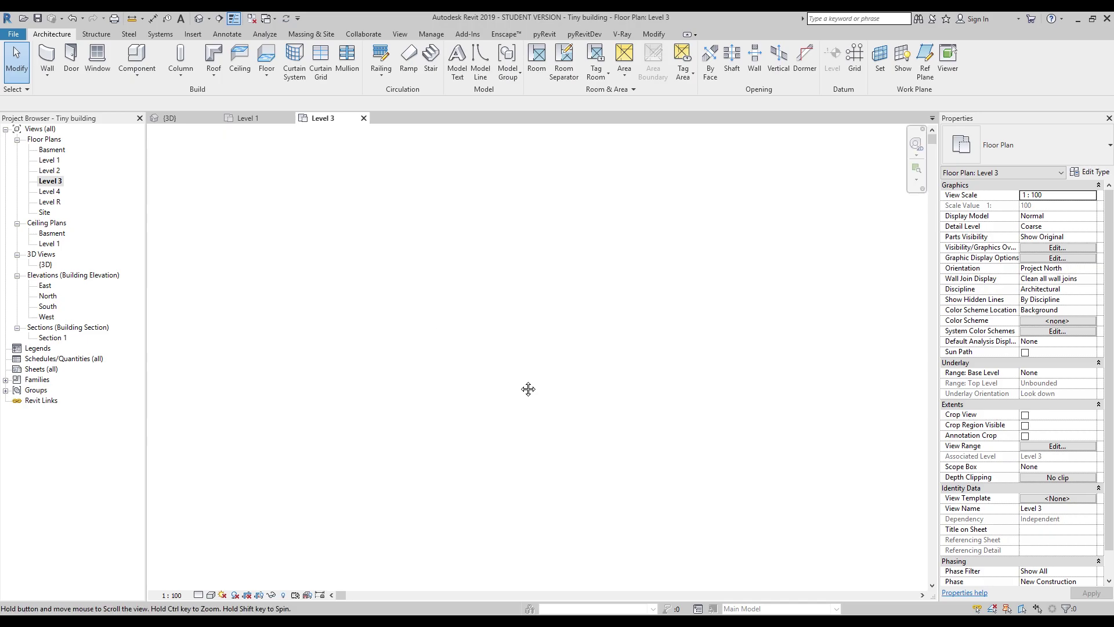
middle_click(528, 388)
scroll(533, 308, "up", 2)
scroll(405, 324, "down", 3)
left_click(426, 341)
left_click_drag(427, 342, 268, 191)
left_click(532, 323)
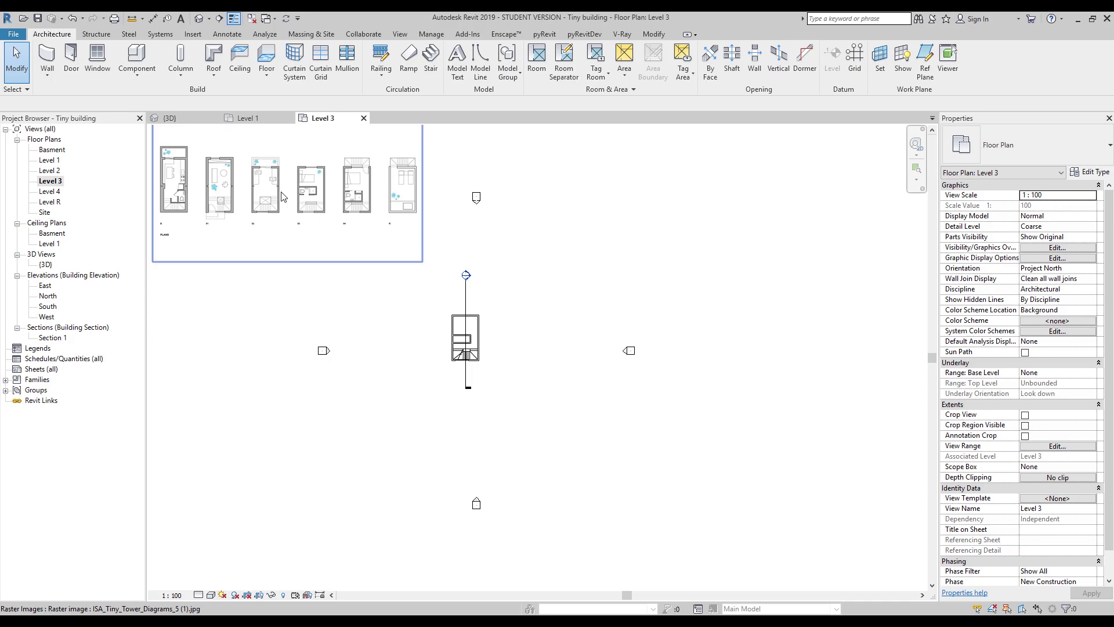
Step: Measure the width of the window opening in the upper wall of reference plan 03
middle_click_drag(281, 192, 368, 244)
scroll(348, 215, "up", 8)
middle_click_drag(473, 262, 475, 263)
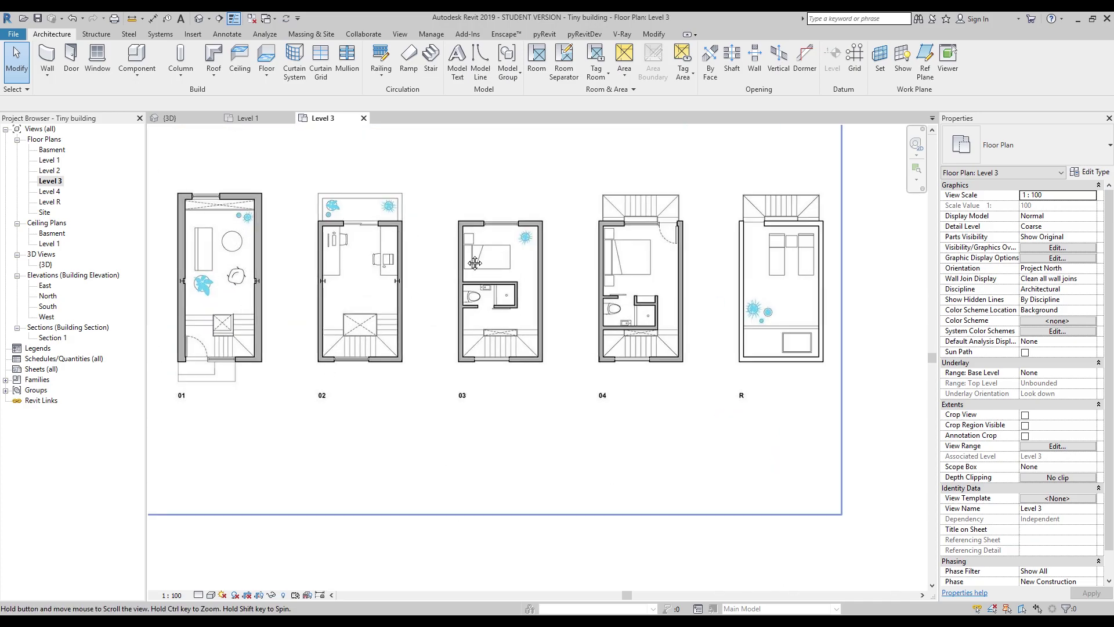
scroll(488, 209, "up", 4)
scroll(522, 253, "up", 2)
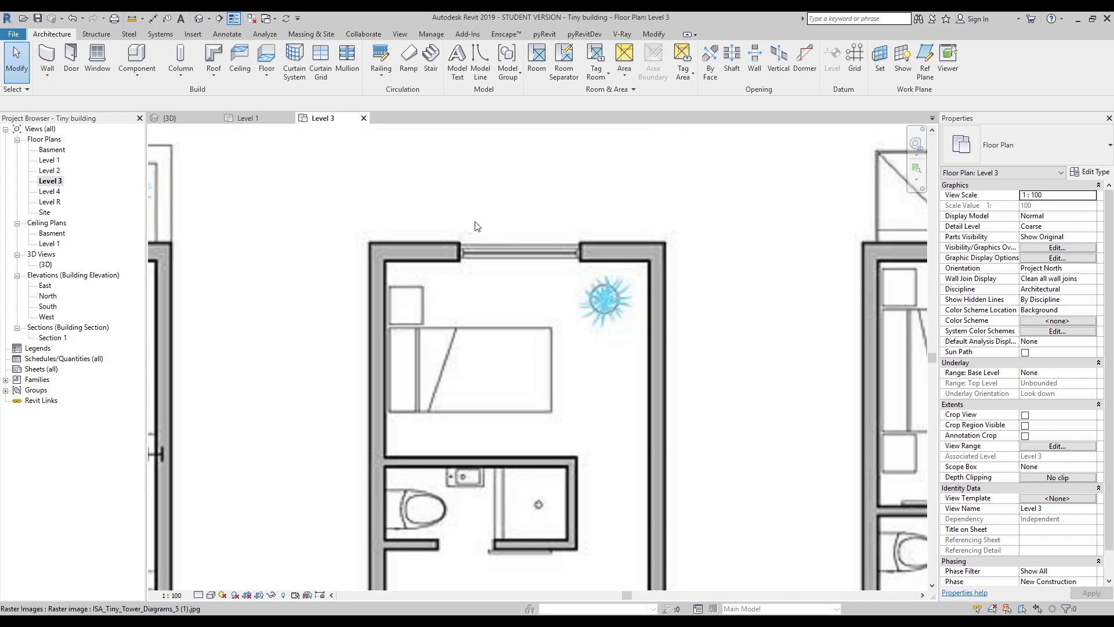
left_click(132, 18)
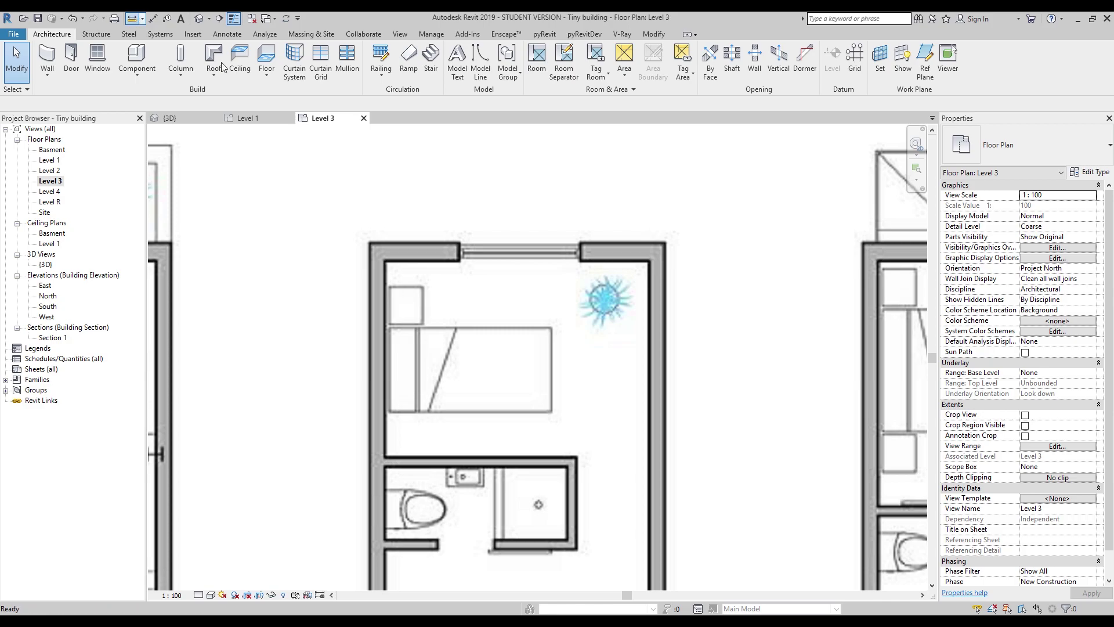
left_click(460, 259)
left_click(577, 257)
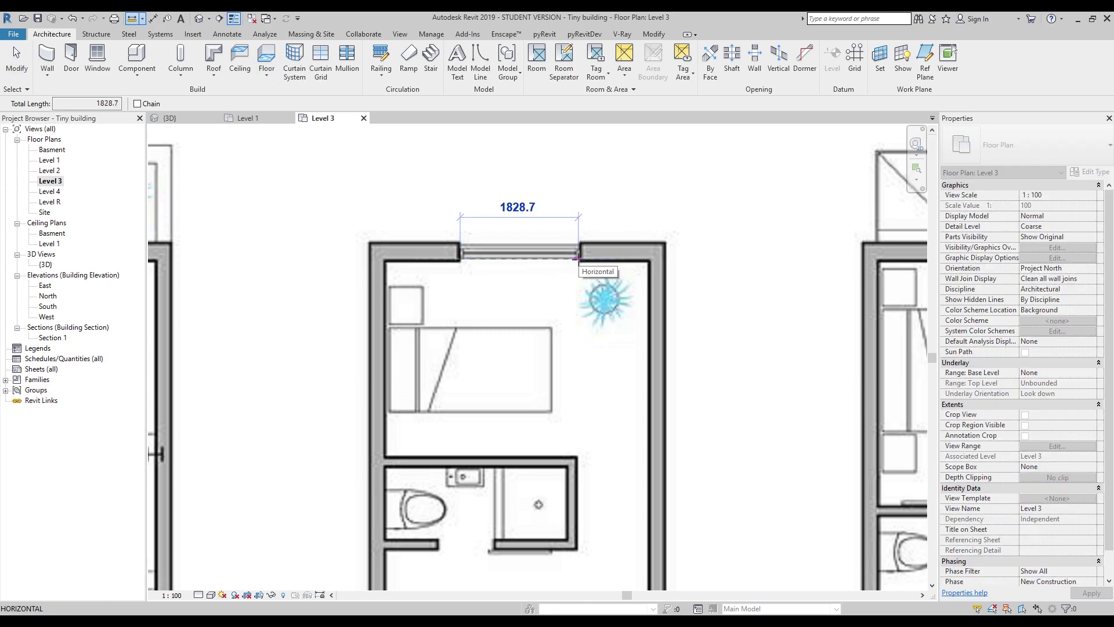
key("Escape")
key("Escape")
Step: Start a new window on Level 3 with the 1830 x 0915mm type and duplicate that type as 1830 x 1200mm
scroll(579, 260, "down", 9)
middle_click_drag(805, 516, 551, 459)
scroll(552, 459, "up", 2)
scroll(601, 412, "up", 4)
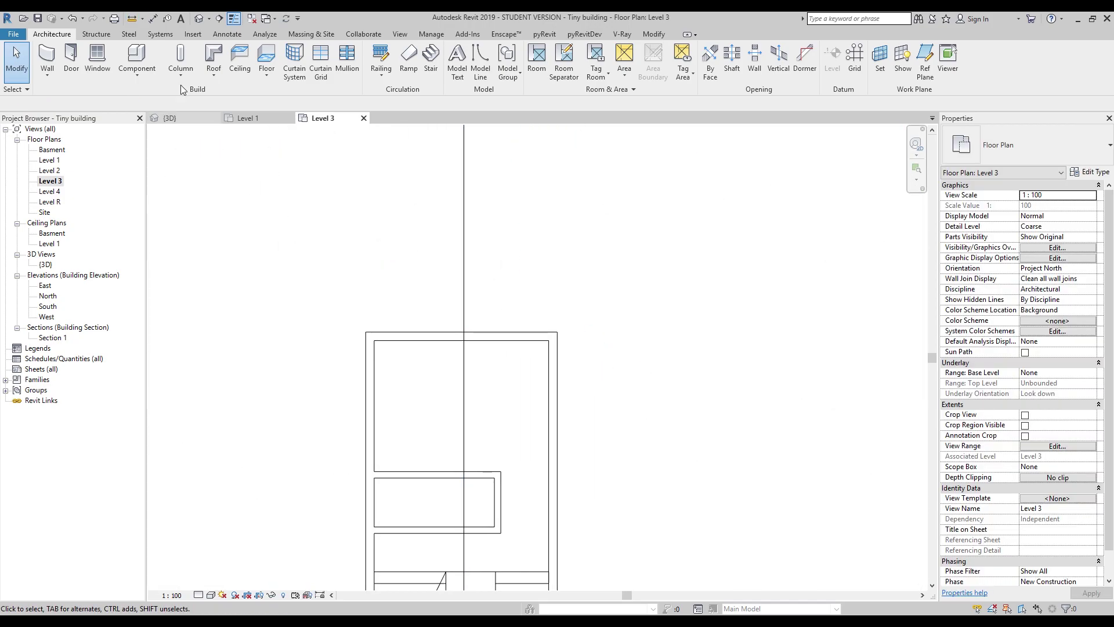
left_click(97, 58)
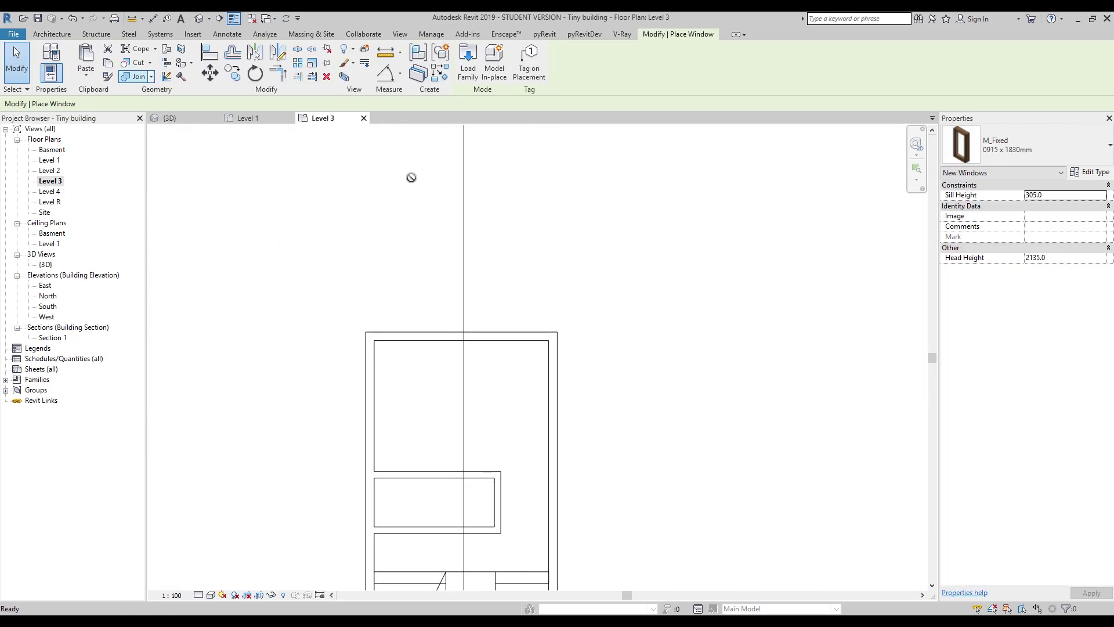
left_click(1036, 150)
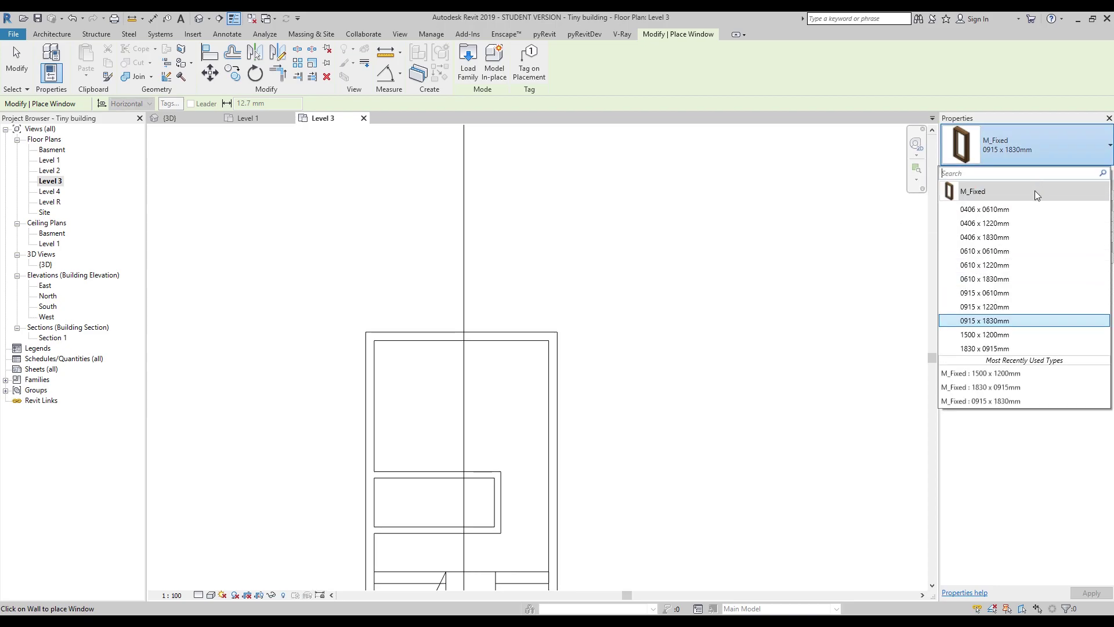
left_click(998, 352)
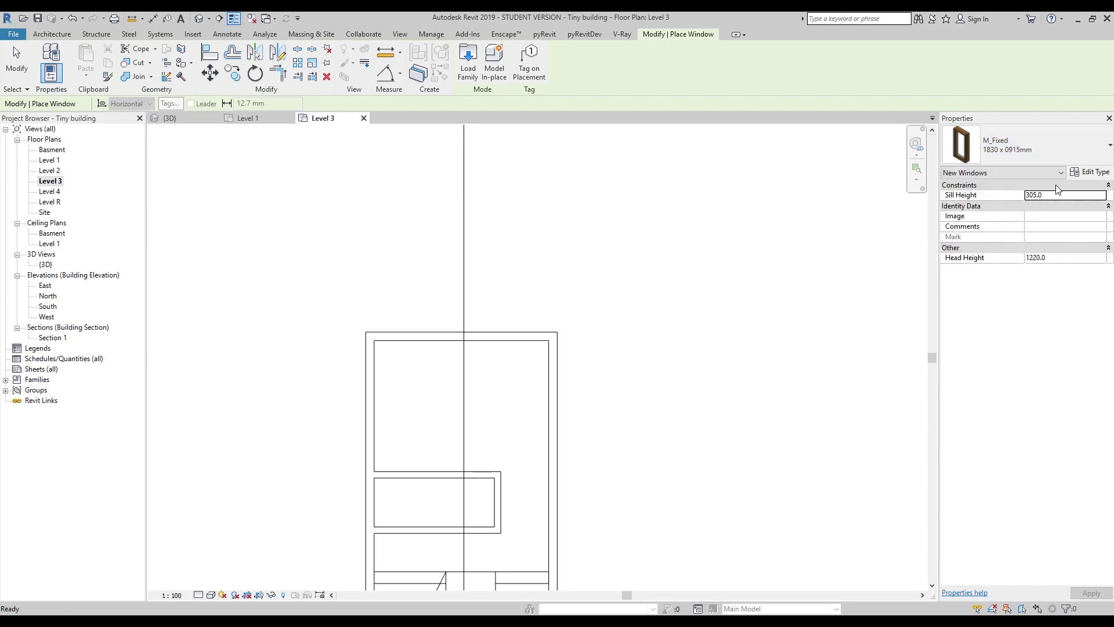
left_click(1091, 173)
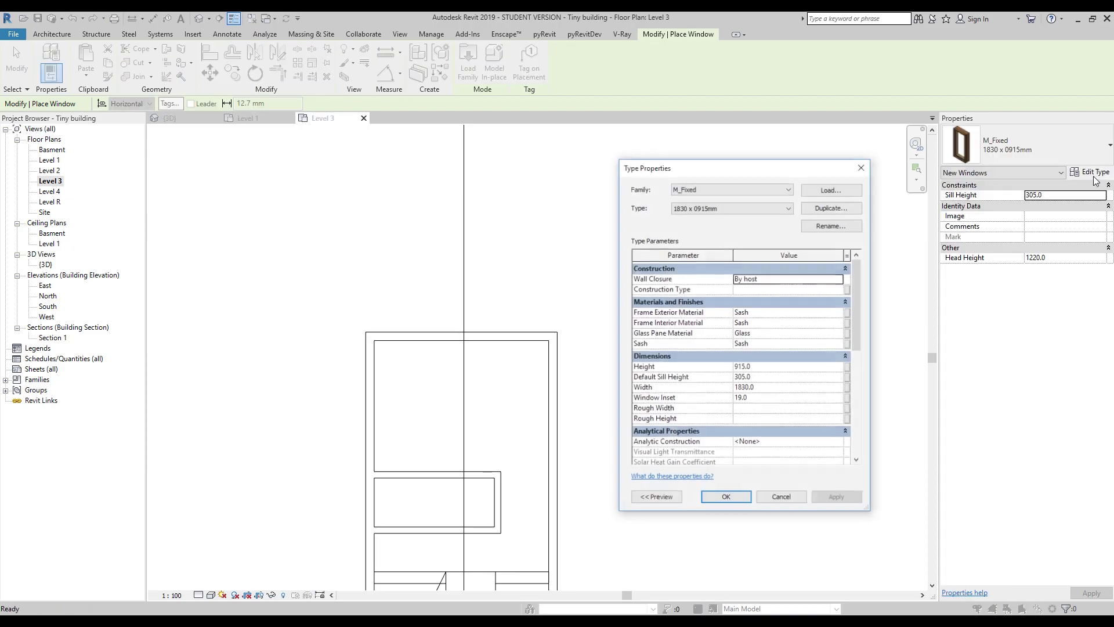
left_click(838, 208)
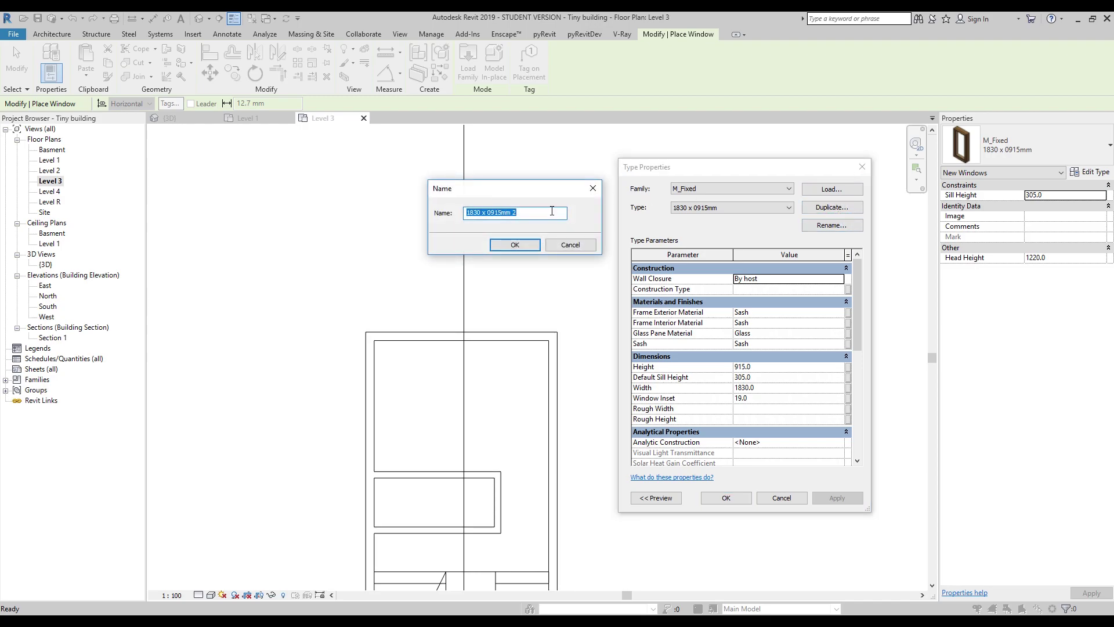
left_click(520, 214)
left_click_drag(492, 213, 498, 212)
type("1200")
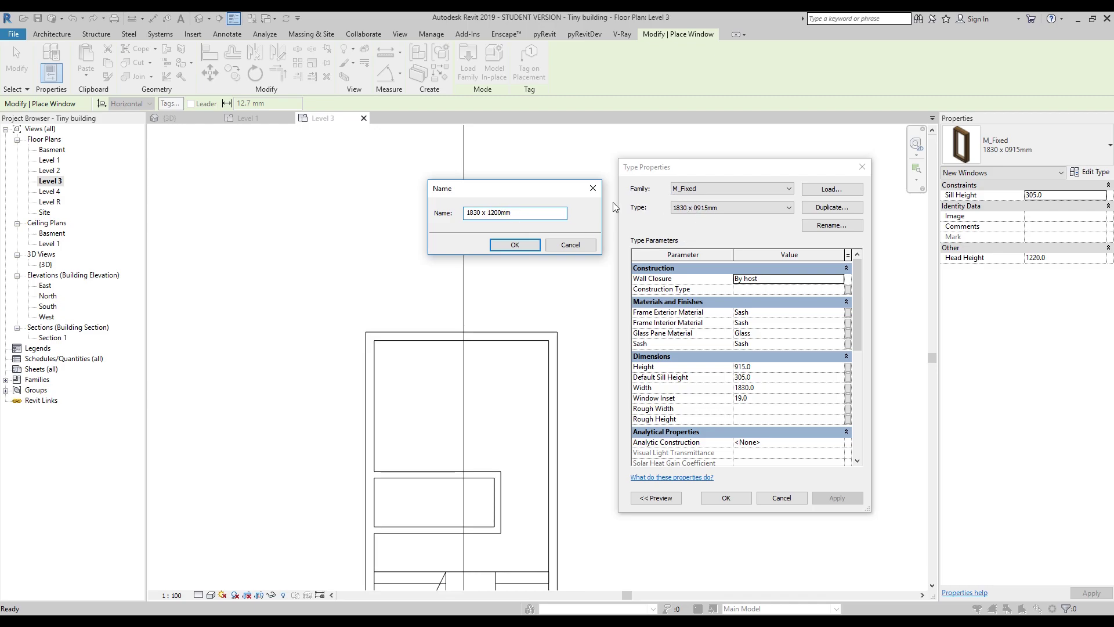
left_click(529, 245)
Step: Set the 1830 x 1200mm type's height to 1200 and place the window centred in the upper wall, 2150 mm to each side
left_click(769, 369)
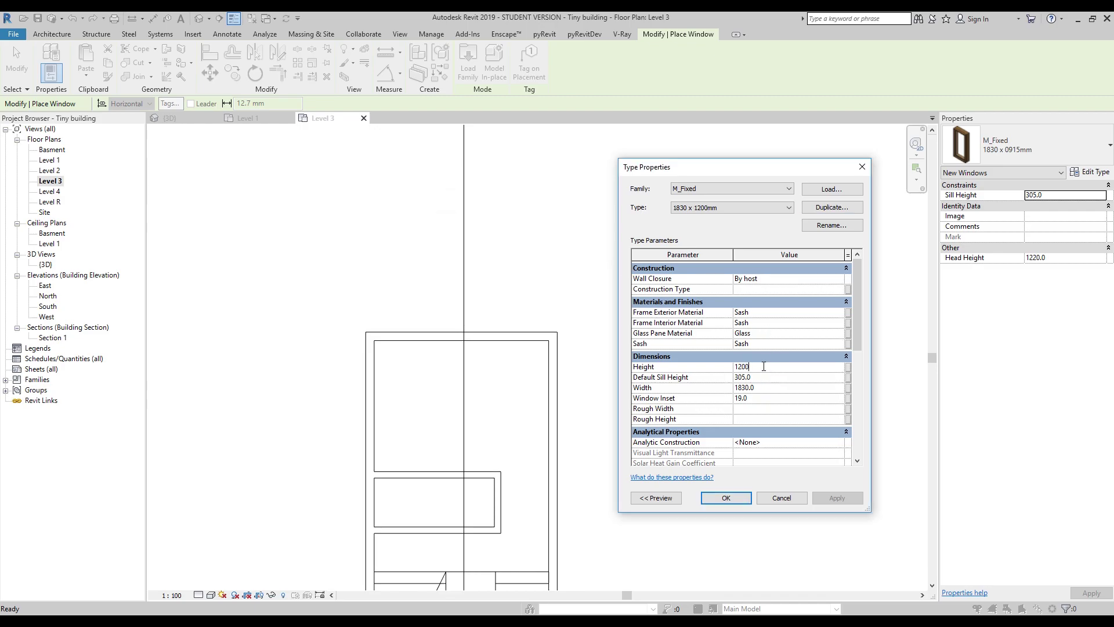
left_click(732, 497)
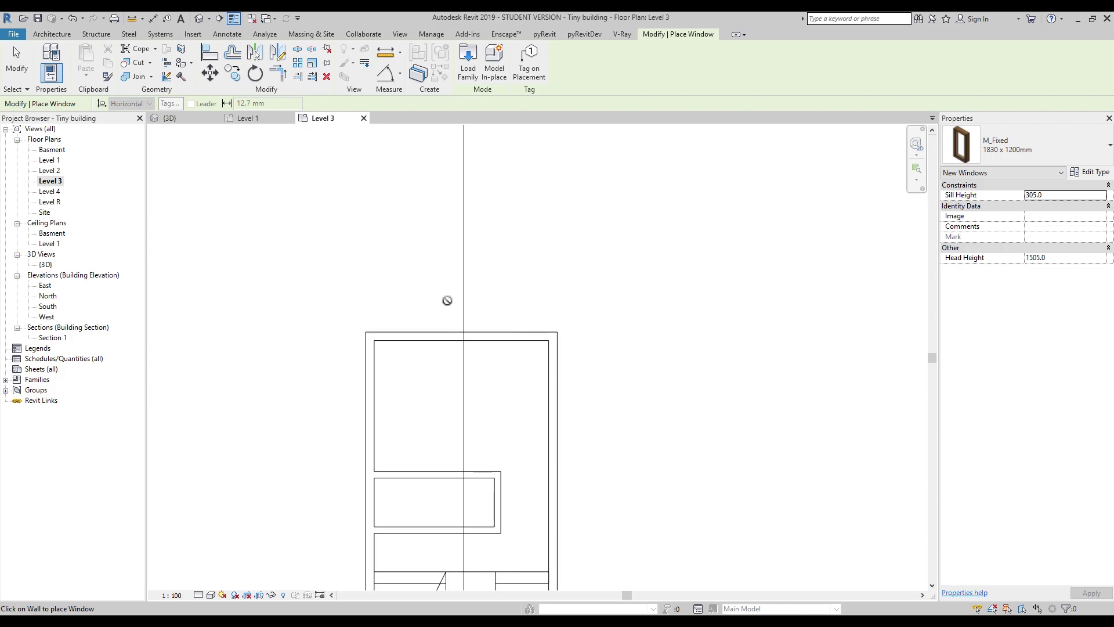
left_click(456, 332)
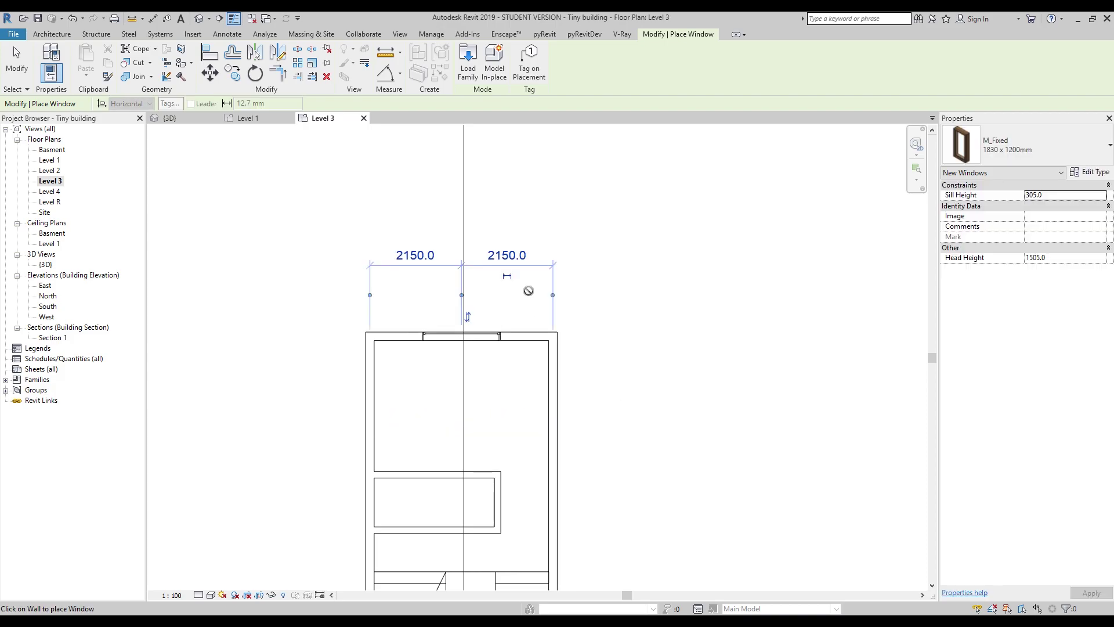
key("Escape")
Step: Examine the window and door openings in the upper wall of reference plan 04
scroll(530, 296, "down", 5)
scroll(528, 355, "up", 5)
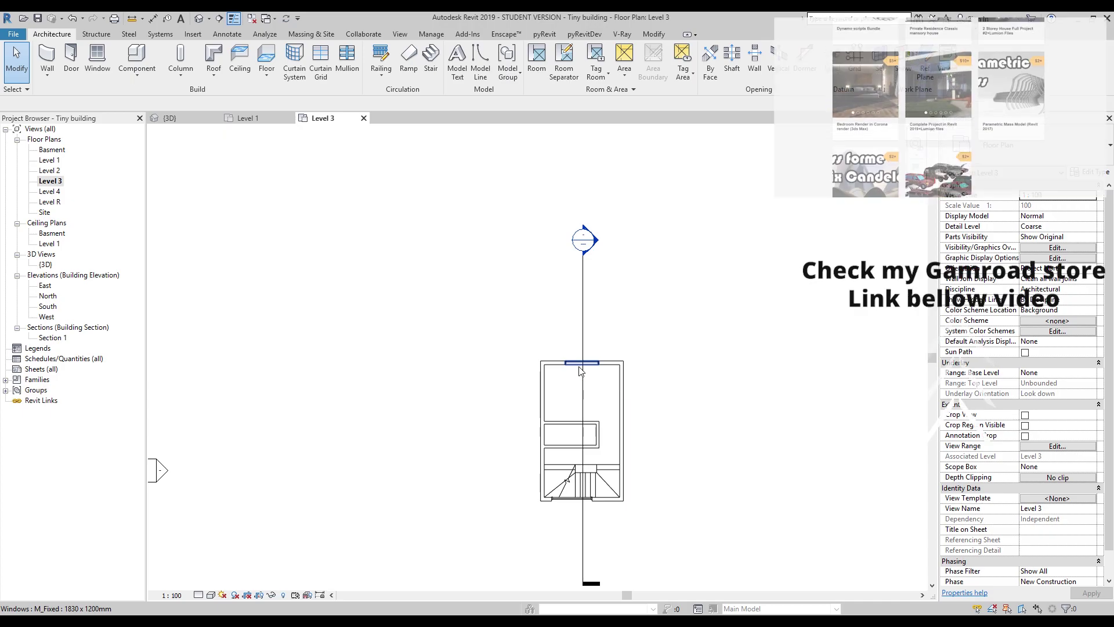
scroll(581, 371, "down", 4)
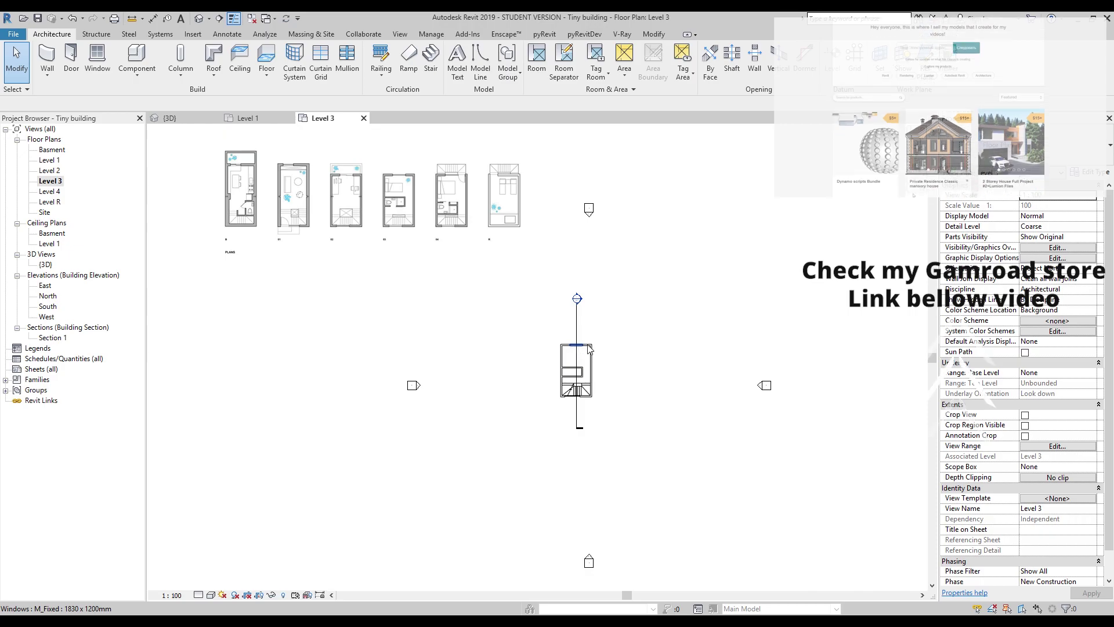
scroll(589, 348, "up", 3)
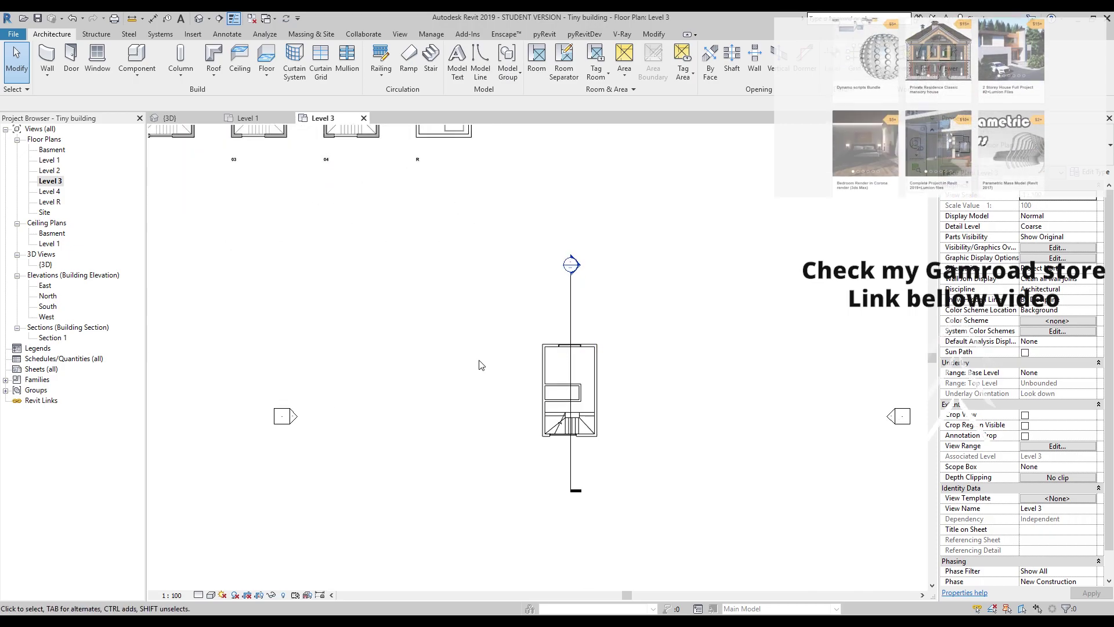
middle_click_drag(312, 131, 502, 363)
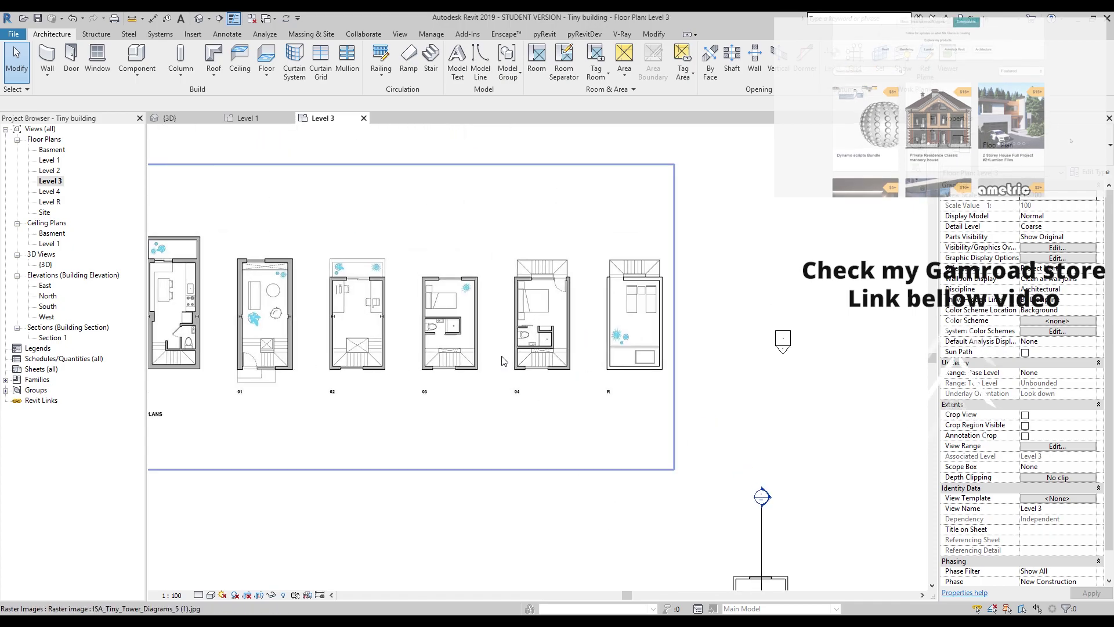
scroll(529, 284, "up", 5)
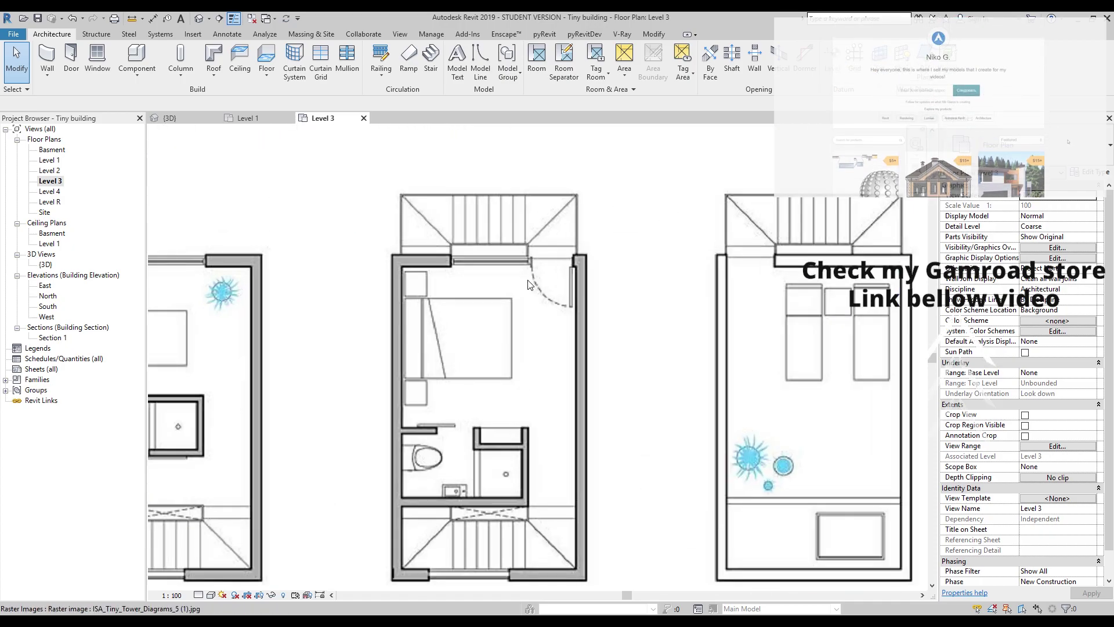
middle_click_drag(477, 264, 515, 276)
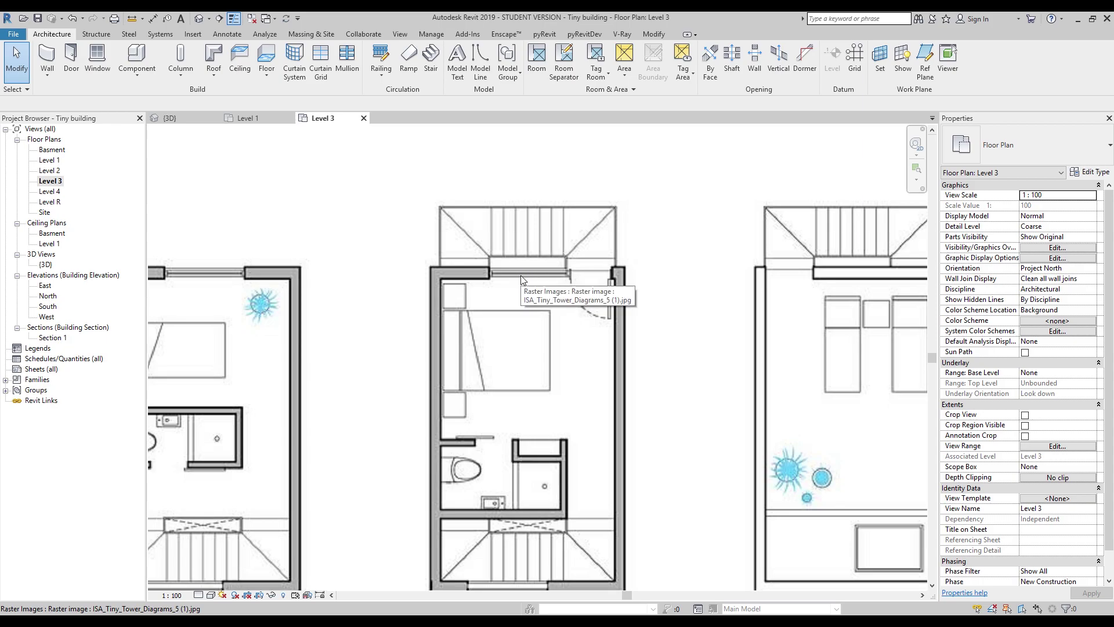
middle_click_drag(486, 278, 560, 268)
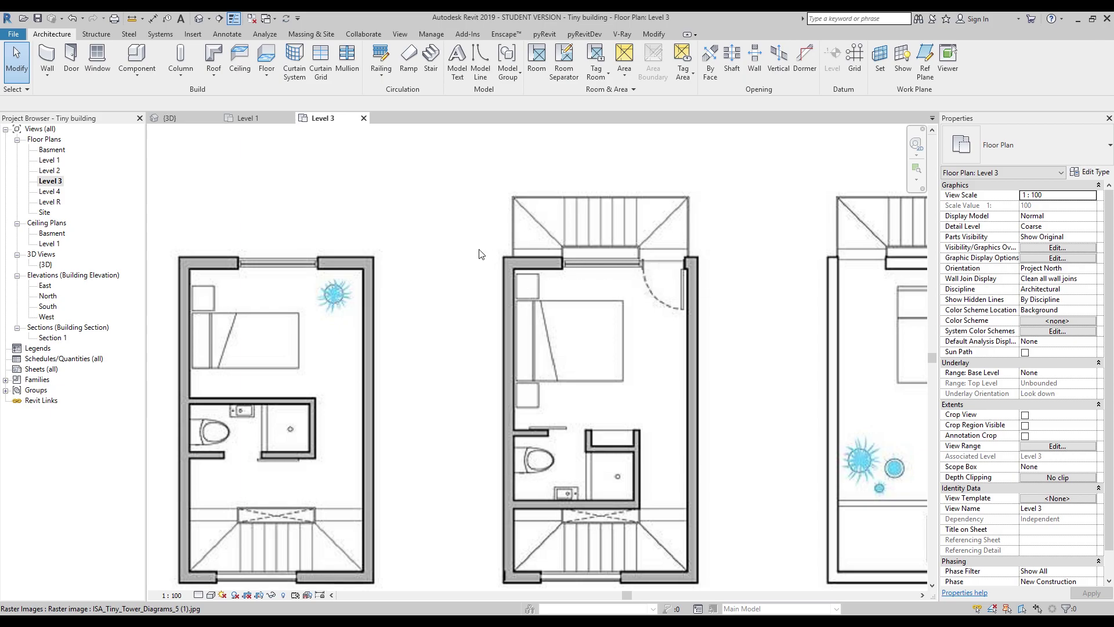
scroll(486, 399, "down", 2)
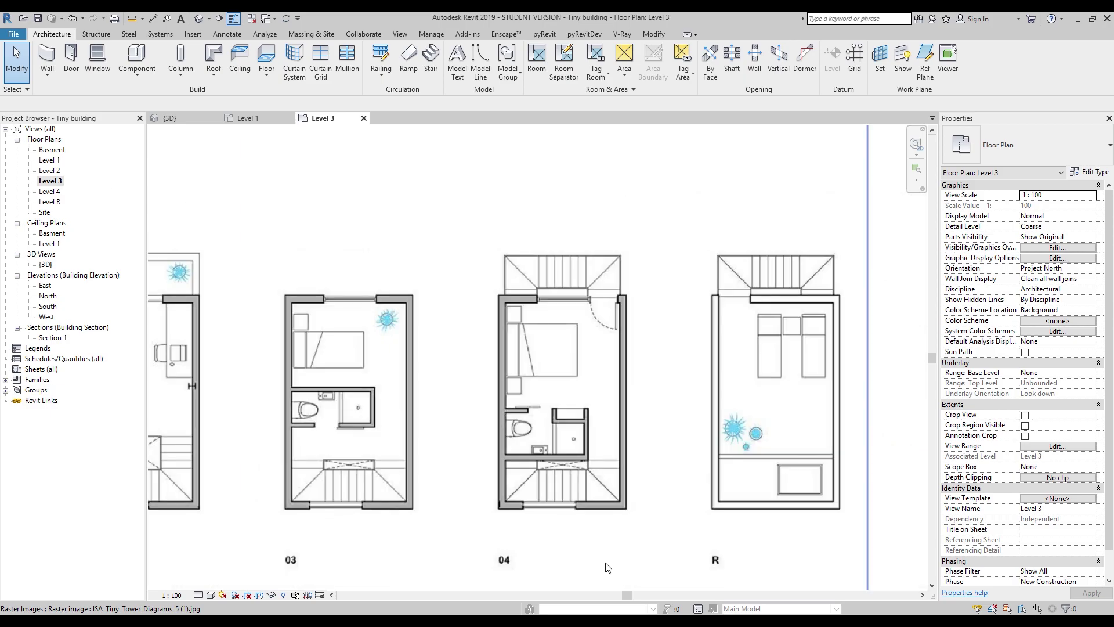
Step: Open the Level 4 floor plan and move the reference plans image up and to the left, clear of the building
double_click(50, 192)
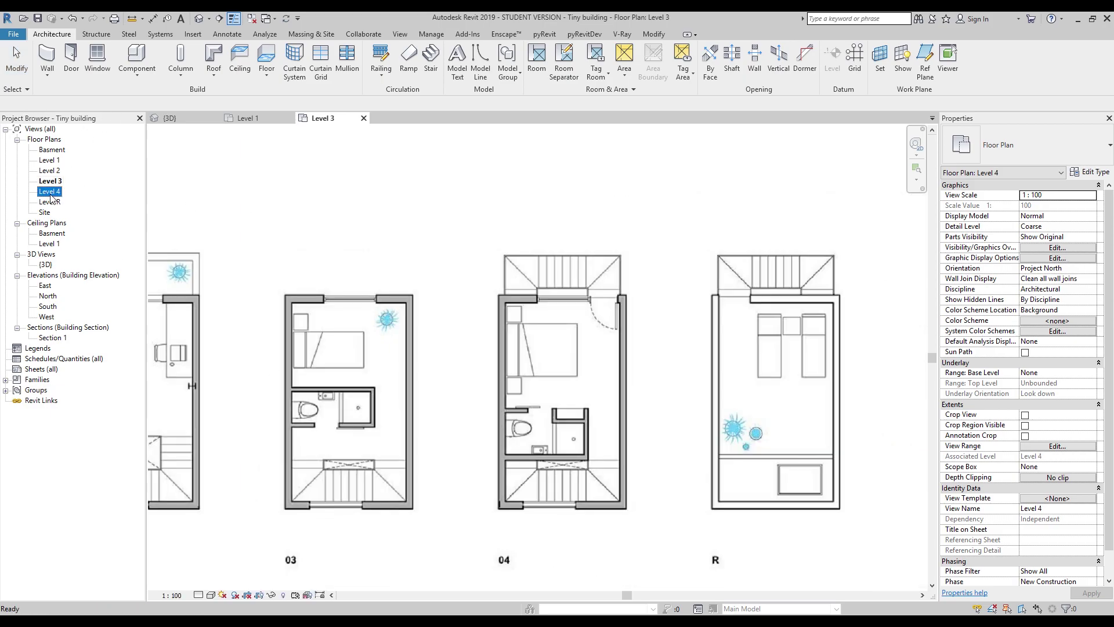
middle_click(428, 283)
middle_click(429, 284)
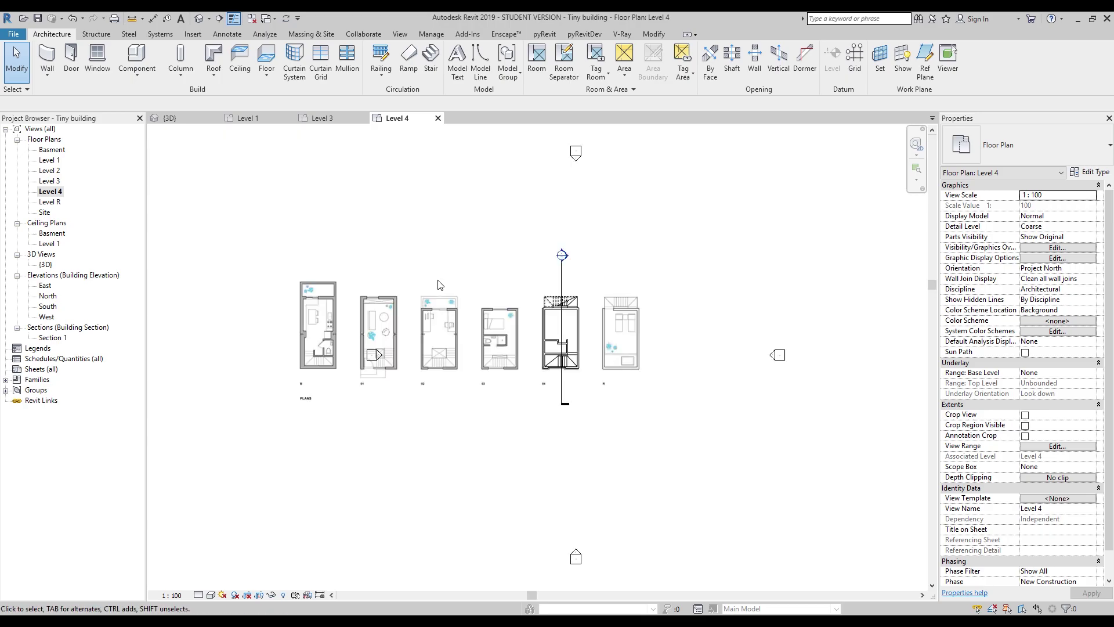
scroll(497, 293, "down", 1)
middle_click_drag(496, 326, 527, 439)
left_click(529, 445)
left_click_drag(529, 444, 463, 279)
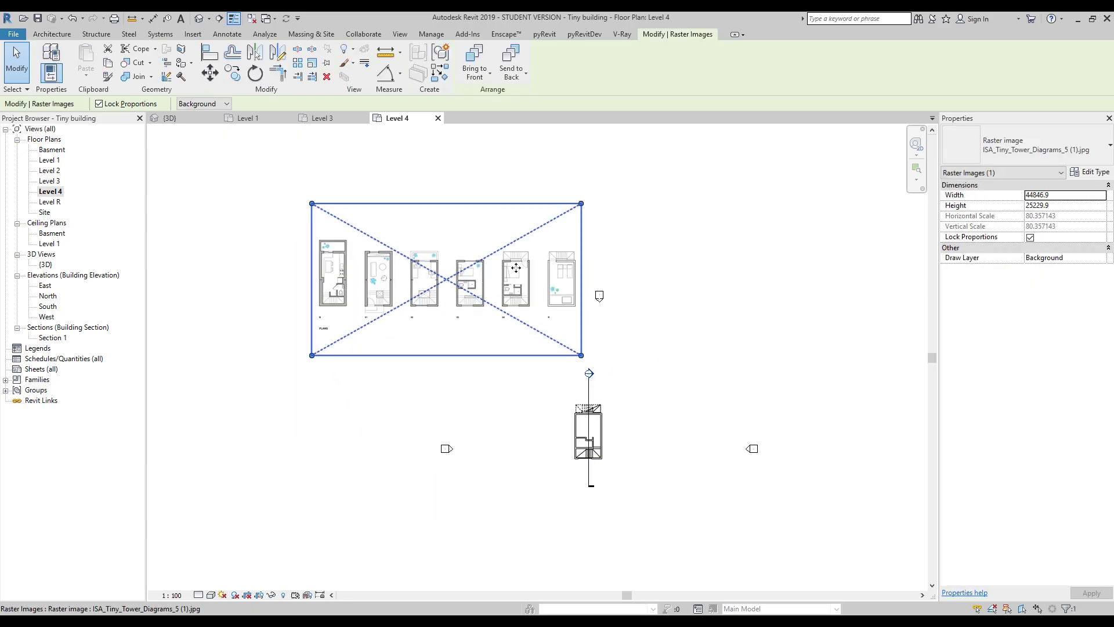
Step: Measure the width of the door opening in the upper wall of reference plan 04
middle_click_drag(526, 273, 470, 261)
middle_click_drag(517, 290, 501, 203)
scroll(442, 153, "up", 5)
scroll(503, 179, "up", 4)
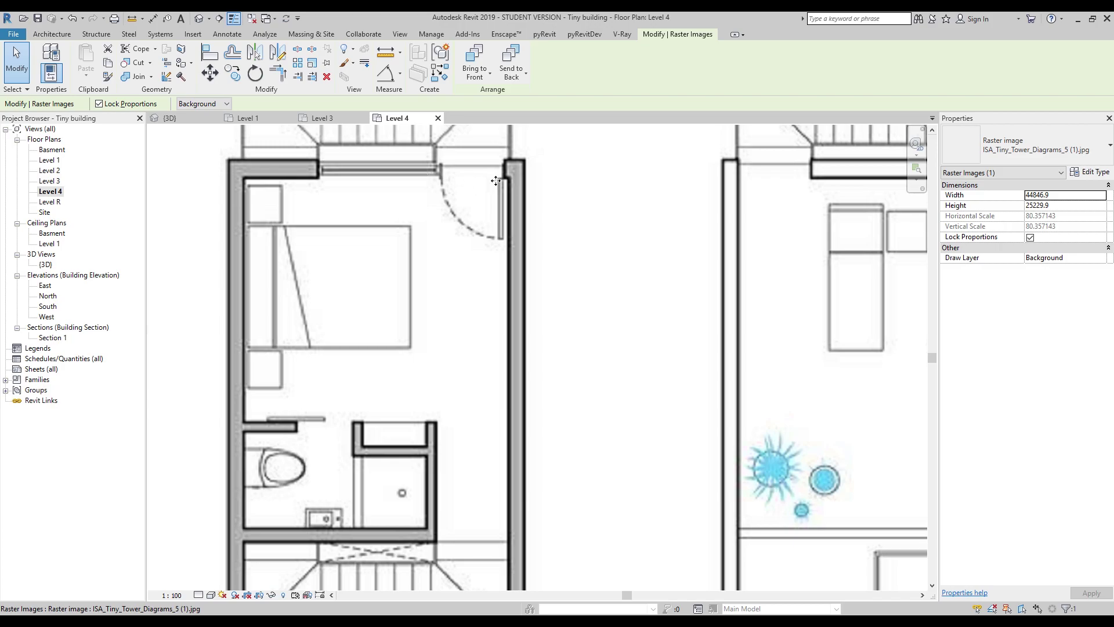
middle_click_drag(495, 170, 489, 254)
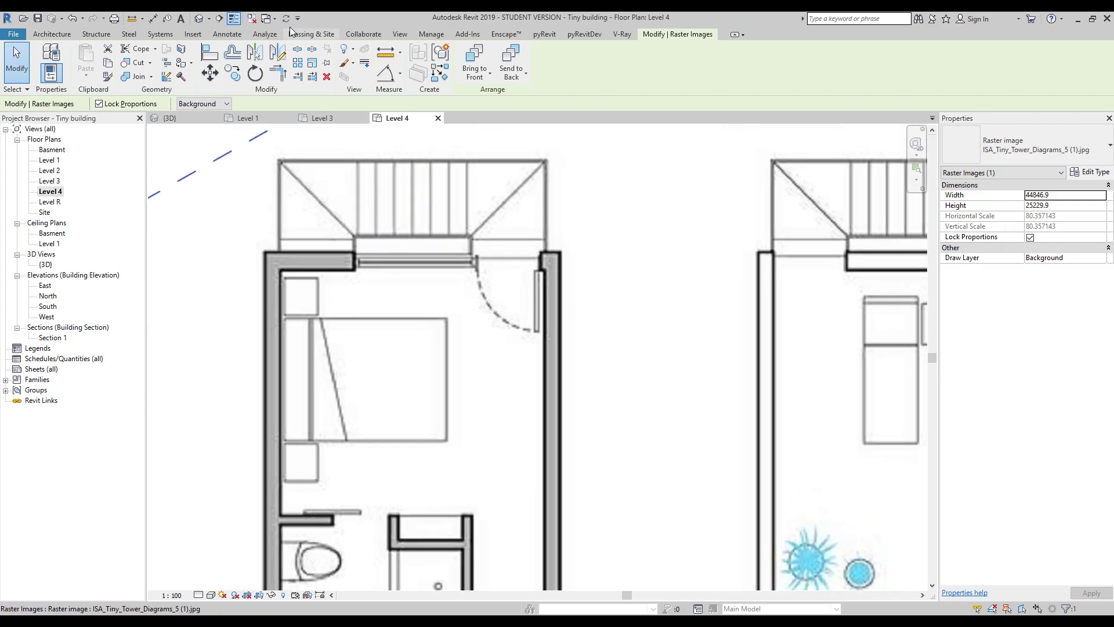
left_click(132, 18)
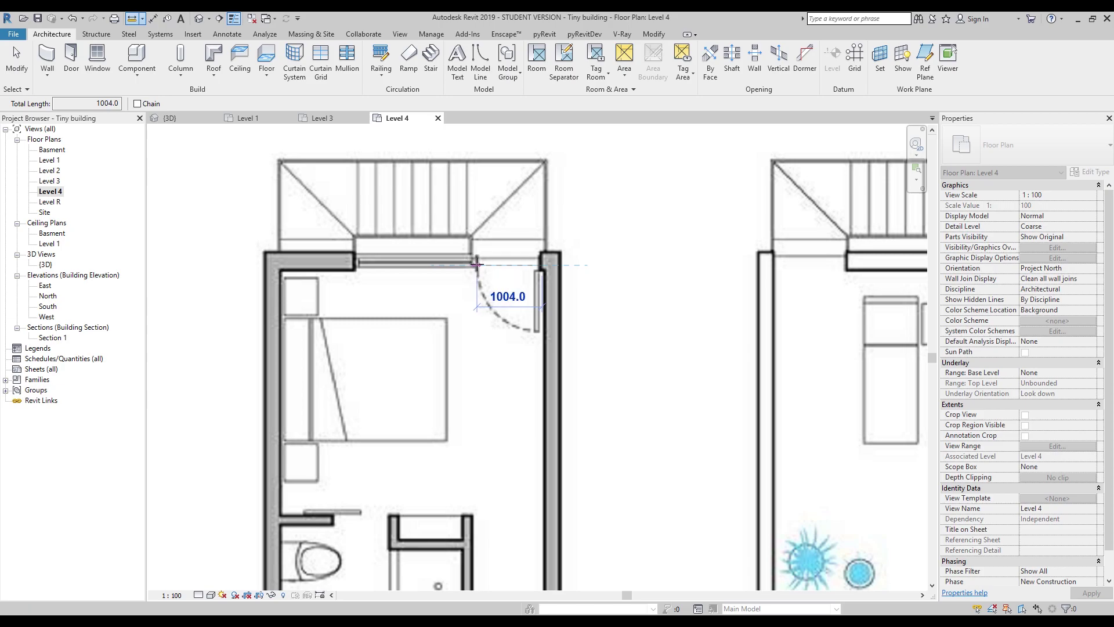
key("Escape")
key("Escape")
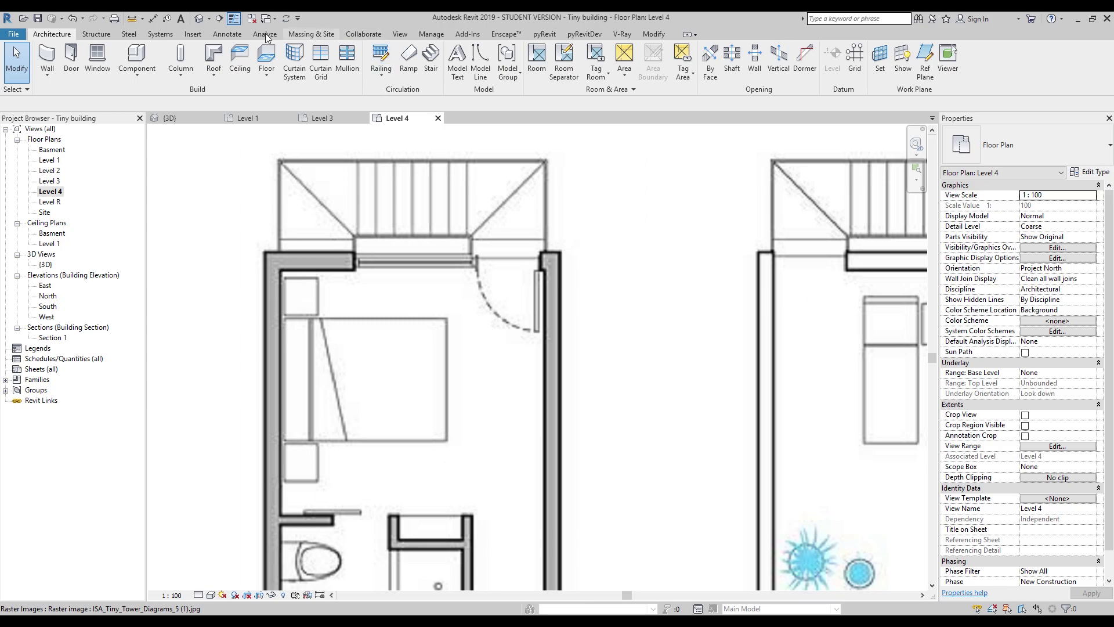
Step: Measure the width of the window opening in the upper wall of reference plan 04
left_click(132, 18)
left_click(473, 264)
left_click(363, 261)
key("Escape")
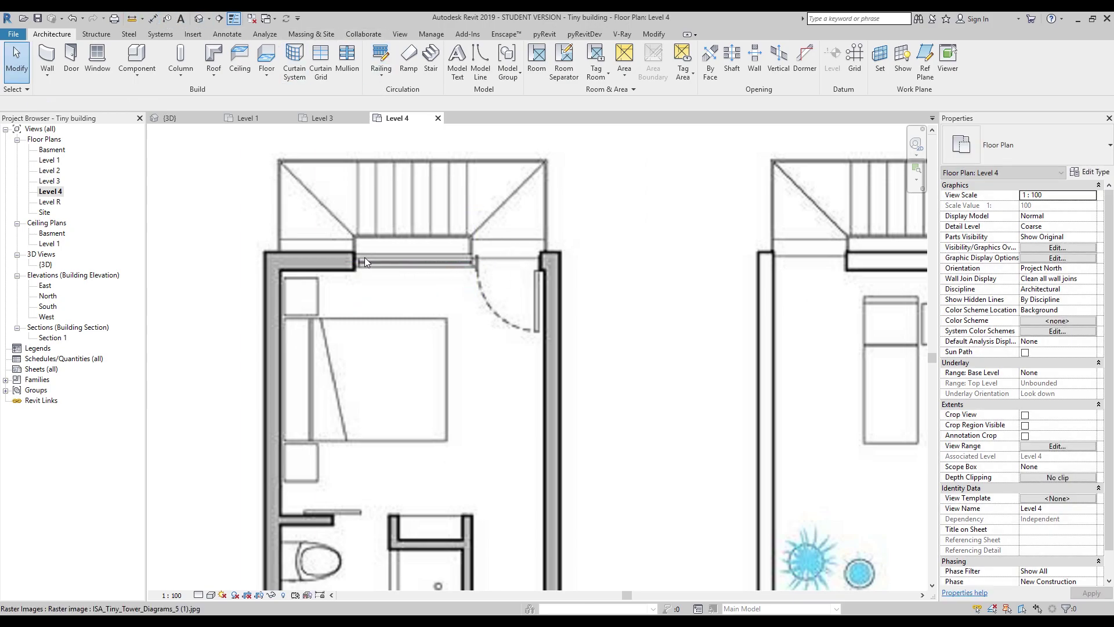
Step: Place an M_Fixed 1830 x 1200mm window in the upper wall of Level 4, slightly left of the wall's centre
scroll(395, 236, "down", 5)
middle_click_drag(660, 335, 552, 203)
middle_click_drag(626, 413, 593, 296)
scroll(363, 367, "up", 2)
scroll(496, 300, "up", 3)
left_click(97, 58)
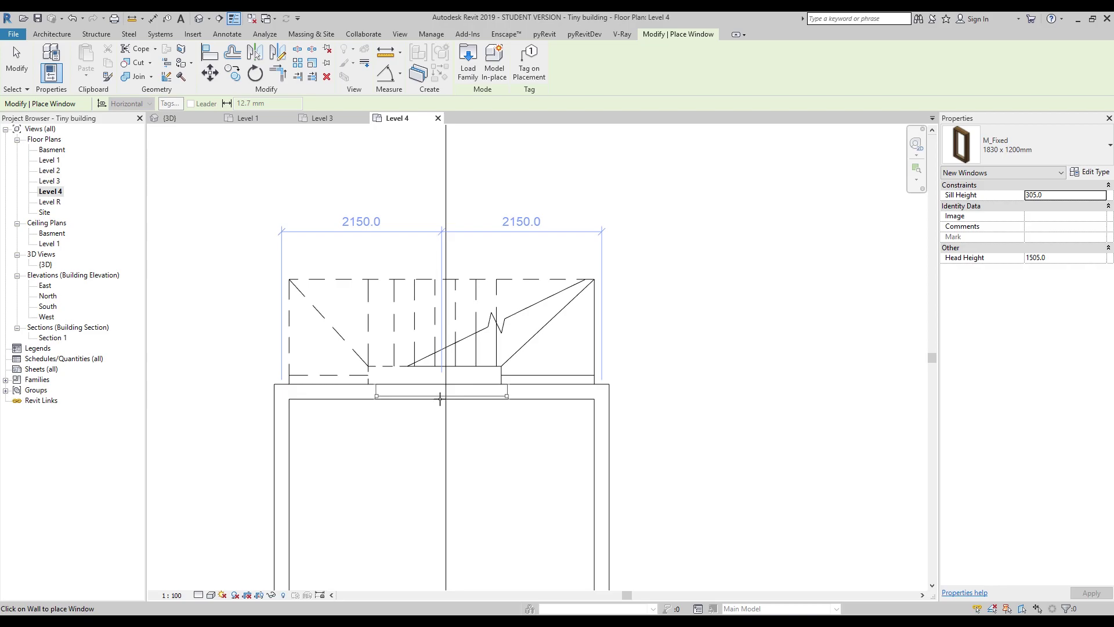
left_click(429, 389)
key("Escape")
key("Escape")
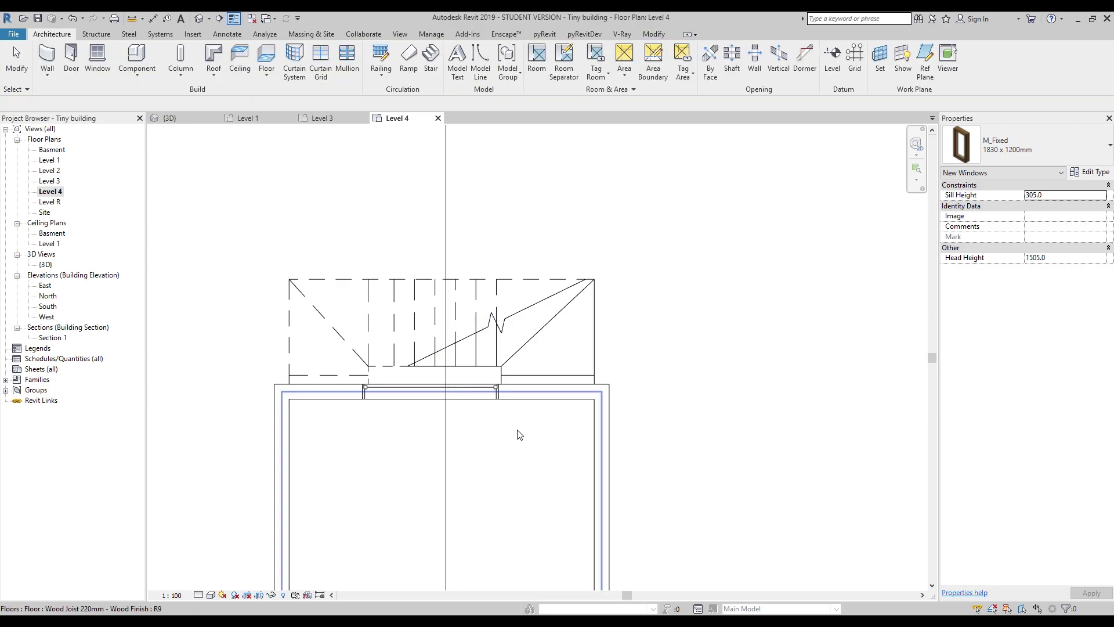
Step: Place an M_Single-Flush 0915 x 2134mm door in Level 4's upper wall, 600 mm from the right wall, hinged on the right and opening inward
left_click(72, 58)
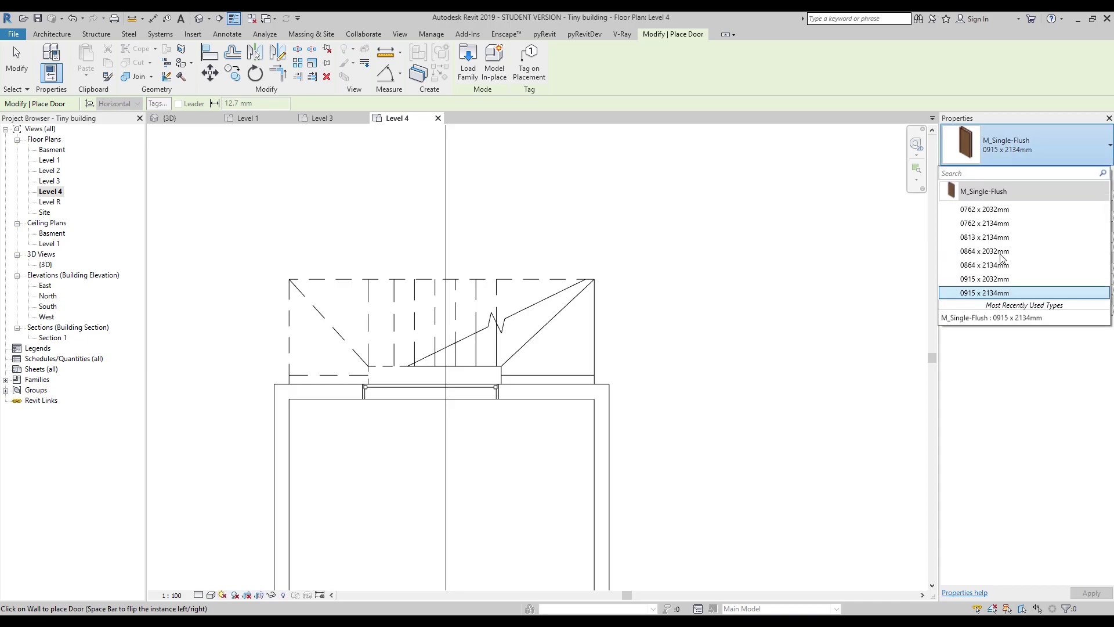
left_click(1019, 296)
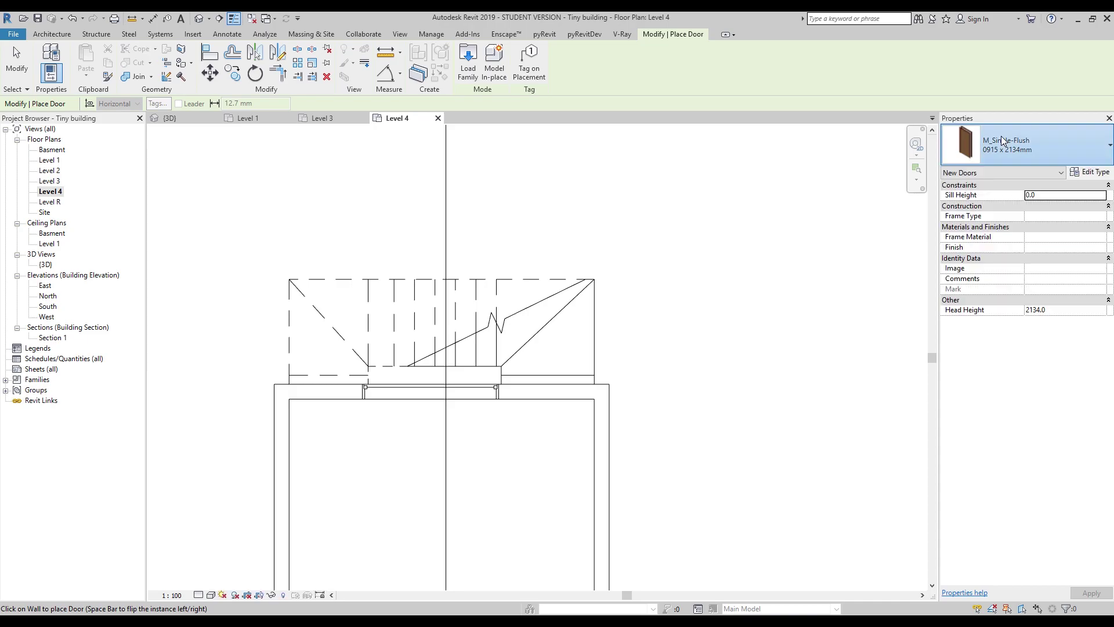
key("space")
scroll(548, 394, "down", 5)
middle_click_drag(549, 394, 628, 321)
scroll(559, 403, "up", 10)
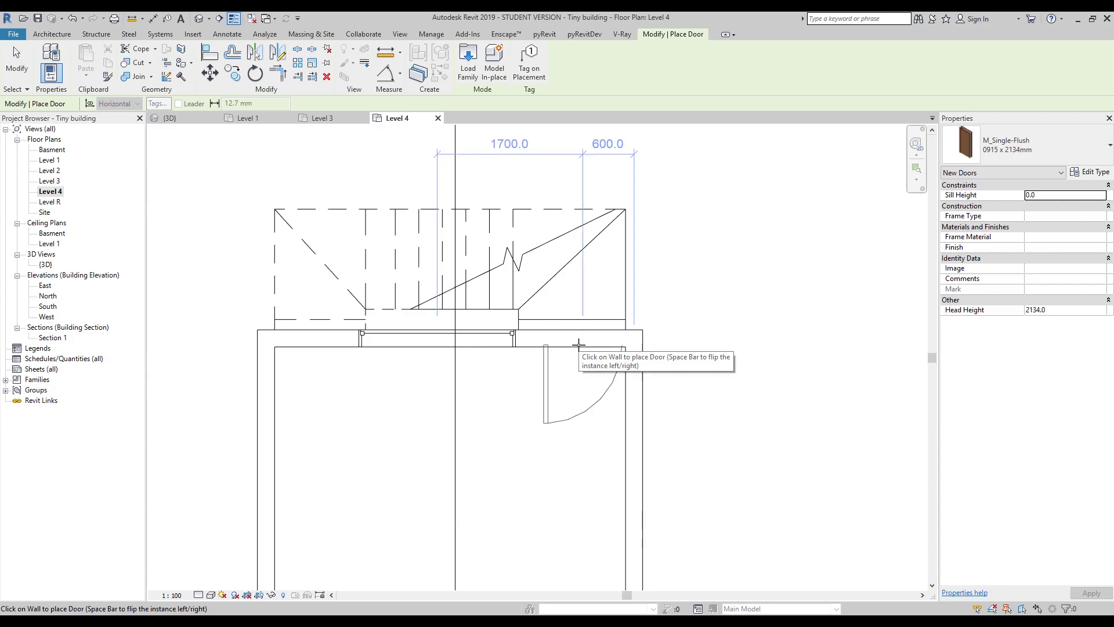
key("space")
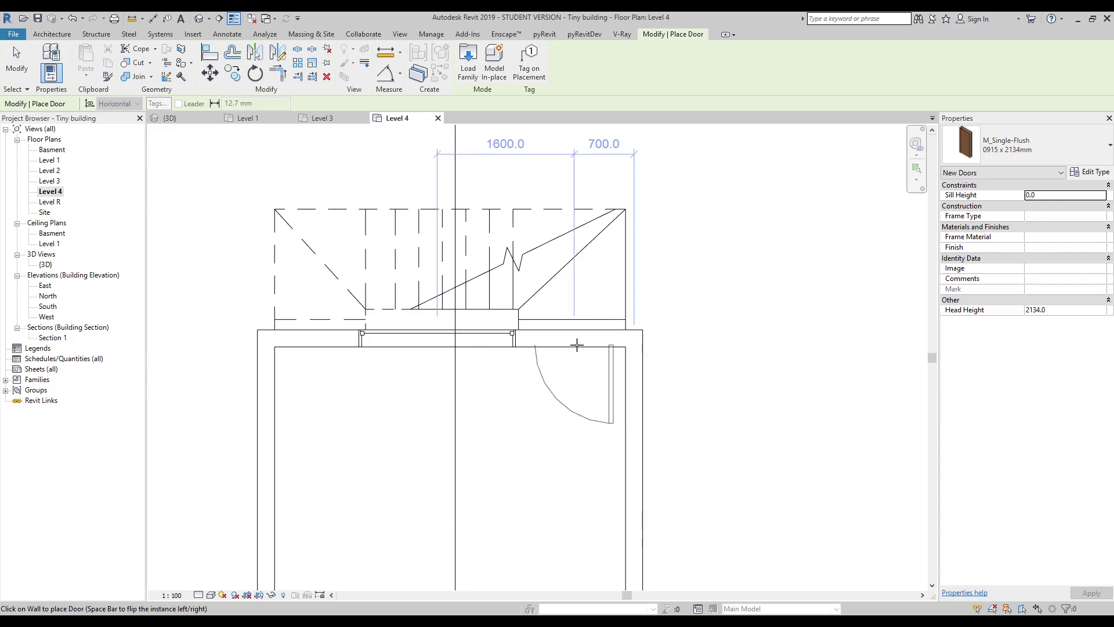
left_click(583, 342)
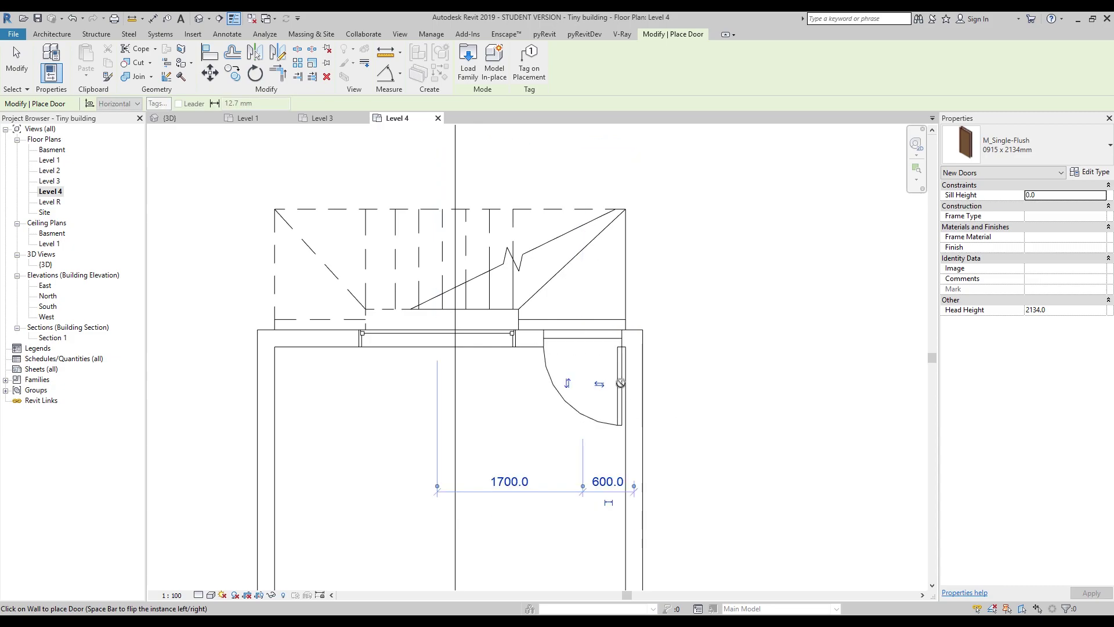
scroll(620, 355, "up", 2)
key("Escape")
key("Escape")
Step: Align the right edge of the Level 4 window with the left edge of the new door
key("a")
key("l")
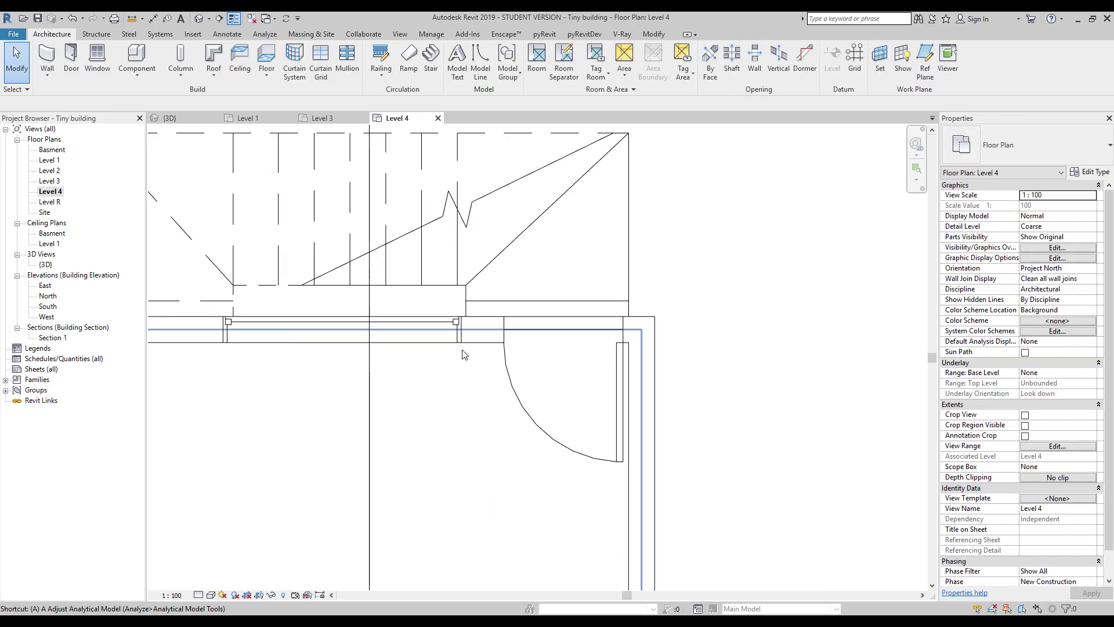
left_click(644, 36)
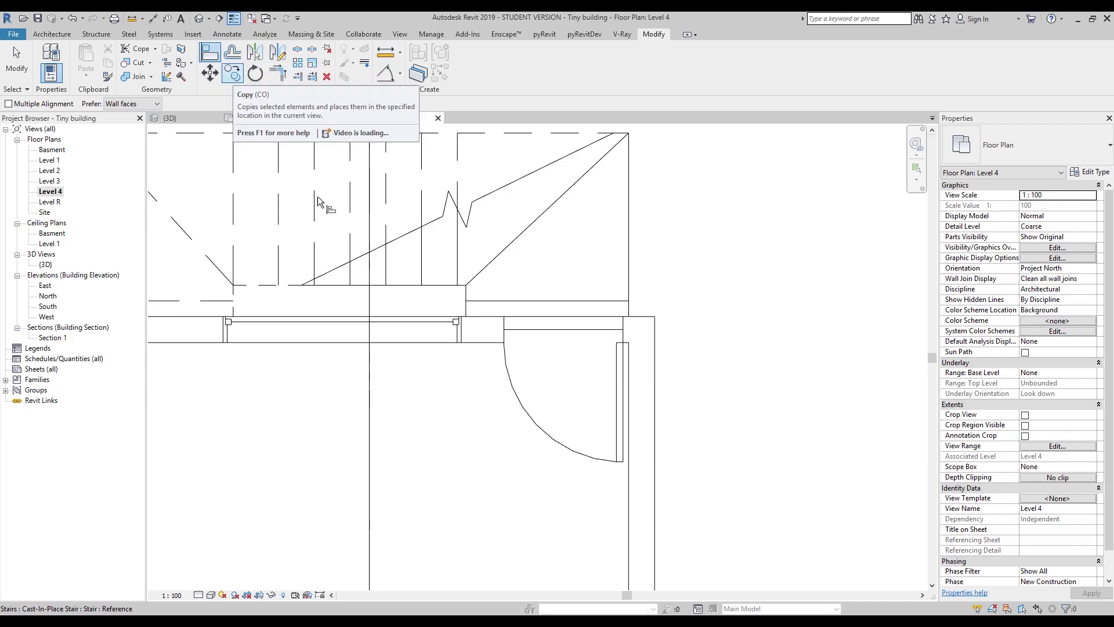
left_click(502, 330)
left_click(461, 333)
key("Escape")
key("Escape")
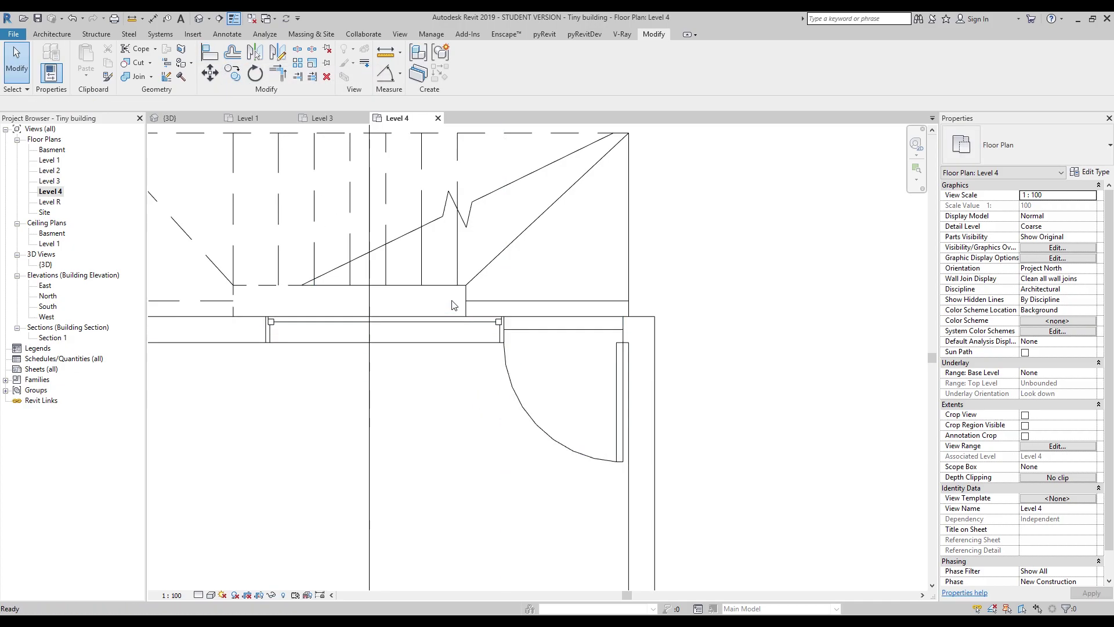
Step: Compare the Level 4 building plan with the openings shown in the reference plans
scroll(567, 390, "down", 3)
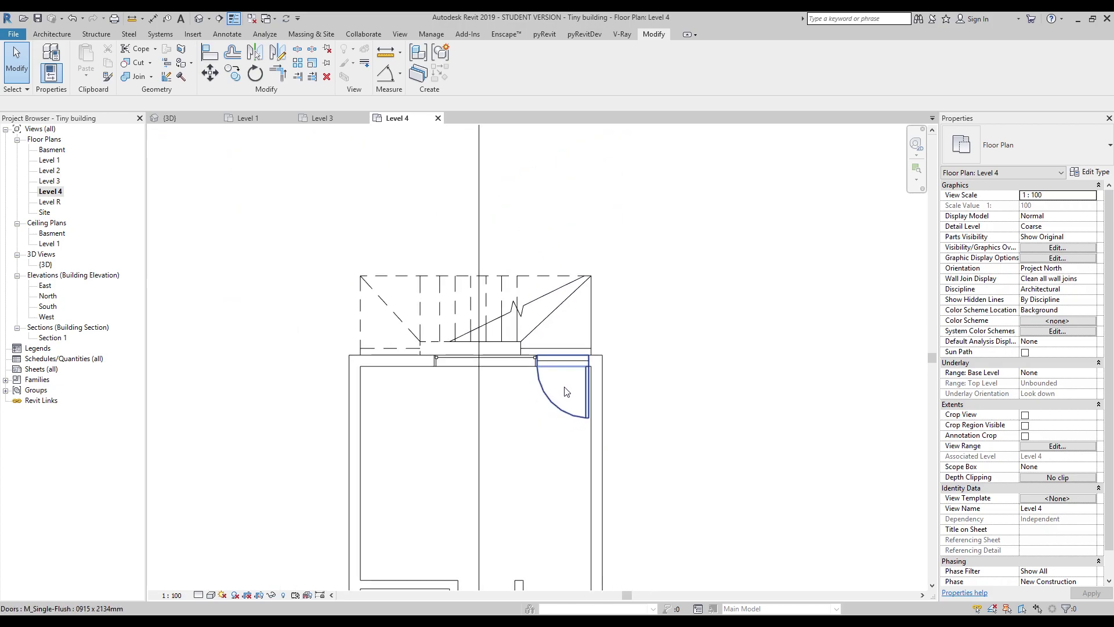
scroll(568, 403, "down", 3)
scroll(415, 298, "down", 4)
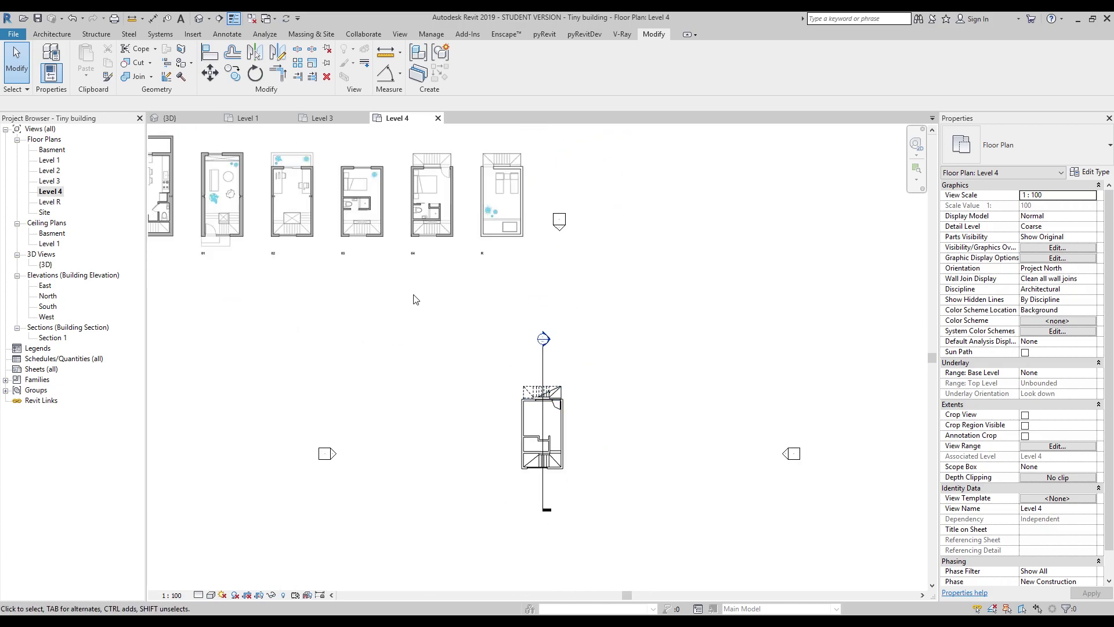
scroll(514, 247, "up", 6)
scroll(511, 255, "down", 1)
scroll(511, 255, "down", 3)
middle_click_drag(597, 298, 470, 130)
middle_click_drag(539, 333, 520, 261)
scroll(601, 478, "up", 2)
scroll(607, 479, "up", 5)
scroll(582, 439, "down", 3)
scroll(581, 424, "down", 4)
middle_click_drag(495, 336, 530, 457)
middle_click_drag(460, 247, 476, 277)
scroll(601, 269, "up", 2)
mouse_move(436, 334)
middle_mouse_down()
mouse_move(573, 292)
mouse_move(641, 293)
mouse_move(519, 312)
mouse_move(439, 272)
middle_mouse_up()
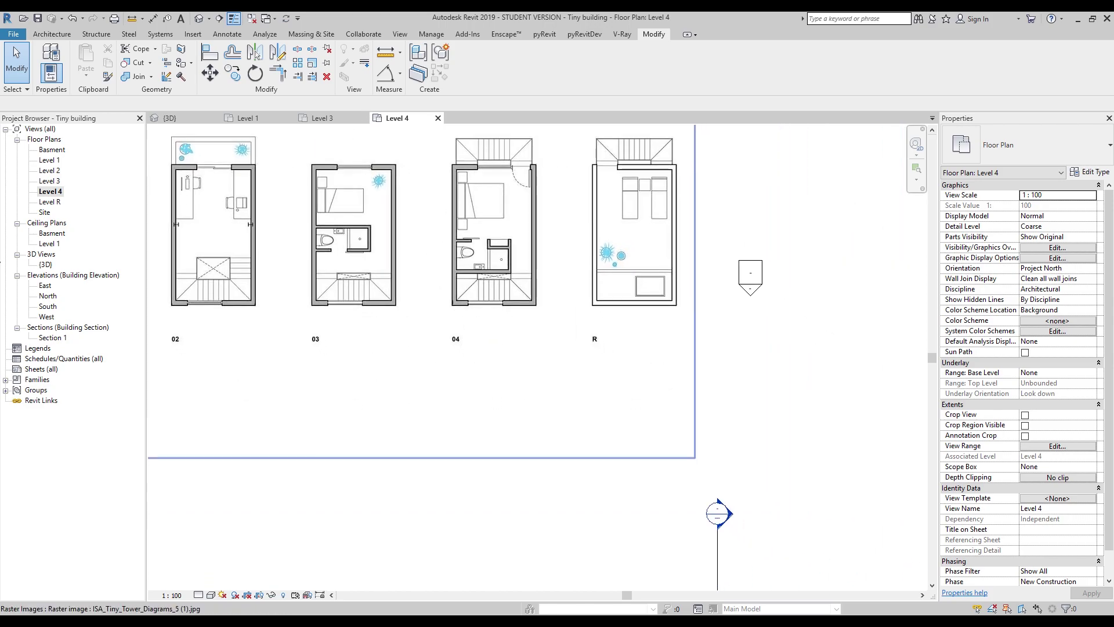
Step: Examine the lower-wall openings in reference plans 02, 03 and 04 and the storefront in Level 4's lower wall
left_click(449, 289)
left_click(560, 337)
left_click(304, 288)
left_click(400, 324)
left_click(176, 286)
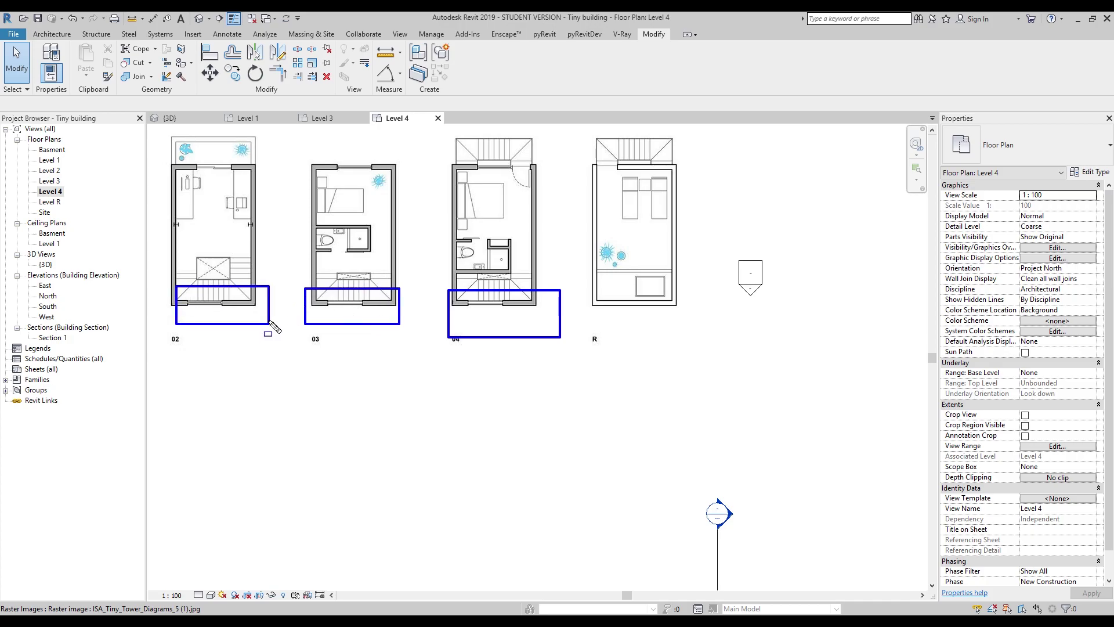
key("Escape")
middle_click_drag(593, 304, 522, 140)
middle_click_drag(627, 435, 549, 196)
scroll(560, 360, "up", 2)
scroll(556, 373, "up", 2)
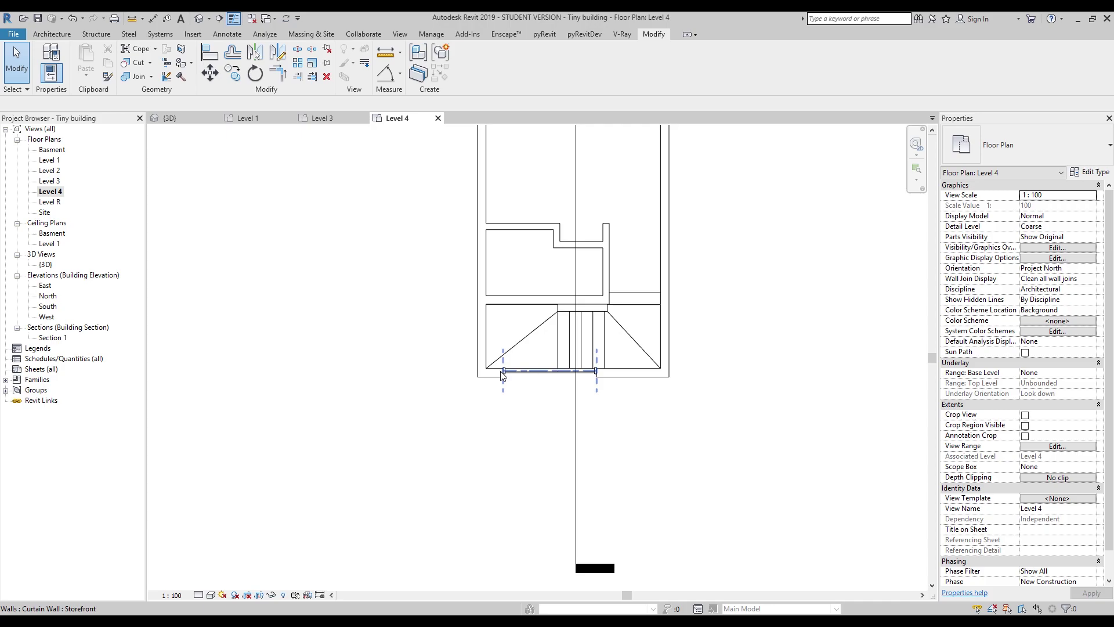
Step: Examine the sliding door openings in the upper walls of reference plans B and 02
scroll(529, 375, "down", 3)
middle_click_drag(350, 179, 550, 408)
middle_click_drag(390, 242, 545, 473)
middle_click_drag(458, 284, 528, 405)
middle_click_drag(476, 331, 702, 383)
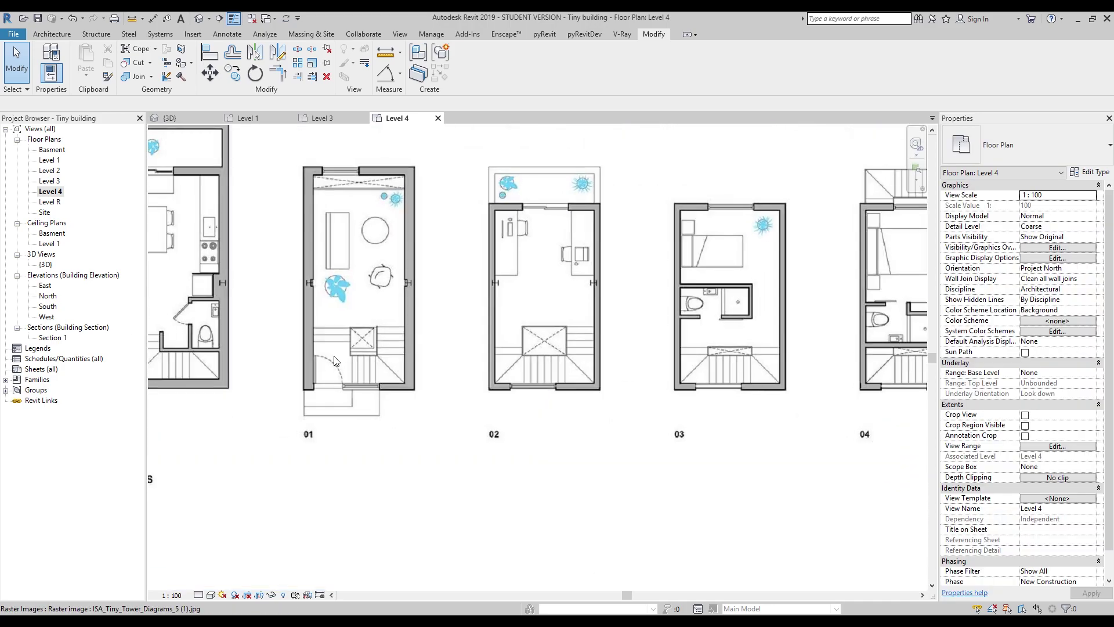
middle_click_drag(338, 343, 487, 392)
middle_click_drag(409, 320, 444, 330)
middle_click_drag(580, 270, 368, 270)
middle_click_drag(535, 266, 590, 284)
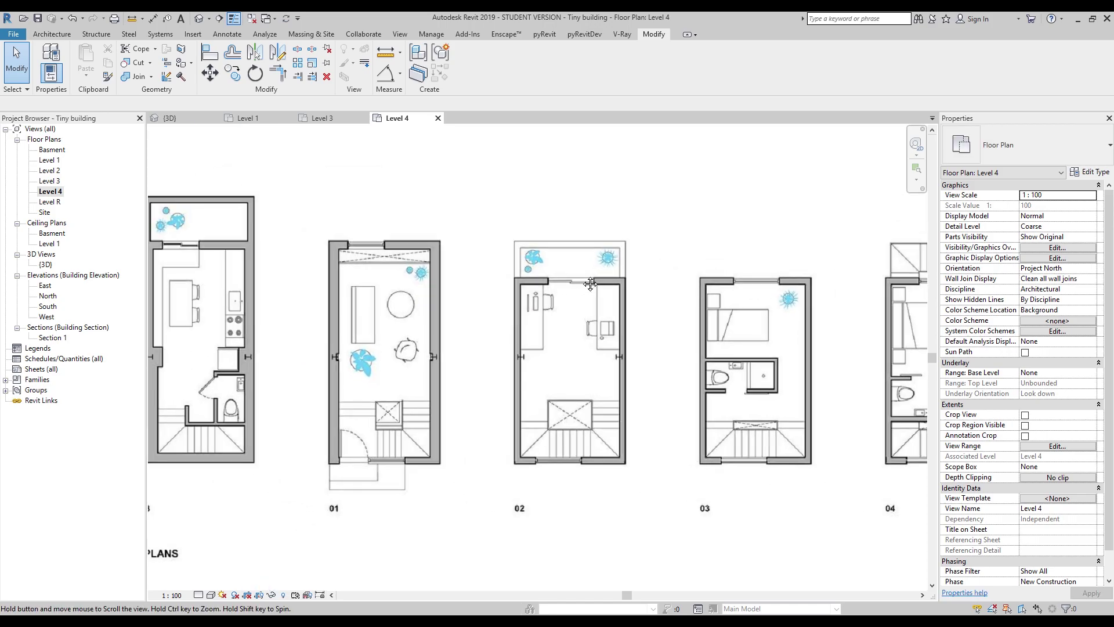
middle_click_drag(498, 256, 603, 230)
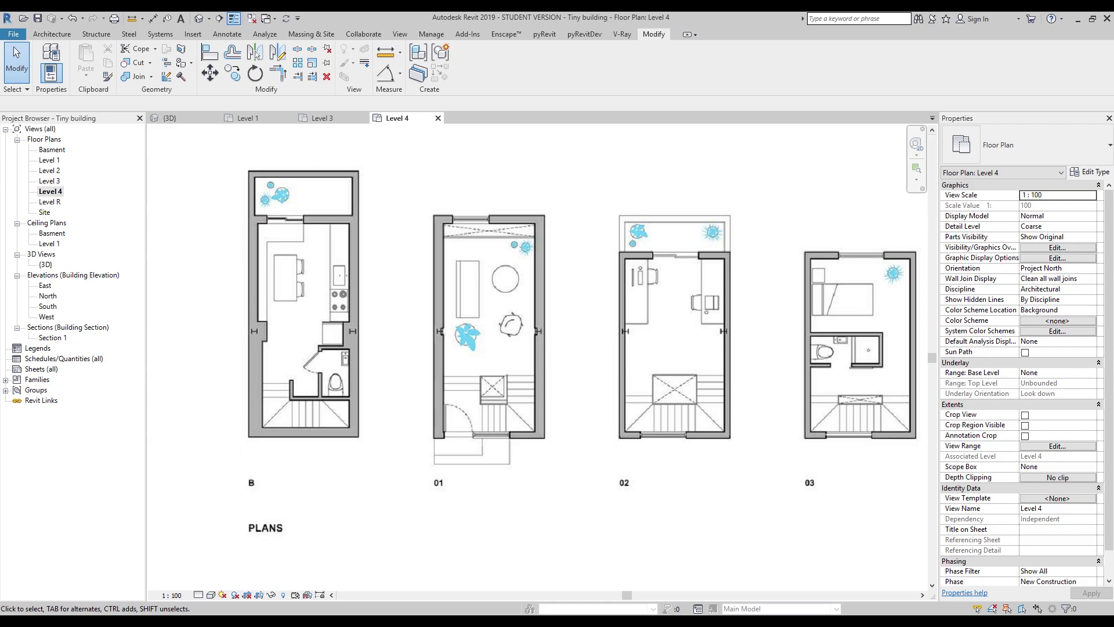
left_click_drag(626, 234, 713, 270)
left_click_drag(249, 195, 320, 237)
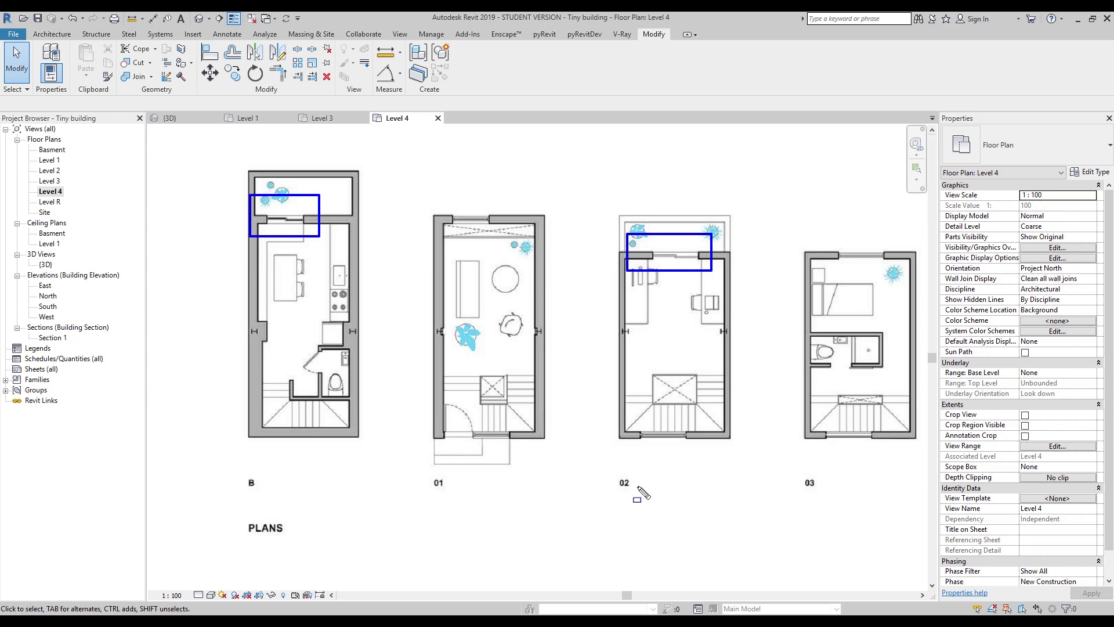
Step: Open the Level 2 floor plan and delete the extra reference plan image lying away from the building
key("Escape")
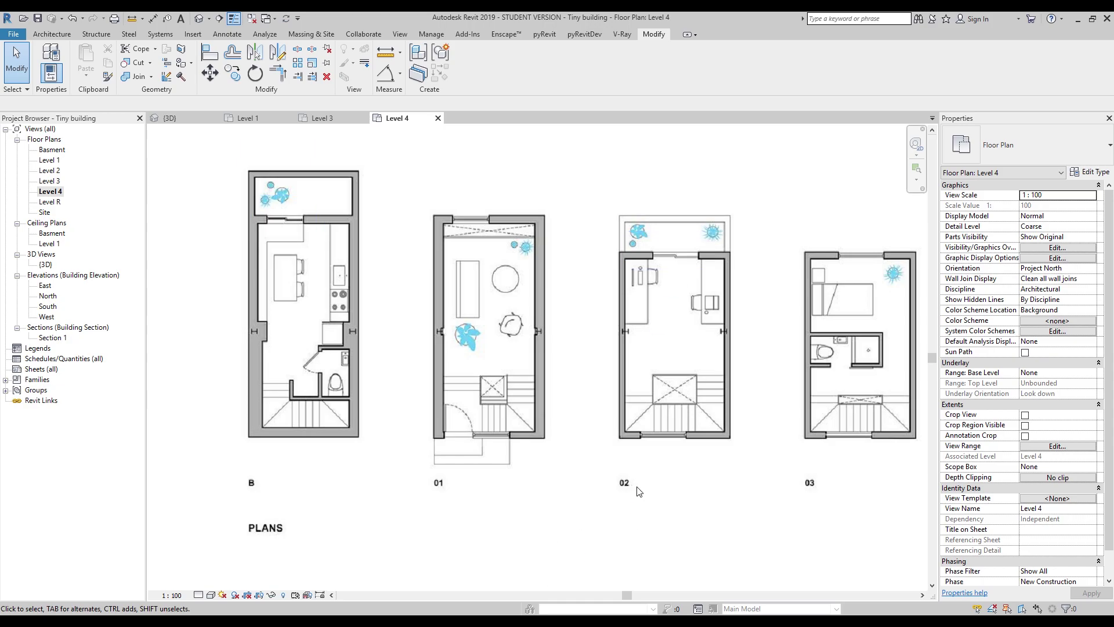
double_click(57, 170)
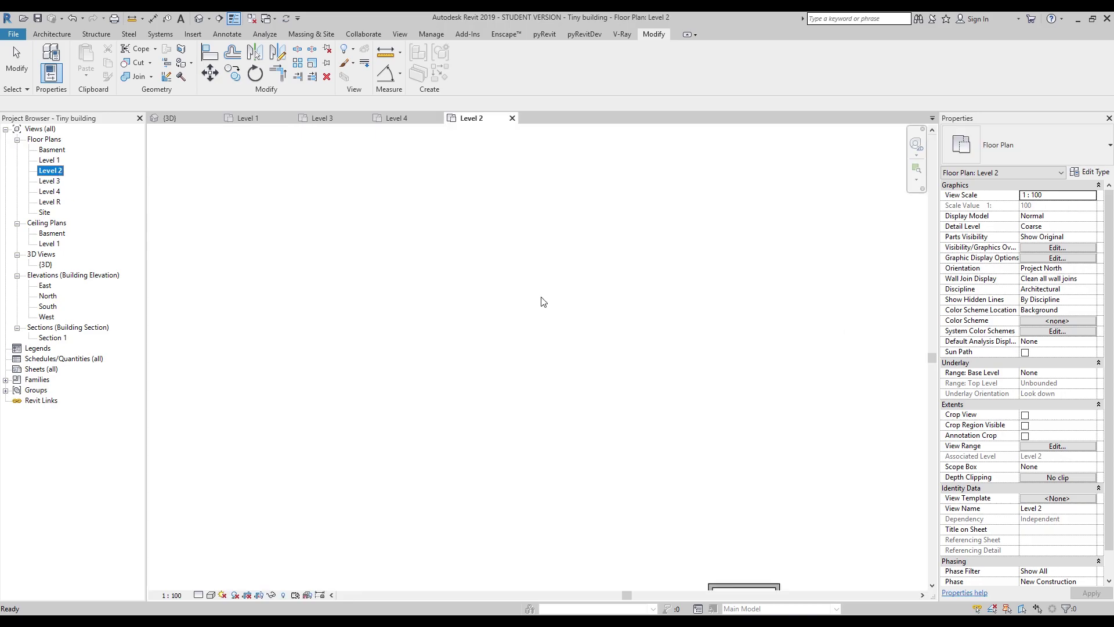
scroll(611, 327, "down", 2)
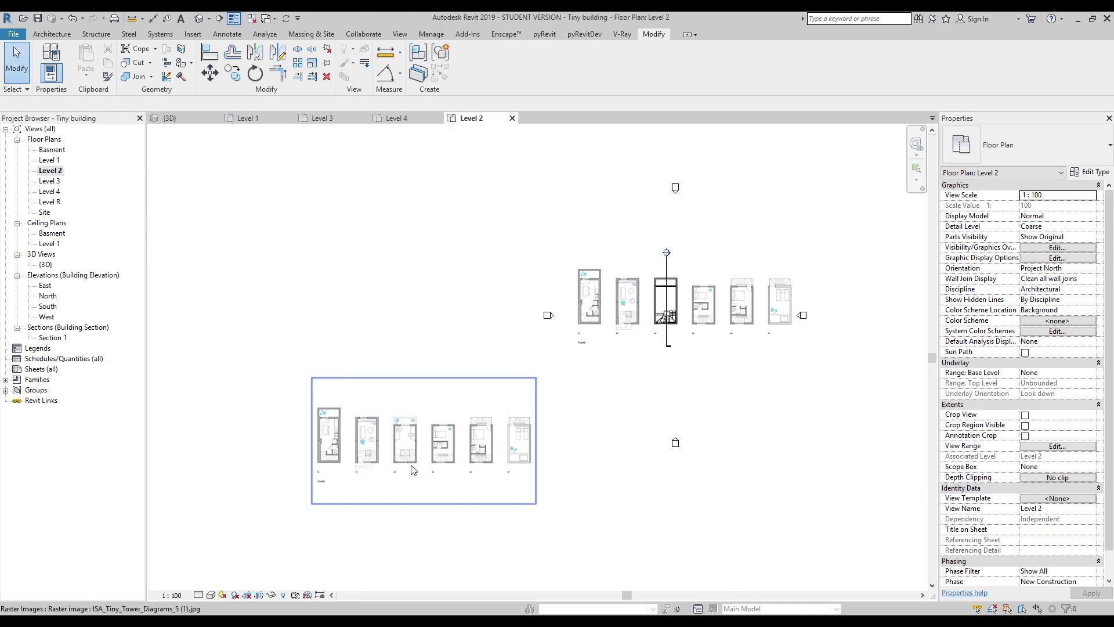
left_click(412, 461)
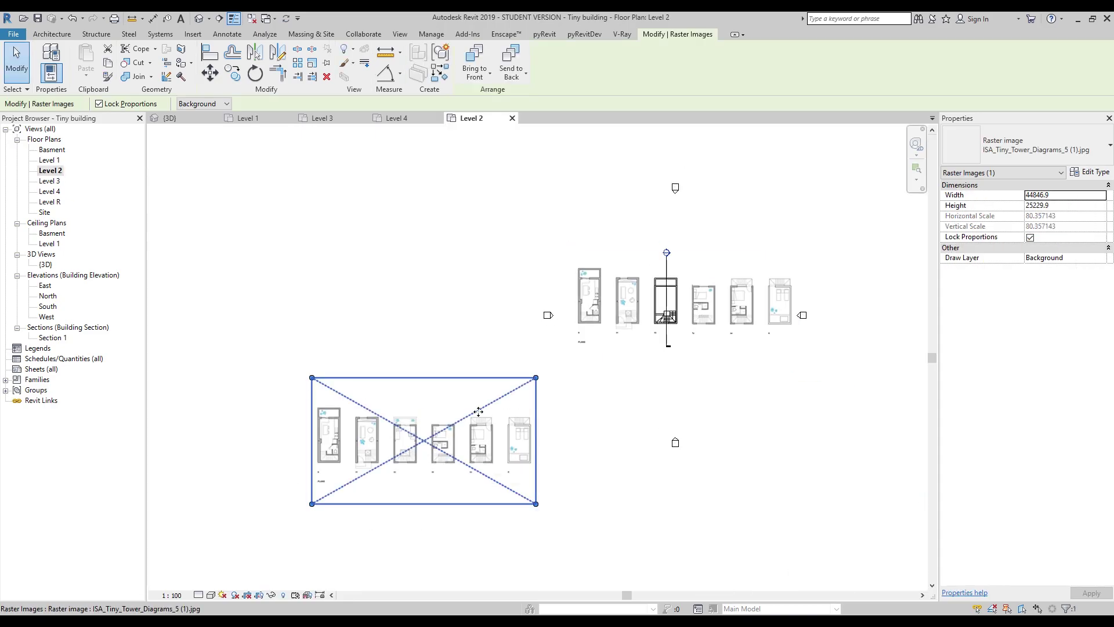
key("Delete")
Step: Unpin the reference plan image overlaying the Level 2 building and move it up and left, clear of the model
left_click(599, 313)
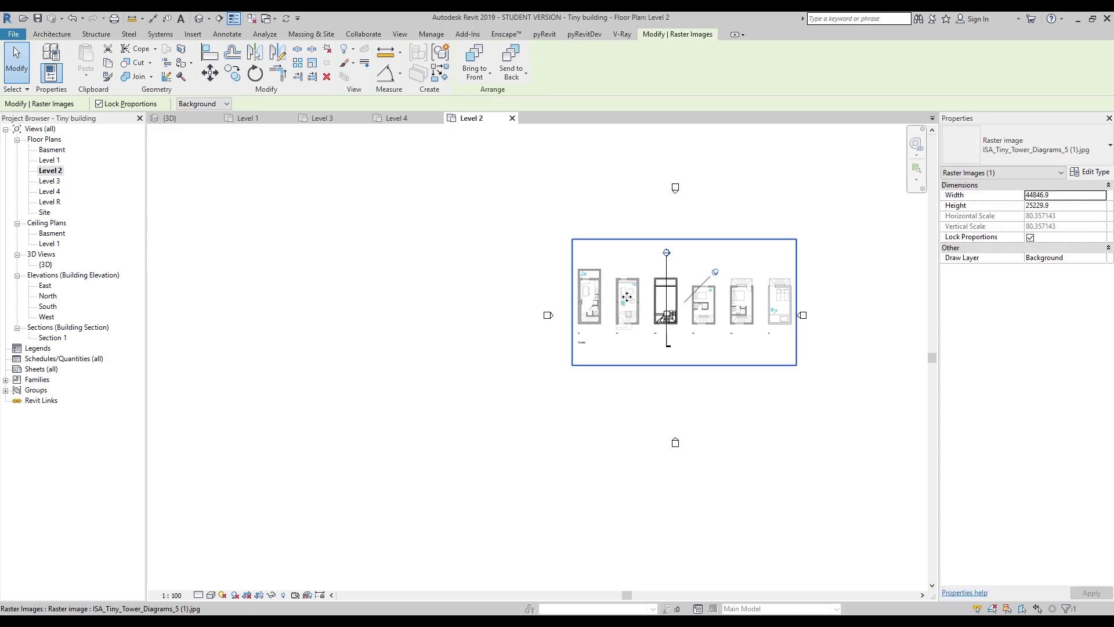
left_click(210, 73)
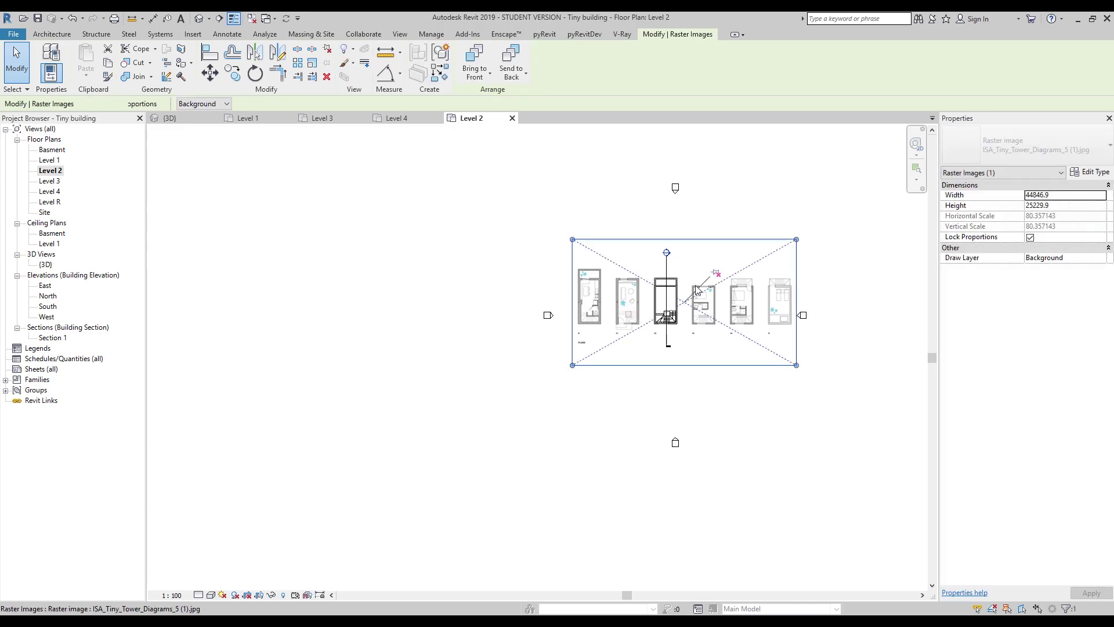
left_click_drag(616, 297, 475, 178)
scroll(604, 441, "up", 4)
middle_click_drag(603, 441, 364, 230)
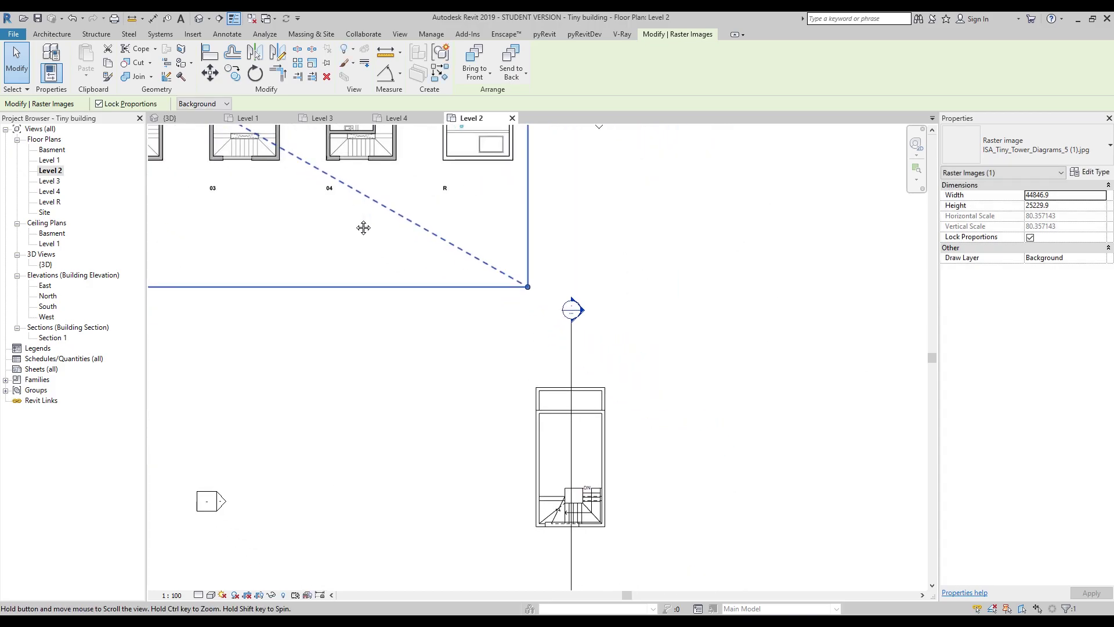
Step: Start placing a window, check the available M_Fixed types, and open the UK library's Windows folder for loading a family
left_click(52, 34)
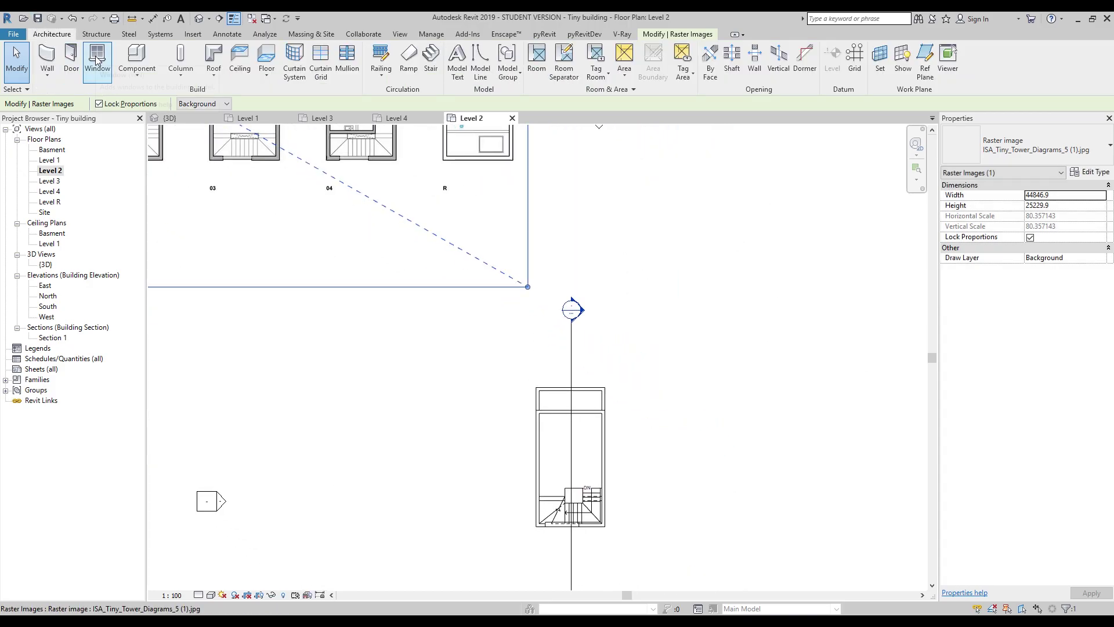
left_click(96, 58)
left_click(981, 145)
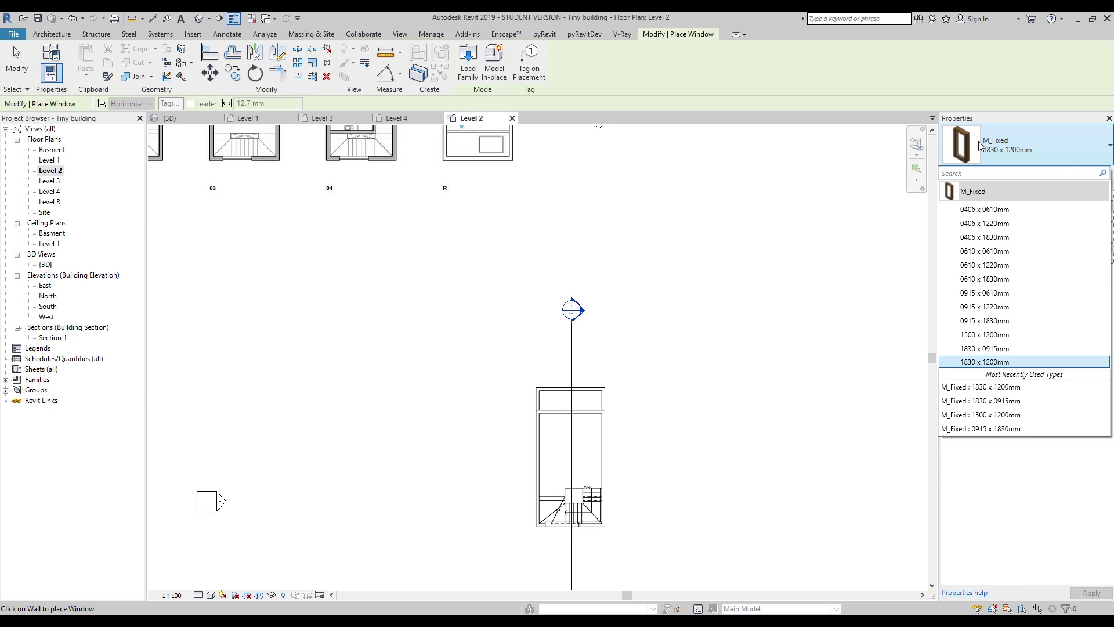
left_click(468, 59)
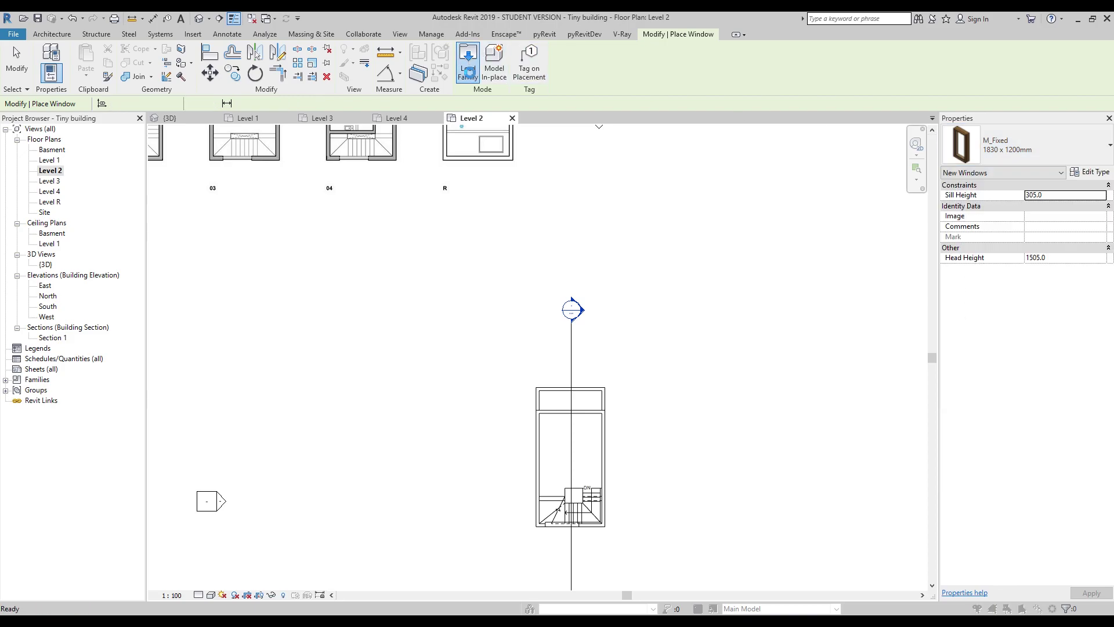
scroll(286, 312, "down", 5)
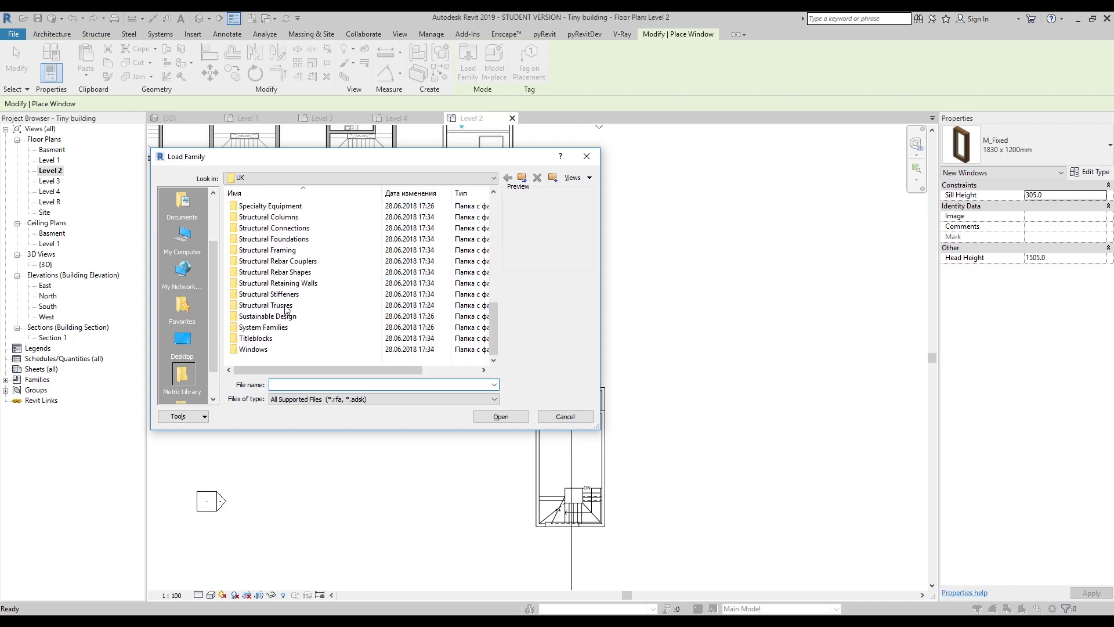
double_click(277, 358)
Step: Preview the window families in the Windows folder, from Windows_Arched through Windows_Tpl_w-Glazing_Cross-Bars
left_click(294, 218)
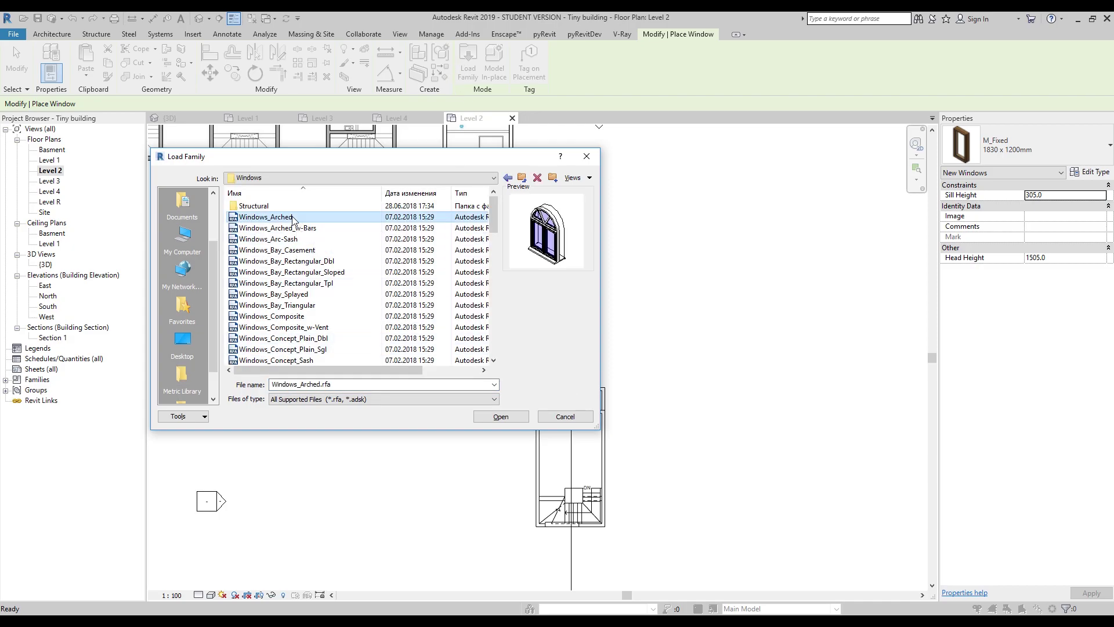
key("Down")
key("Down")
key("Down")
key("Down")
key("Down")
key("Down")
key("Down")
key("Down")
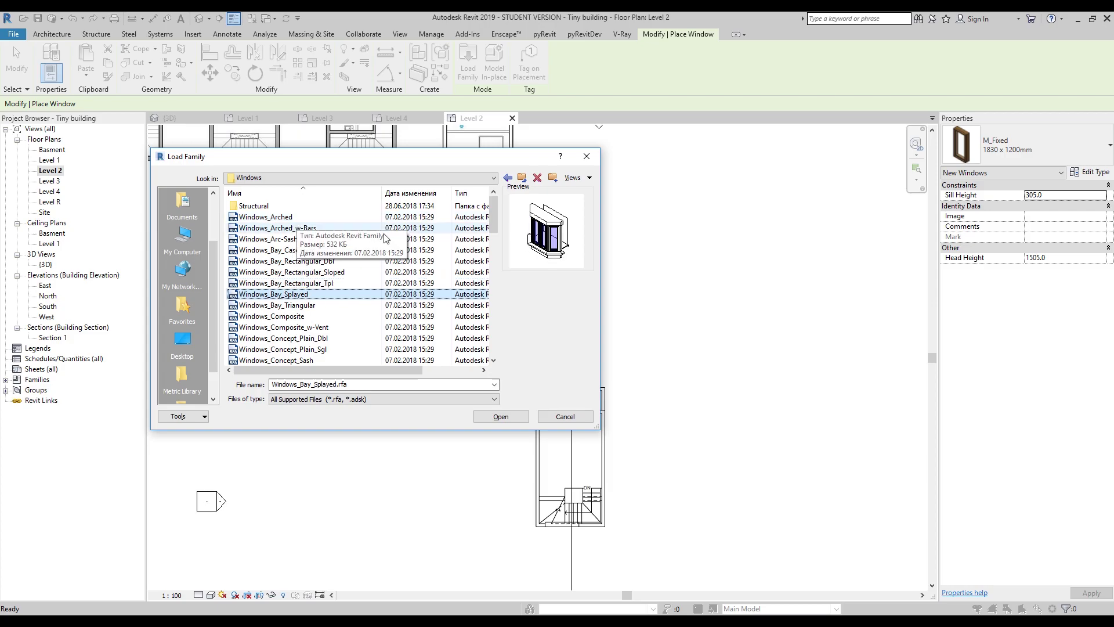
key("Down")
key("Down")
key("Down")
key("Down")
key("Down")
key("Down")
key("Down")
key("Down")
key("Down")
key("Down")
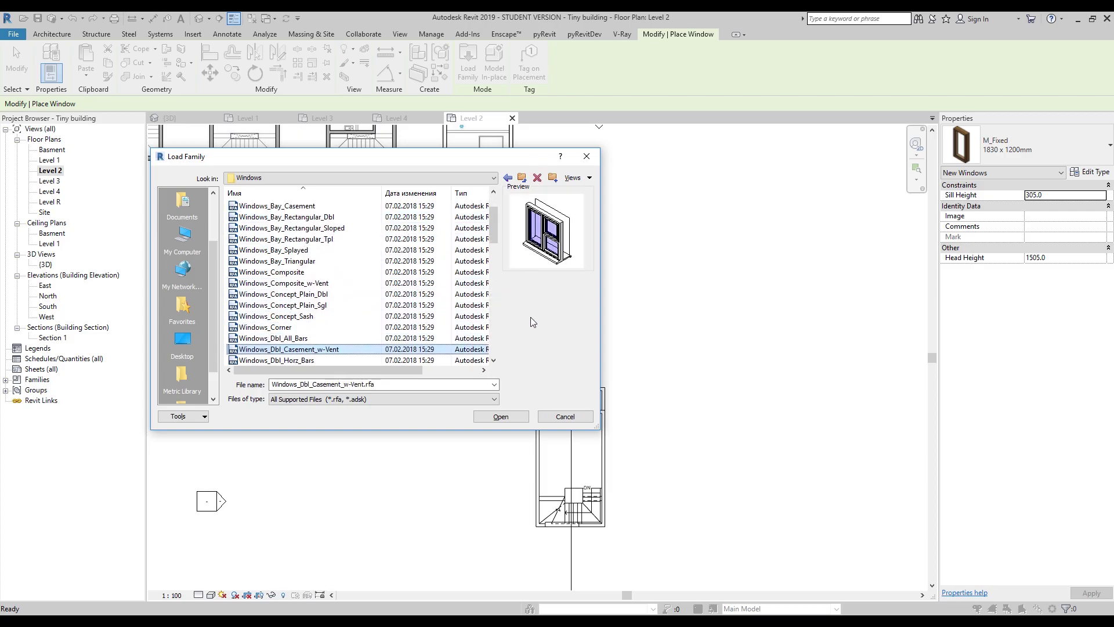
key("Down")
key("Down")
key("Down")
key("Down")
key("Down")
key("Down")
key("Down")
key("Down")
key("Down")
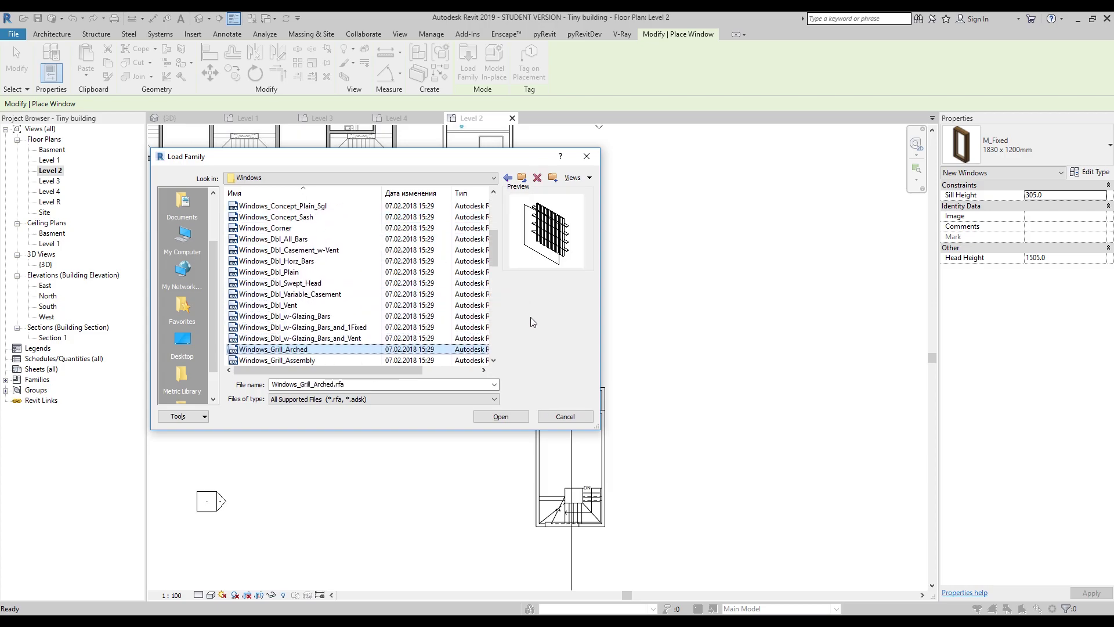
key("Down")
key("Down")
key("Down")
key("Down")
key("Down")
key("Down")
key("Down")
key("Down")
key("Down")
key("Down")
key("Down")
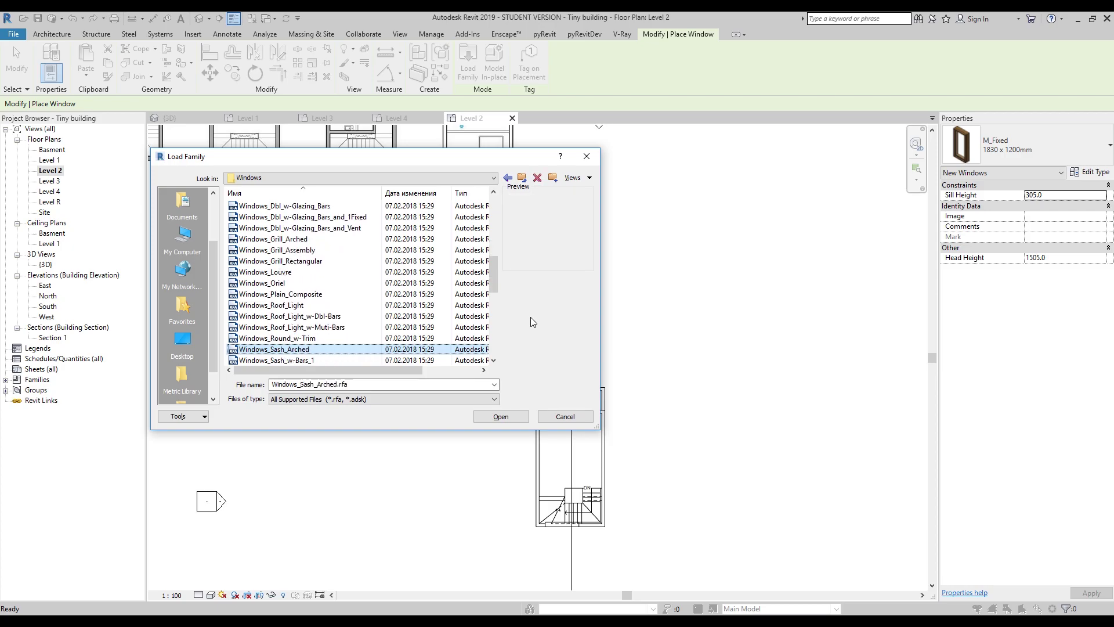
key("Down")
key("Down")
key("Down")
key("Down")
key("Down")
key("Down")
key("Down")
key("Down")
key("Down")
key("Down")
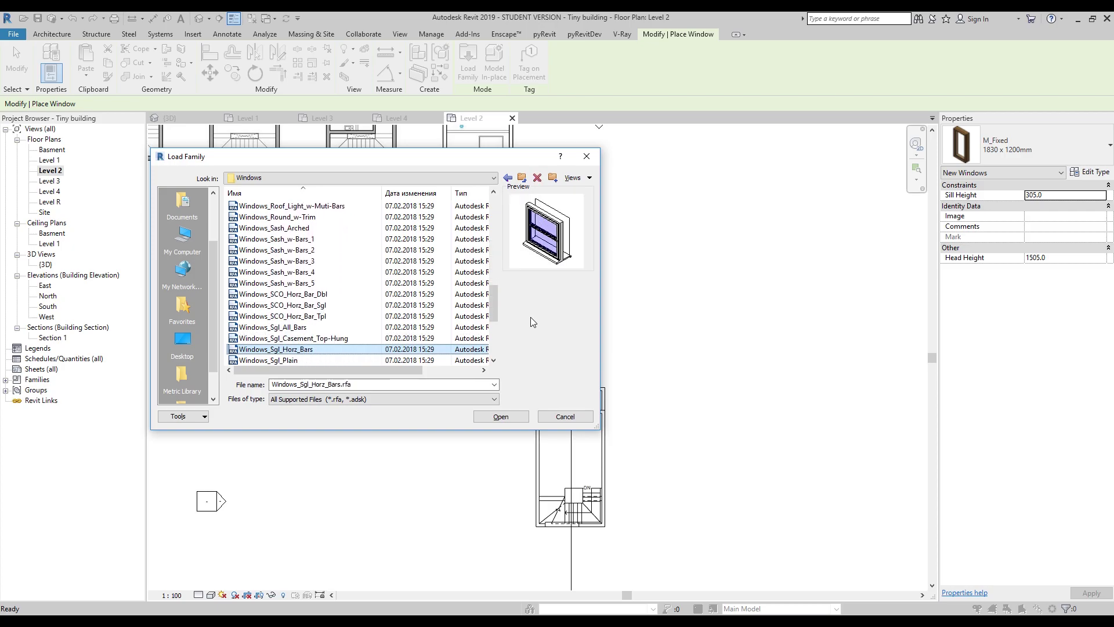
key("Down")
key("Down")
key("Down")
key("Down")
key("Down")
key("Down")
key("Down")
key("Down")
key("Down")
key("Down")
key("Down")
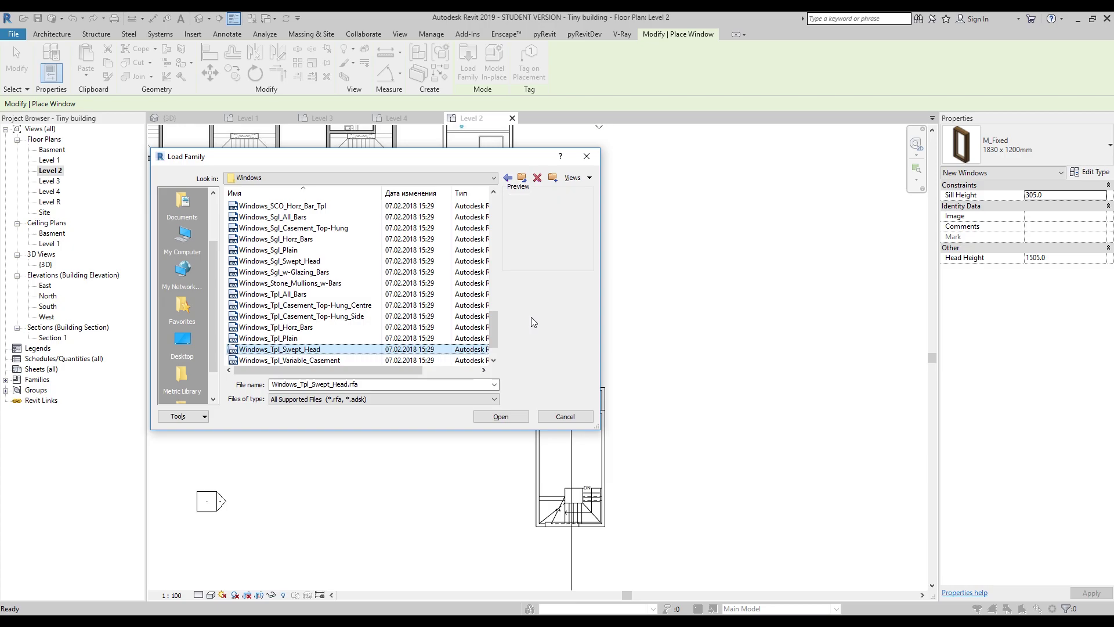
left_click(268, 177)
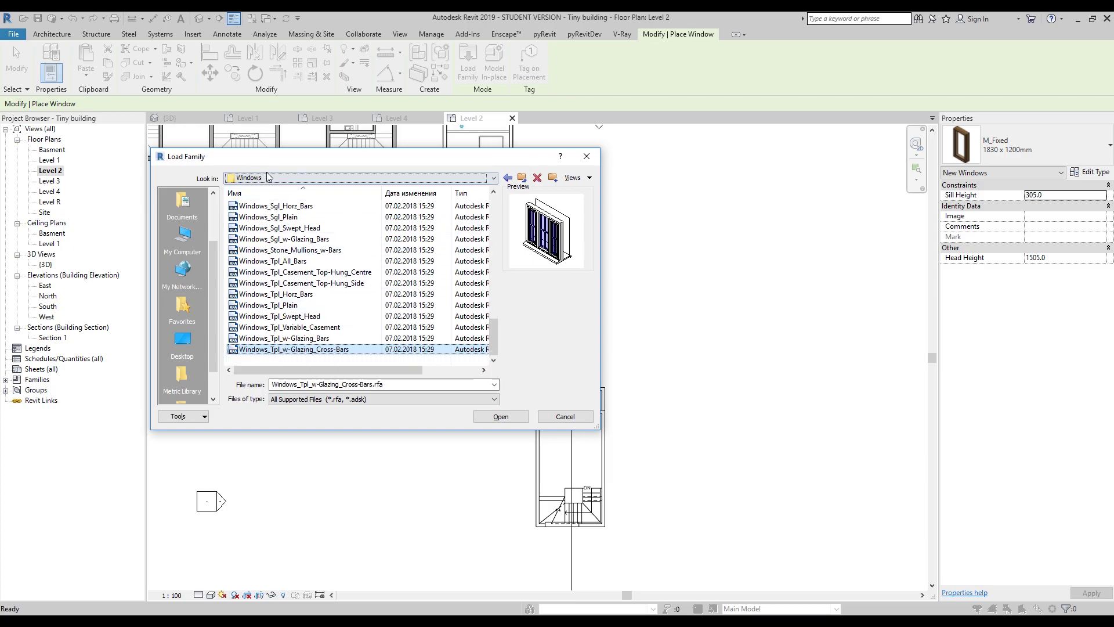
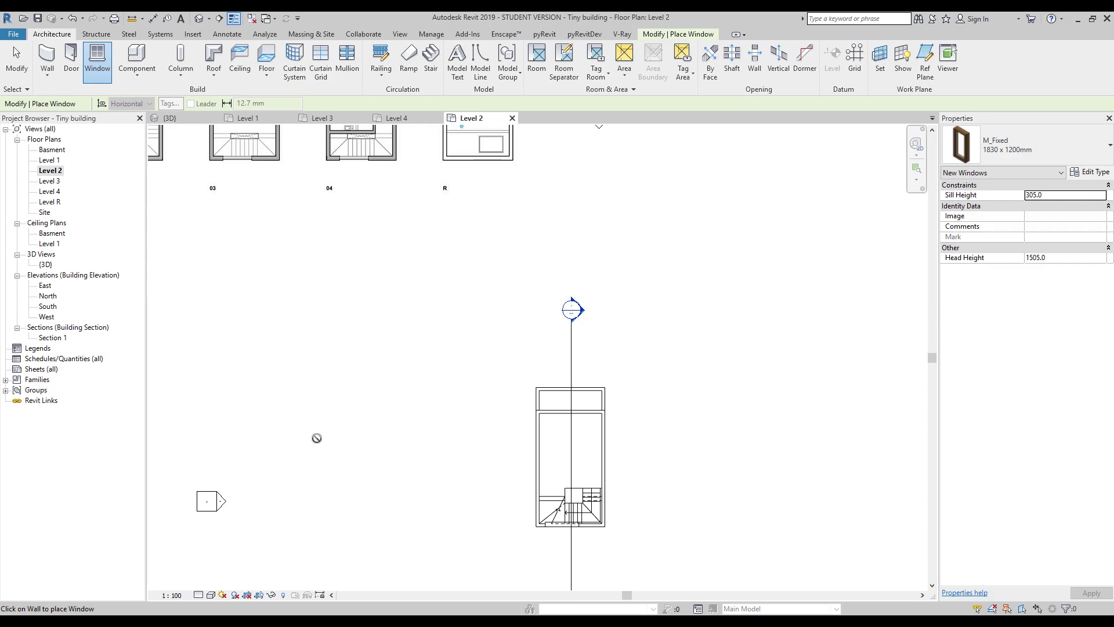
Step: Cancel the window placement and start creating a new family, bringing up the family template selection
middle_click_drag(336, 321, 381, 350)
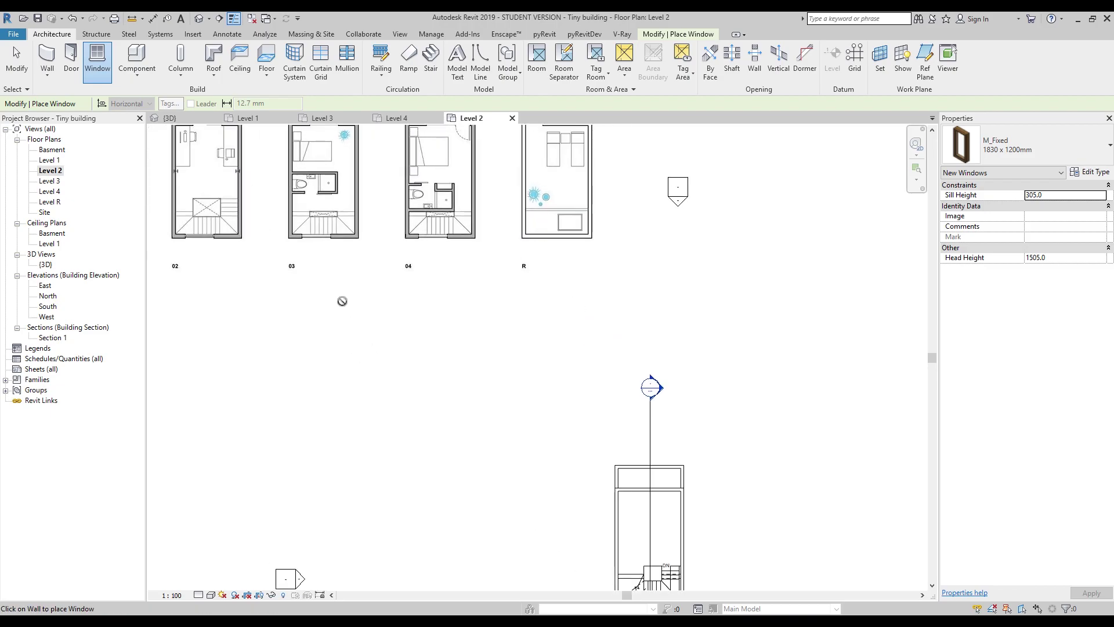
key("Escape")
mouse_move(341, 302)
middle_mouse_down()
mouse_move(442, 395)
mouse_move(53, 191)
middle_mouse_up()
left_click(14, 34)
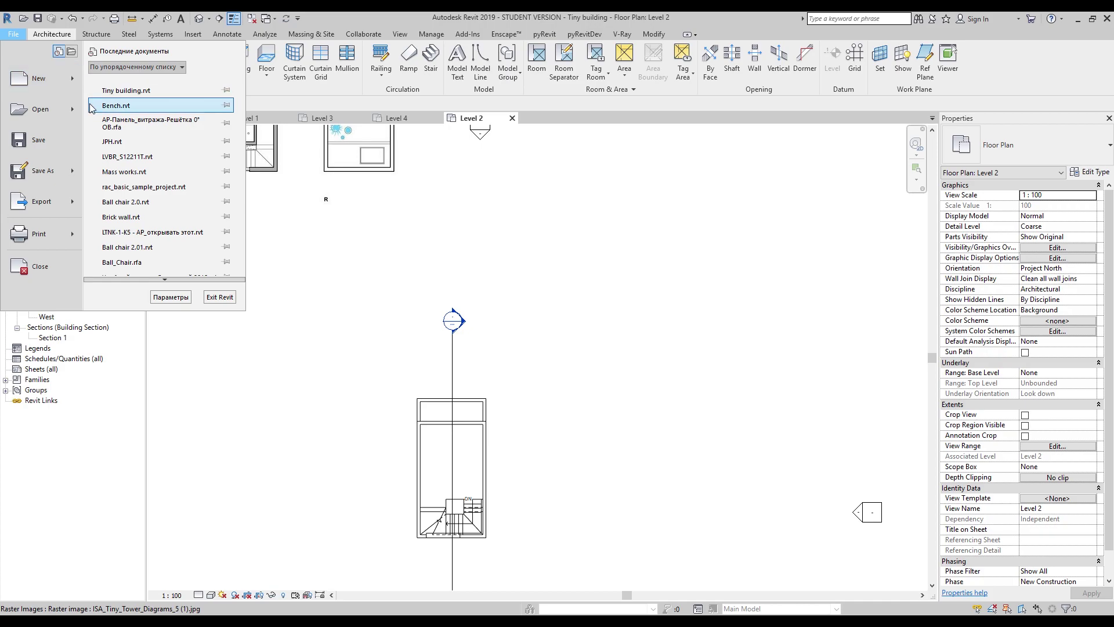
mouse_move(80, 78)
left_click(187, 120)
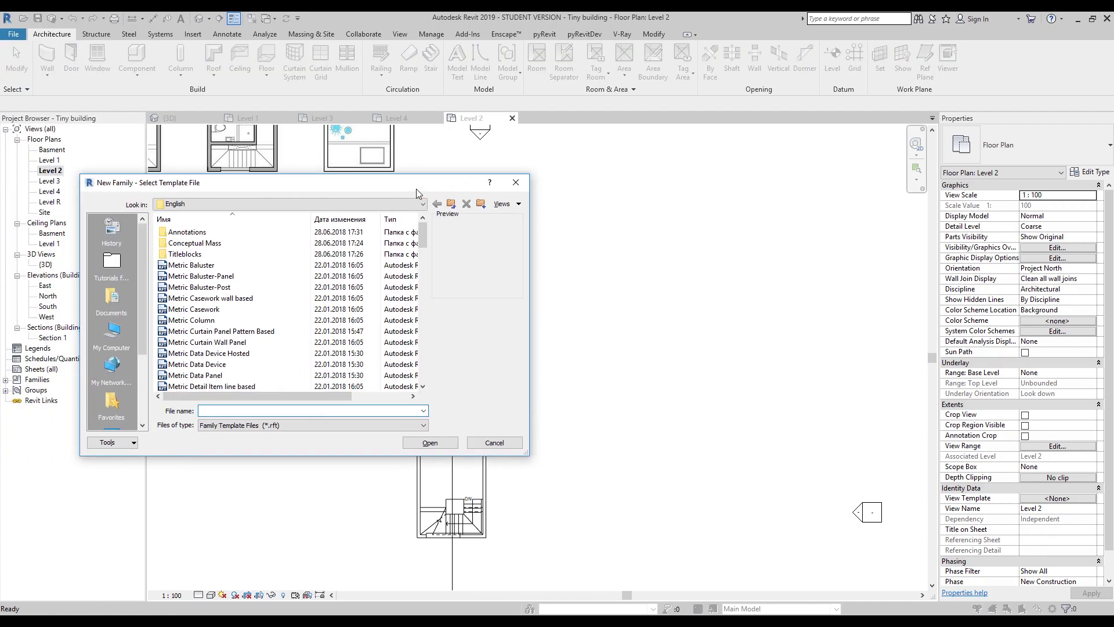
Step: Find the Metric Door template among the English family templates and create the new family from it
scroll(304, 323, "down", 7)
scroll(305, 322, "down", 1)
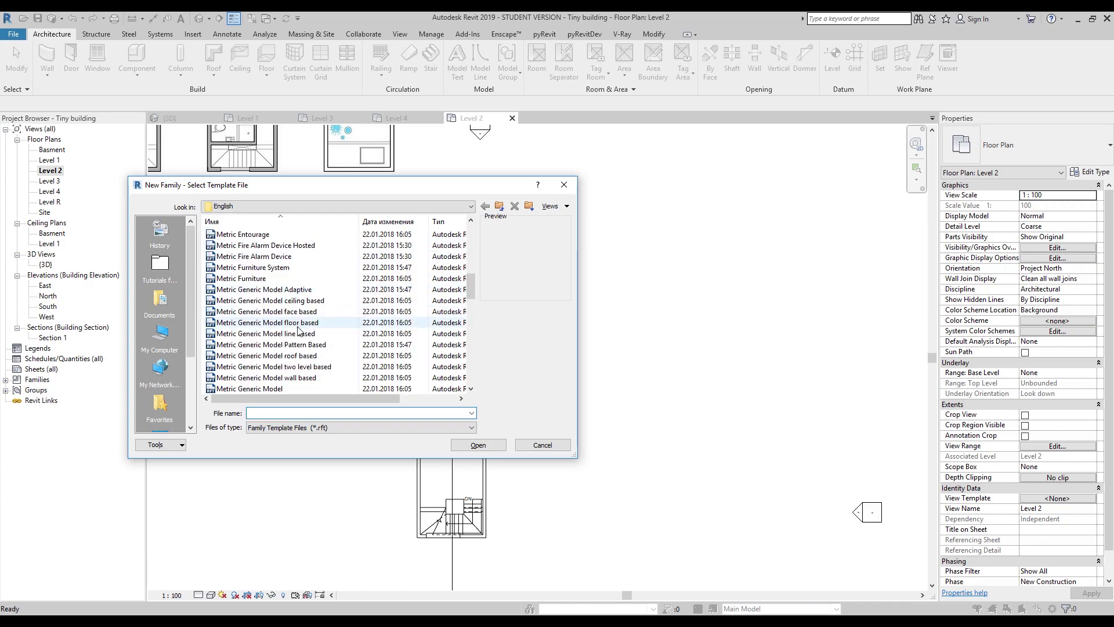
scroll(278, 334, "down", 6)
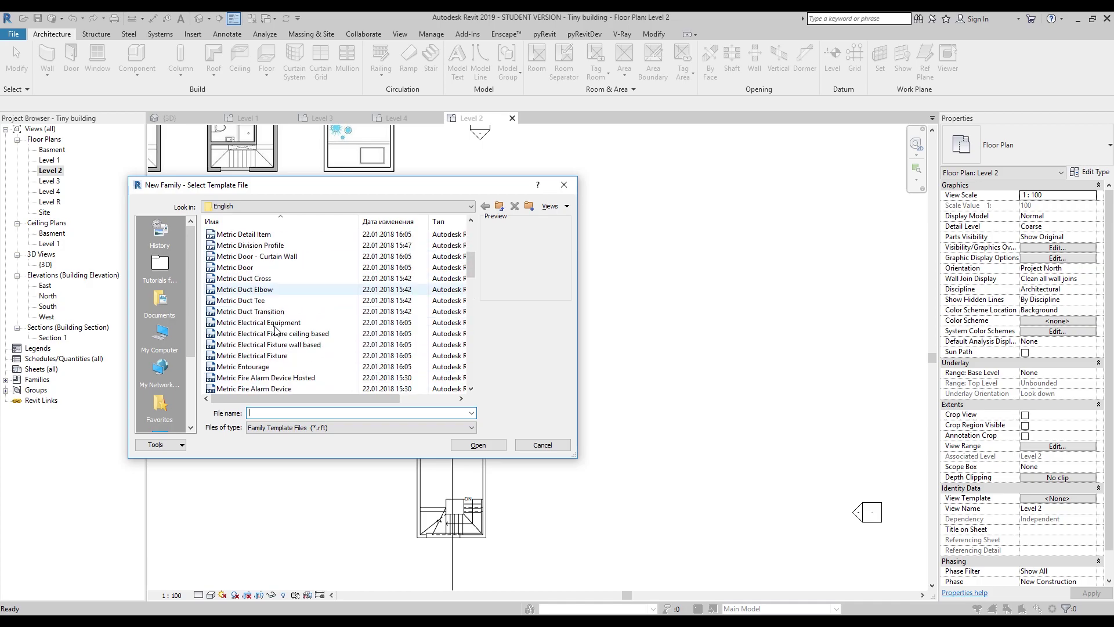
scroll(278, 333, "up", 6)
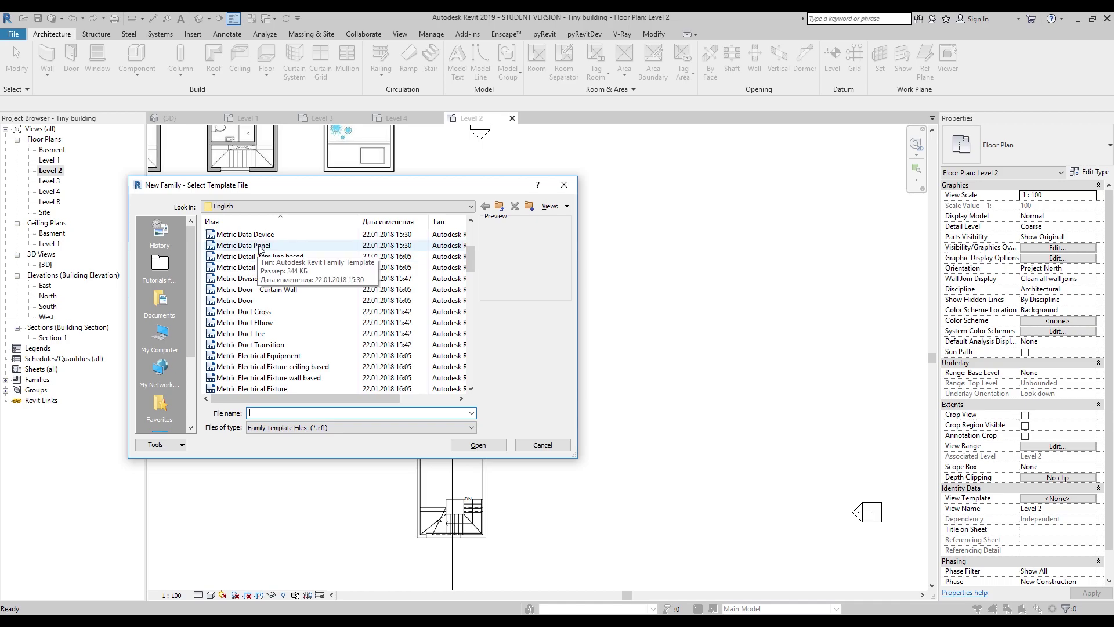
scroll(270, 316, "up", 2)
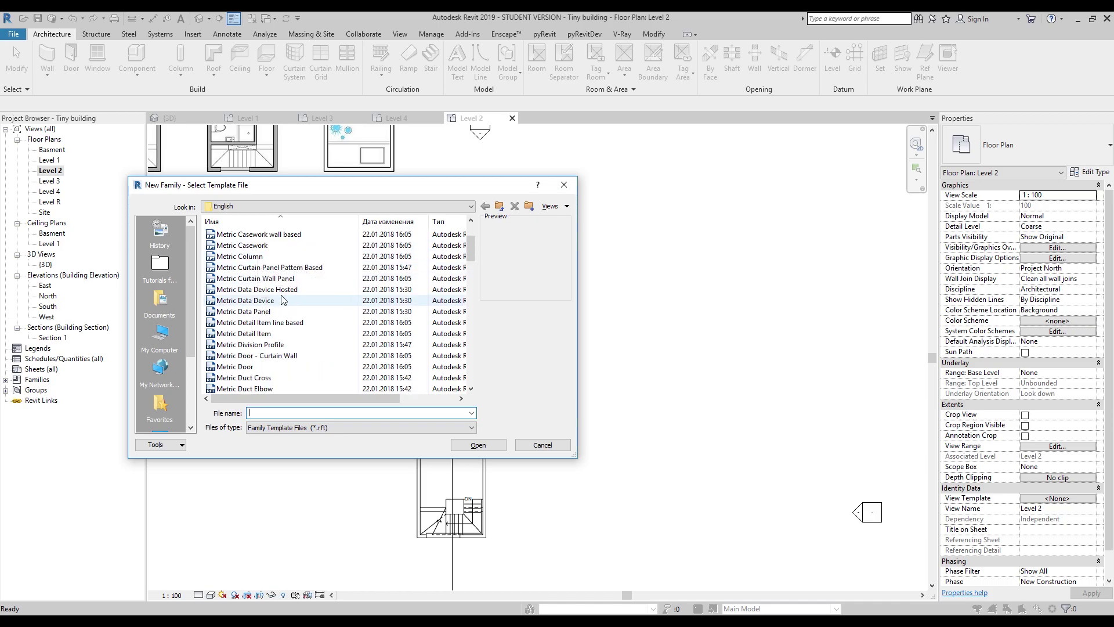
left_click(250, 367)
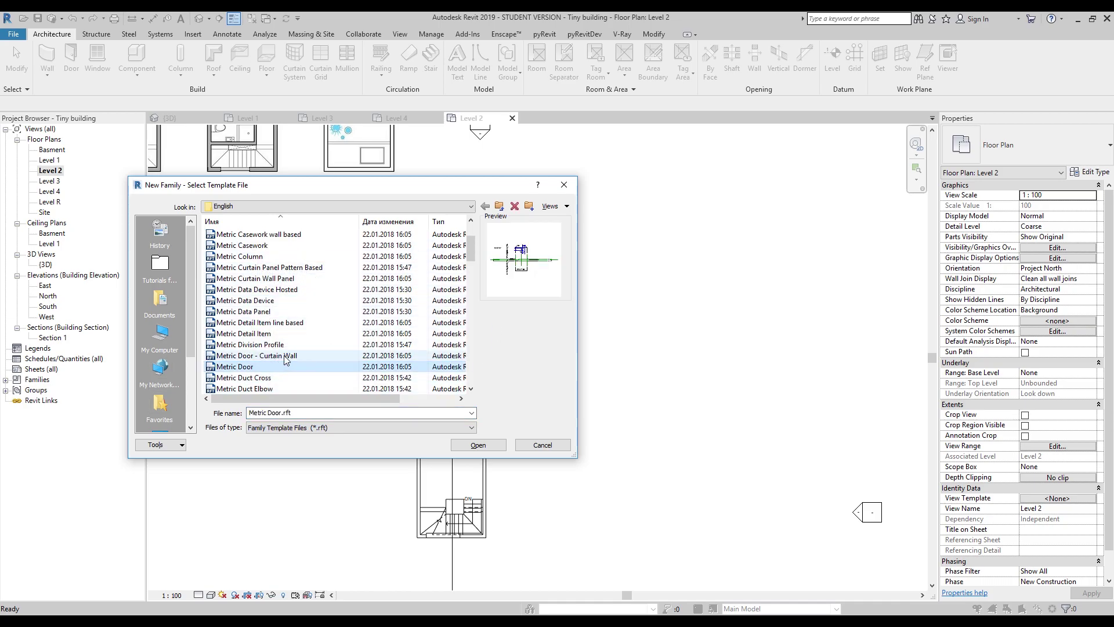
left_click(281, 357)
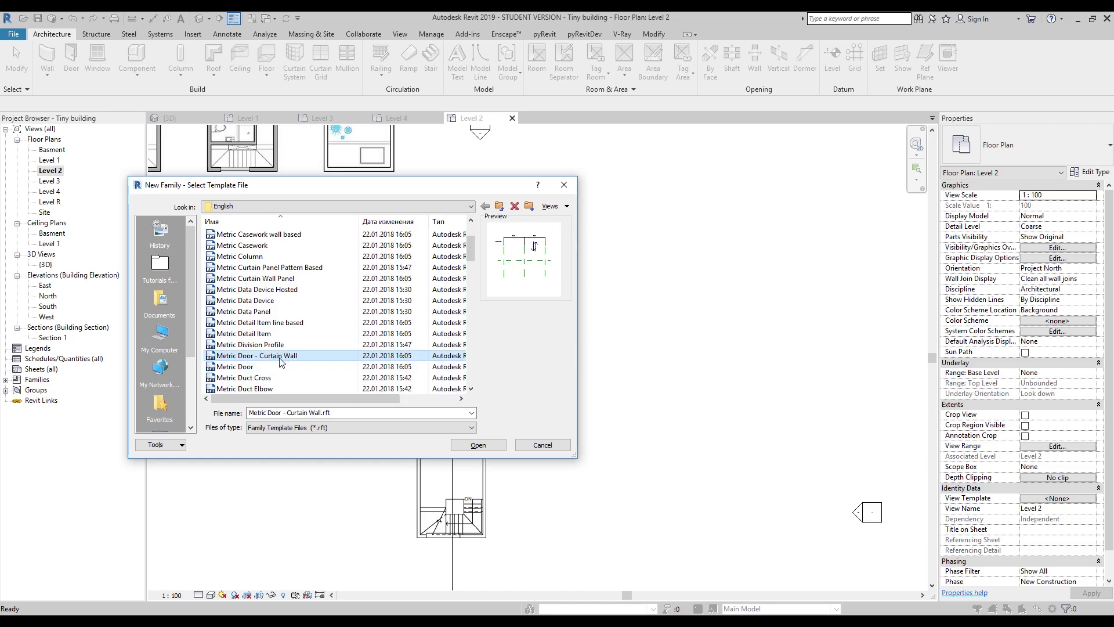
left_click(239, 367)
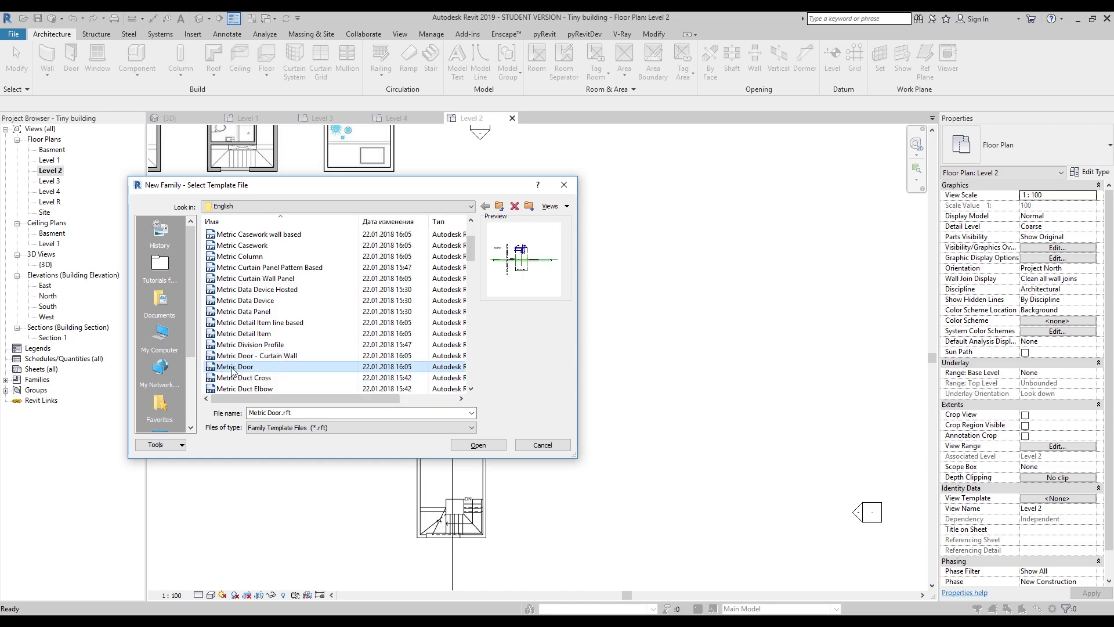
left_click(487, 440)
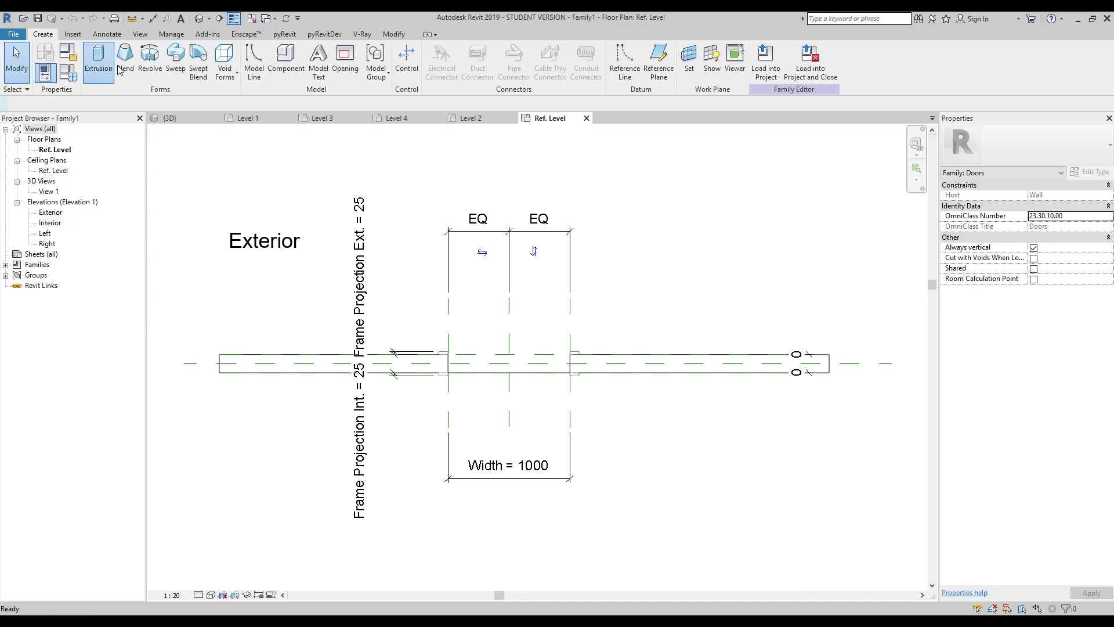
Step: Start an extrusion and sketch a thin rectangle about 470 mm long inside the left half of the door opening
left_click(100, 65)
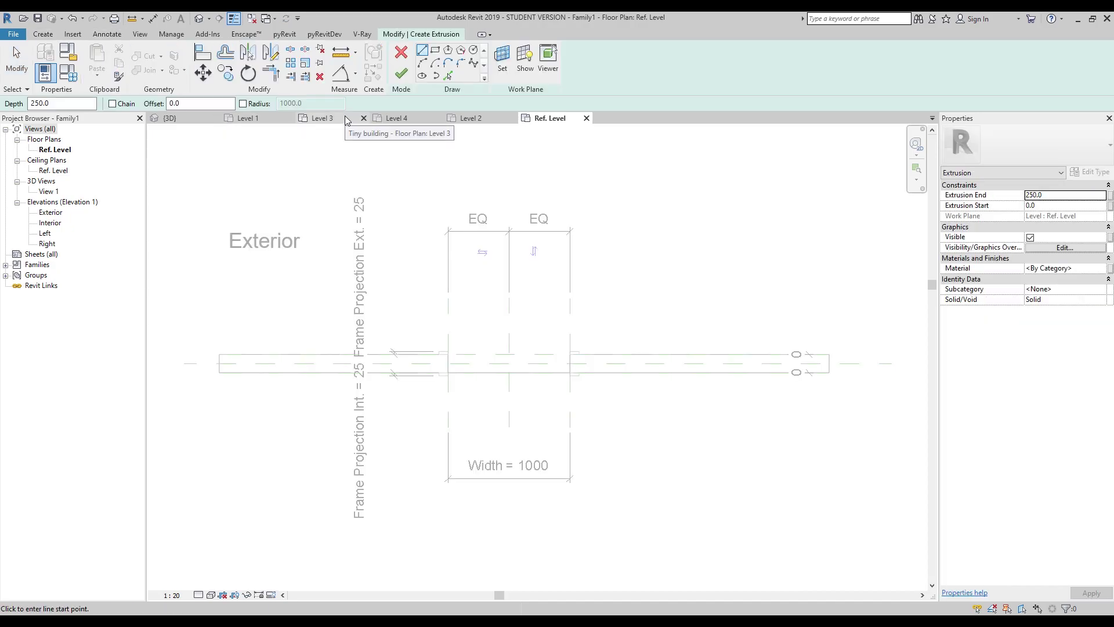
left_click(435, 50)
scroll(473, 363, "up", 3)
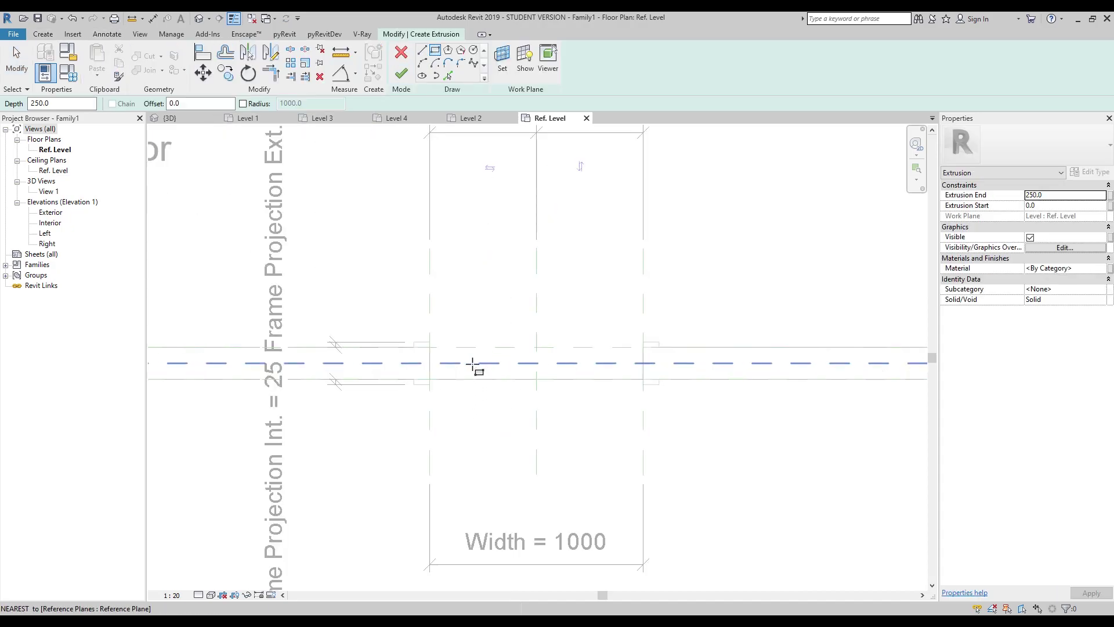
scroll(473, 363, "up", 3)
left_click(353, 369)
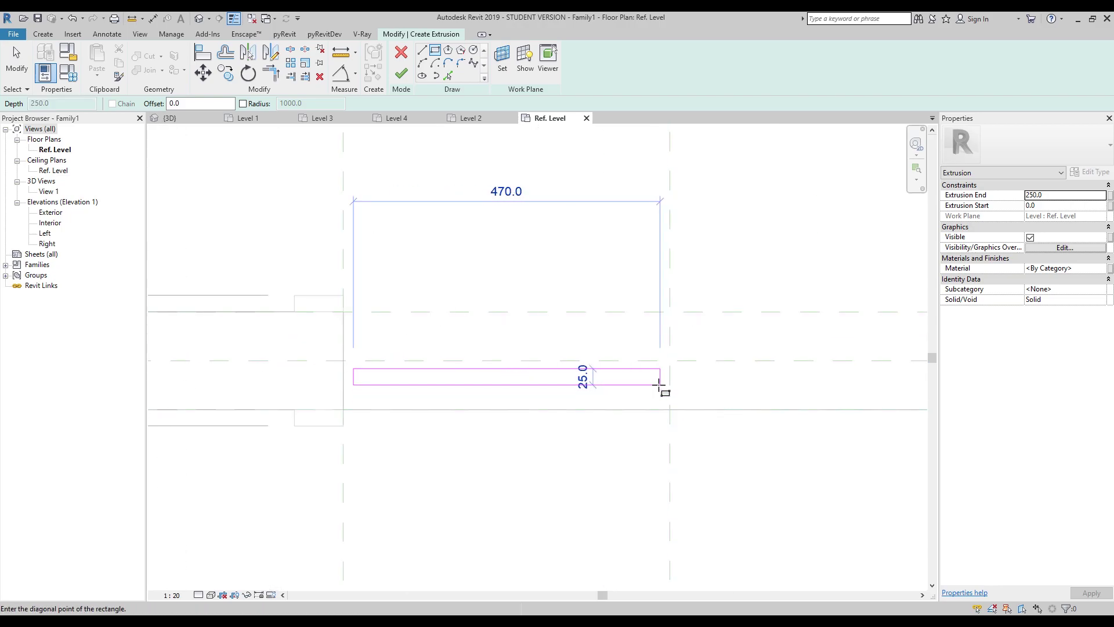
left_click(660, 383)
mouse_move(667, 372)
middle_mouse_down()
mouse_move(415, 372)
mouse_move(500, 348)
mouse_move(482, 354)
middle_mouse_up()
key("Escape")
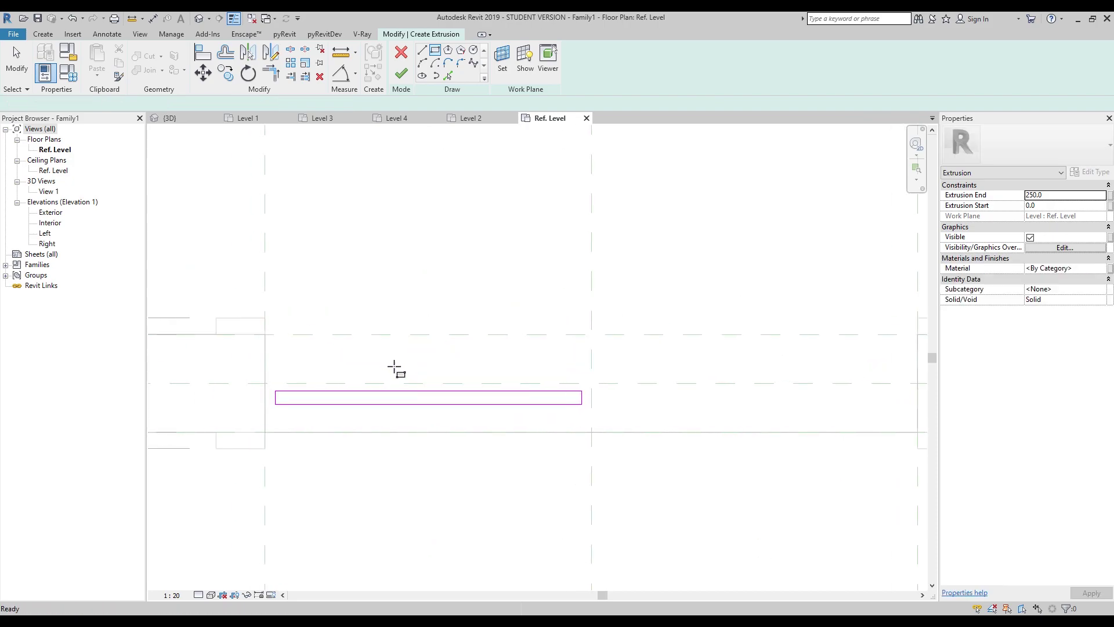
Step: Align the rectangle's left end to the reference plane at the opening's left edge and lock it
key("l")
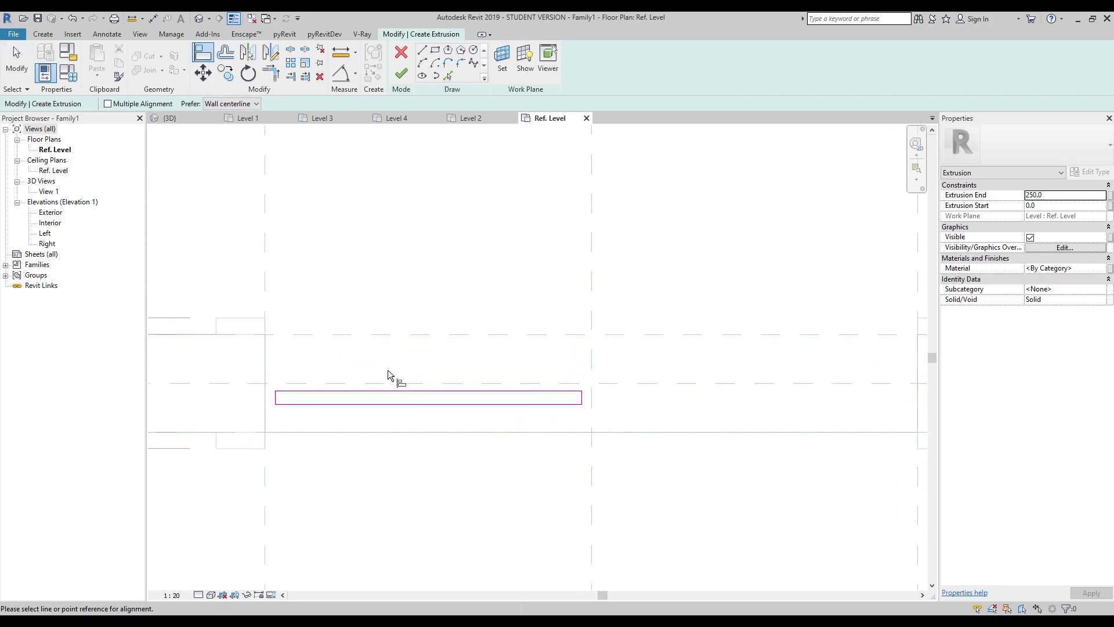
left_click(266, 287)
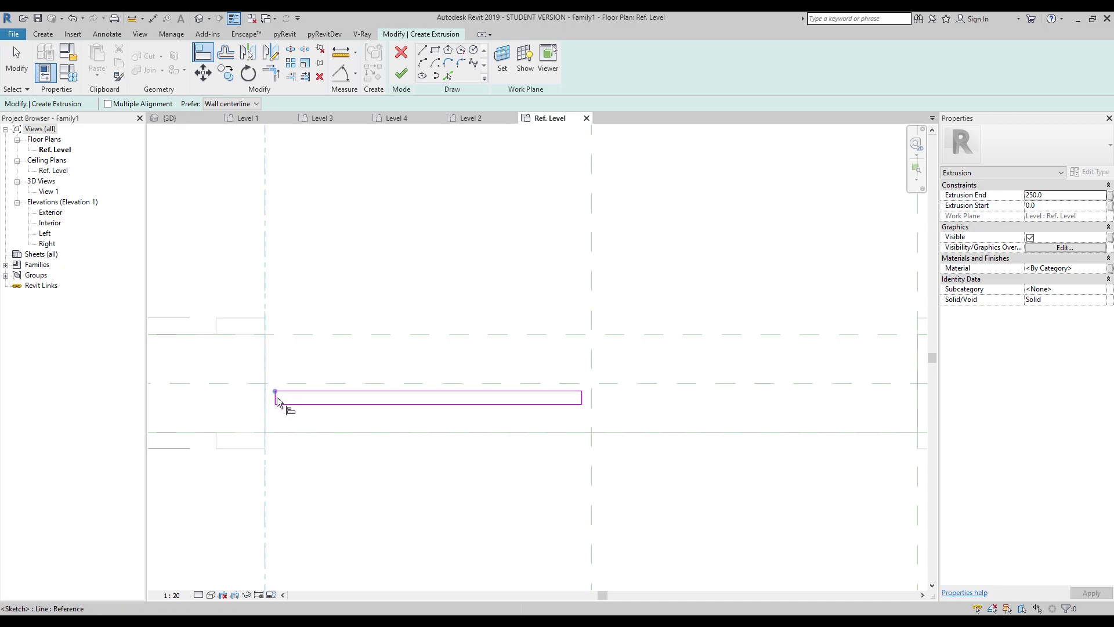
scroll(276, 402, "up", 3)
left_click(274, 404)
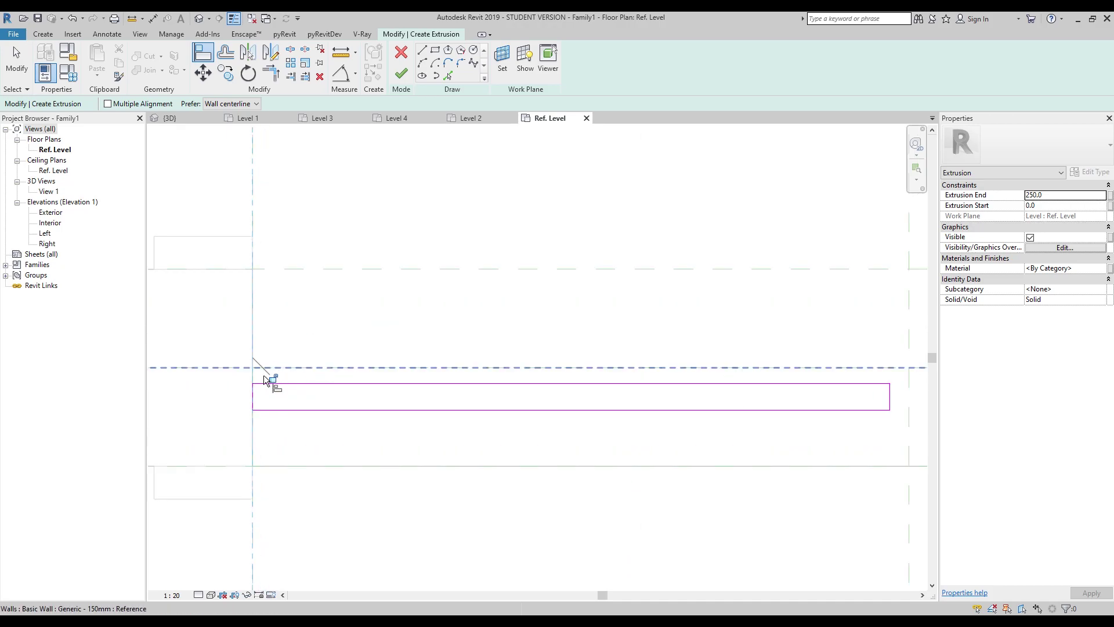
scroll(303, 349, "down", 5)
Step: Align the rectangle's right end to the Center (Left/Right) reference plane and lock it
middle_click_drag(599, 370, 537, 372)
scroll(537, 372, "up", 4)
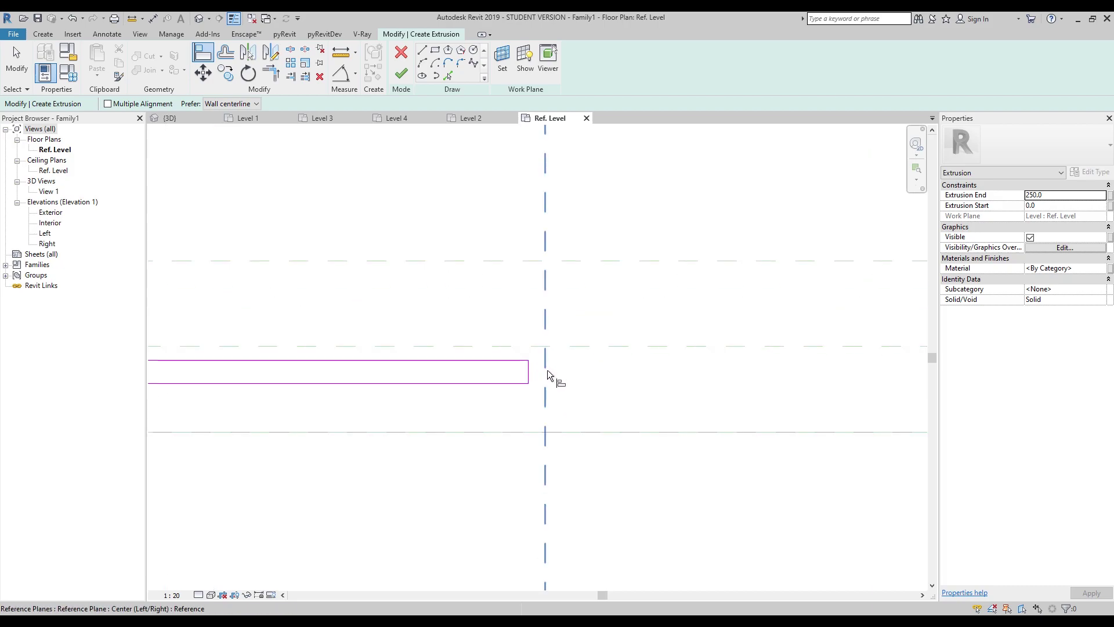
left_click(545, 371)
left_click(527, 372)
left_click(524, 338)
Step: Align the rectangle's upper long edge to the reference plane running along the middle of the wall and lock it
middle_click_drag(362, 345, 567, 373)
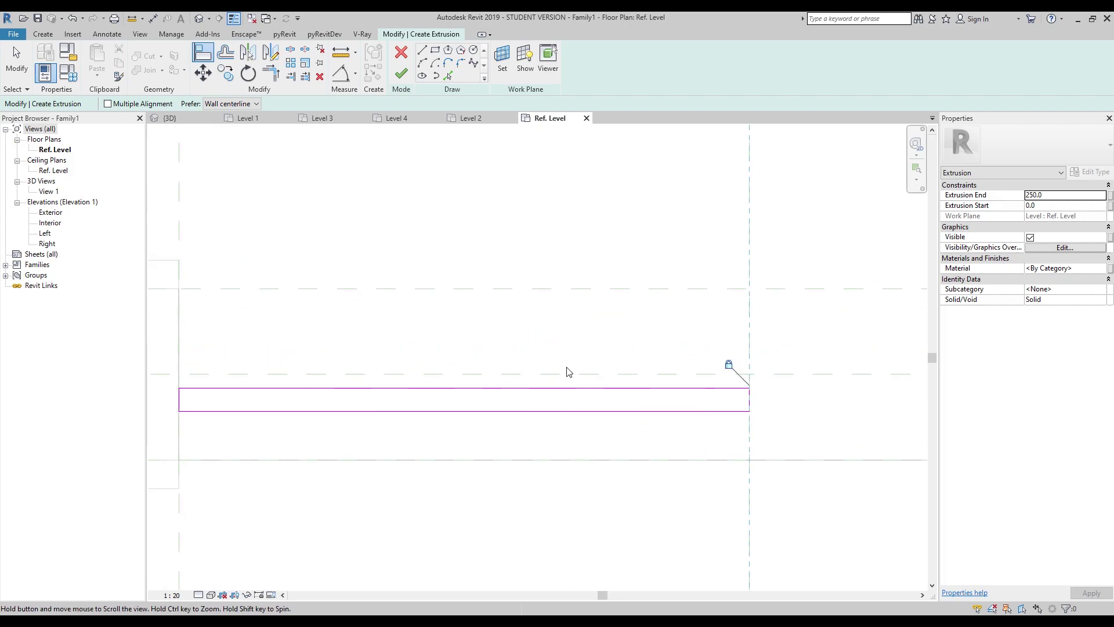
left_click(385, 375)
left_click(392, 389)
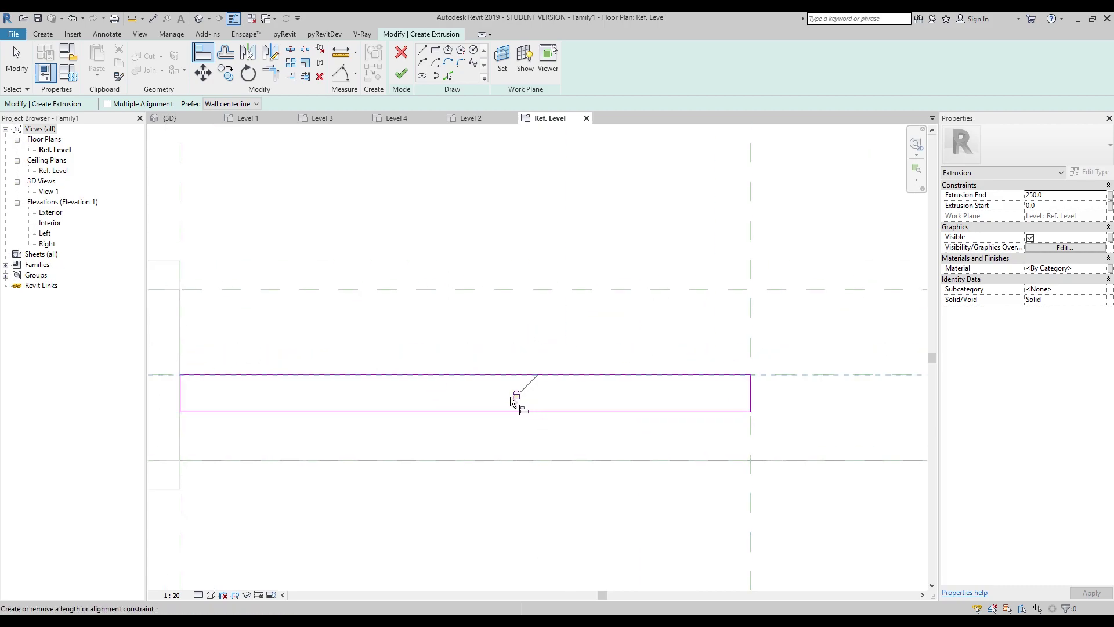
middle_click_drag(456, 355, 485, 361)
key("Escape")
key("Escape")
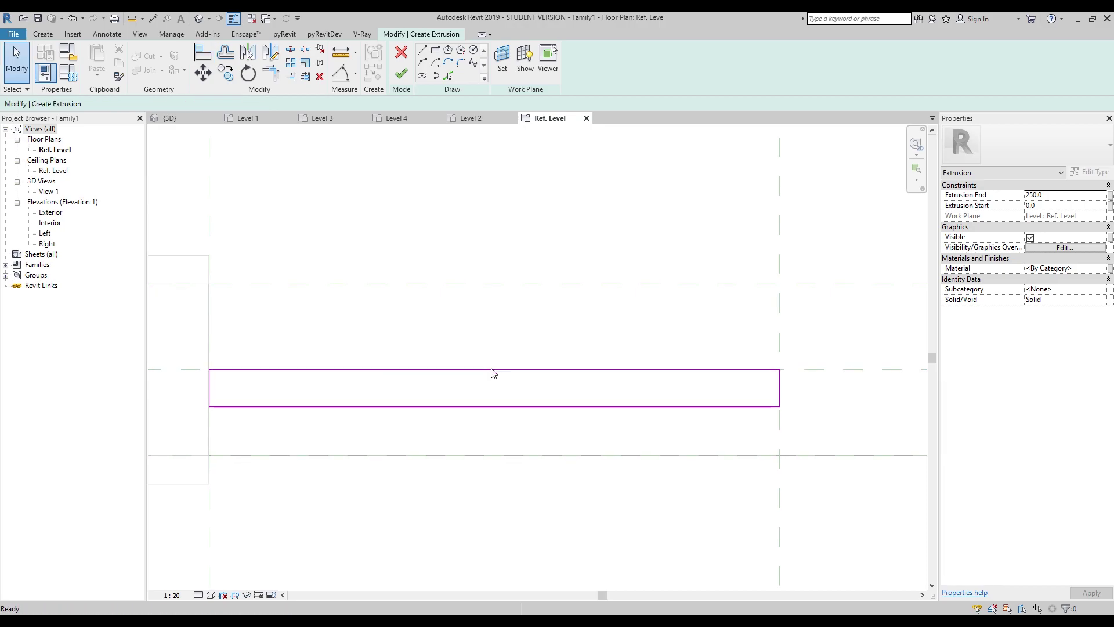
Step: Add an aligned dimension for the rectangle's thickness from the mid-wall reference plane, and set the view scale to 1:10
key("d")
key("i")
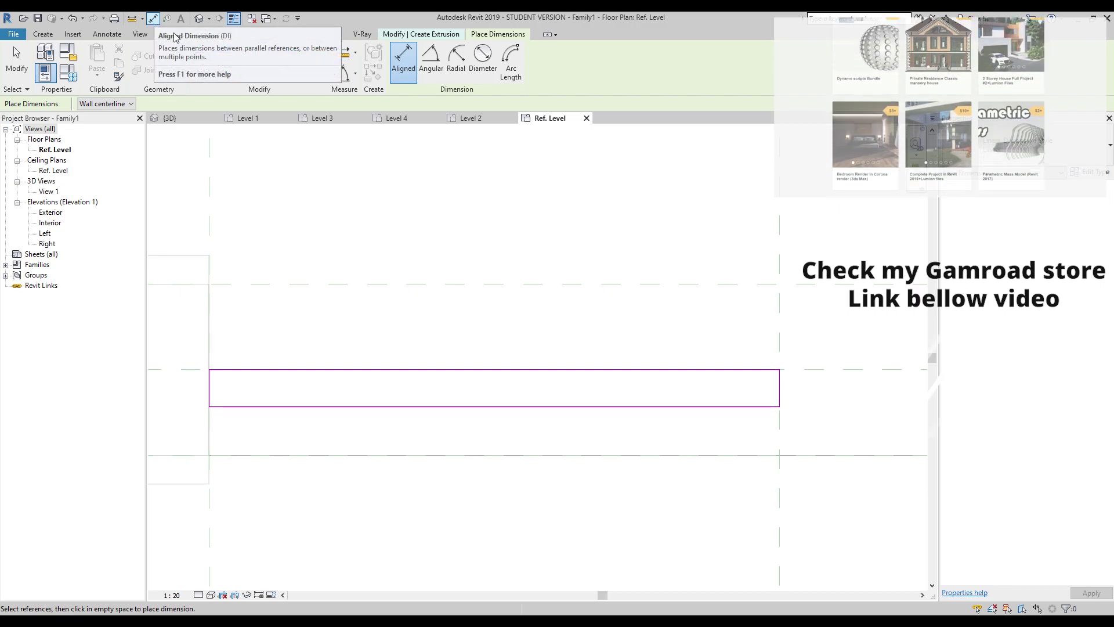
left_click(857, 369)
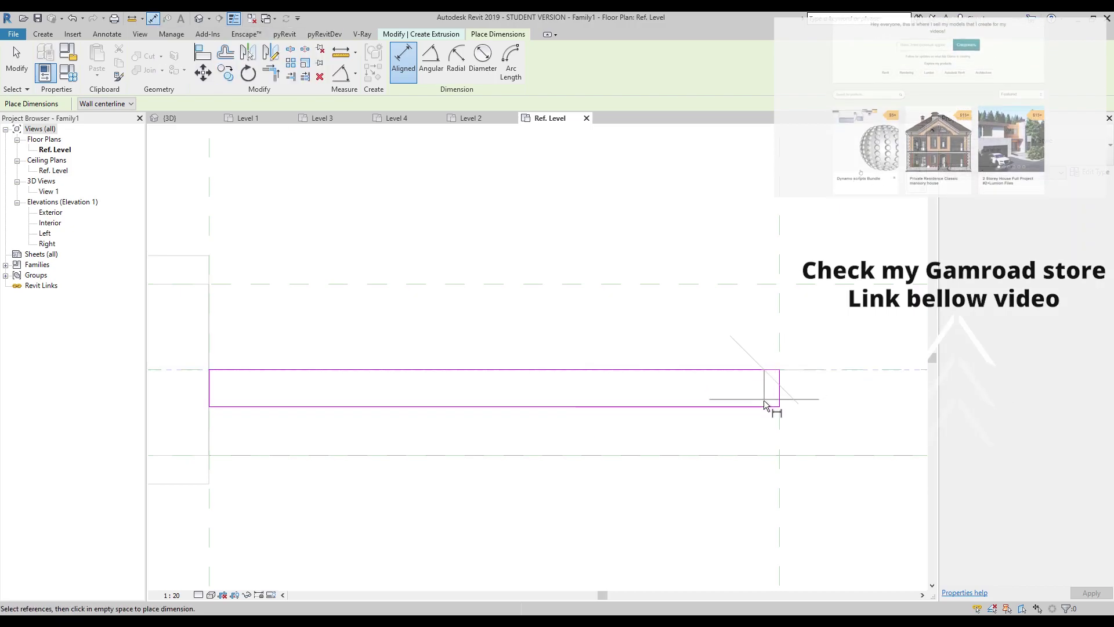
middle_click_drag(916, 428, 758, 388)
left_click(758, 388)
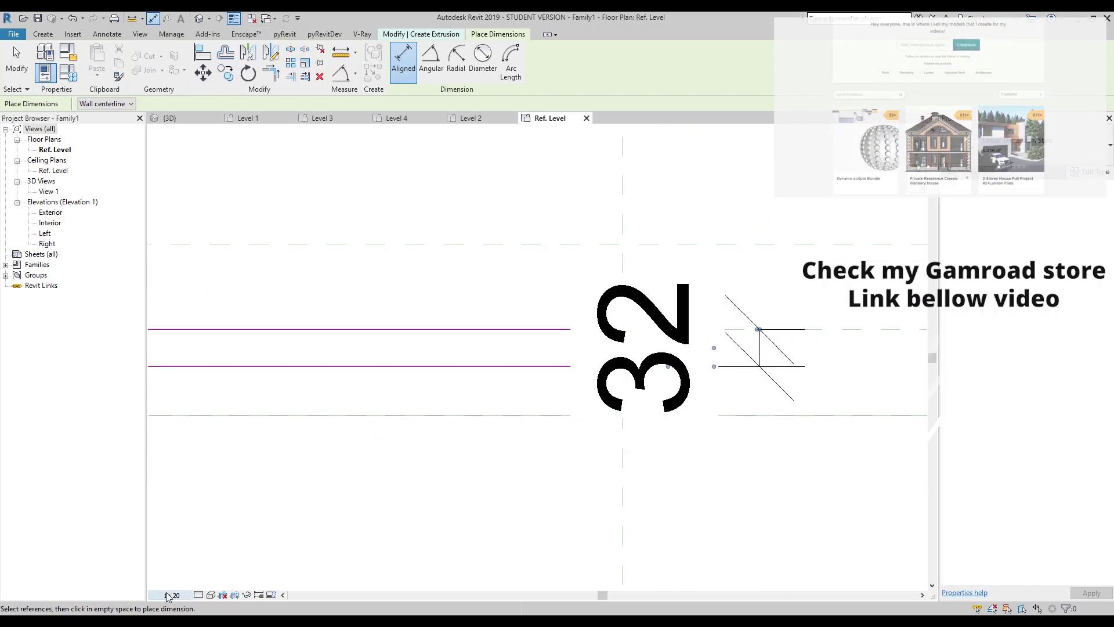
left_click(172, 595)
left_click(200, 466)
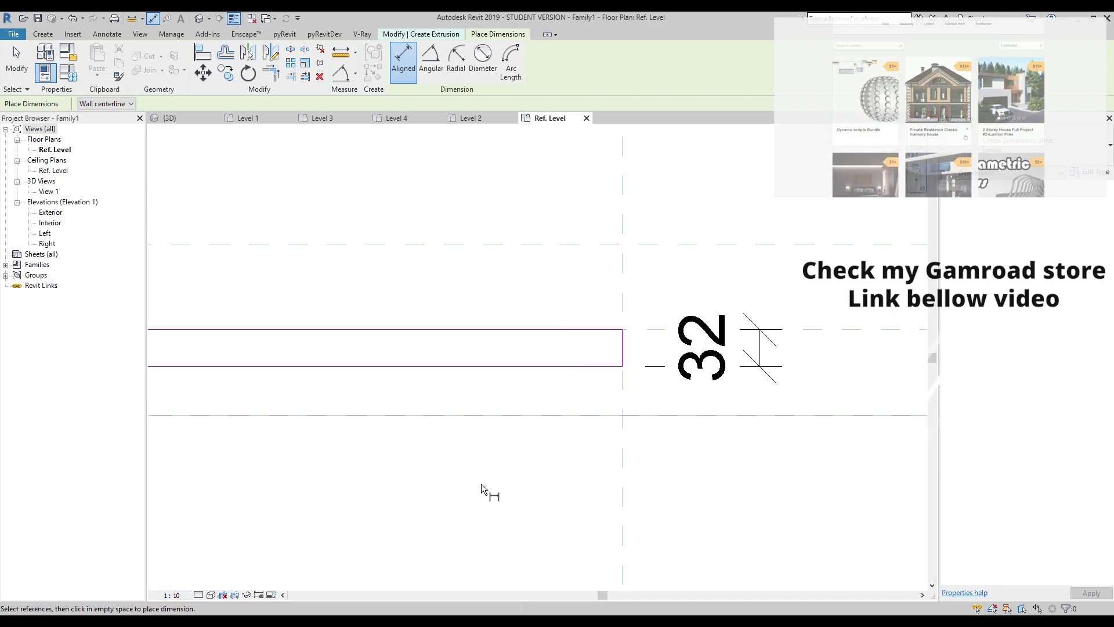
middle_click_drag(482, 483, 339, 552)
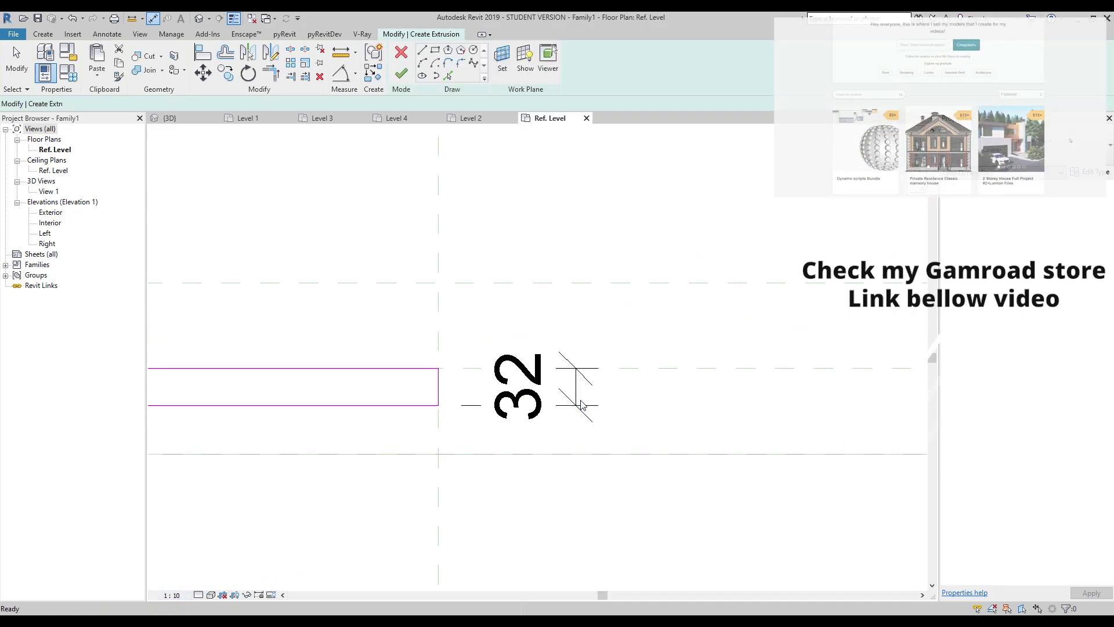
key("Escape")
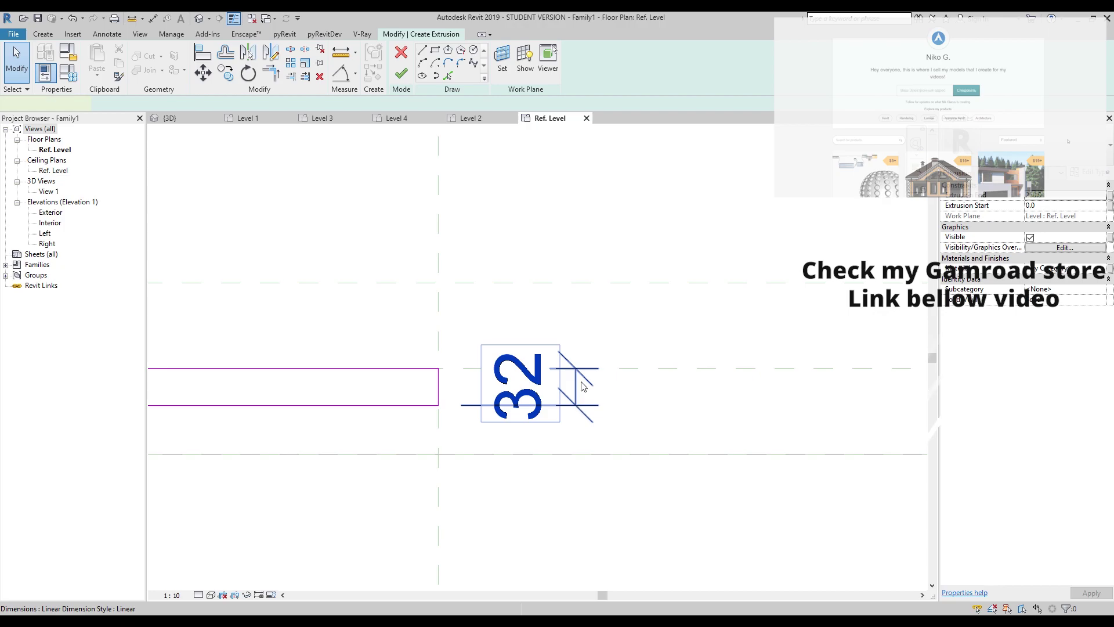
Step: Label the thickness dimension with a new family type parameter named W_Glass, grouped under Dimensions
left_click(584, 386)
left_click(514, 61)
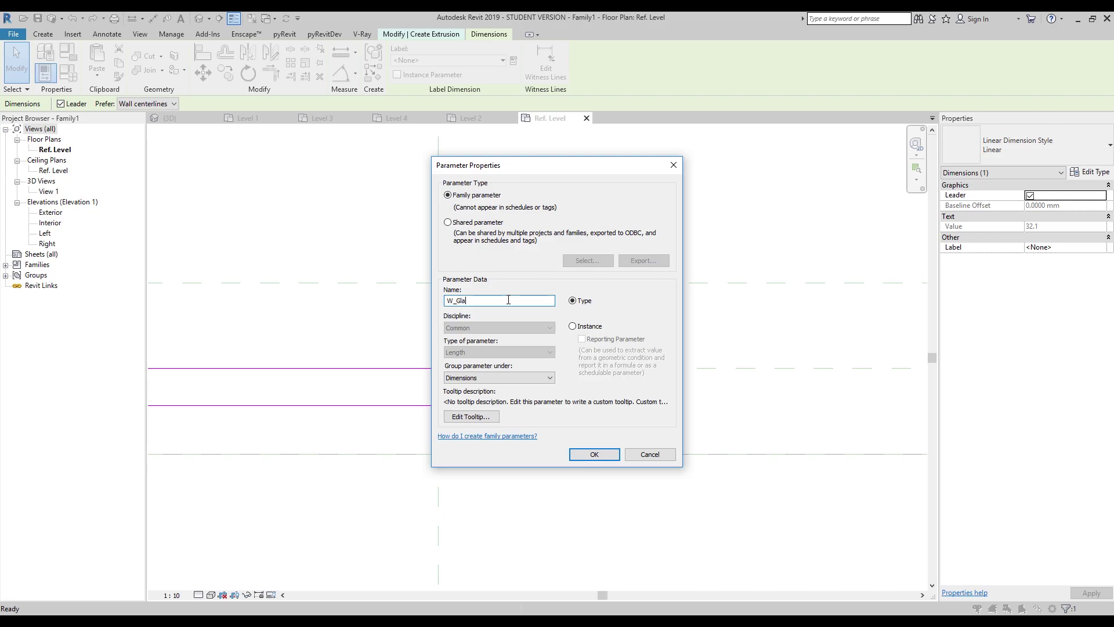
left_click(595, 455)
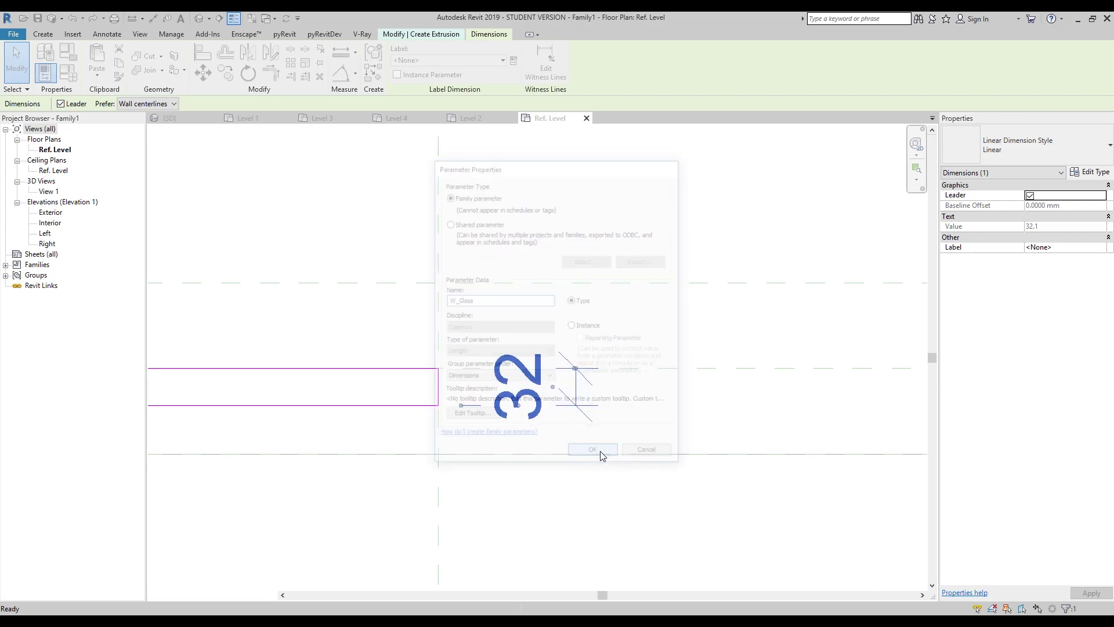
left_click(632, 381)
middle_click_drag(652, 392, 636, 407)
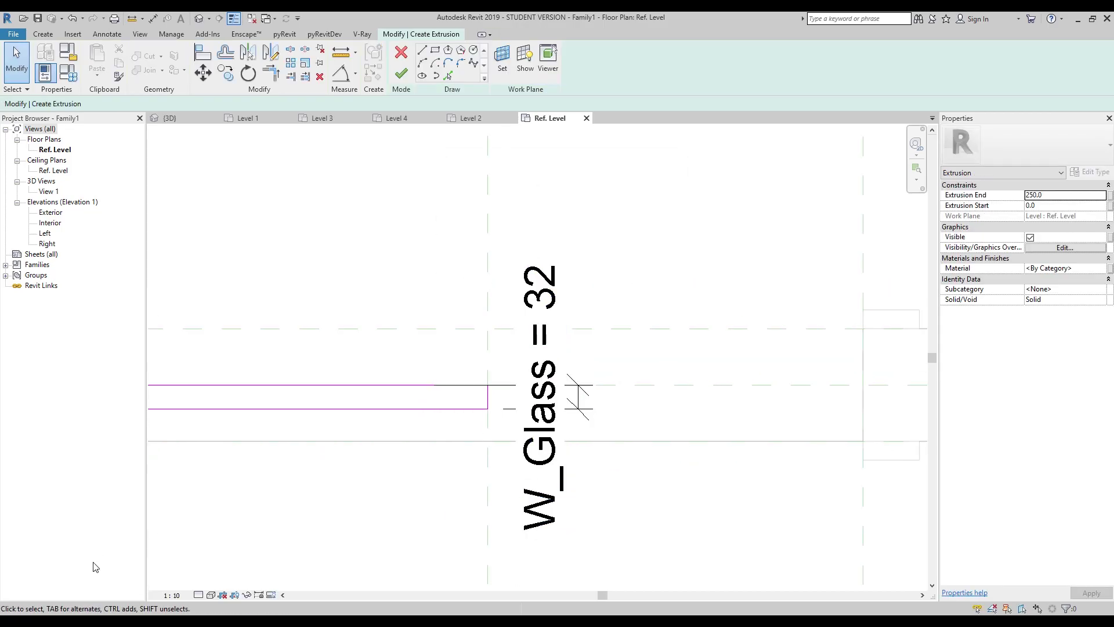
Step: Set the view scale to 1:5 and finish the glass panel's extrusion sketch
left_click(181, 598)
left_click(189, 456)
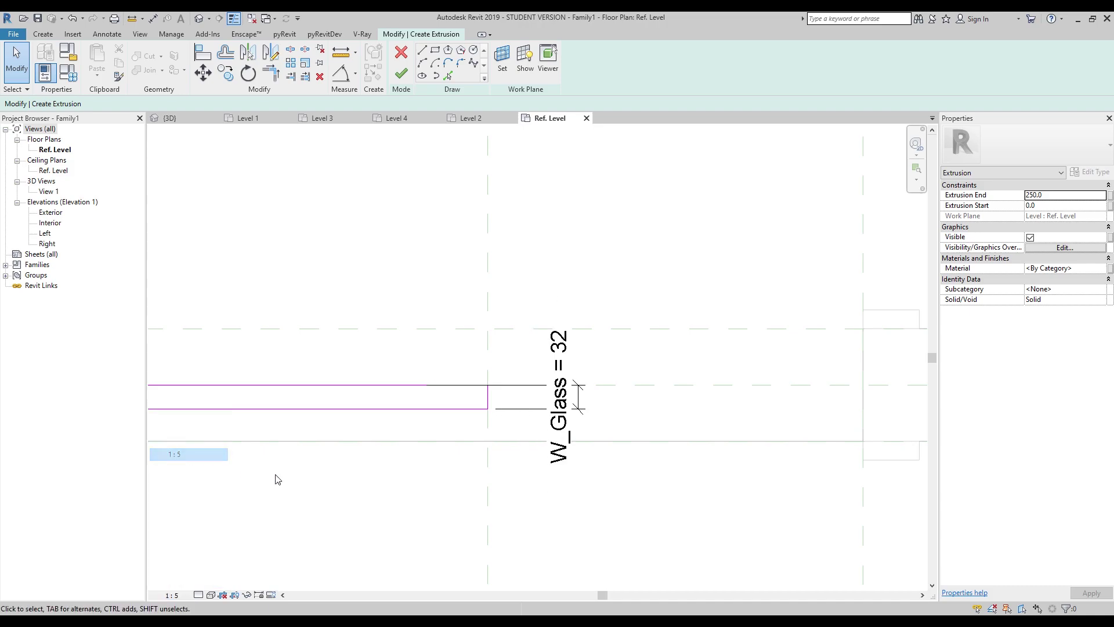
scroll(602, 433, "down", 3)
scroll(580, 418, "up", 1)
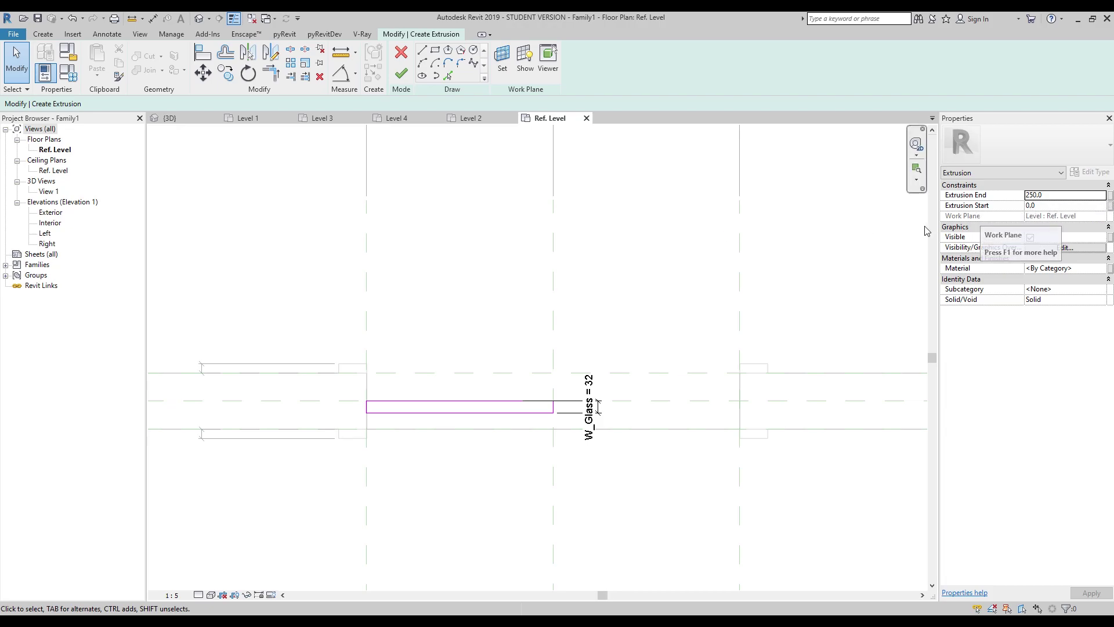
middle_click_drag(570, 367, 579, 369)
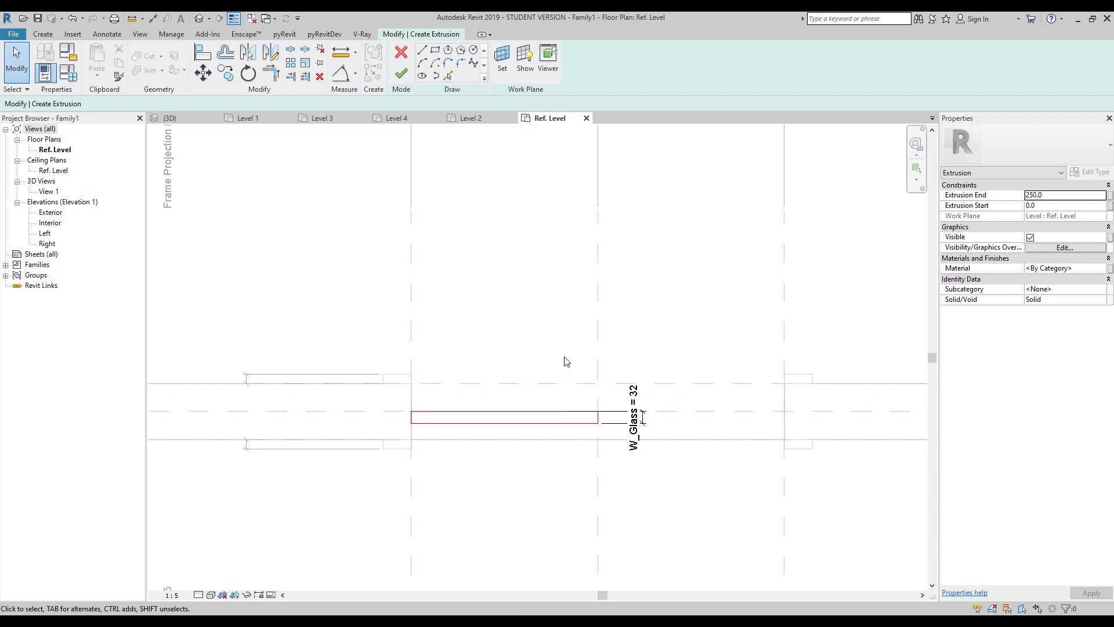
left_click(401, 73)
left_click(550, 313)
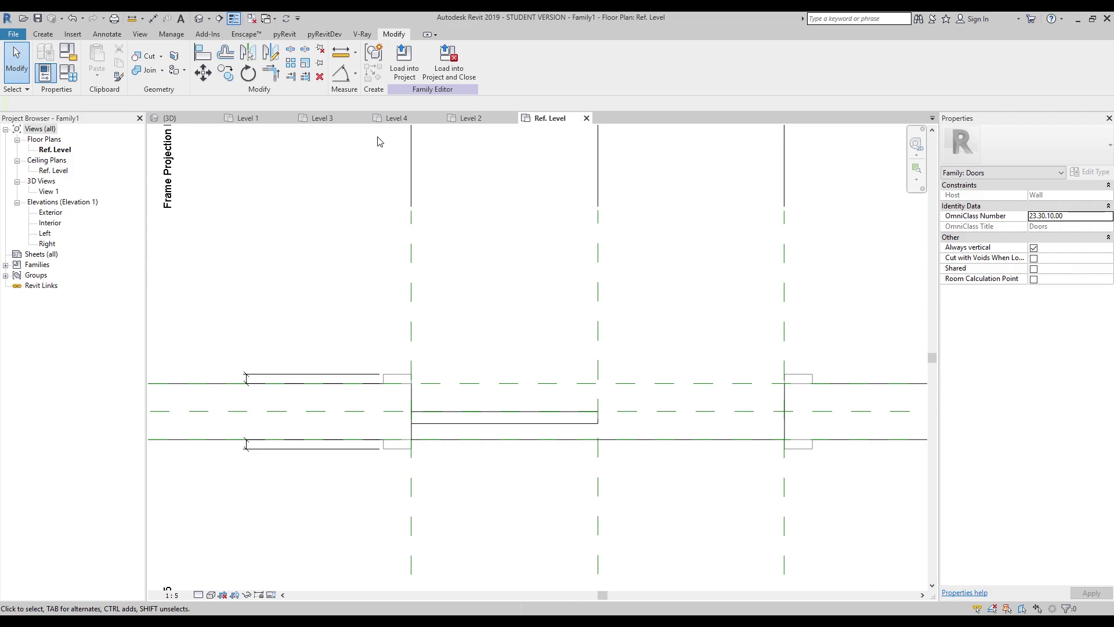
Step: In the Exterior elevation, align the glass panel's upper edge to the door head reference plane and lock it
double_click(53, 214)
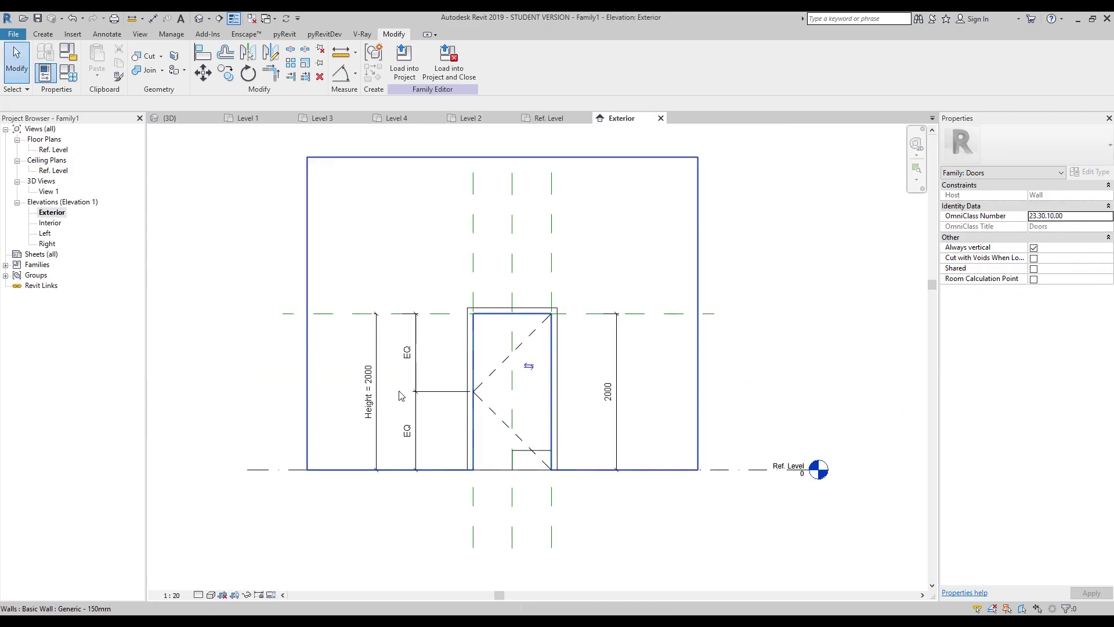
scroll(531, 469, "up", 2)
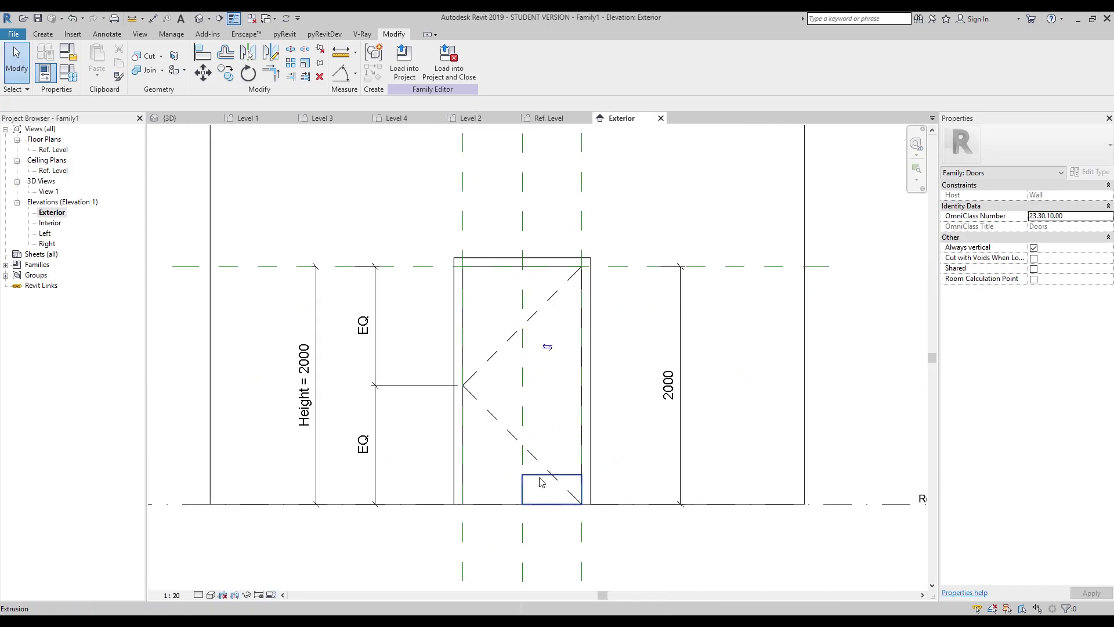
left_click(540, 484)
scroll(543, 487, "up", 5)
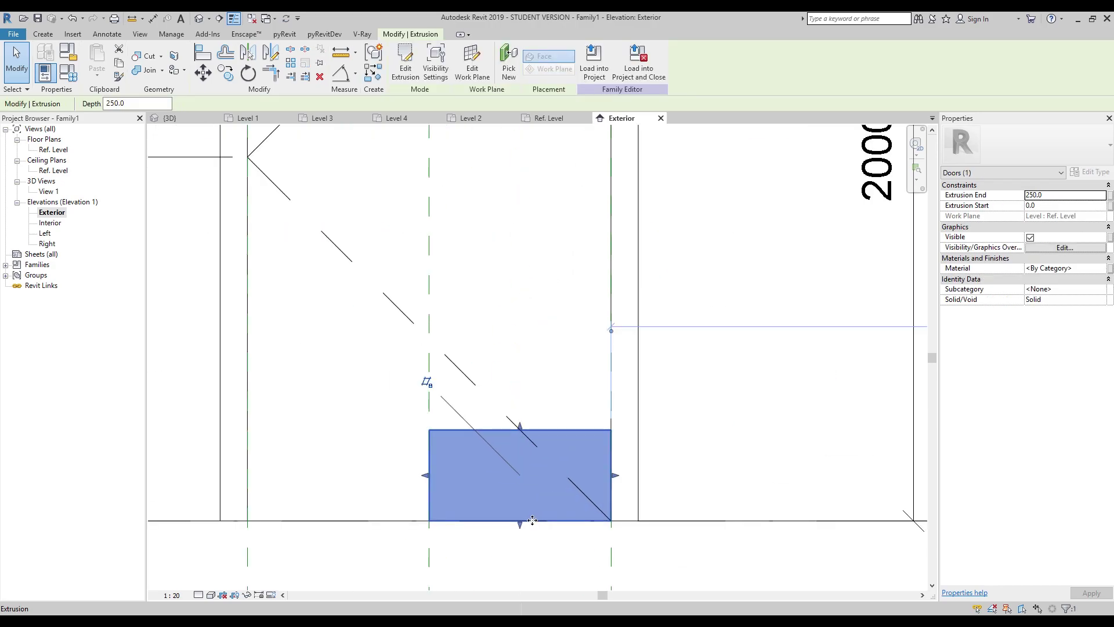
left_click(710, 466)
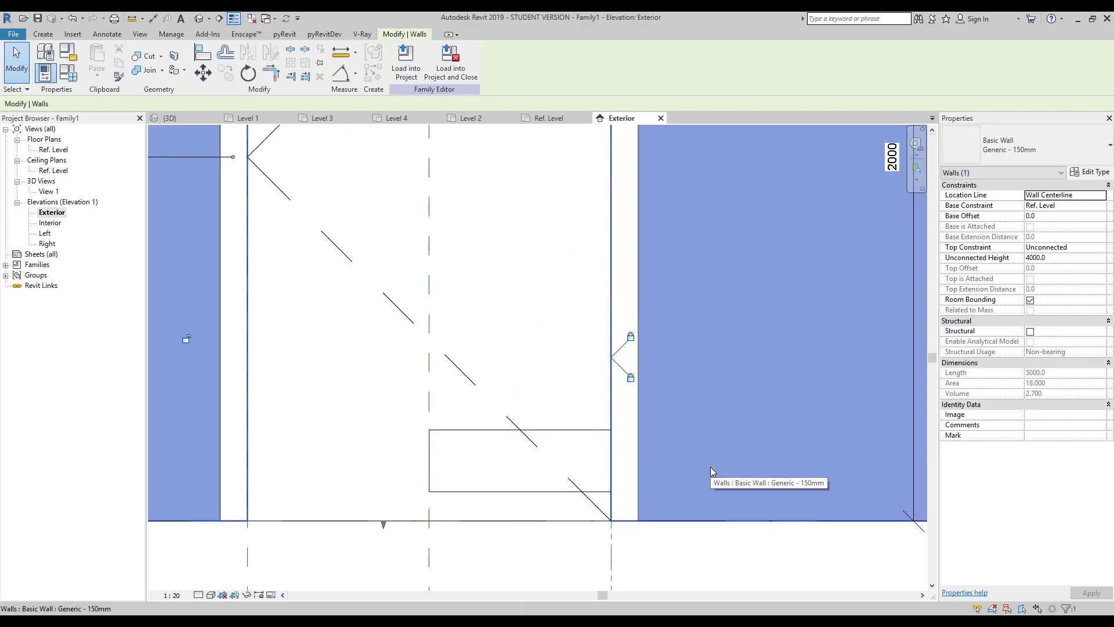
key("a")
key("l")
scroll(710, 467, "down", 5)
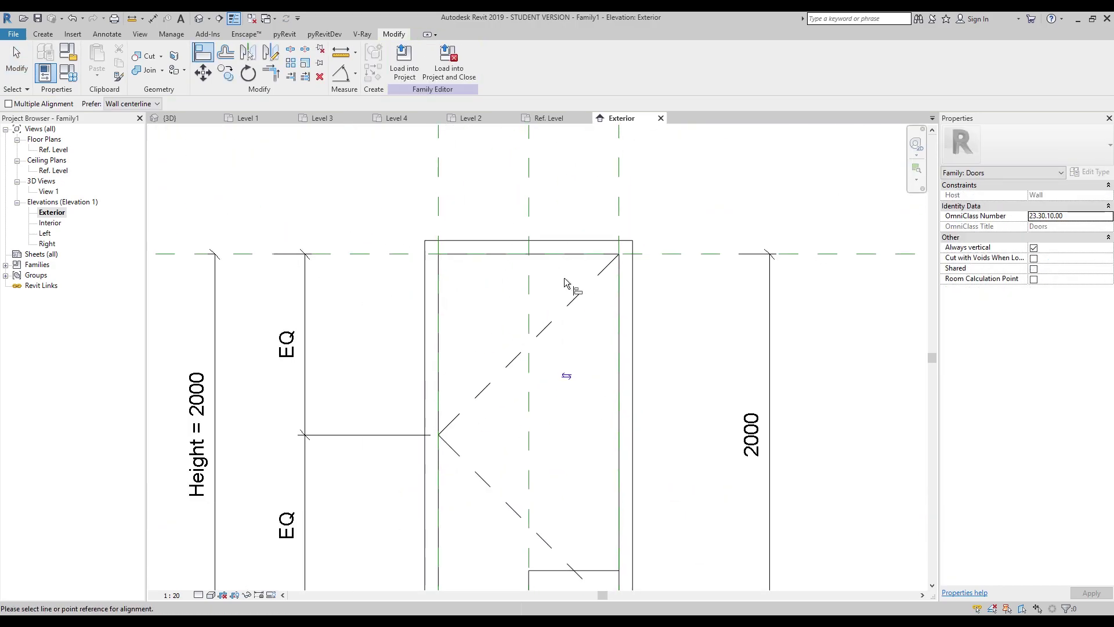
left_click(699, 254)
middle_click_drag(665, 390, 669, 253)
left_click(614, 432)
middle_click_drag(585, 292, 602, 406)
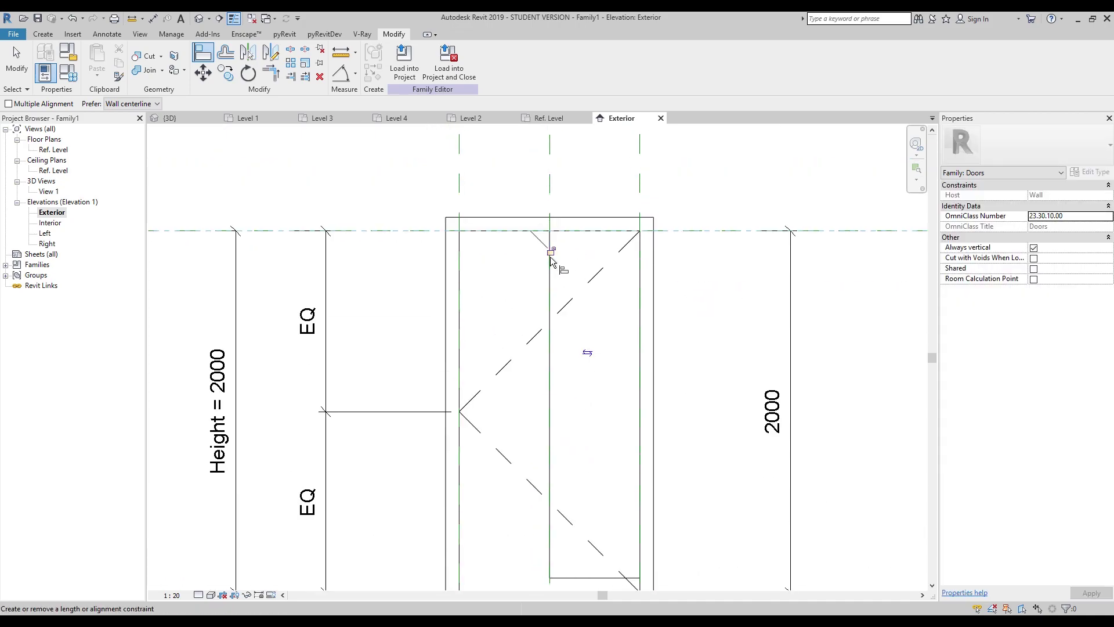
left_click(551, 254)
Step: Align the glass panel's lower edge to the Ref. Level line and lock it
middle_click_drag(679, 439, 690, 264)
left_click(401, 414)
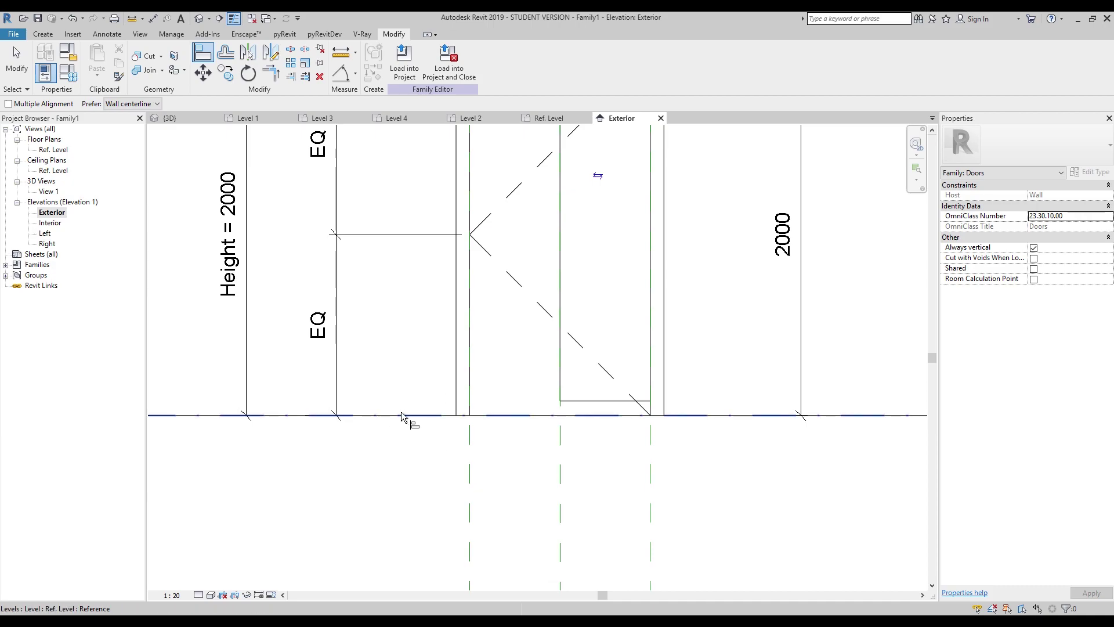
left_click(594, 400)
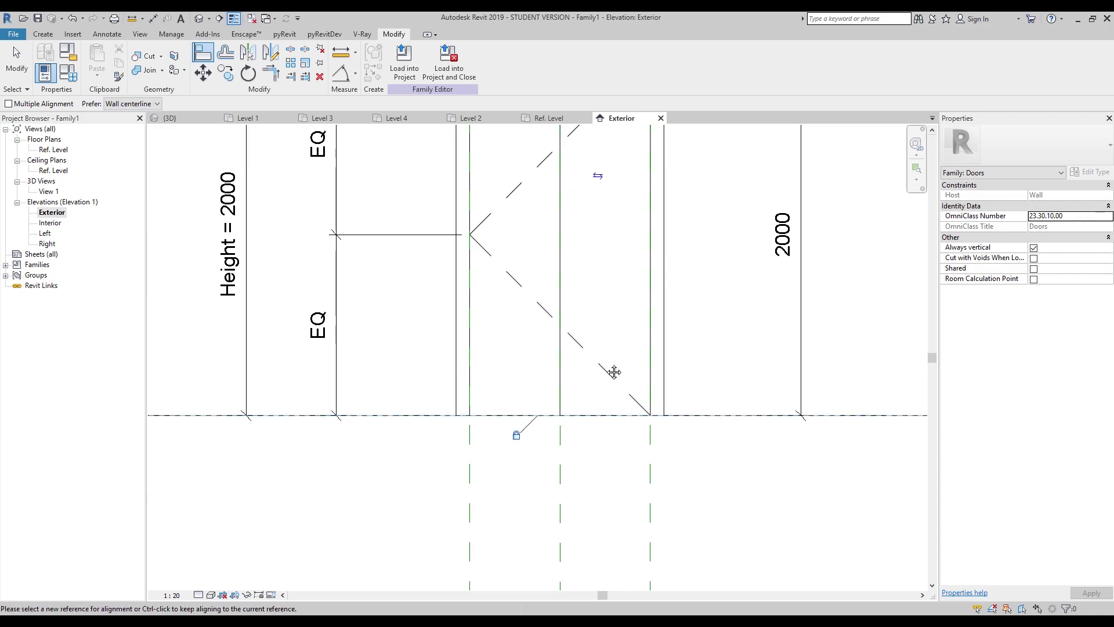
middle_click_drag(606, 354, 632, 427)
key("Escape")
Step: In the Ref. Level plan, copy the glass panel about 480 mm away, beyond the wall beside the empty half of the opening
left_click(545, 118)
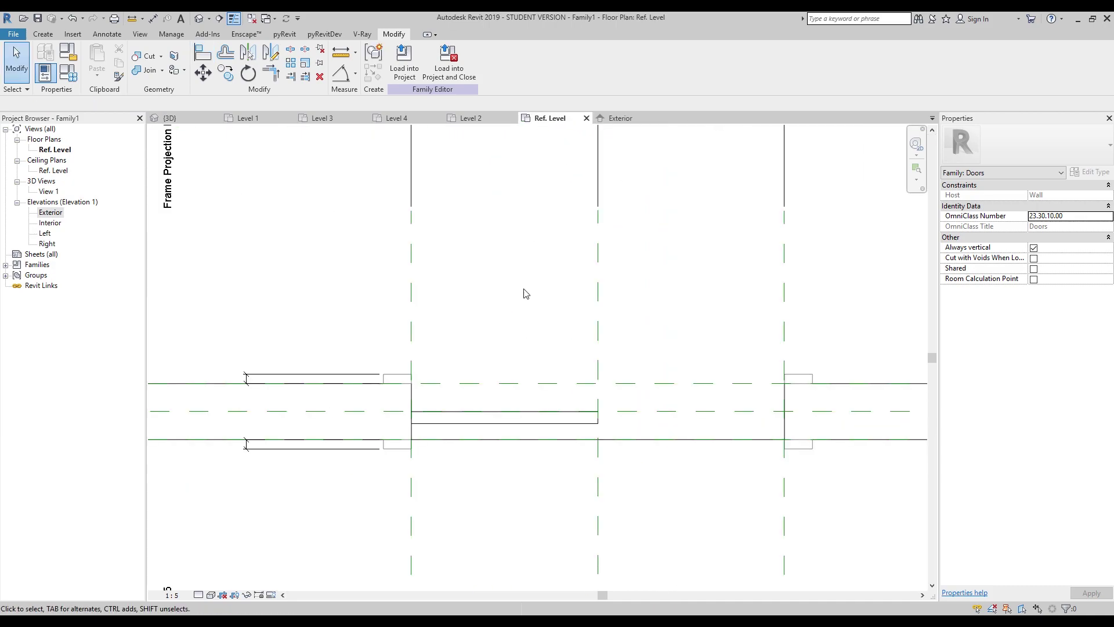
scroll(580, 279, "up", 4)
scroll(548, 365, "up", 3)
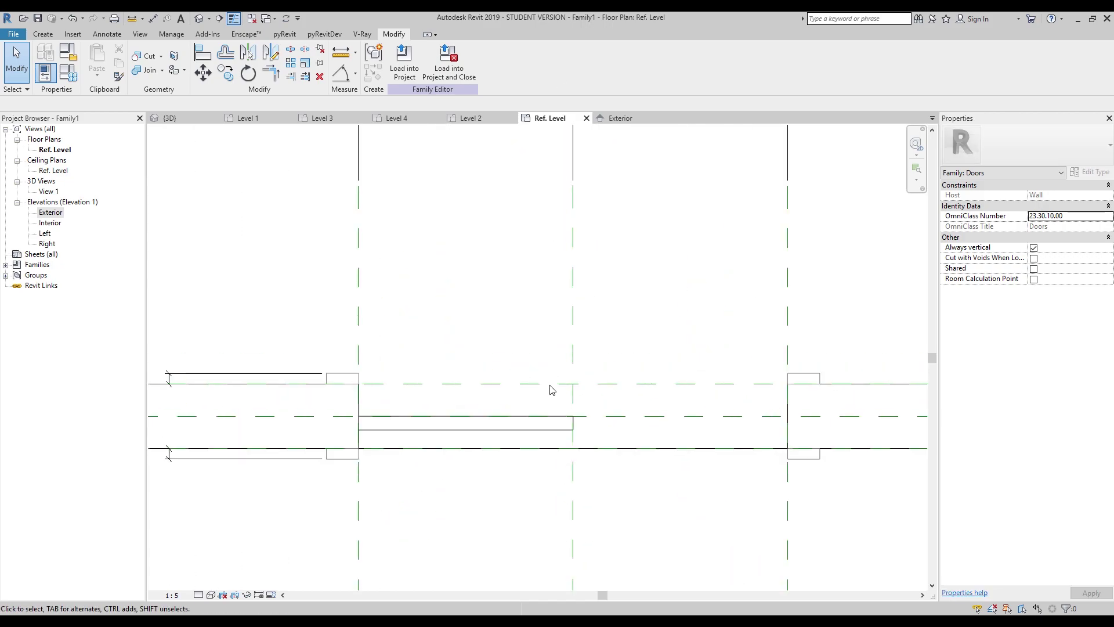
left_click(497, 449)
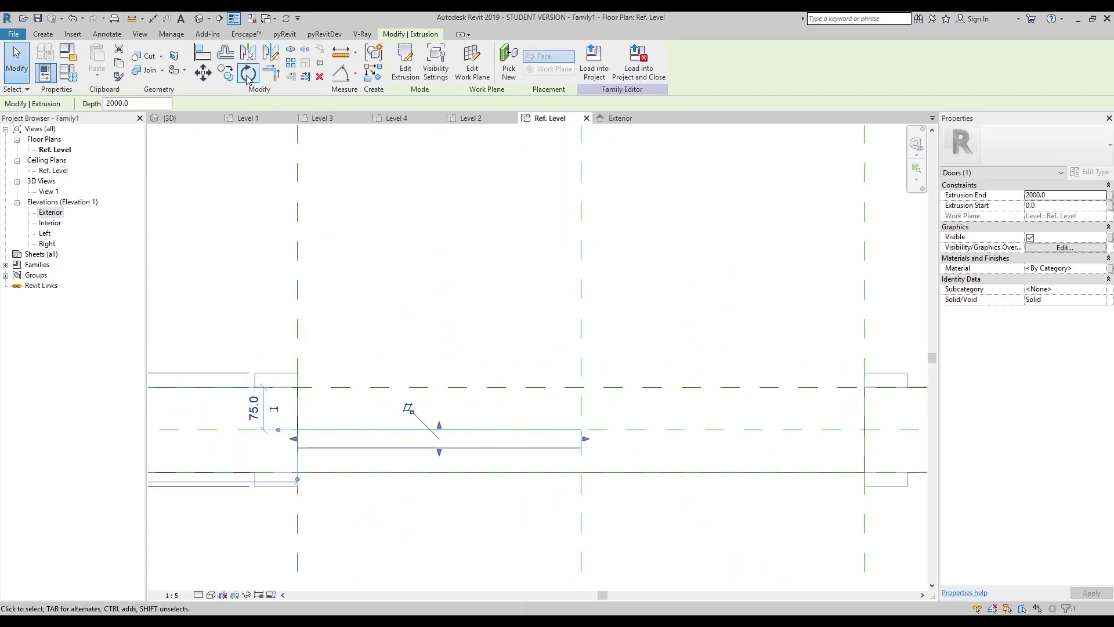
key("c")
key("o")
left_click(581, 430)
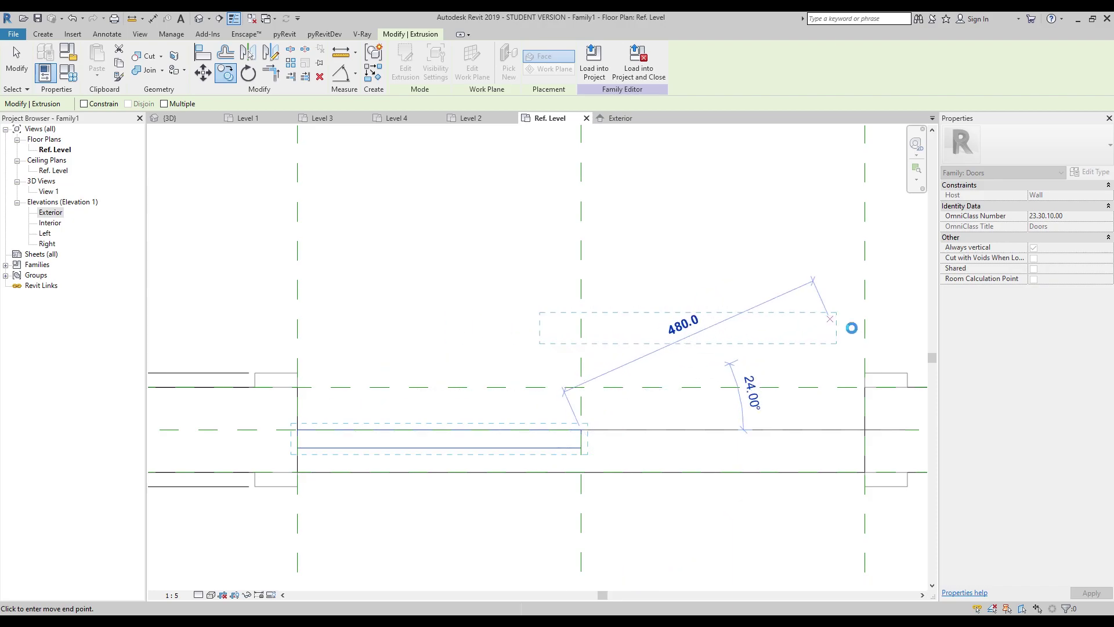
left_click(830, 319)
middle_click_drag(849, 319, 657, 295)
key("Escape")
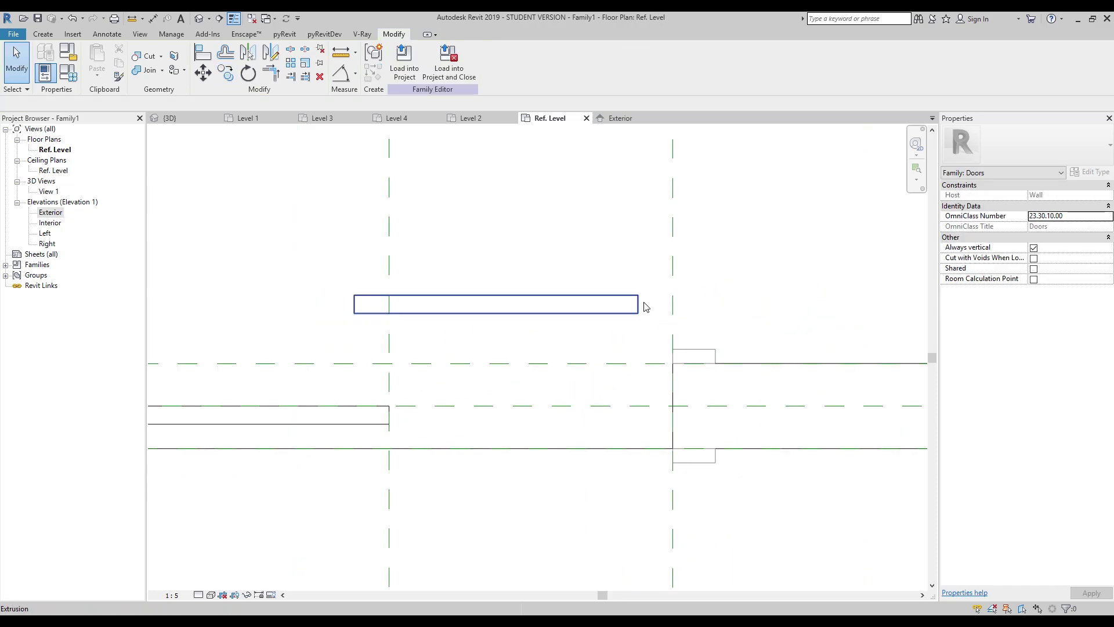
Step: Align the copied panel's short ends to the opening's far side plane and the centre reference plane, and lock them
key("l")
left_click(673, 287)
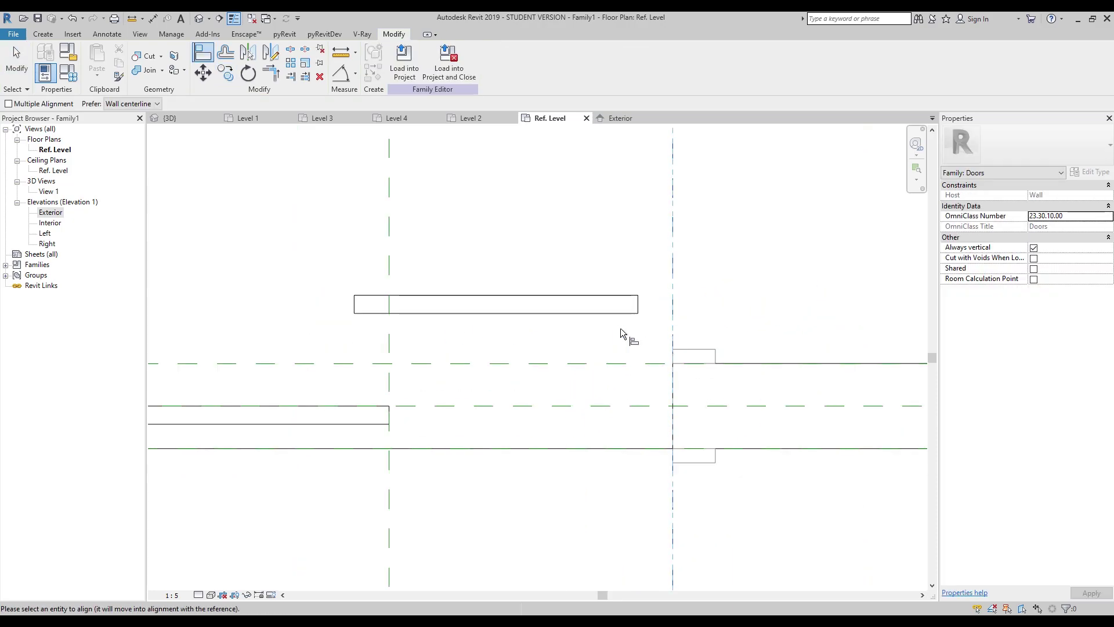
left_click(637, 303)
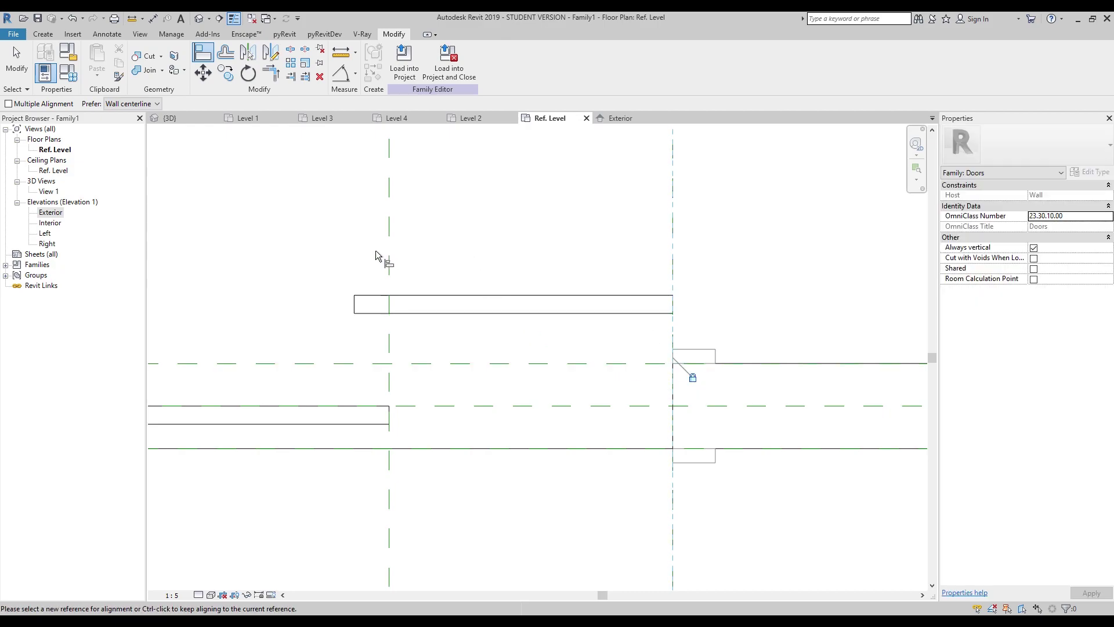
left_click(389, 270)
left_click(354, 306)
left_click(369, 337)
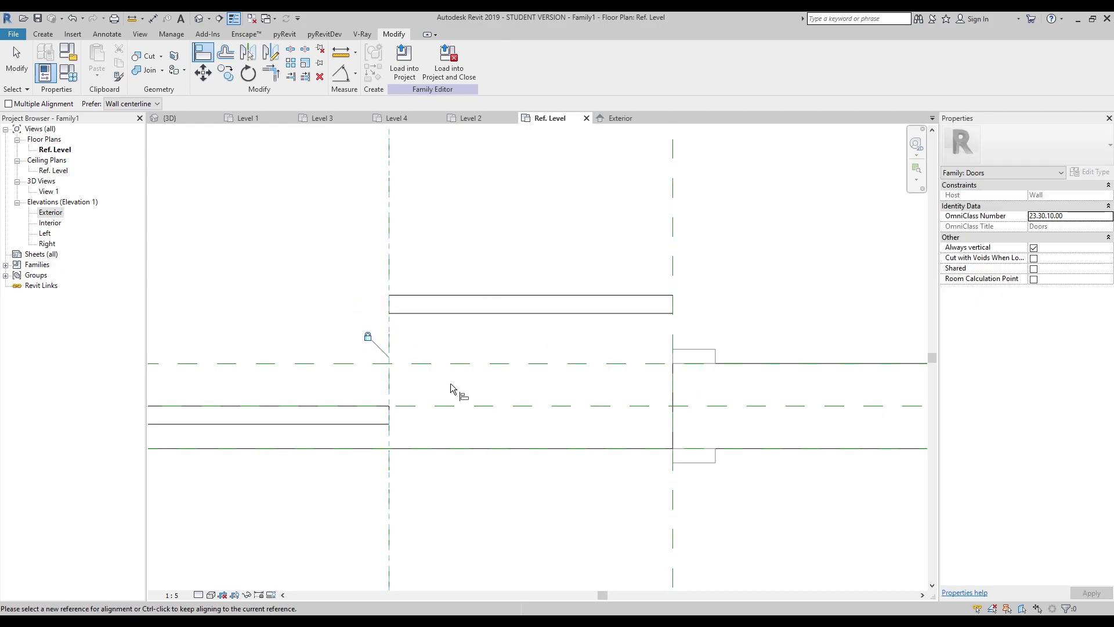
Step: Align the copied panel's long edge nearest the wall to the mid-wall reference plane and lock it
left_click(451, 406)
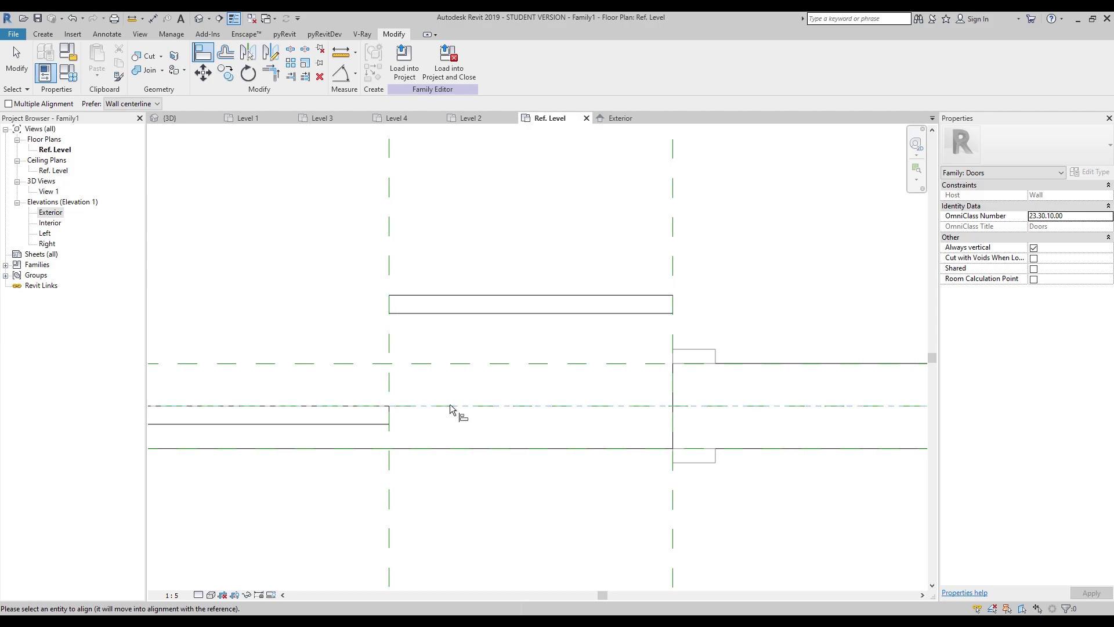
left_click(451, 314)
left_click(518, 428)
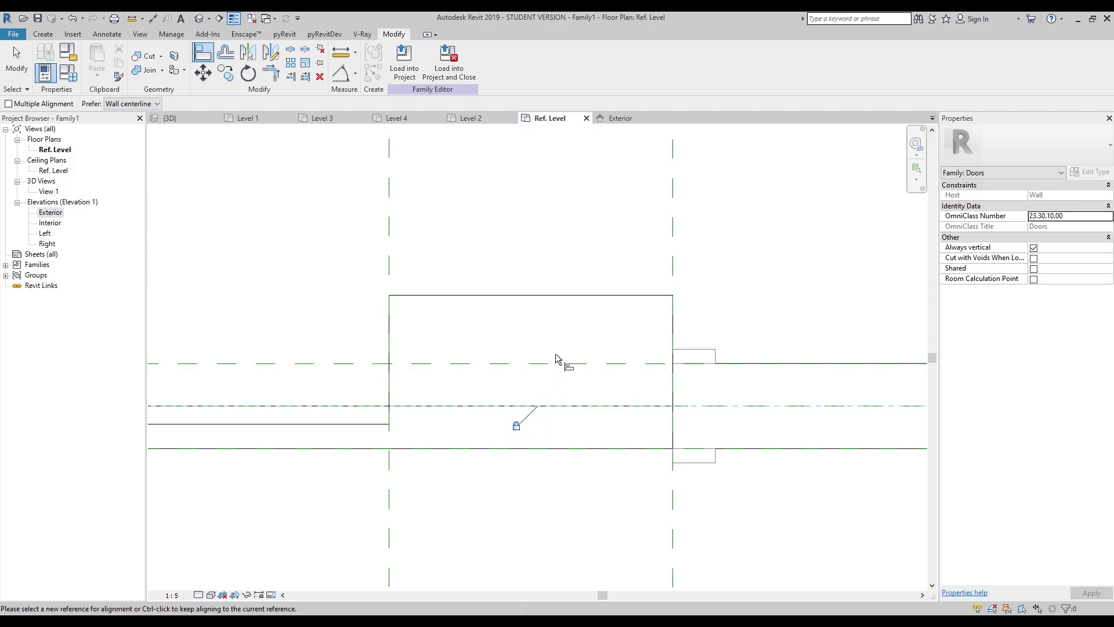
key("Escape")
Step: Edit the copied panel's extrusion sketch, reducing its thickness to about 20 mm, and delete the existing thickness dimension string
double_click(506, 315)
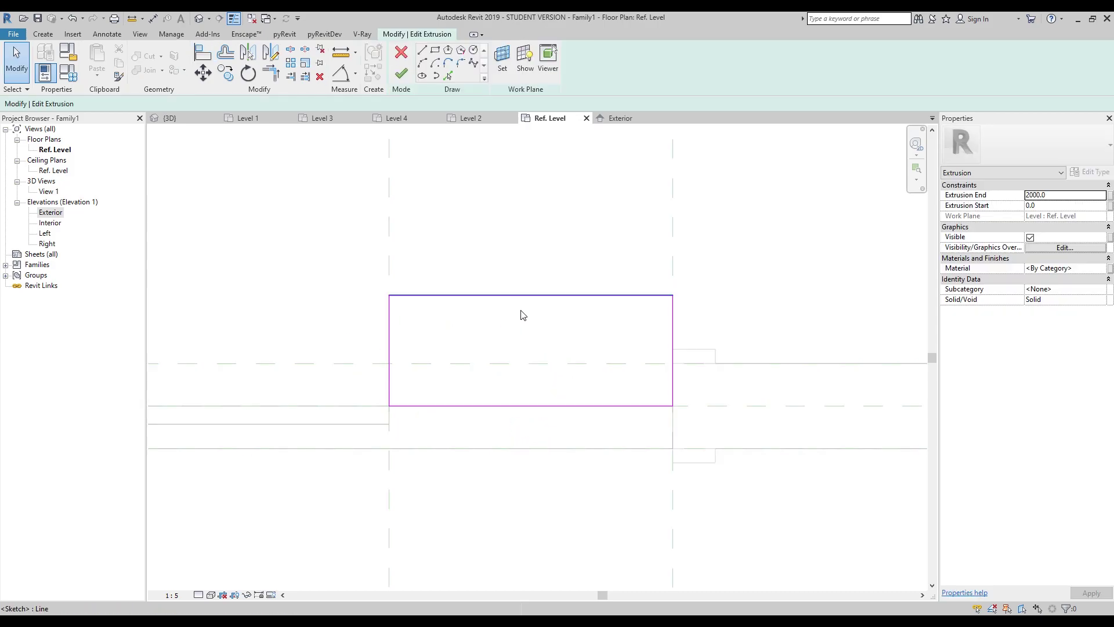
left_click_drag(521, 294, 524, 398)
scroll(762, 398, "up", 3)
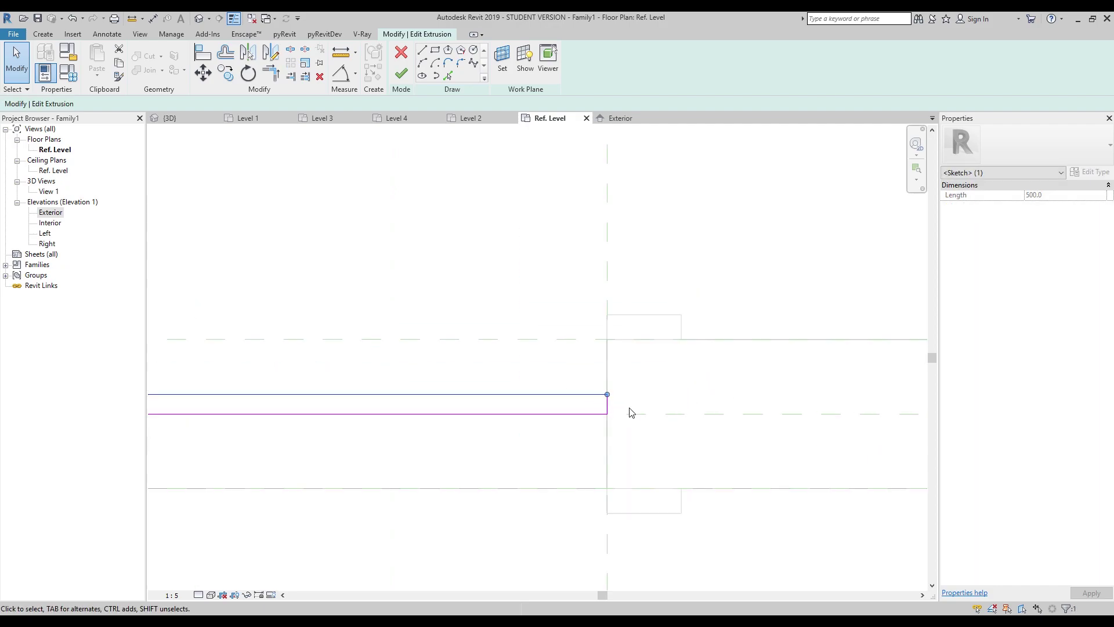
middle_click_drag(332, 402, 612, 378)
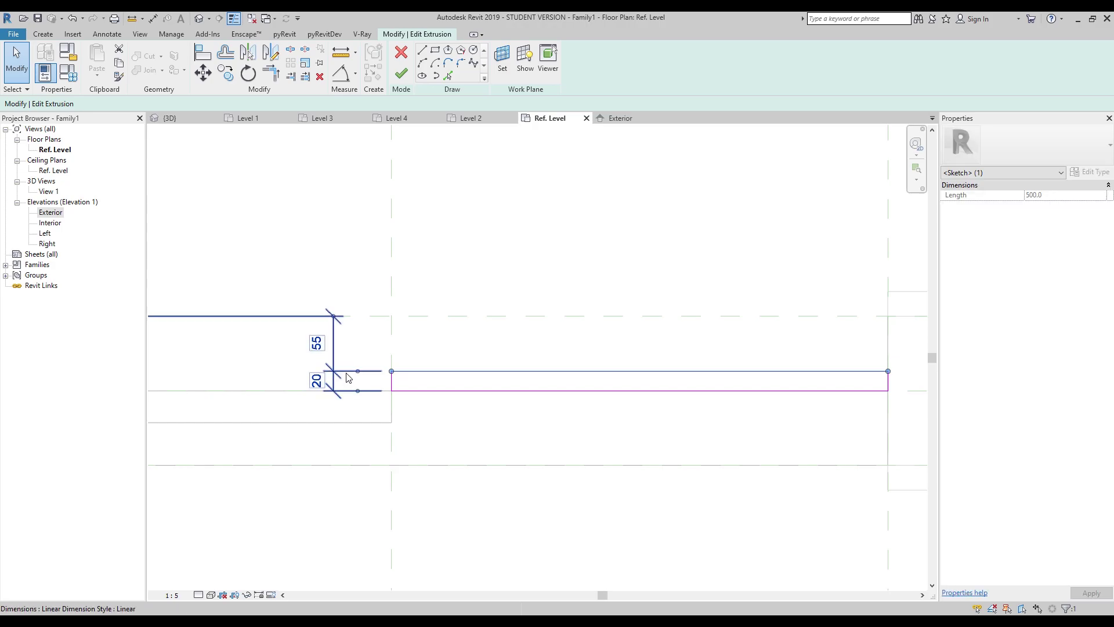
left_click(347, 348)
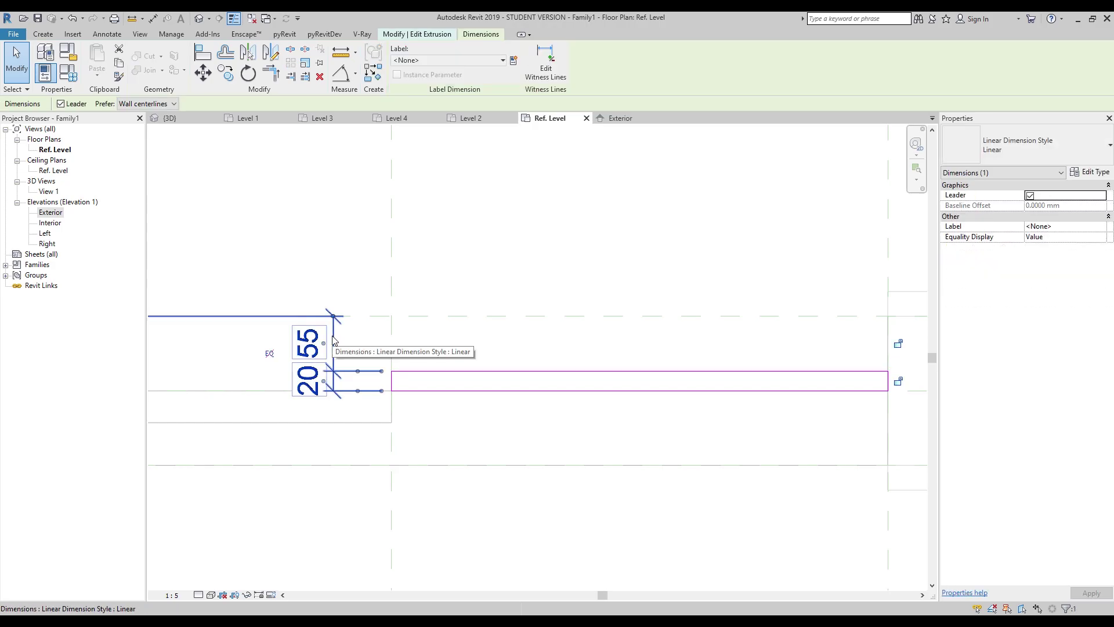
key("Delete")
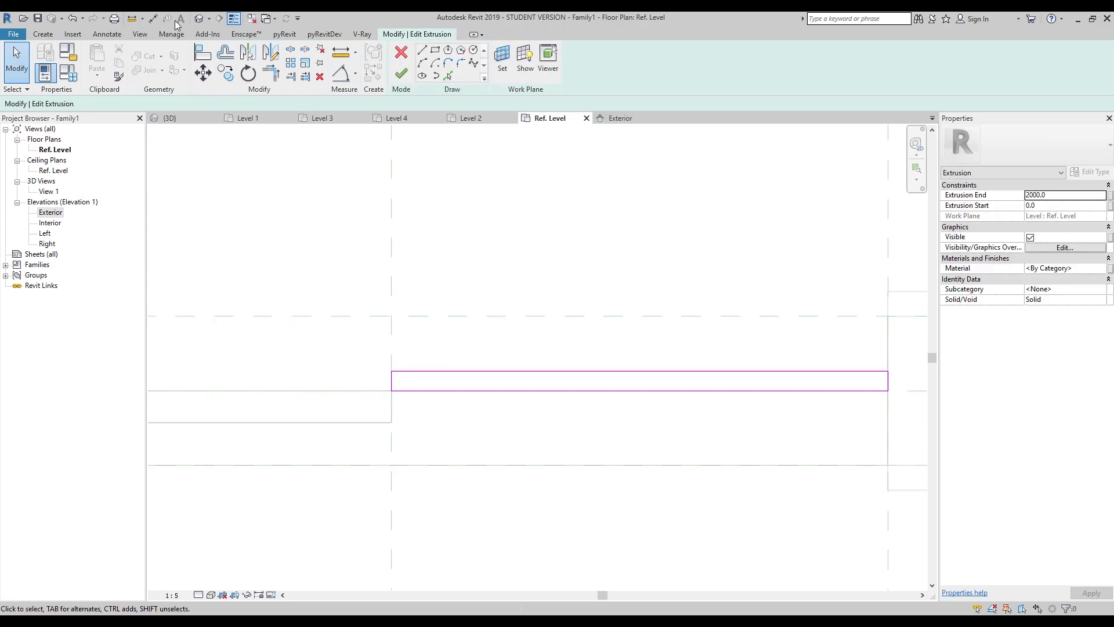
Step: Add an aligned dimension from the mid-wall reference plane to the copied panel's outer long edge
left_click(153, 18)
middle_click_drag(810, 389, 593, 385)
left_click(794, 385)
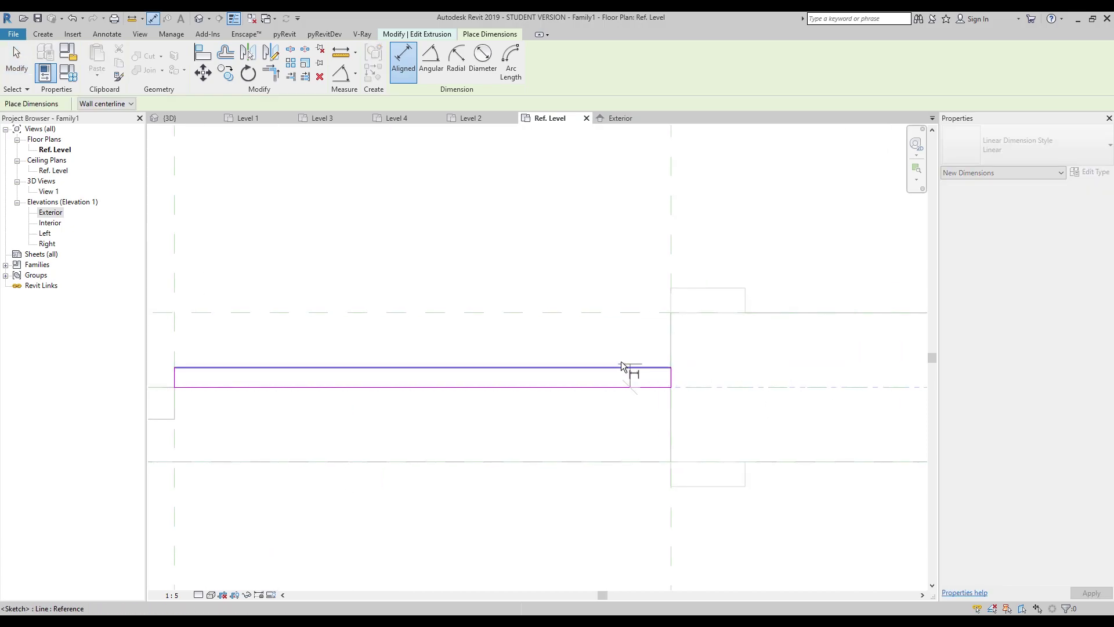
left_click(619, 366)
left_click(769, 367)
key("Escape")
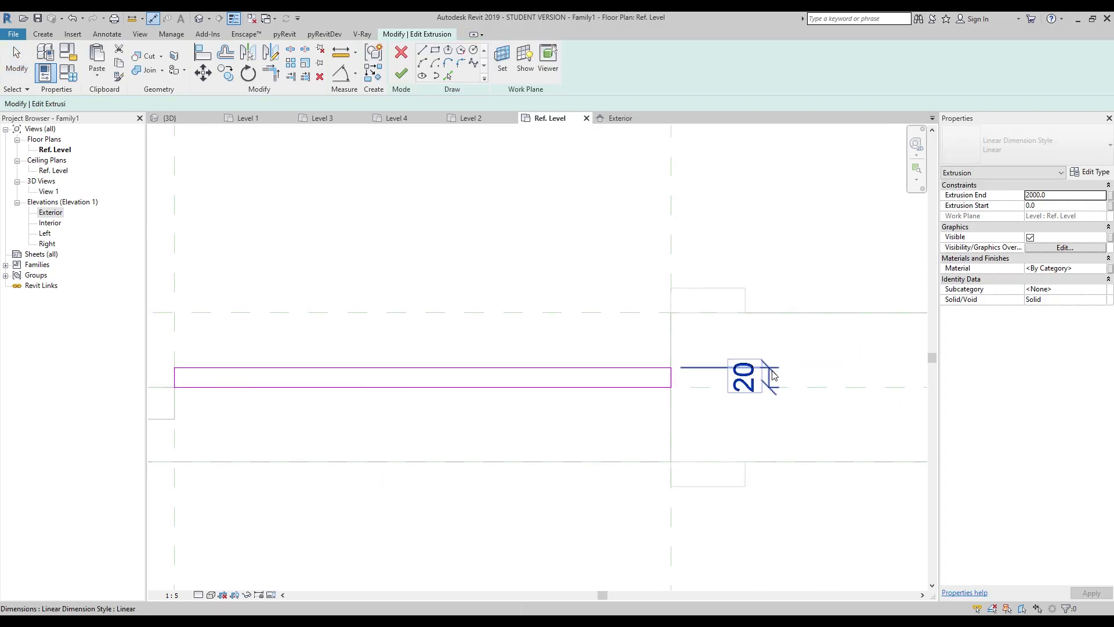
Step: Label the new thickness dimension with the W_Glass parameter and finish the copied panel's extrusion sketch
left_click(772, 376)
left_click(447, 60)
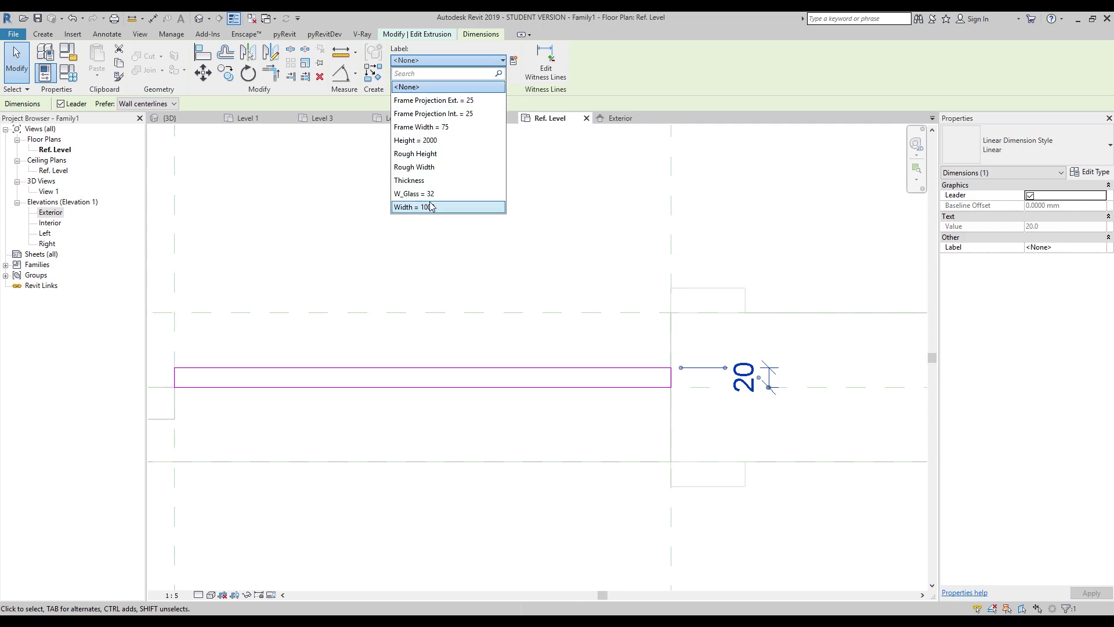
left_click(414, 194)
left_click(593, 433)
scroll(592, 428, "down", 3)
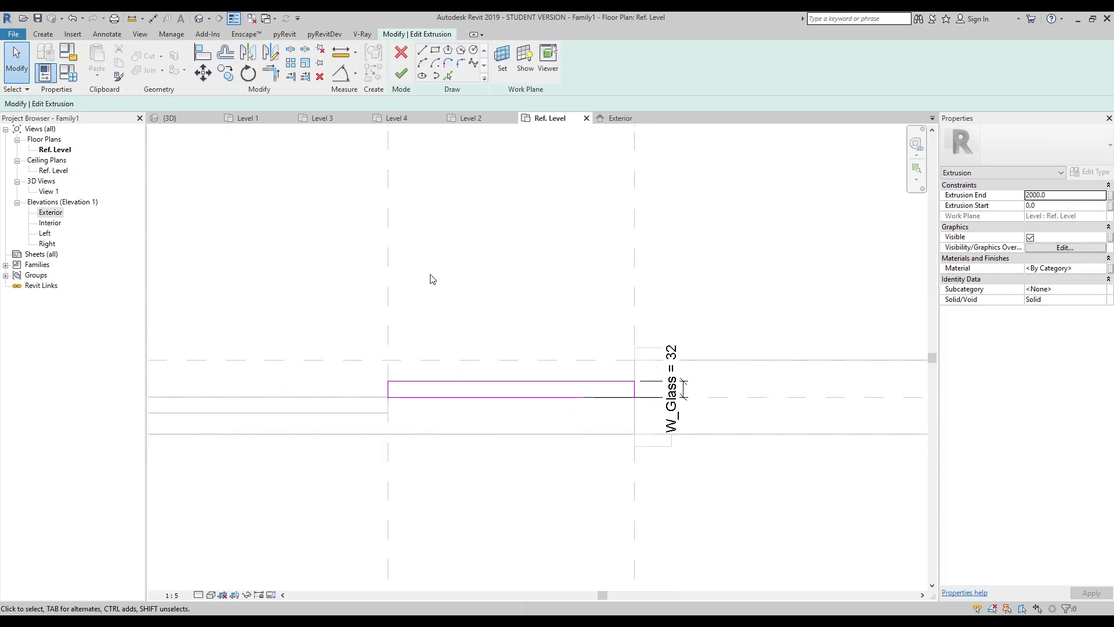
scroll(433, 280, "up", 1)
middle_click_drag(433, 280, 516, 276)
left_click(401, 73)
scroll(580, 310, "down", 1)
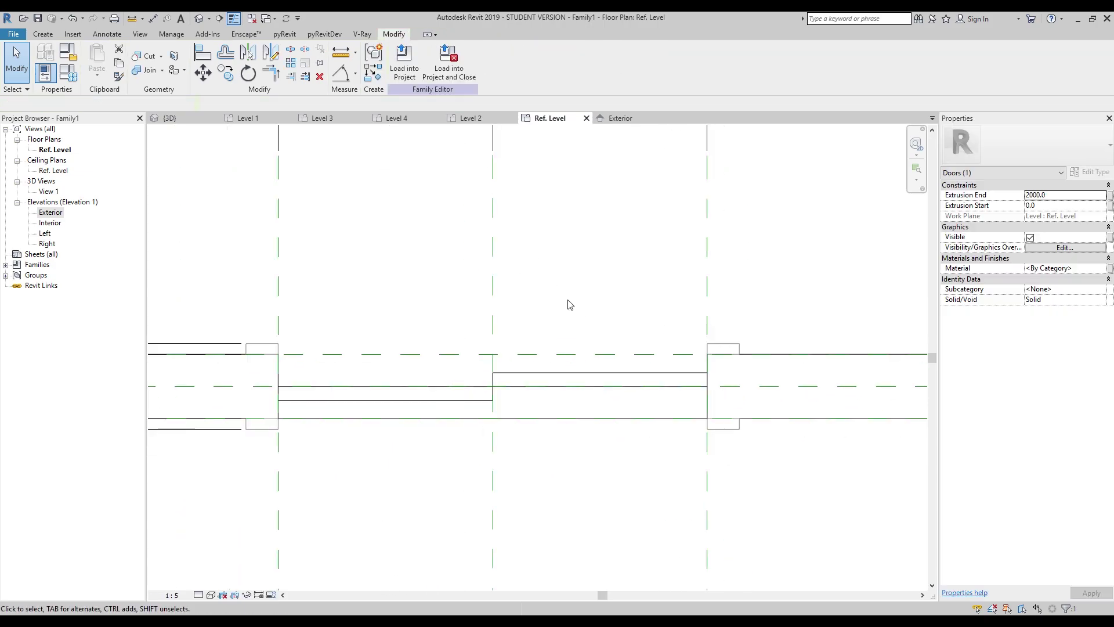
Step: In the Exterior elevation, pull the second panel's upper and lower edges inward from the door head and Ref. Level
left_click(611, 122)
scroll(560, 356, "down", 2)
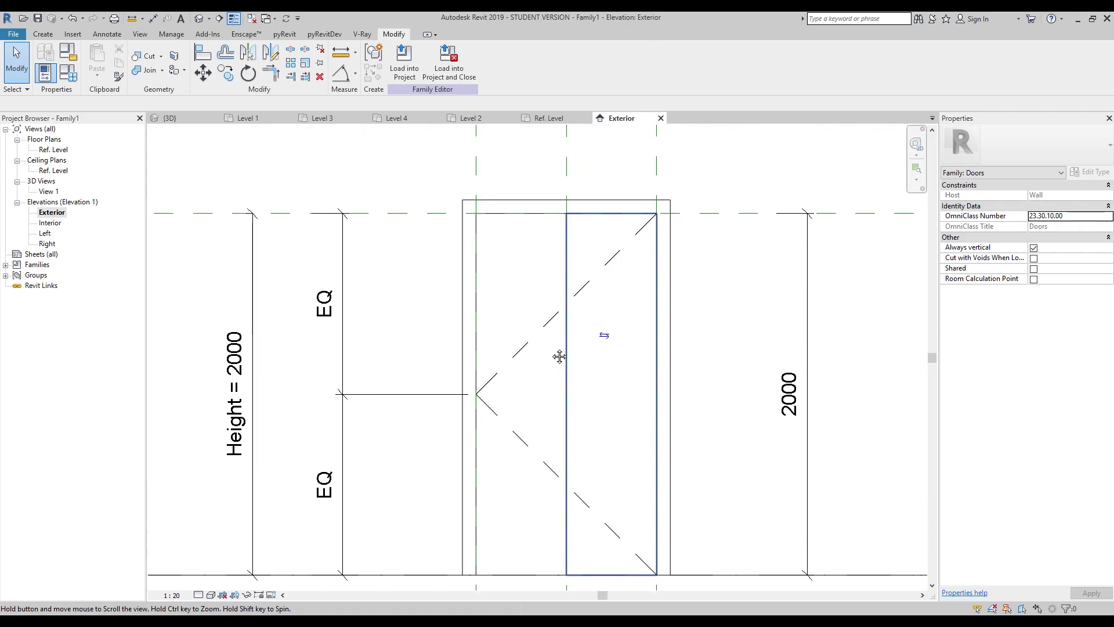
left_click(498, 262)
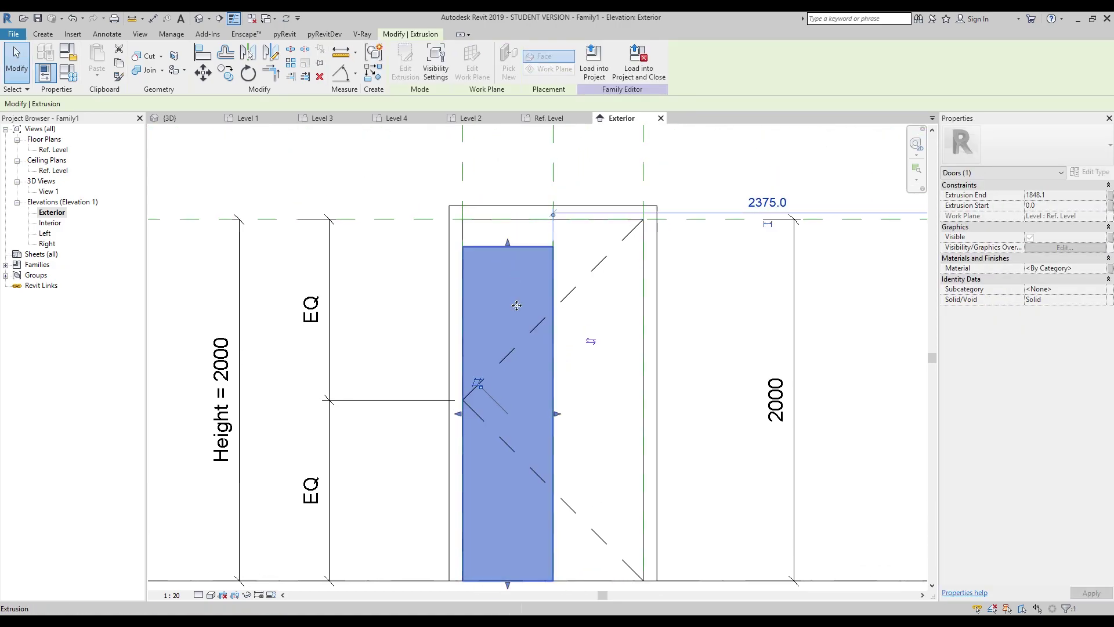
key("Escape")
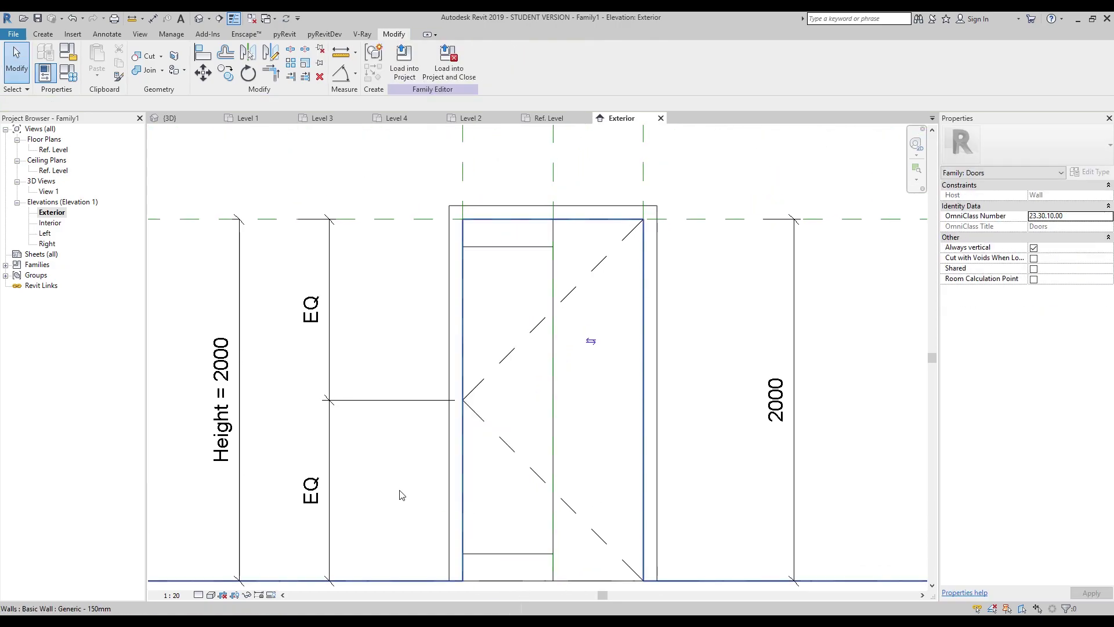
Step: Align the second panel's upper edge to the door head plane and its lower edge to Ref. Level, and reopen the Ref. Level plan
key("l")
left_click(401, 220)
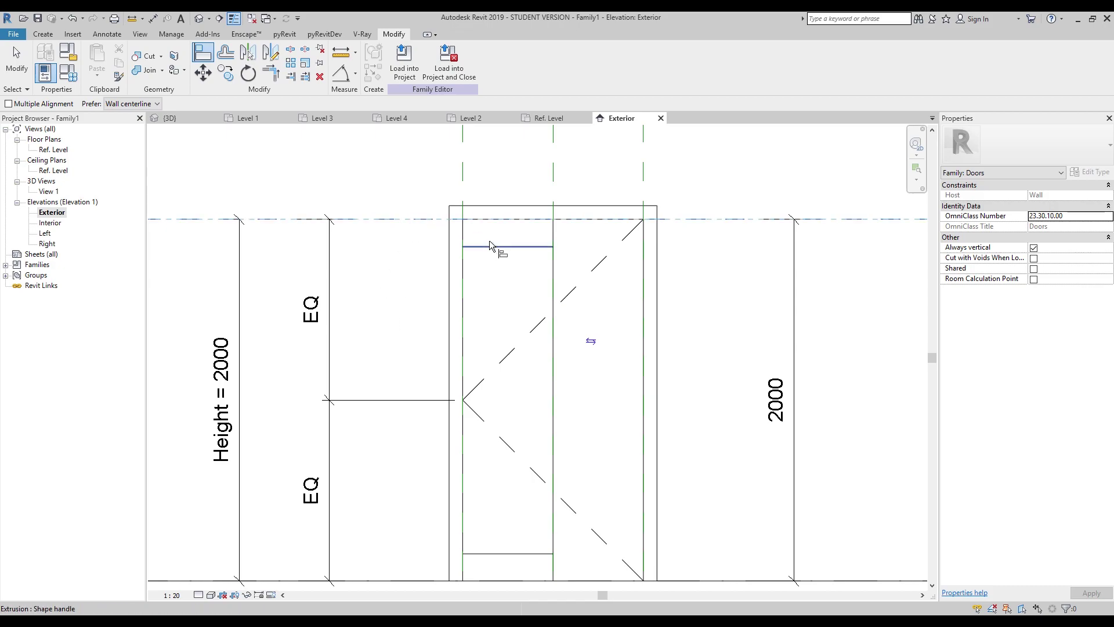
middle_click_drag(496, 440, 536, 305)
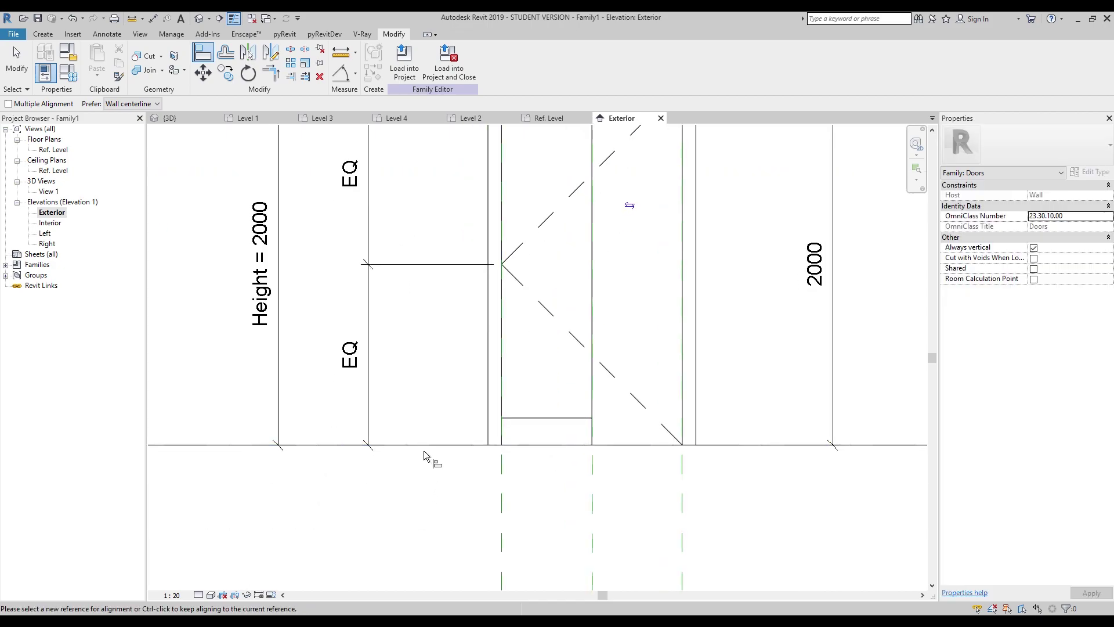
left_click(520, 419)
key("Escape")
key("Escape")
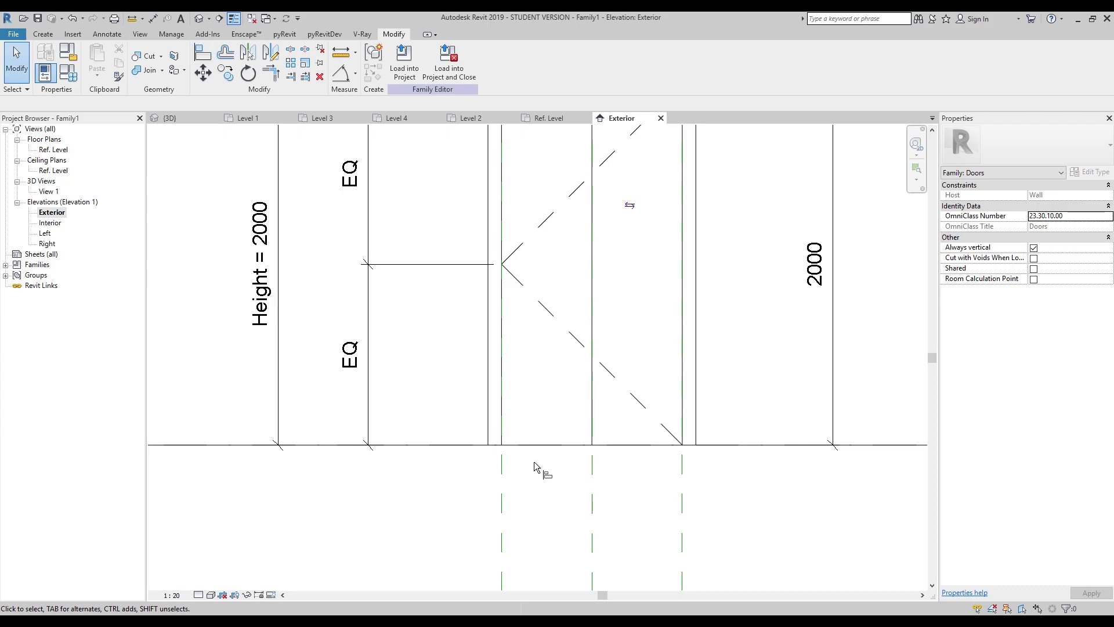
scroll(534, 466, "down", 5)
left_click(550, 118)
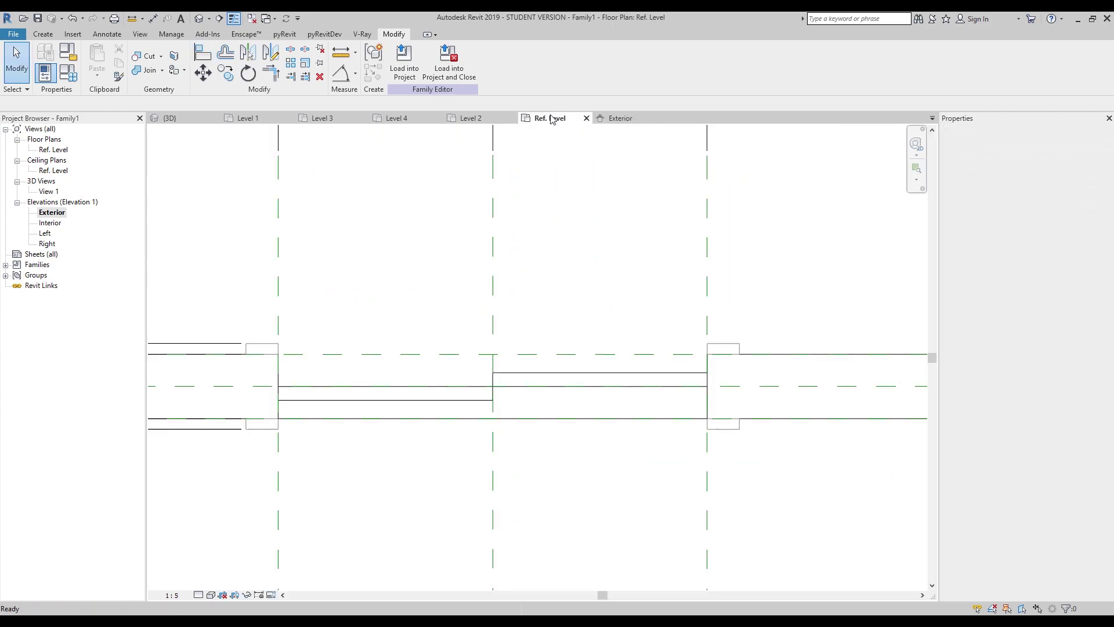
Step: Close the inactive views and check the sliding door drawn on plan 02 of the Level 2 reference image
scroll(586, 356, "down", 3)
scroll(552, 389, "up", 3)
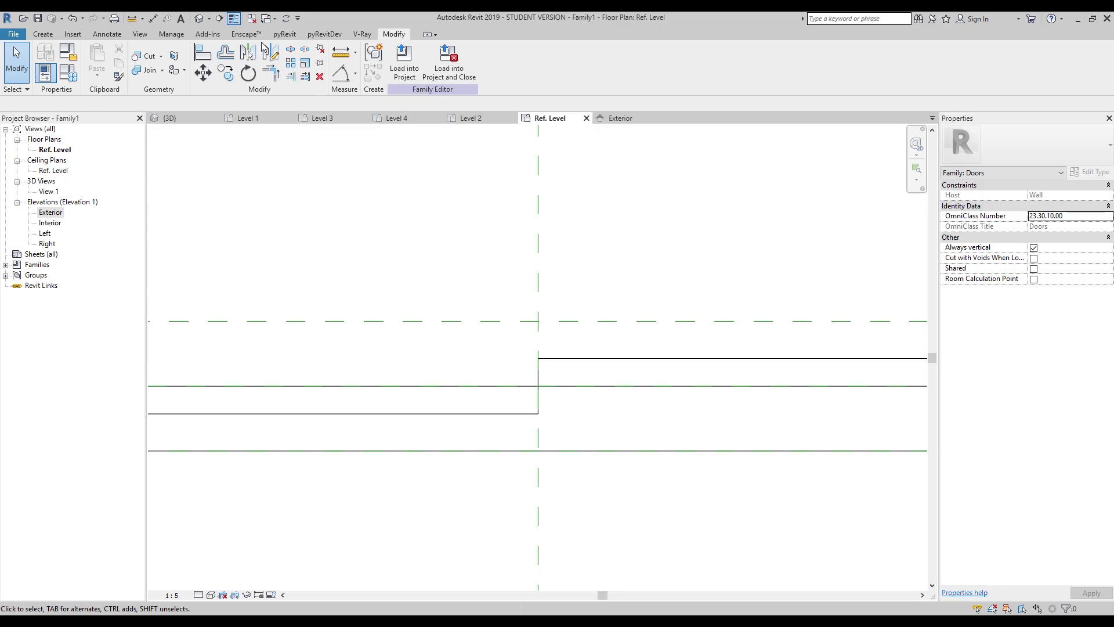
left_click(252, 18)
left_click(169, 118)
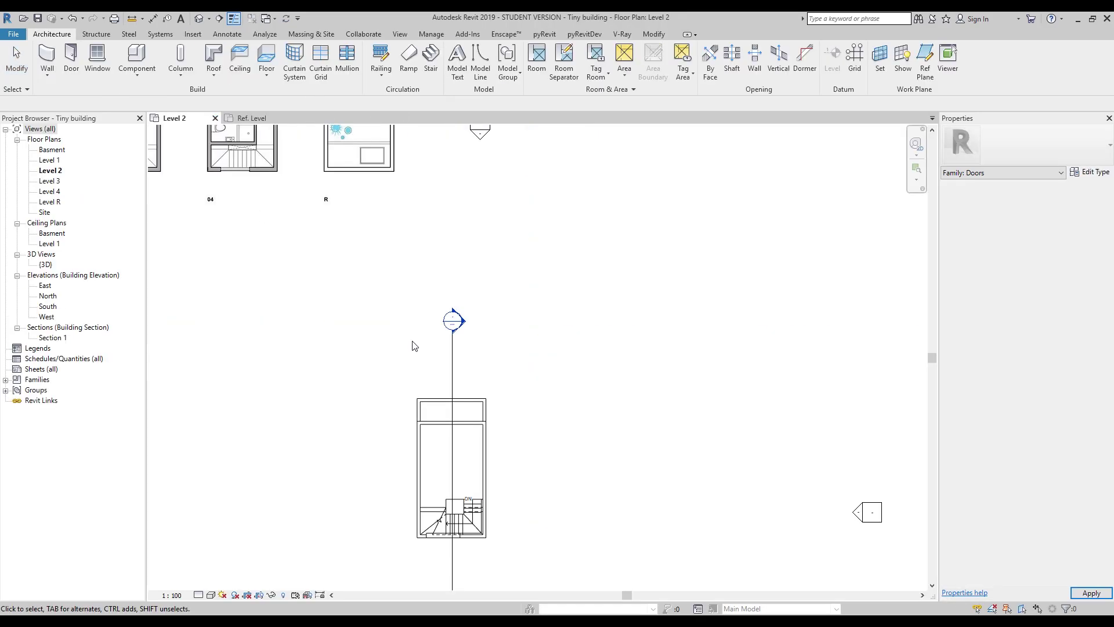
scroll(323, 273, "up", 3)
scroll(349, 302, "up", 3)
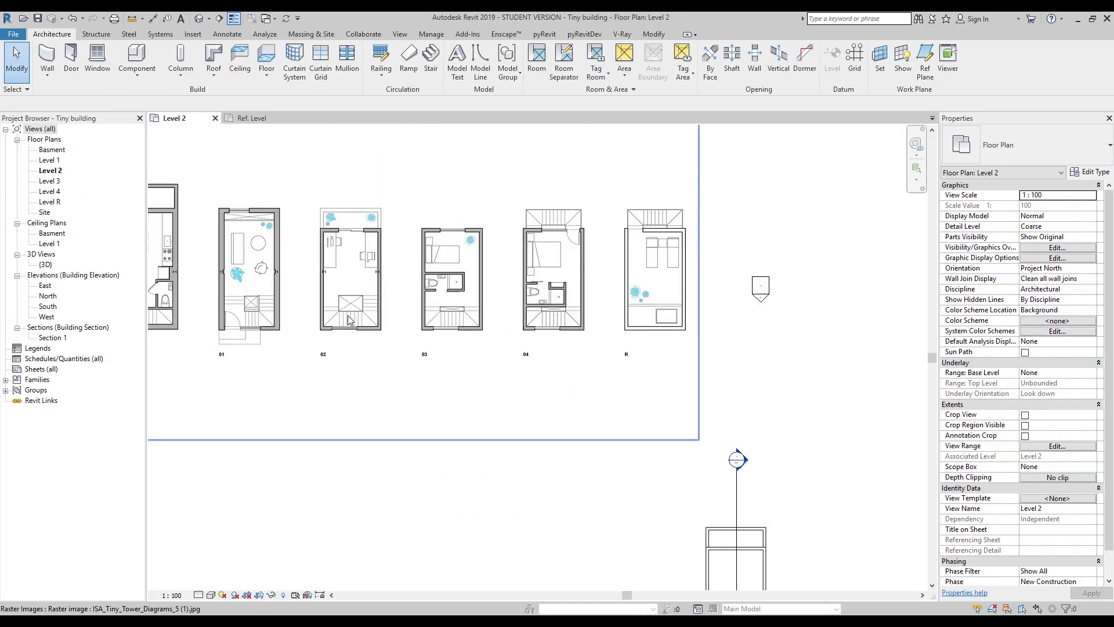
scroll(336, 188, "up", 5)
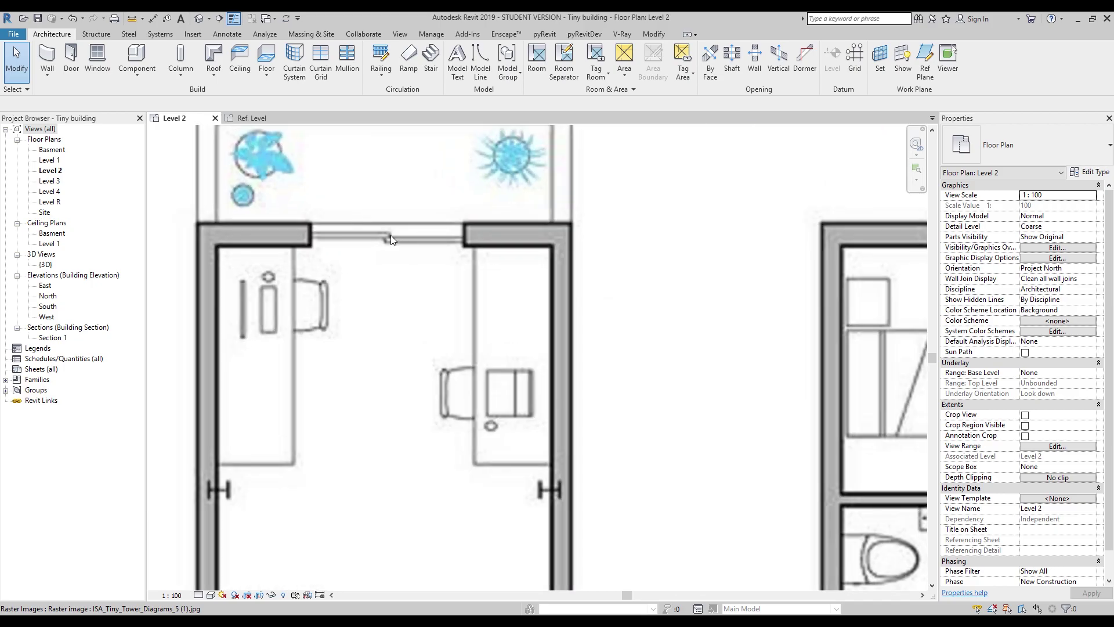
left_click(252, 117)
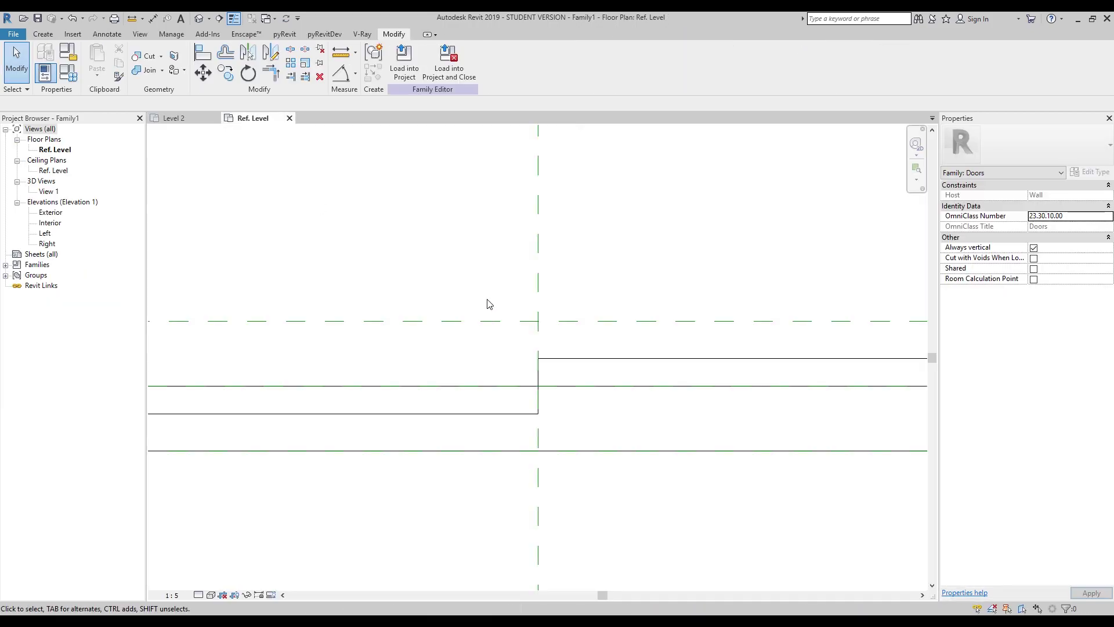
scroll(486, 291, "down", 5)
middle_click_drag(505, 239, 520, 294)
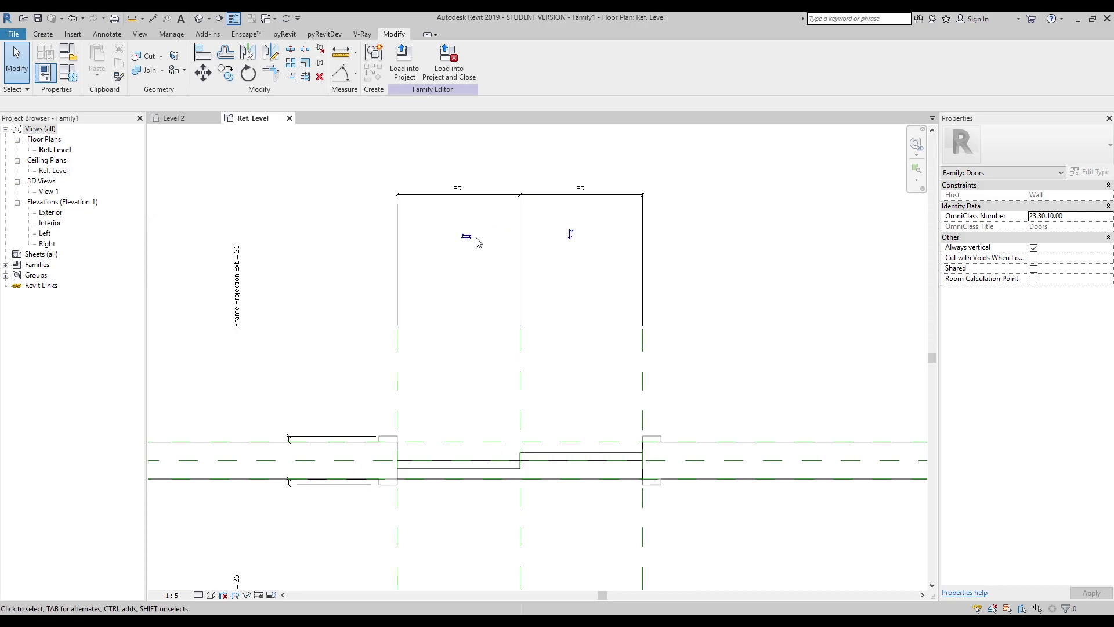
left_click(43, 34)
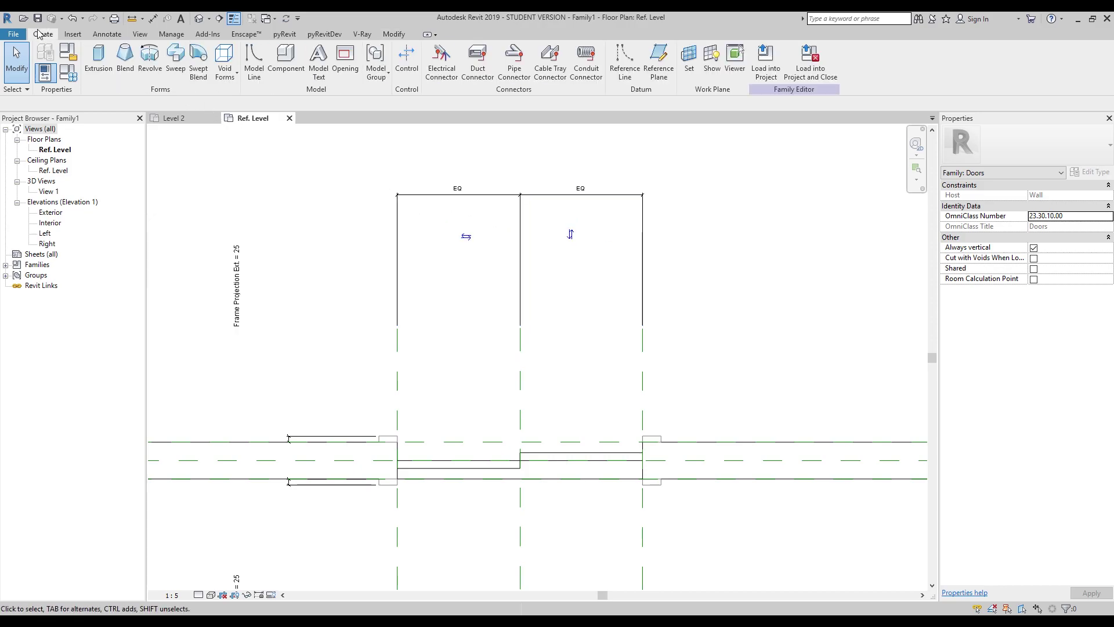
left_click(408, 59)
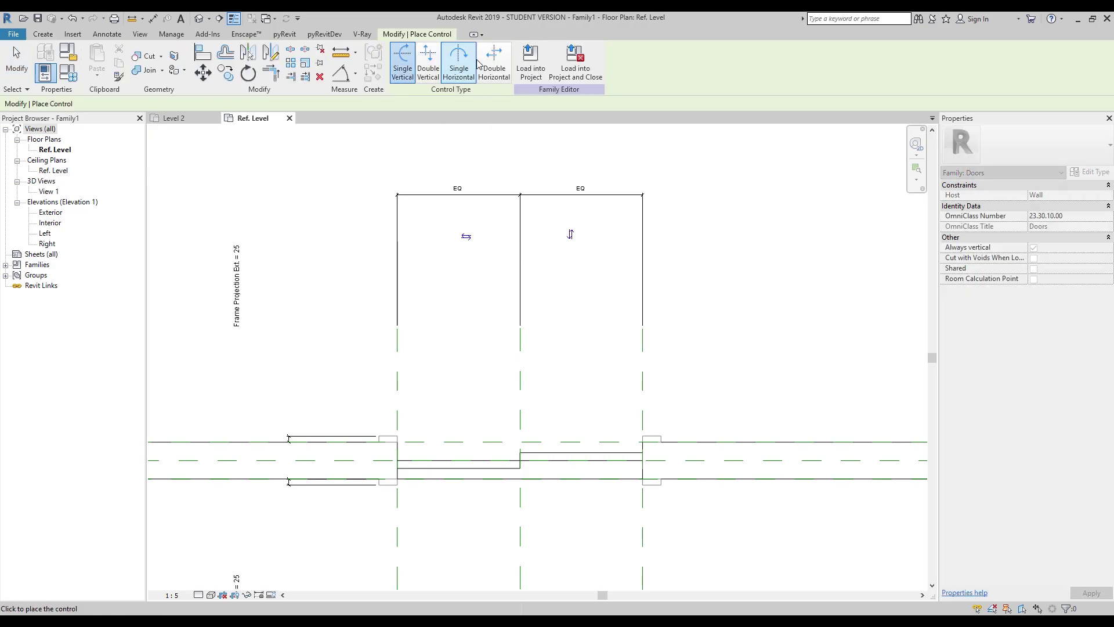
key("Escape")
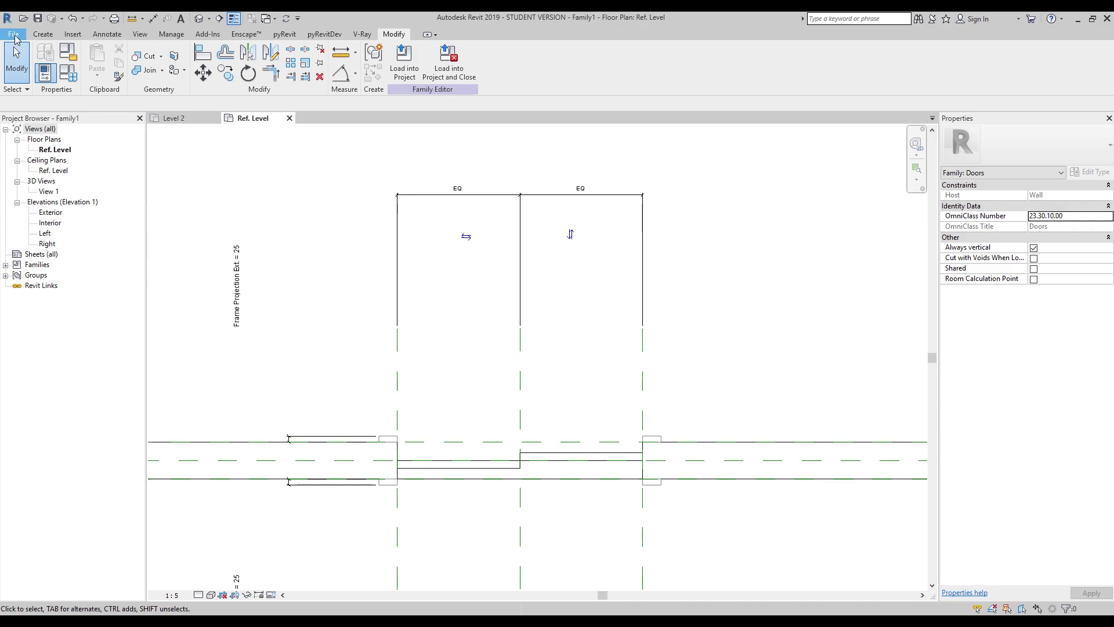
Step: Save the door family as Sliding door in the Documents folder and load it into the Tiny building project
left_click(13, 35)
mouse_move(74, 175)
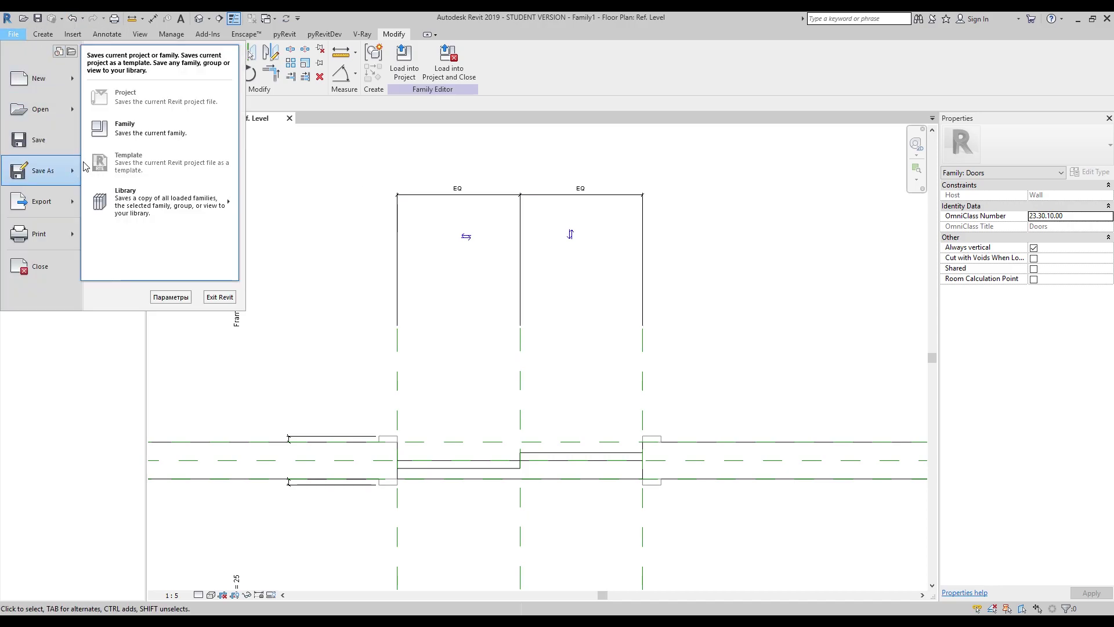
left_click(135, 135)
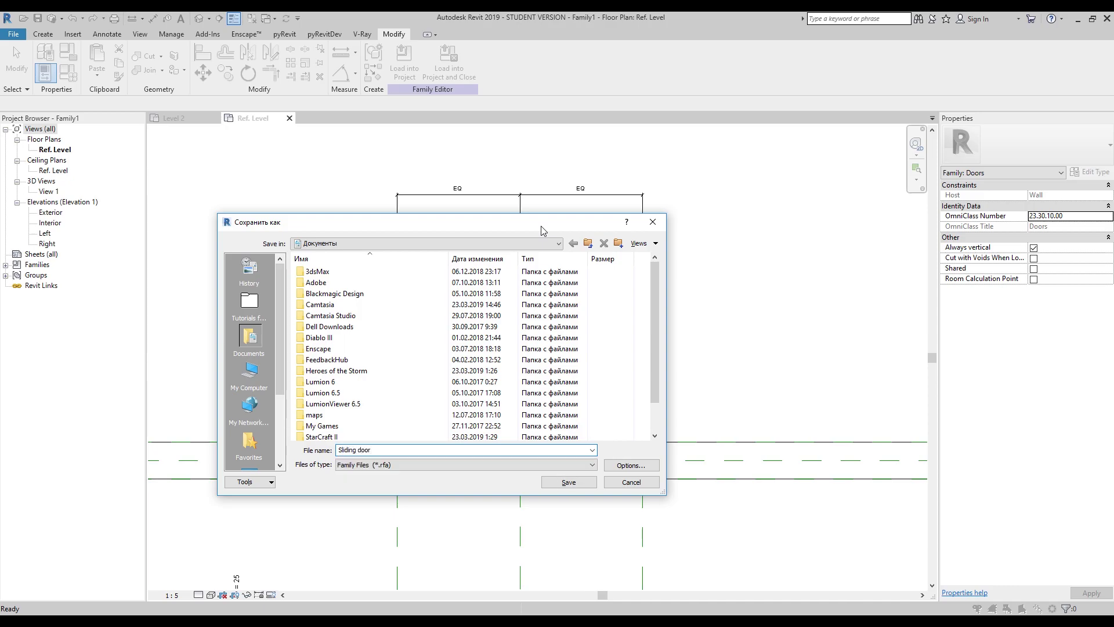
left_click(574, 486)
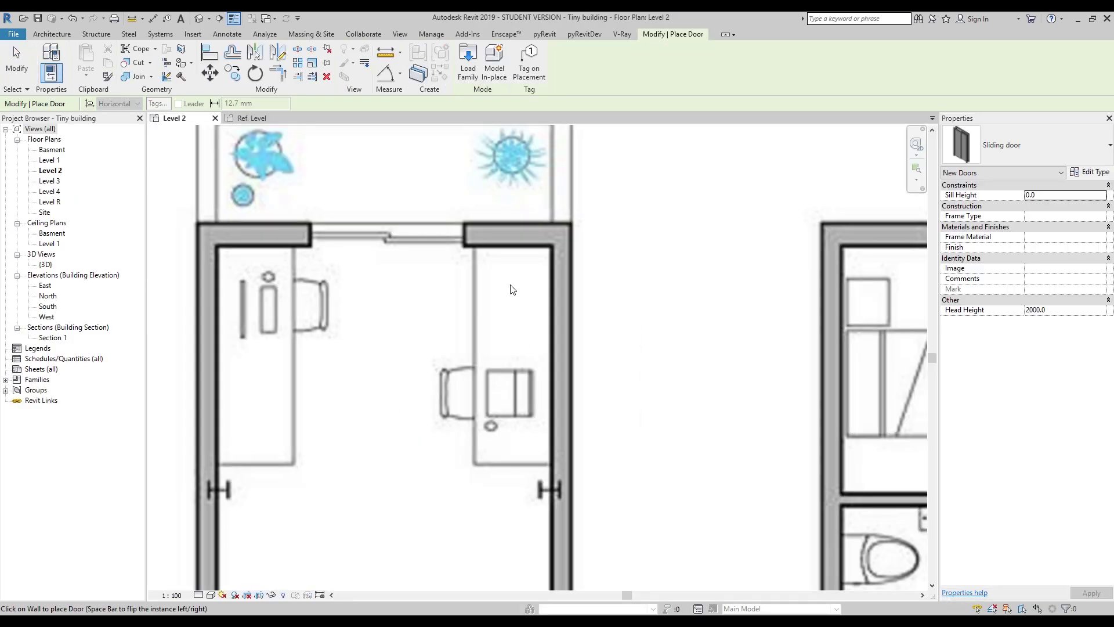
Step: Place a Sliding door on Level 2 near the middle of the wall between the terrace and the interior
scroll(540, 357, "down", 2)
middle_click_drag(637, 405, 530, 256)
scroll(579, 318, "up", 6)
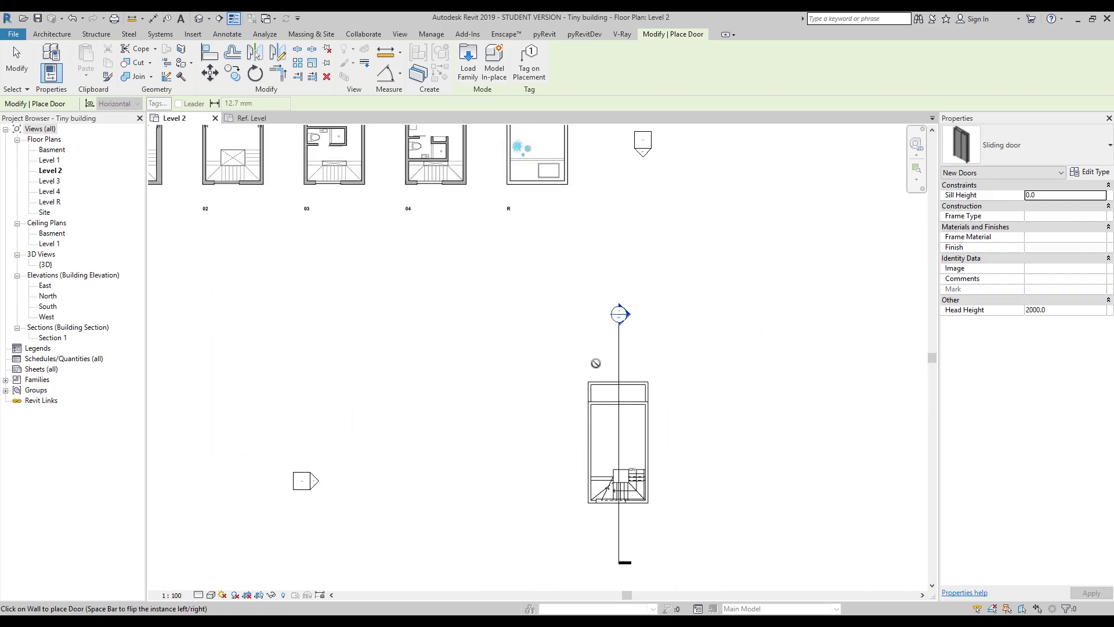
scroll(638, 480, "up", 3)
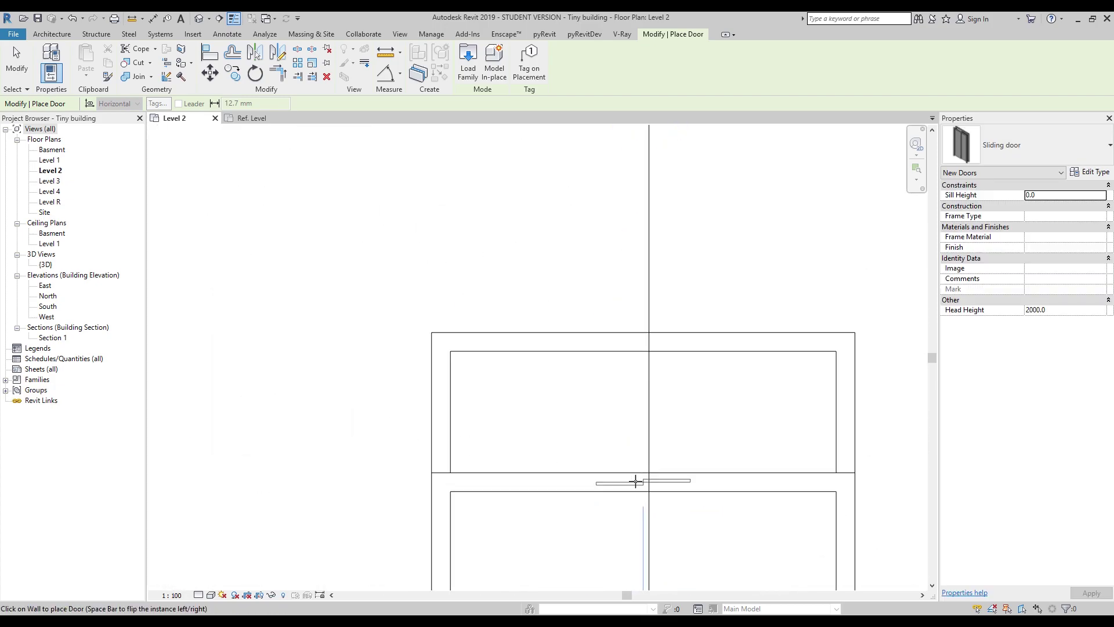
left_click(637, 480)
middle_click_drag(636, 480, 593, 369)
key("Escape")
key("Escape")
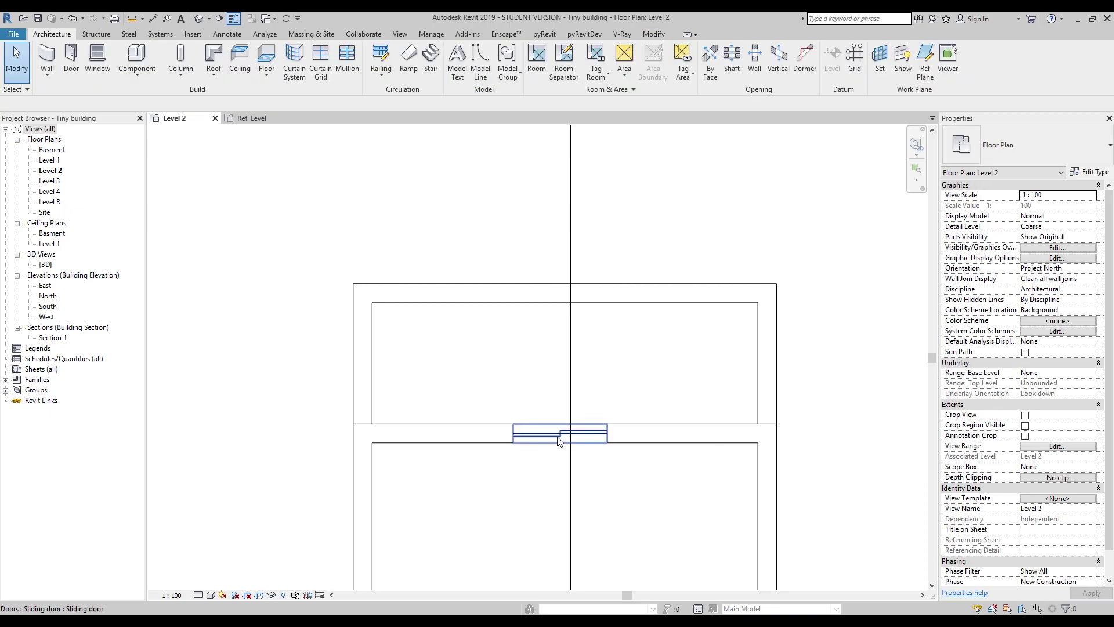
Step: Flip the facing of the placed sliding door in the Level 2 terrace wall
left_click(561, 436)
middle_click_drag(612, 431, 574, 383)
scroll(550, 373, "up", 2)
left_click(535, 241)
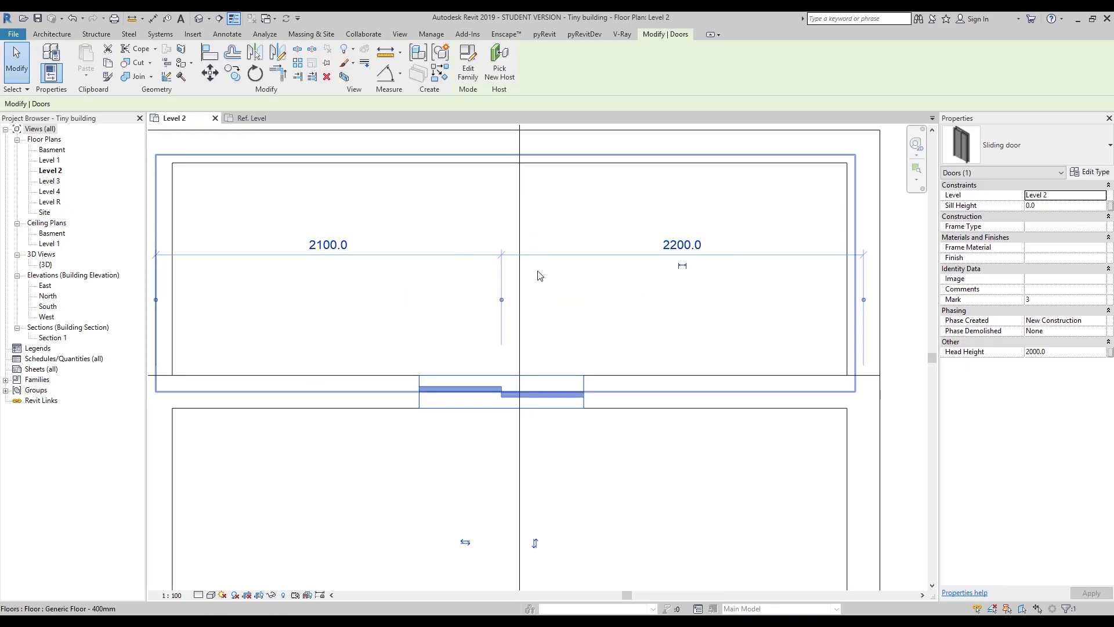
key("Escape")
Step: Compare the placed sliding door on Level 2 with the floor plans in the reference image
scroll(522, 318, "down", 2)
scroll(558, 346, "down", 6)
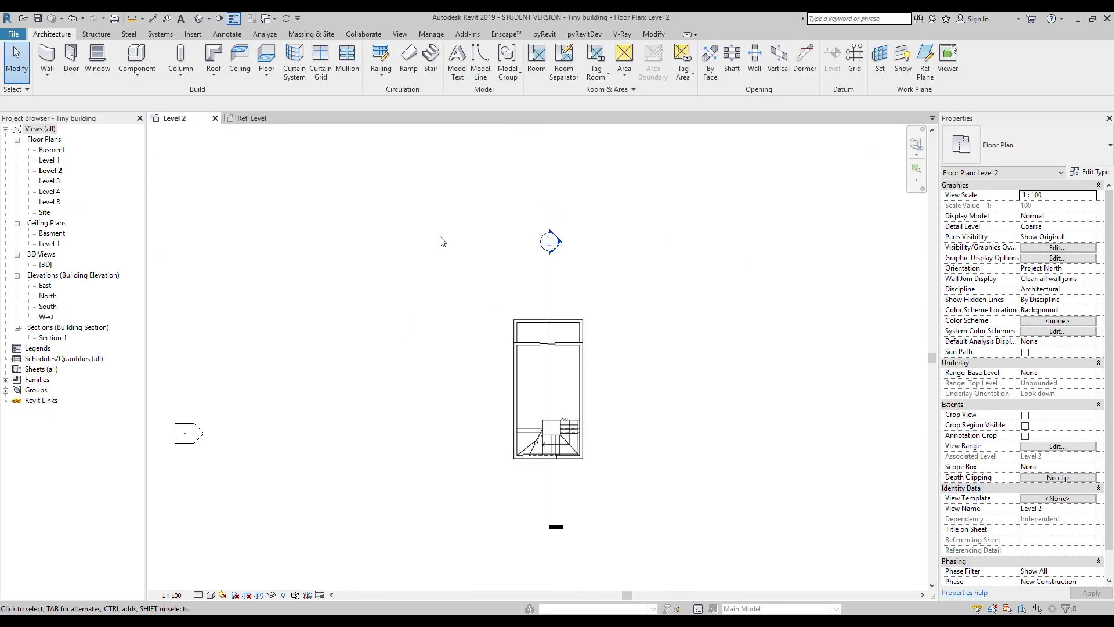
middle_click_drag(443, 242, 713, 517)
scroll(379, 246, "up", 6)
scroll(343, 302, "down", 7)
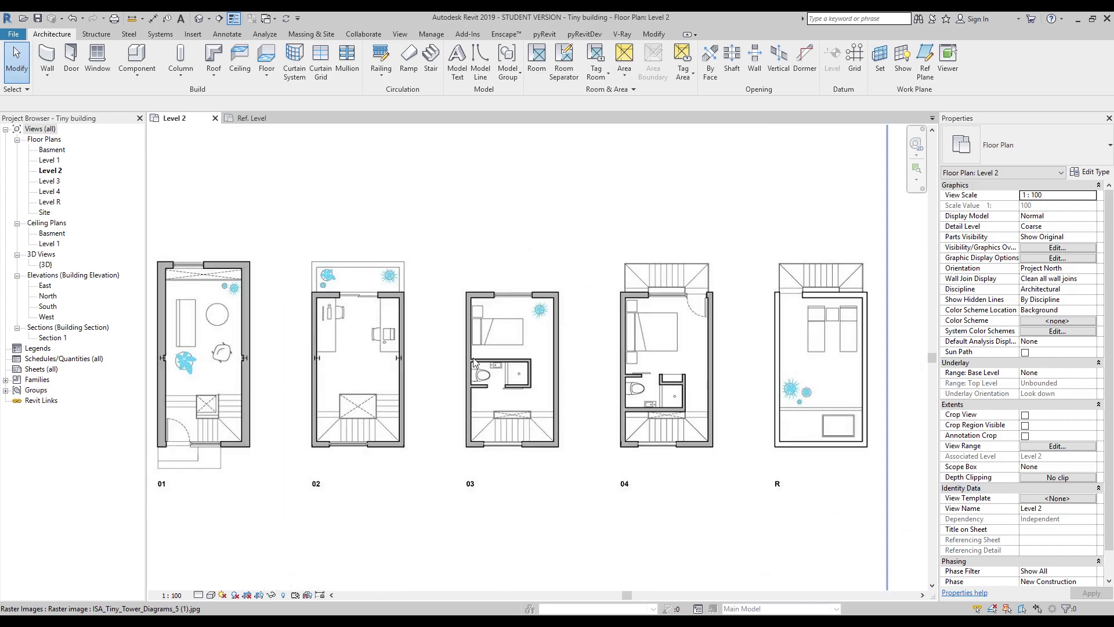
middle_click_drag(644, 514, 519, 267)
scroll(614, 370, "up", 10)
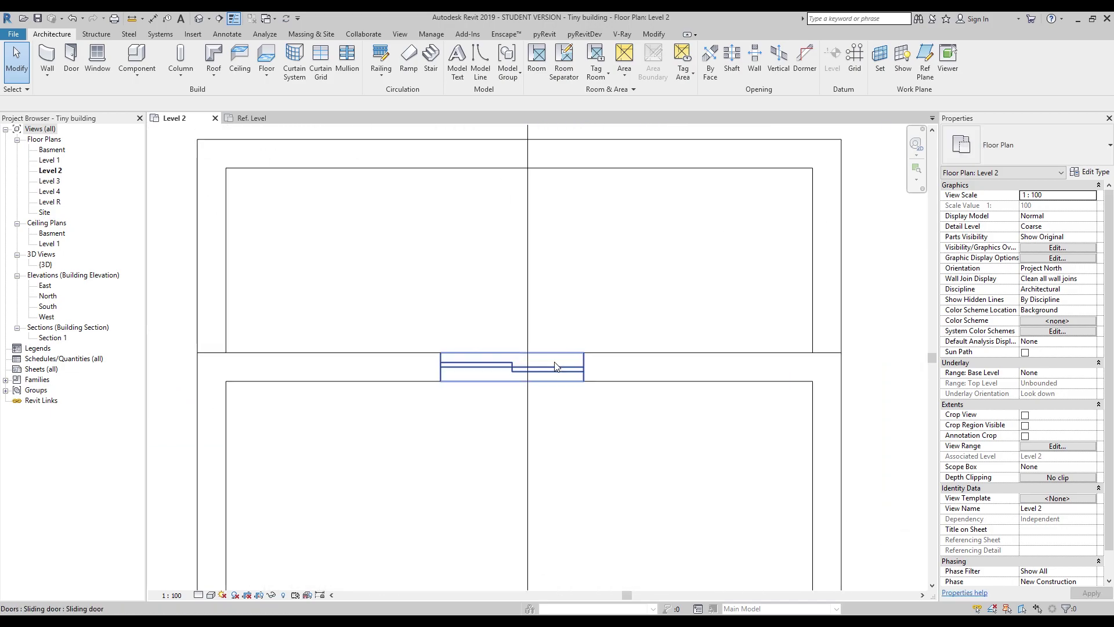
Step: Isolate the Level 2 sliding door in the 3D view with a selection box and inspect its panels and frame
left_click(549, 369)
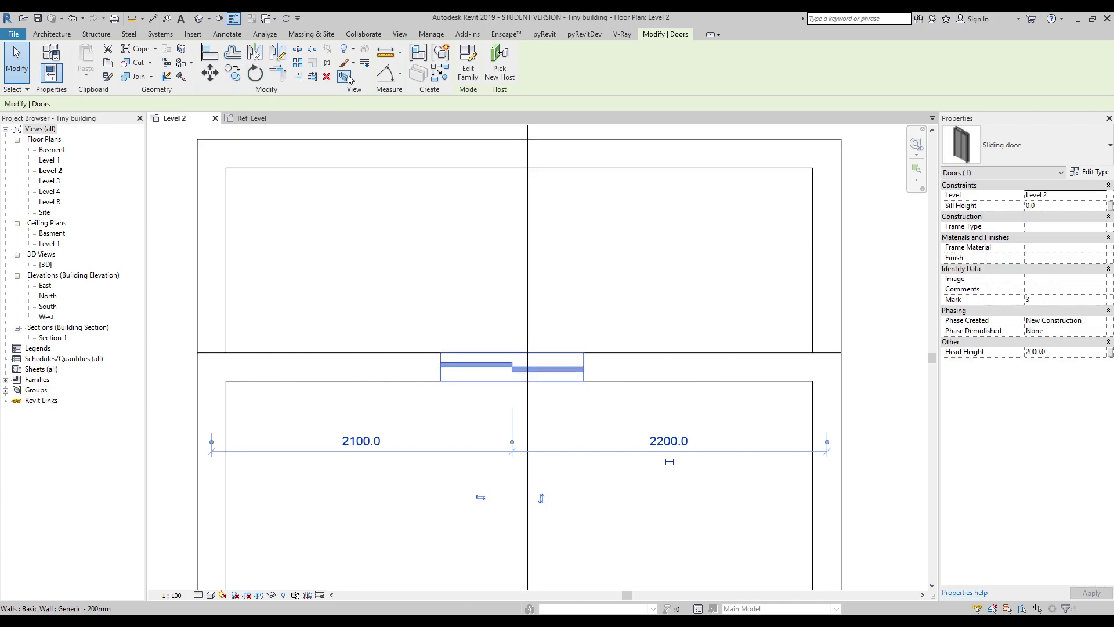
scroll(534, 310, "down", 2)
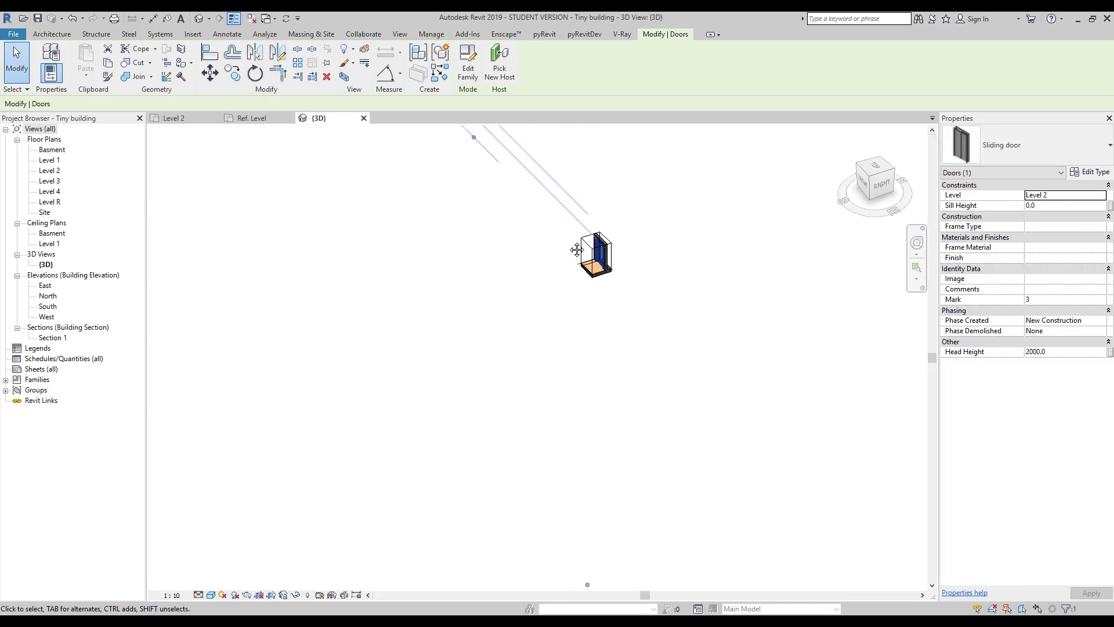
middle_click_drag(577, 249, 677, 250, "shift")
left_click(676, 248)
scroll(616, 187, "up", 4)
scroll(591, 321, "up", 3)
middle_click_drag(613, 345, 611, 307, "shift")
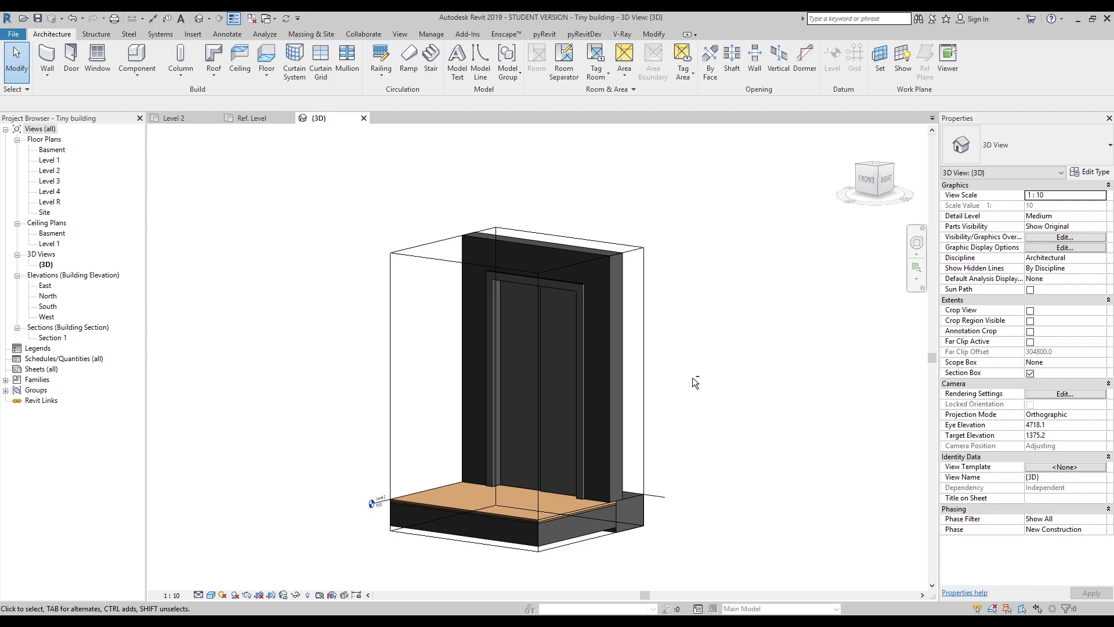
middle_click_drag(692, 378, 559, 387, "shift")
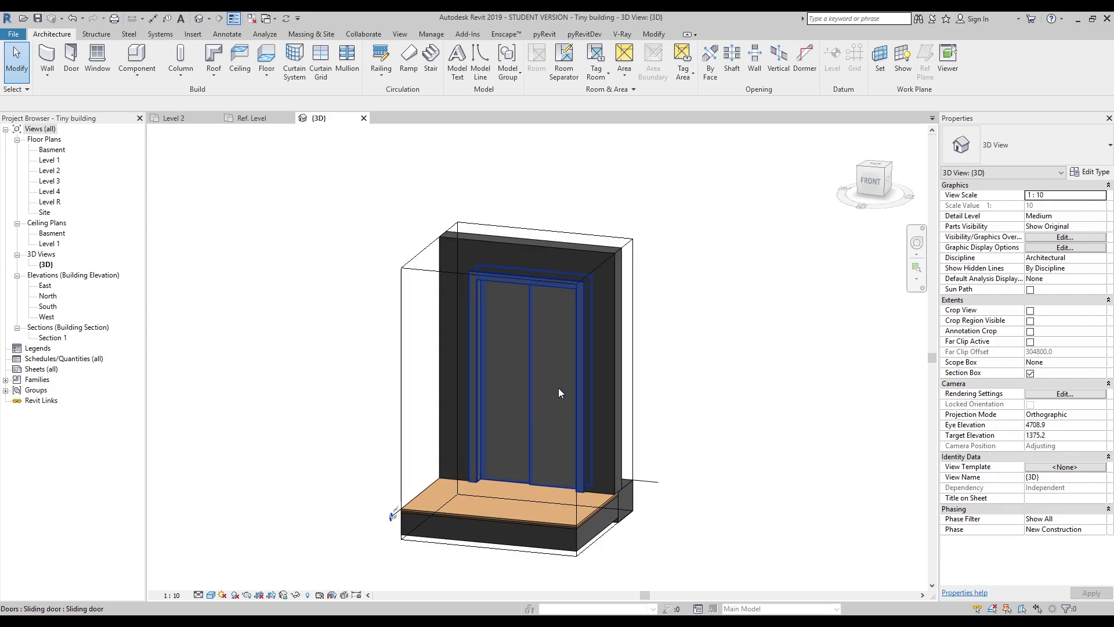
Step: Reopen the Sliding door family's Ref. Level plan and assign the Glass material to the left door panel
double_click(566, 337)
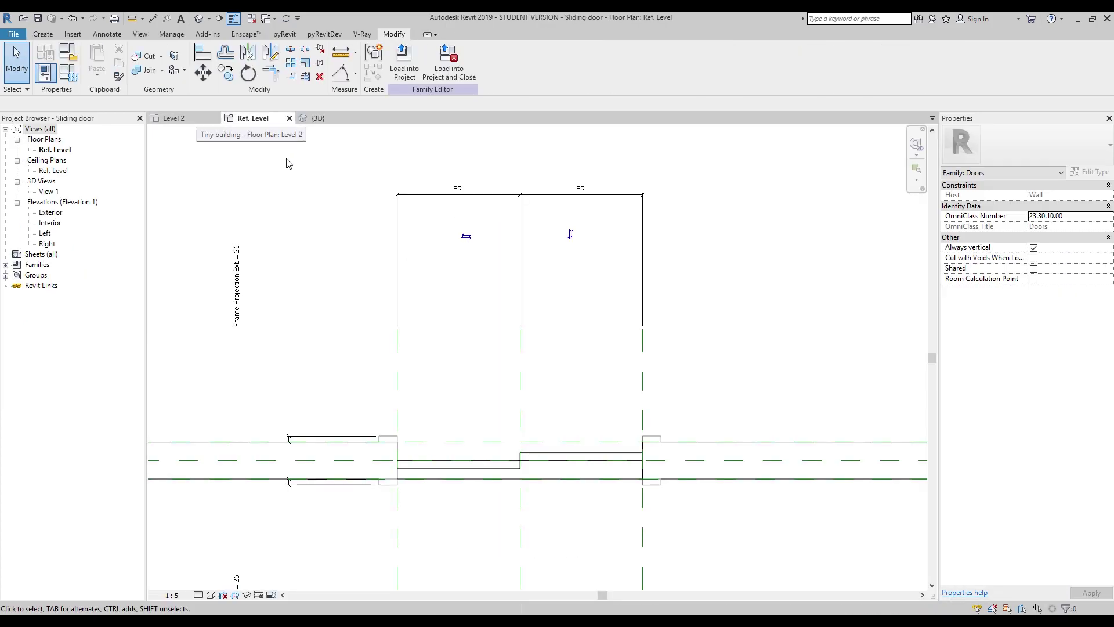
left_click(478, 476)
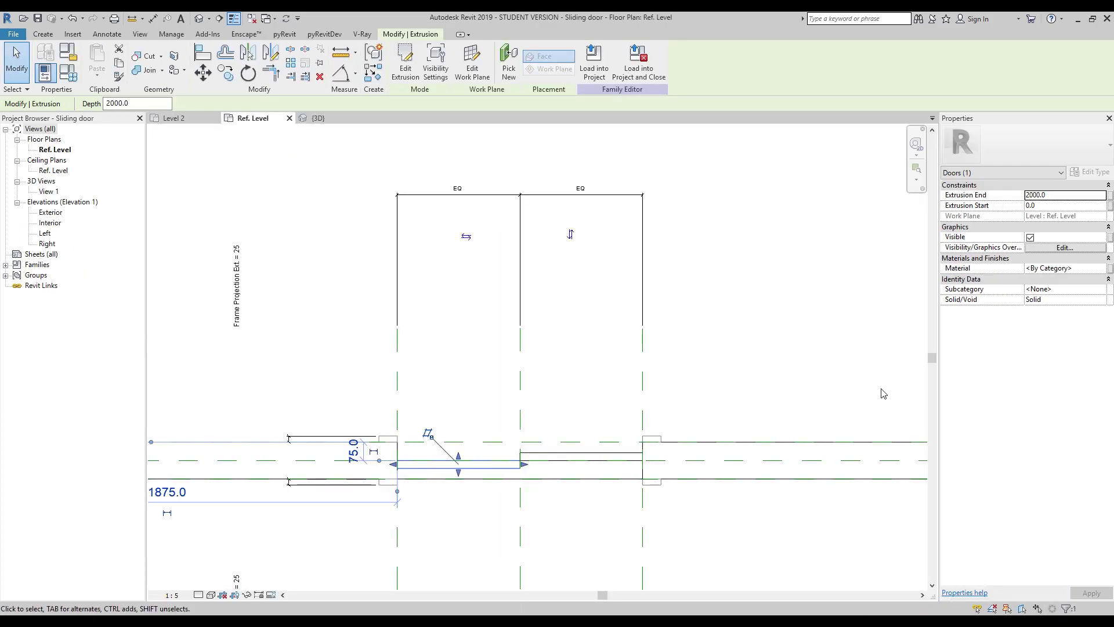
left_click(1112, 269)
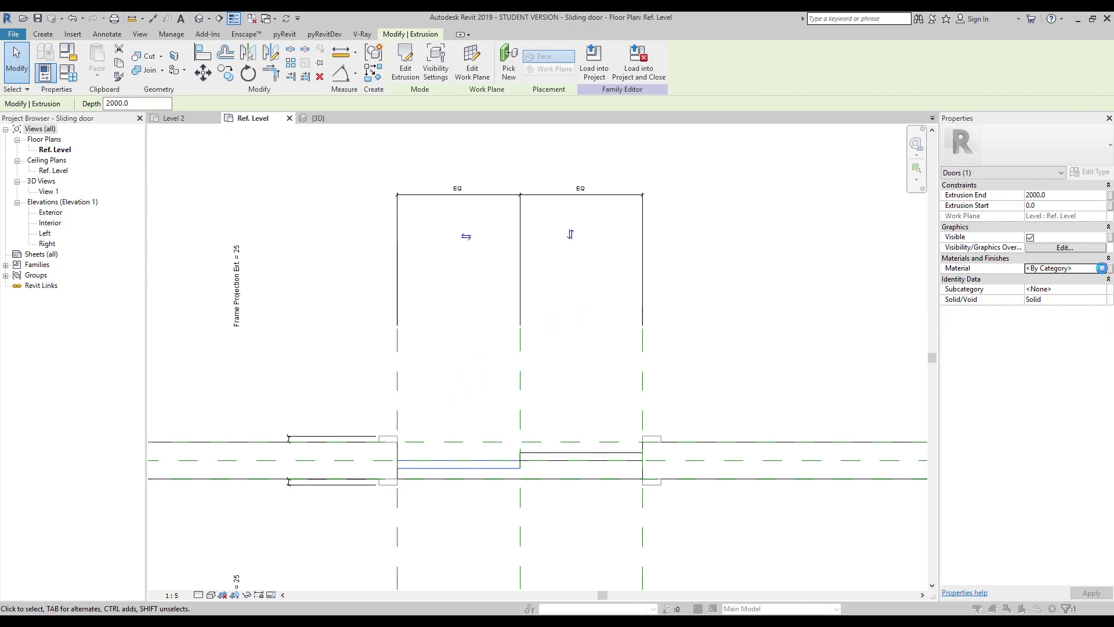
left_click(1101, 268)
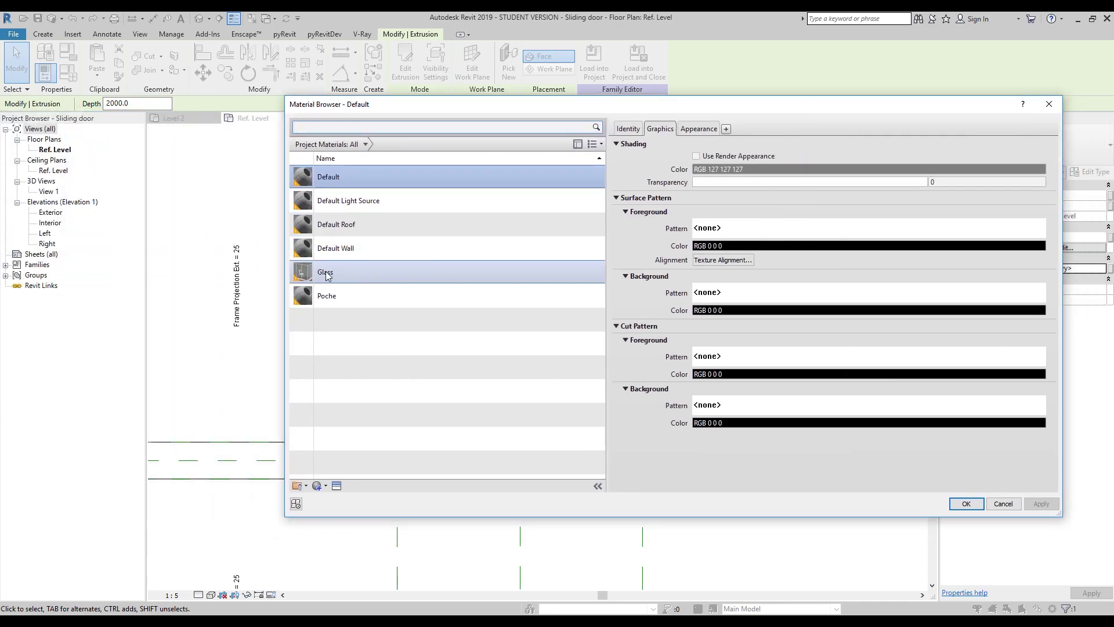
left_click(362, 277)
left_click(966, 505)
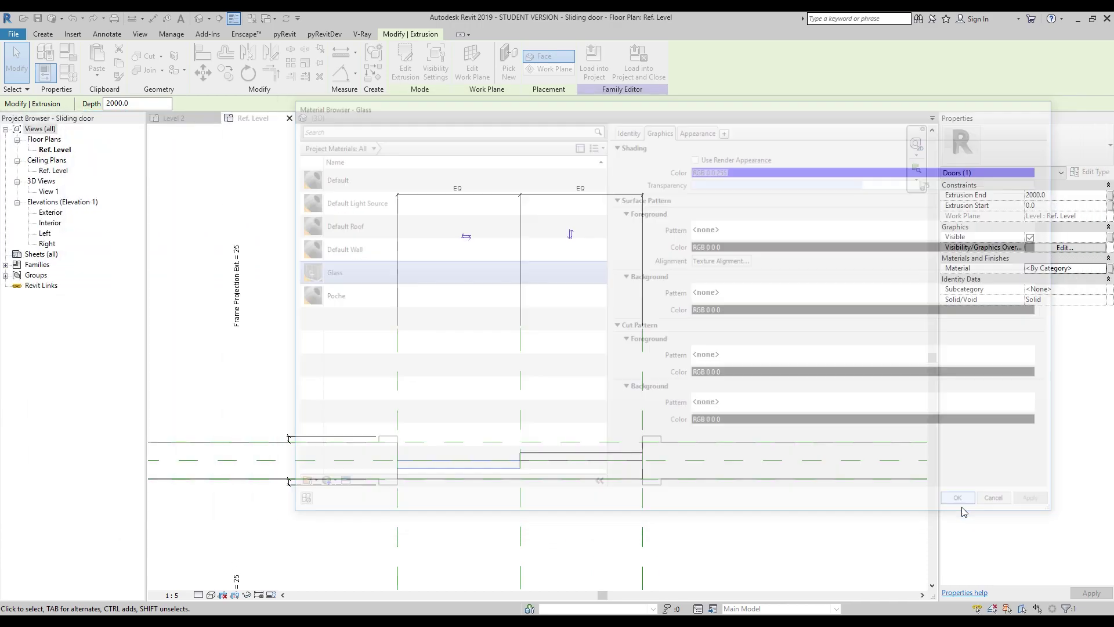
Step: Assign the Glass material to the right door panel's extrusion
left_click(1103, 269)
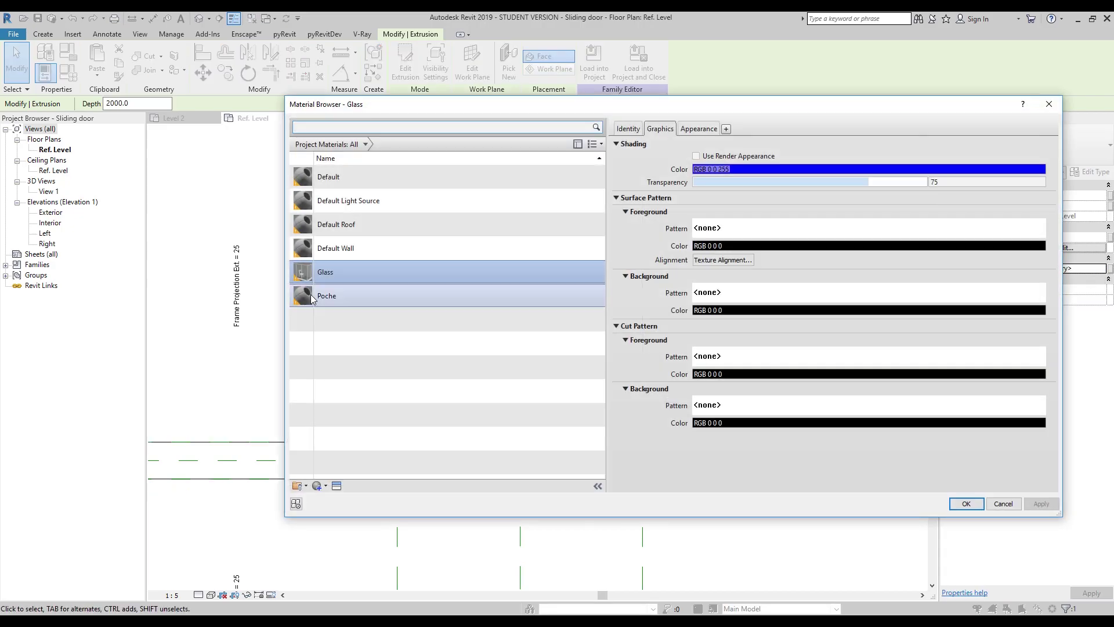
left_click(980, 505)
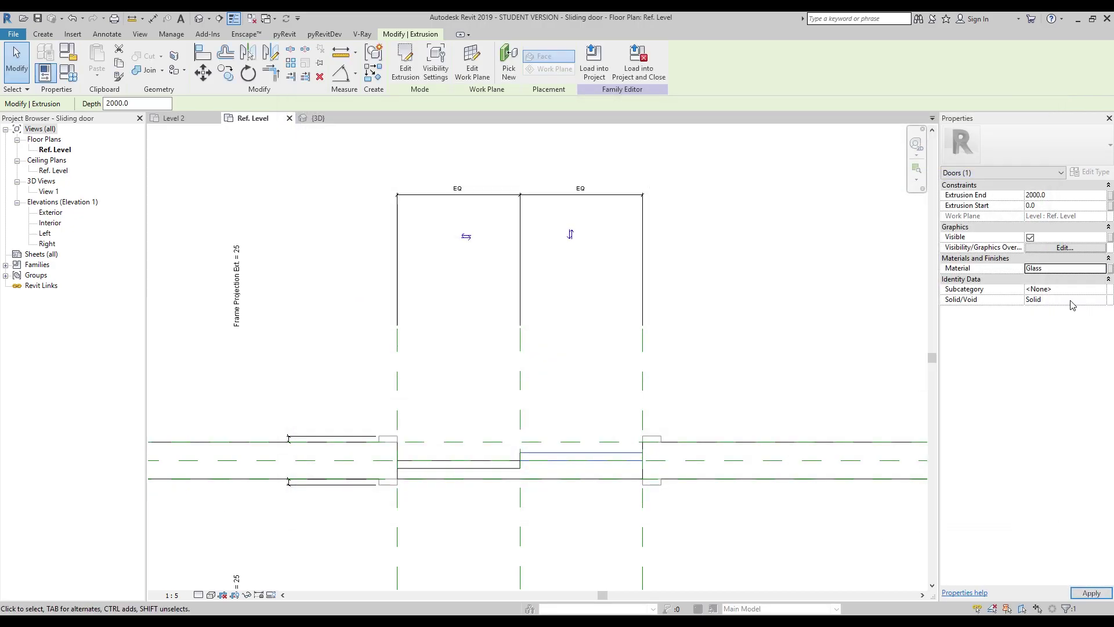
left_click(729, 341)
Step: Review the element visibility settings of the door frames on both sides of the wall
left_click(657, 442)
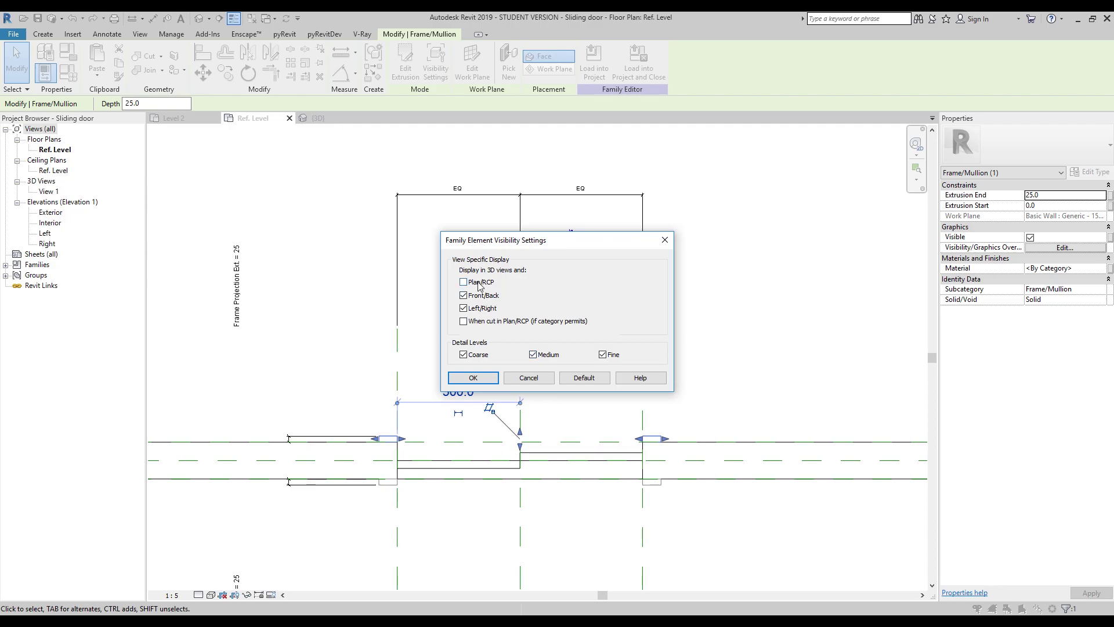
left_click(473, 378)
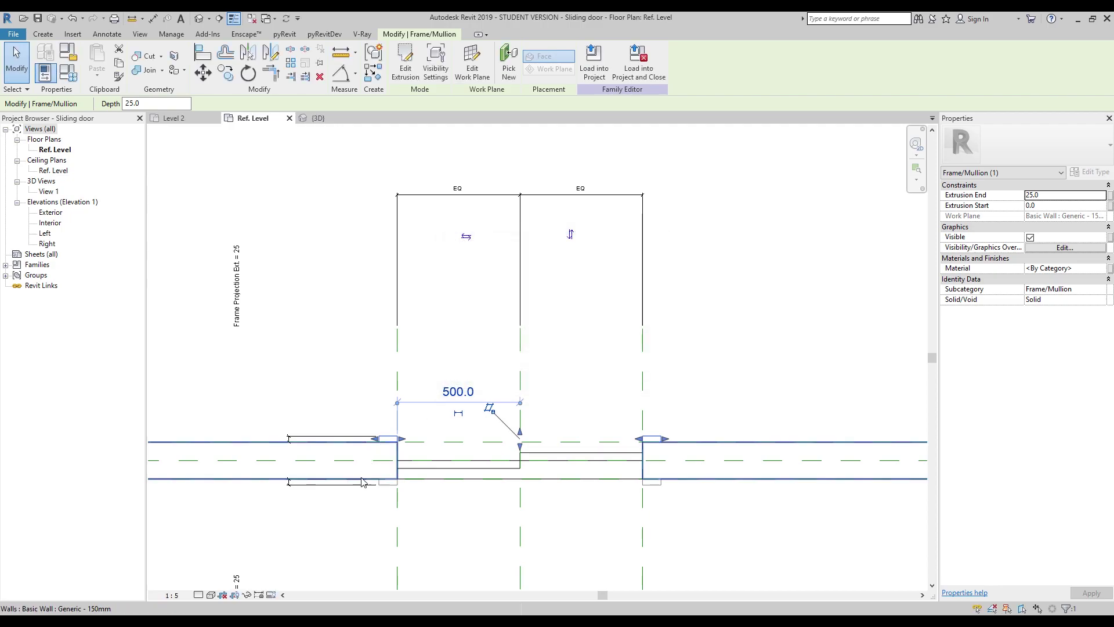
left_click(430, 76)
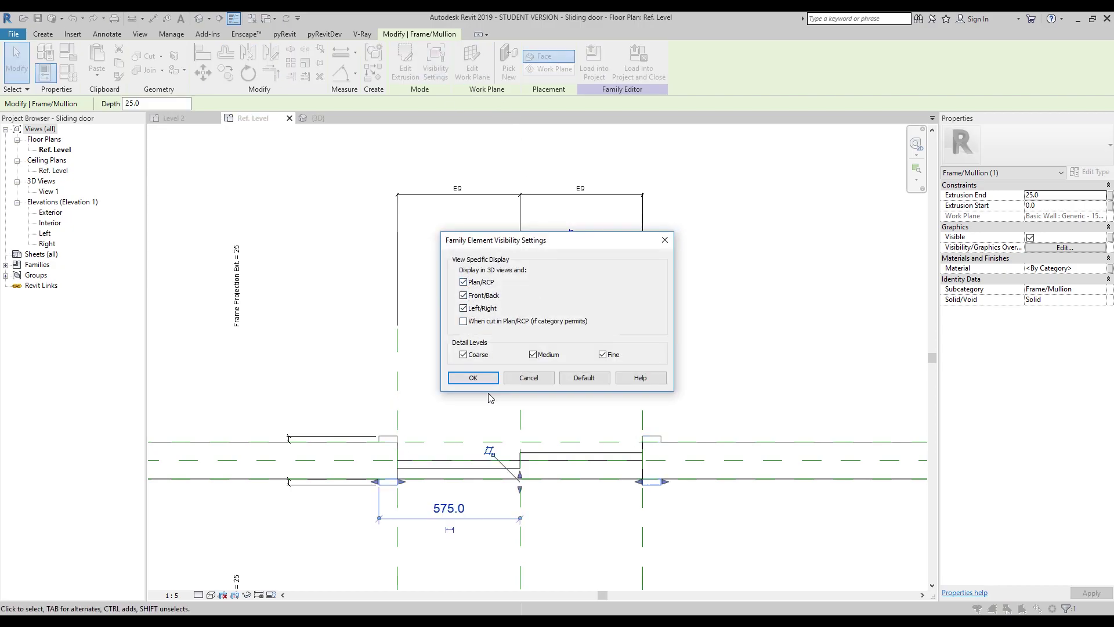
left_click(473, 378)
Step: Reload the updated Sliding door family into the Tiny building project
key("Escape")
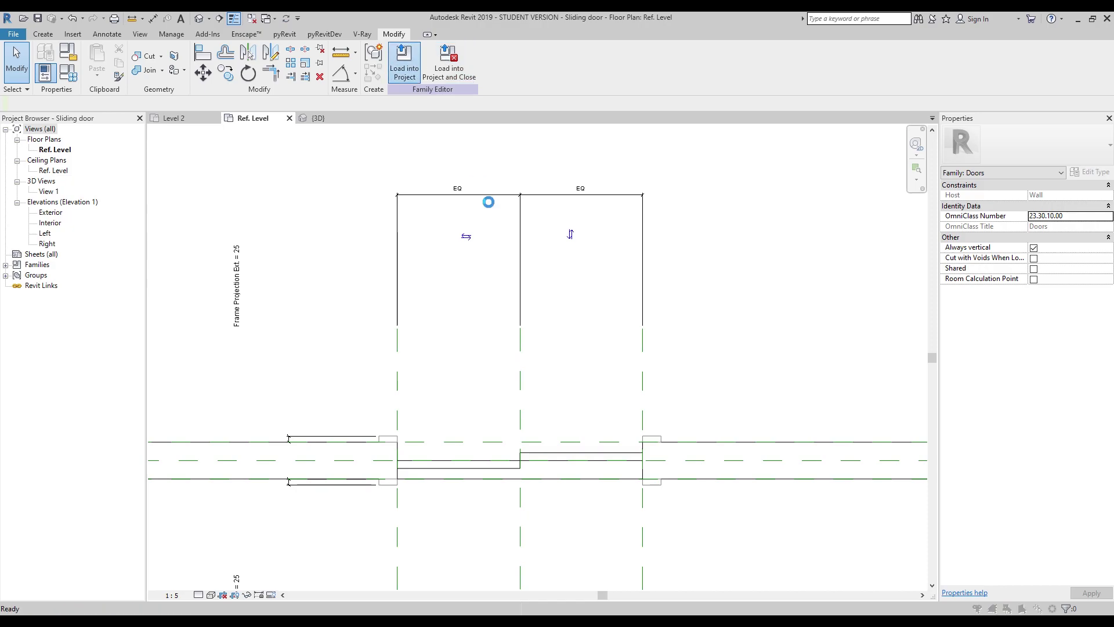
left_click(499, 283)
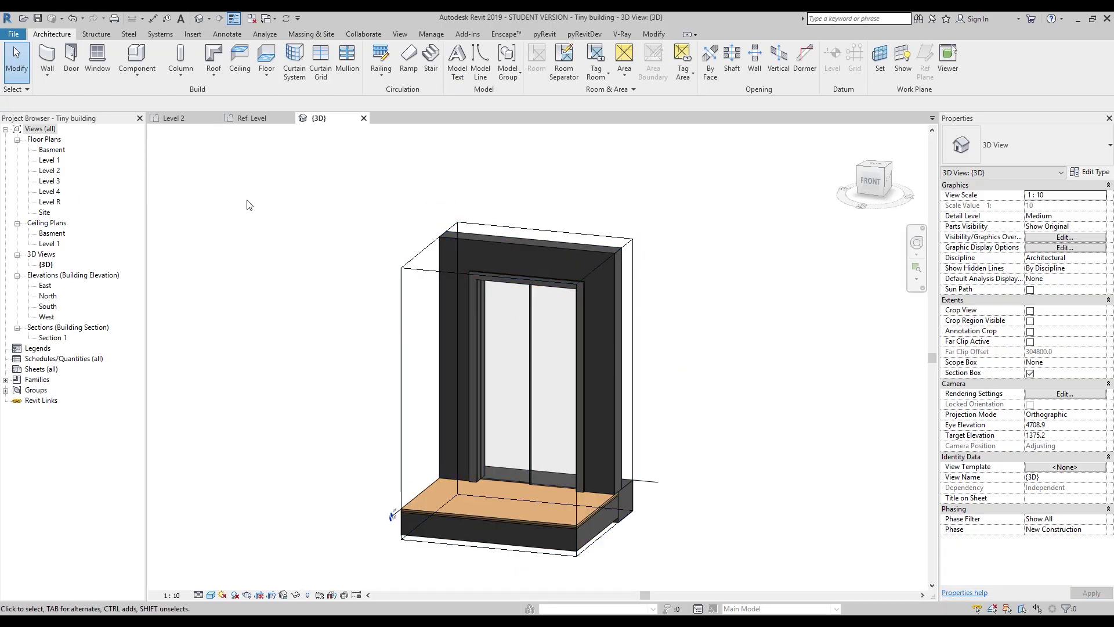
Step: Return to the Level 2 floor plan of the Tiny building project and set its detail level to Fine
left_click(245, 118)
left_click(185, 118)
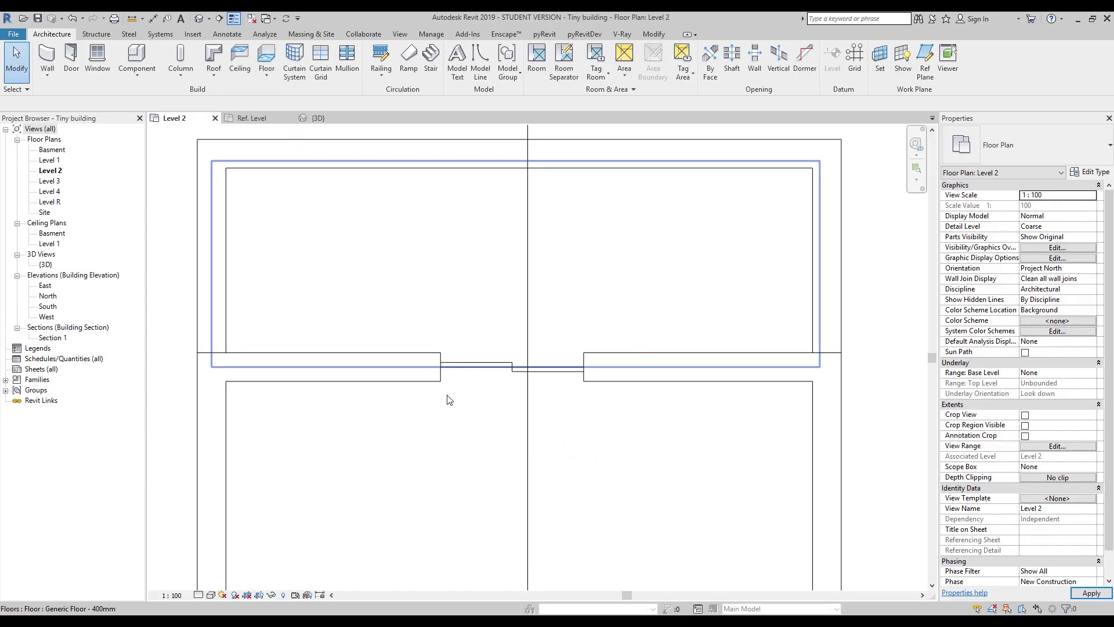
scroll(525, 343, "down", 3)
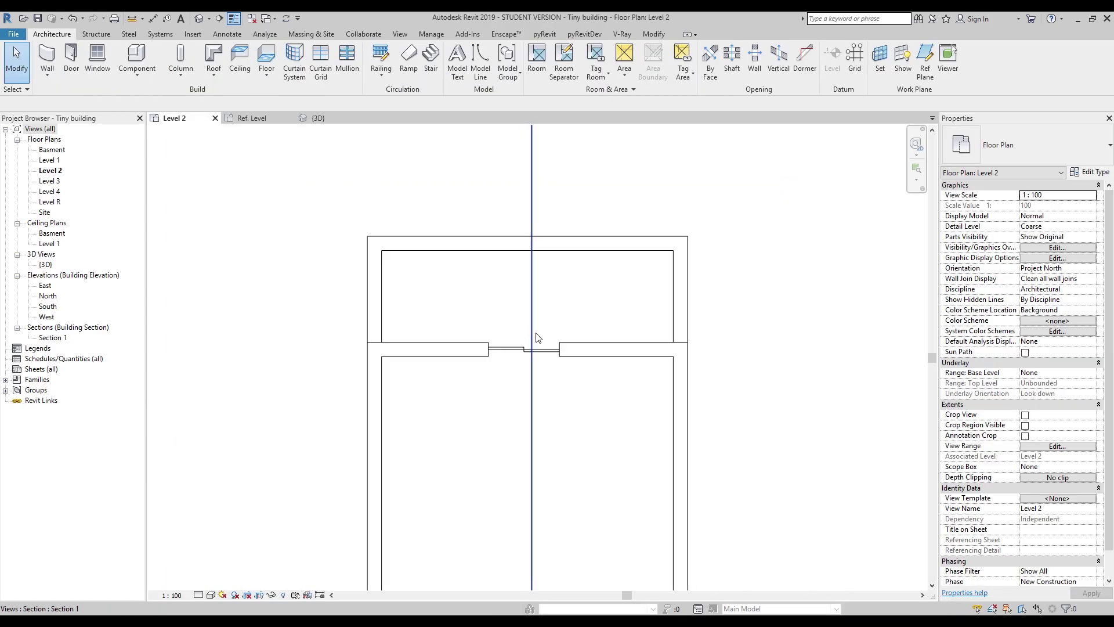
left_click(199, 594)
left_click(214, 583)
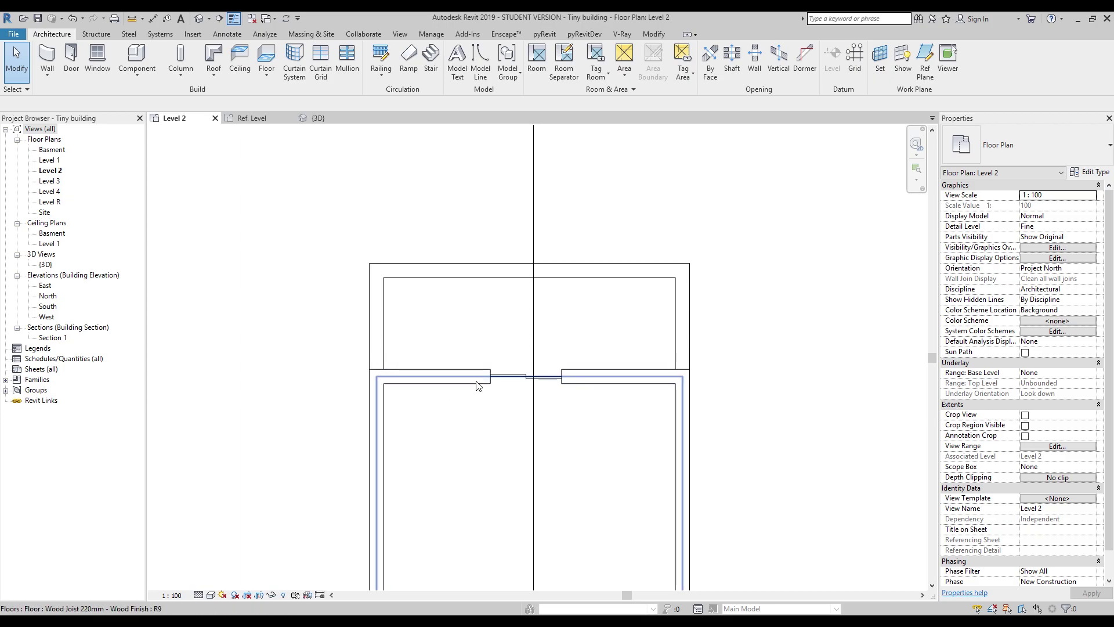
Step: Compare the sliding door's appearance in the Level 2 plan with the sliding door drawn on the raster reference plans
scroll(514, 378, "up", 3)
scroll(510, 378, "down", 3)
scroll(509, 377, "up", 5)
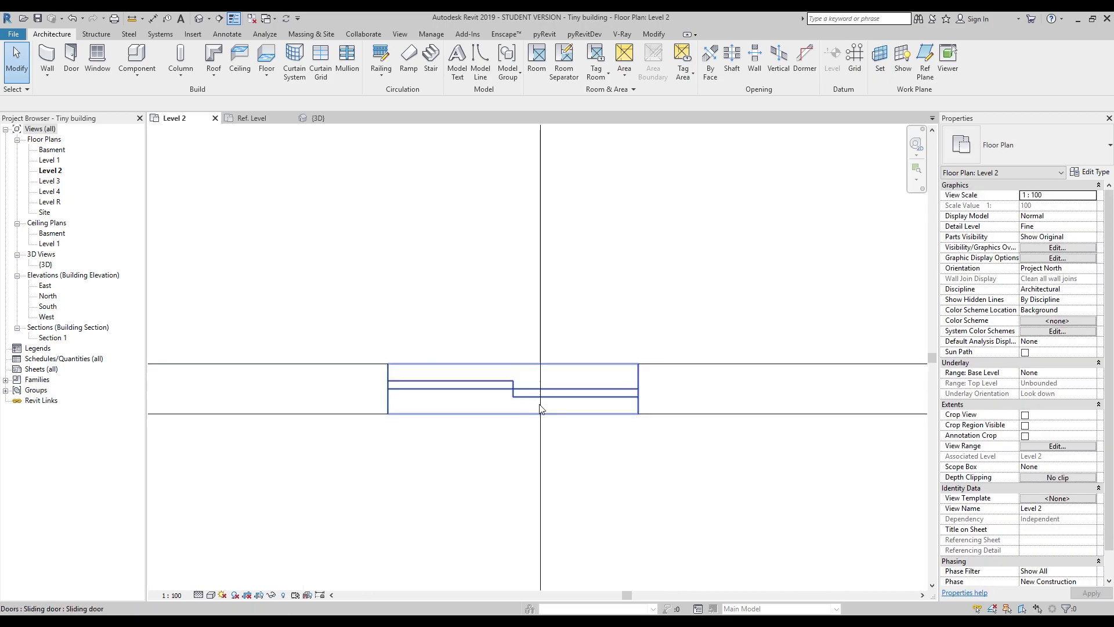
scroll(471, 417, "down", 10)
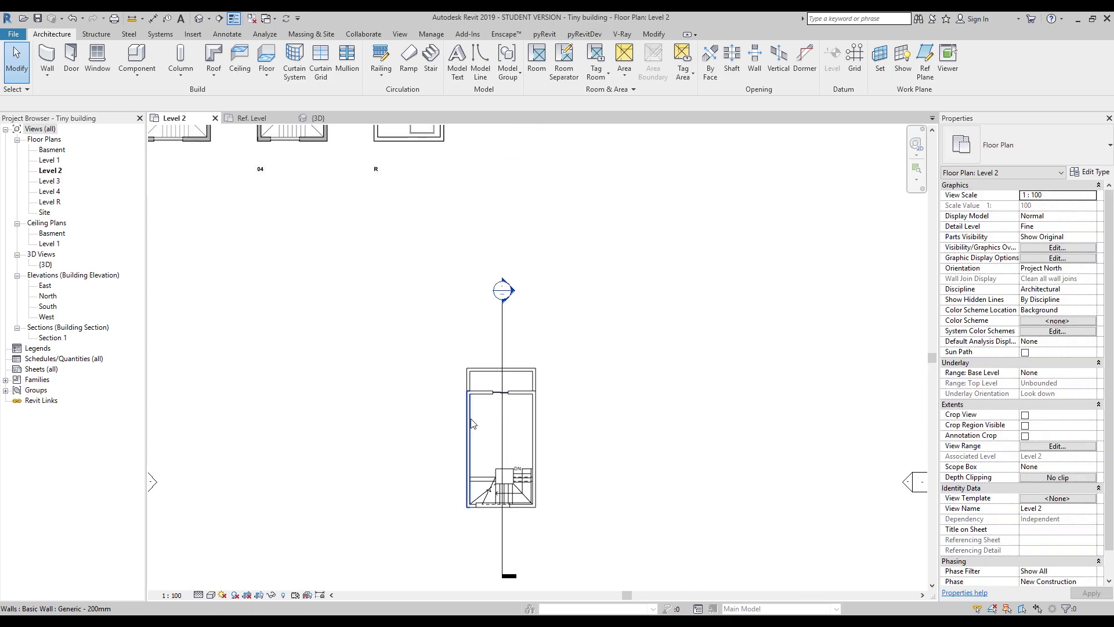
scroll(471, 424, "down", 2)
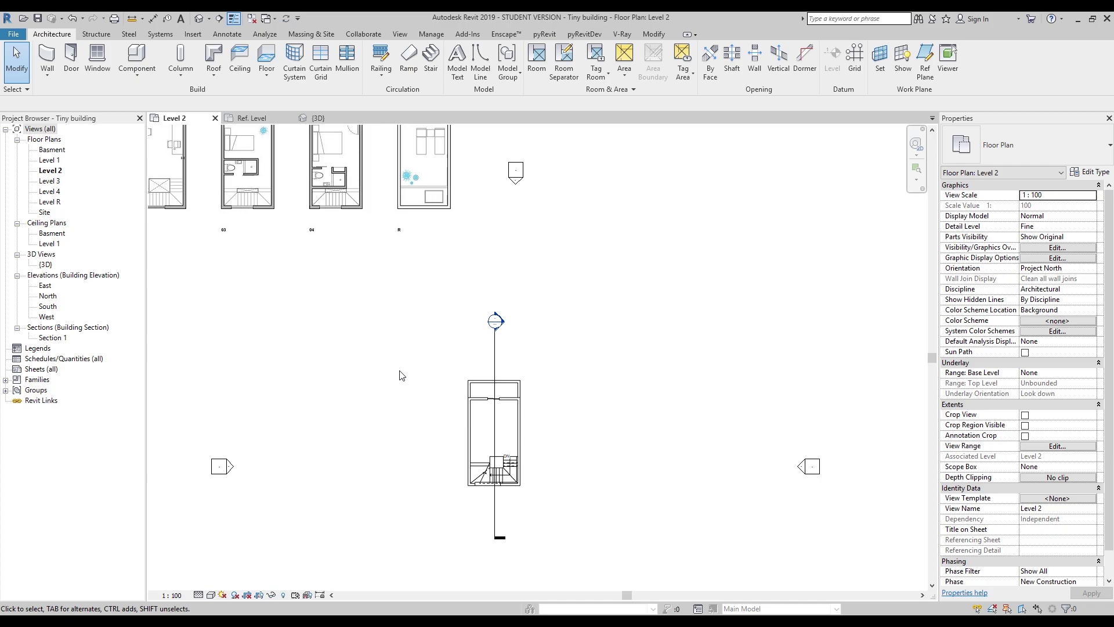
middle_click_drag(428, 378, 642, 498)
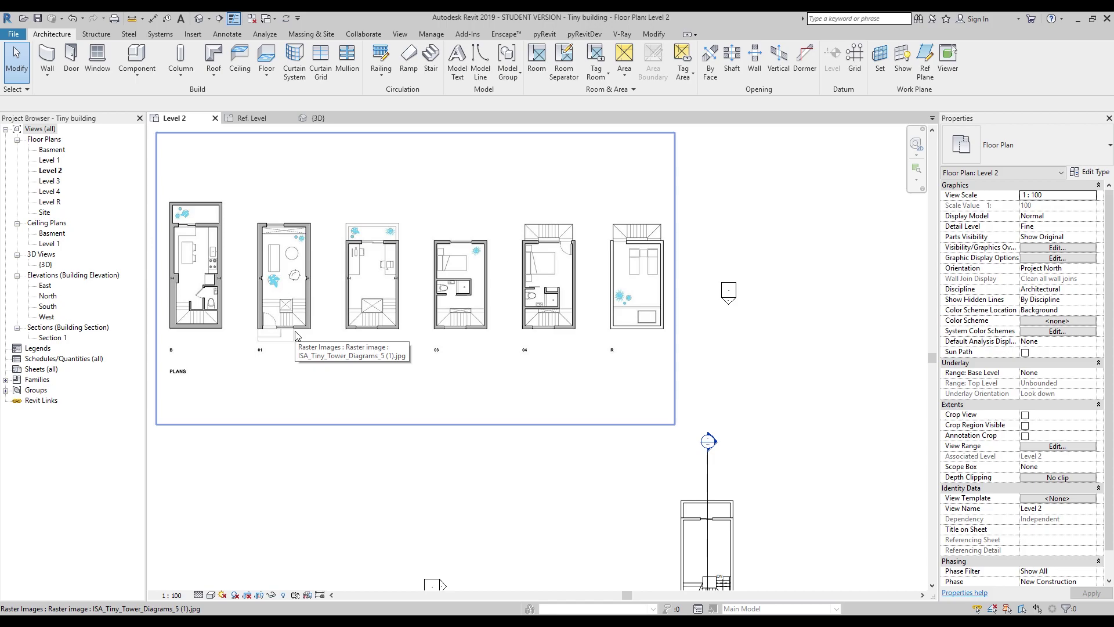
scroll(416, 252, "up", 5)
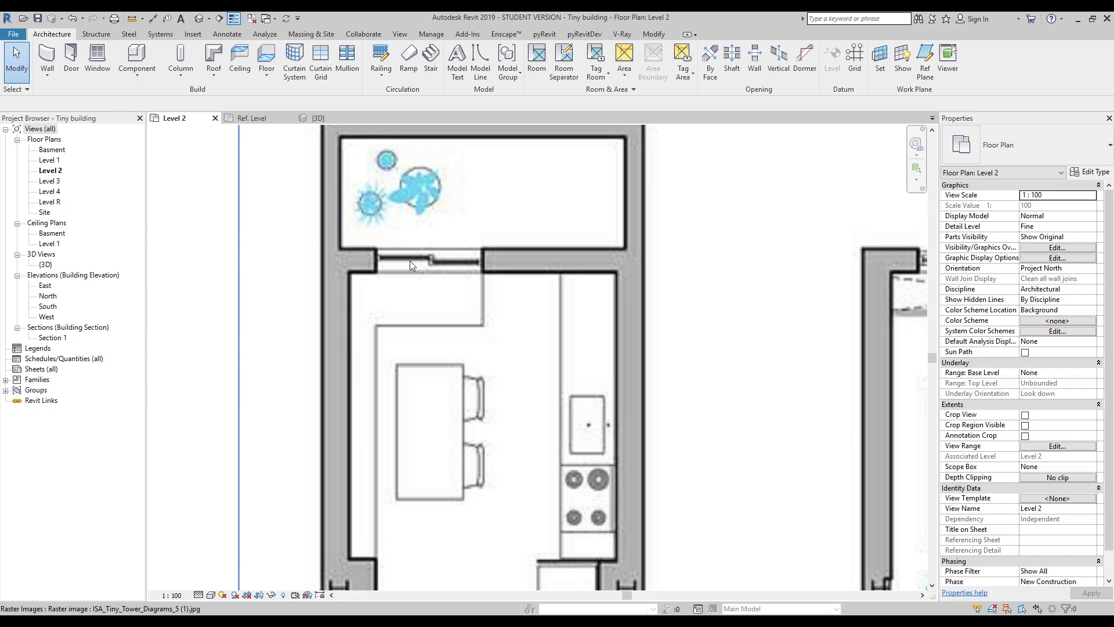
scroll(472, 260, "down", 7)
Step: Rename the type of the Level 2 sliding door to 1000x2000
middle_click_drag(850, 510, 516, 266)
scroll(516, 262, "up", 5)
scroll(500, 211, "up", 2)
left_click(506, 193)
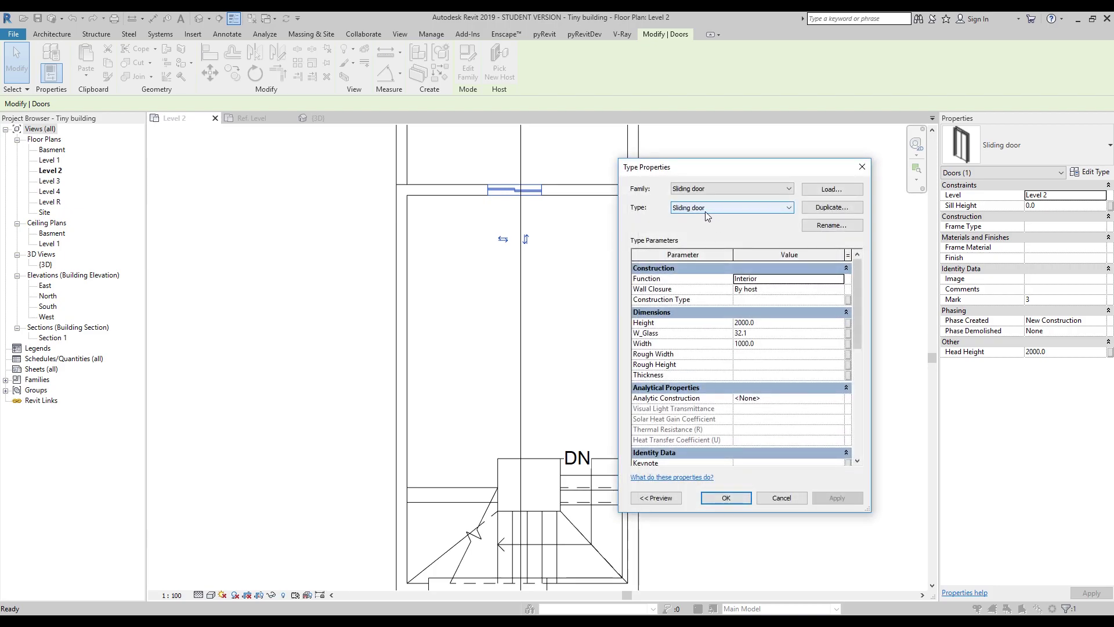
left_click(706, 212)
left_click(733, 208)
left_click(831, 226)
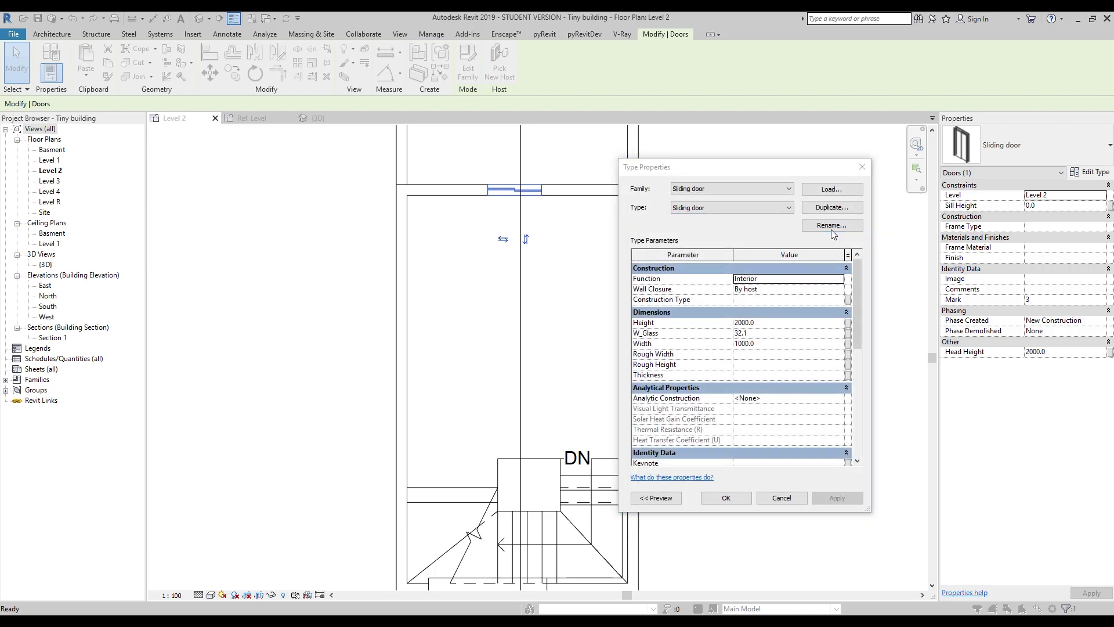
left_click_drag(762, 304, 761, 227)
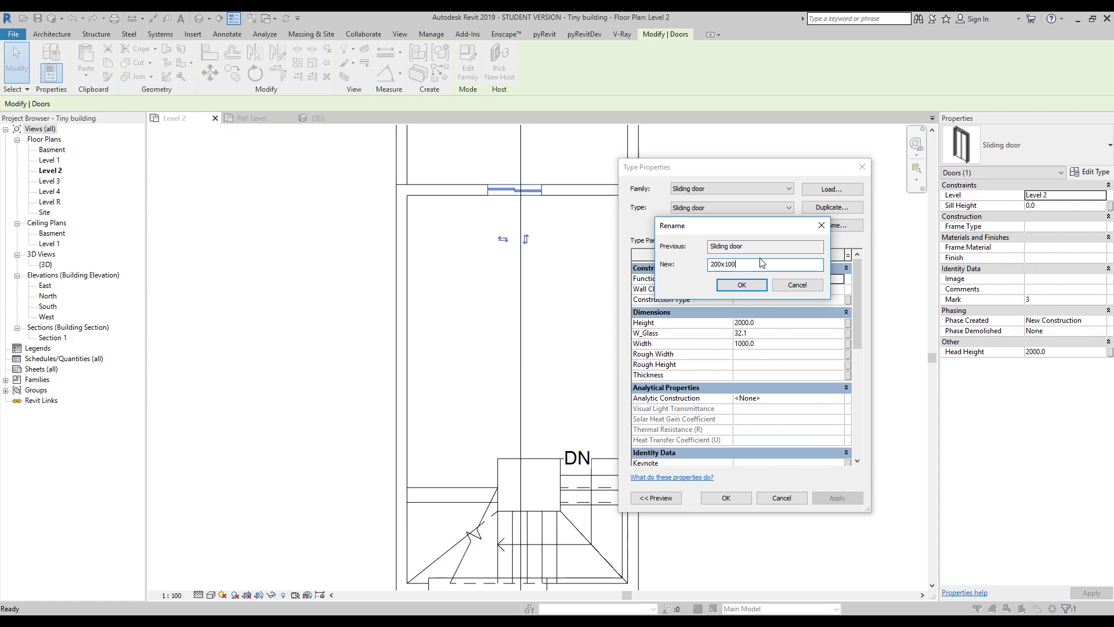
key("BackSpace")
key("BackSpace")
key("BackSpace")
key("BackSpace")
key("BackSpace")
key("BackSpace")
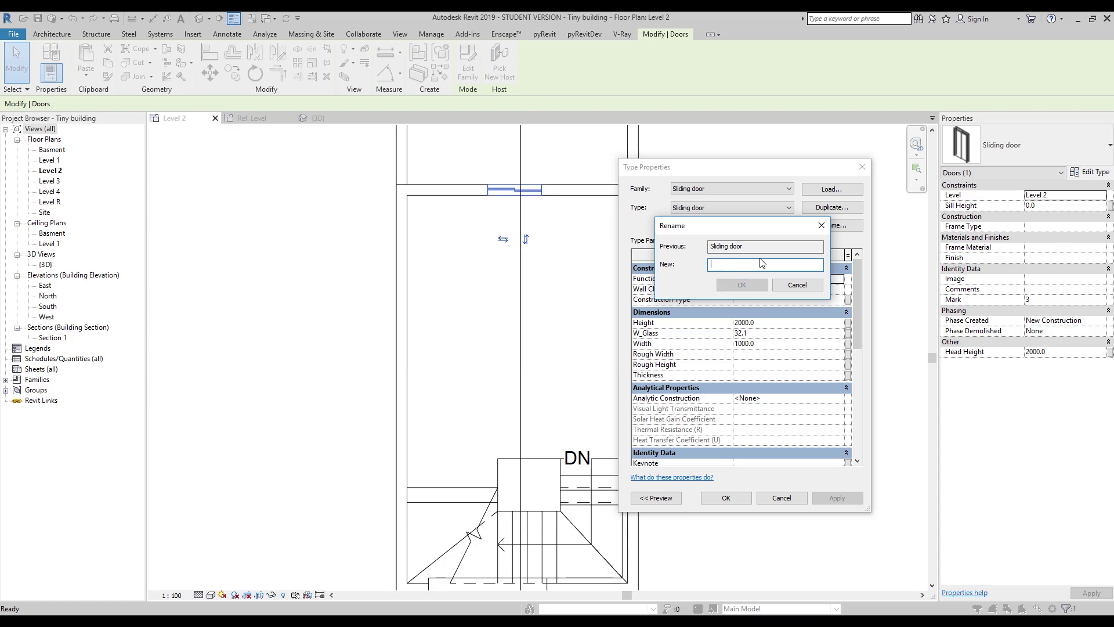
type("1000x2000")
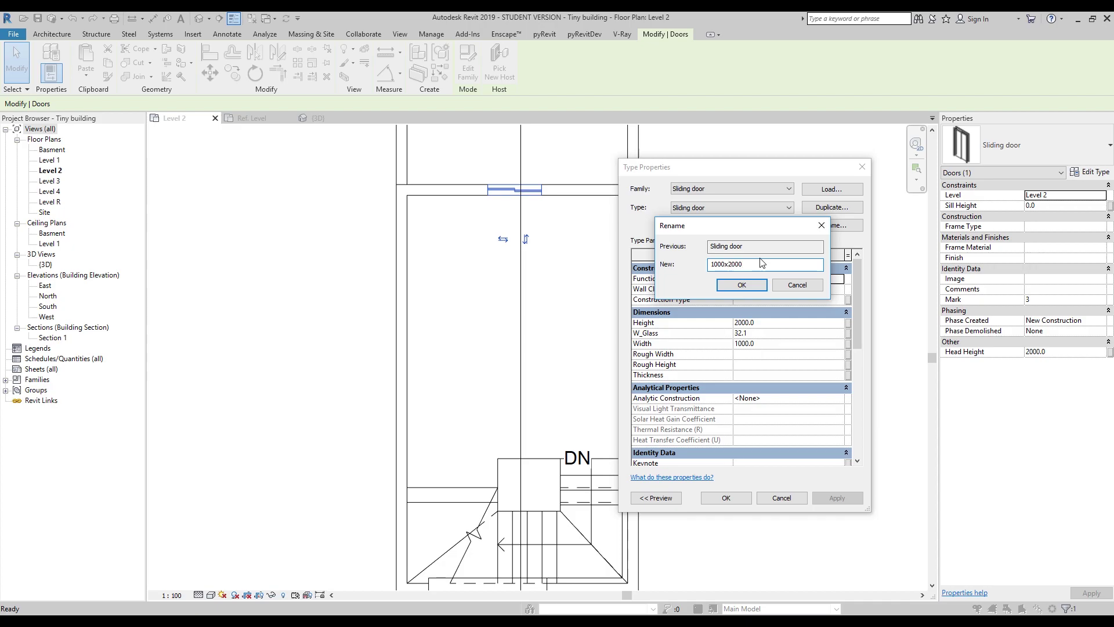
left_click(740, 285)
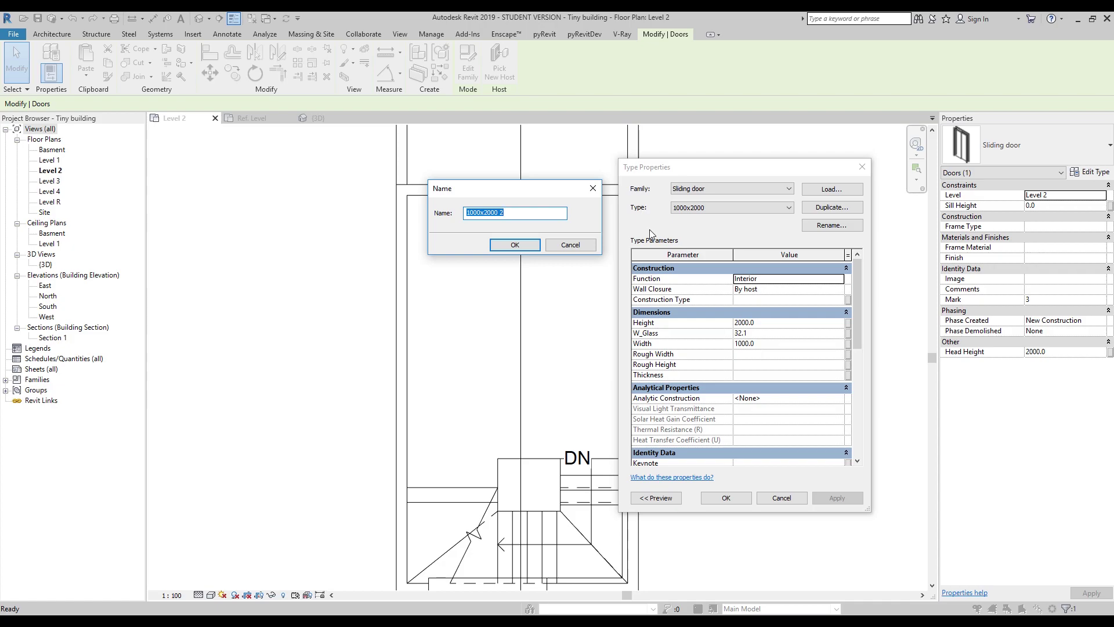
Step: Duplicate the sliding door type as 2000x2000, set its width to 2000, and apply it to the Level 2 door
type("2000x2000")
left_click(514, 244)
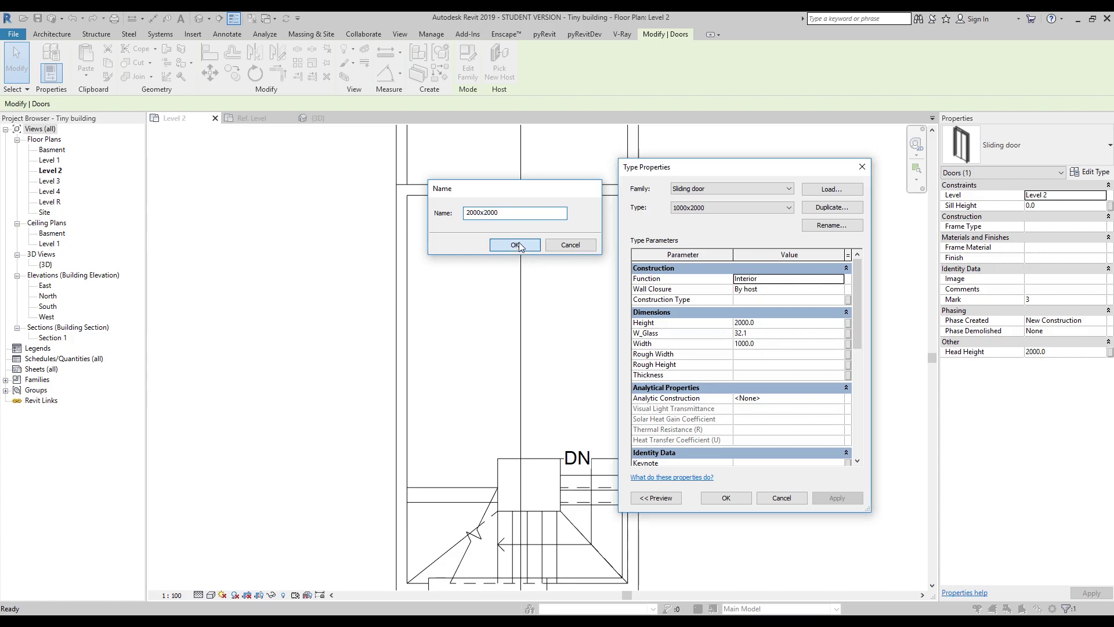
left_click(766, 347)
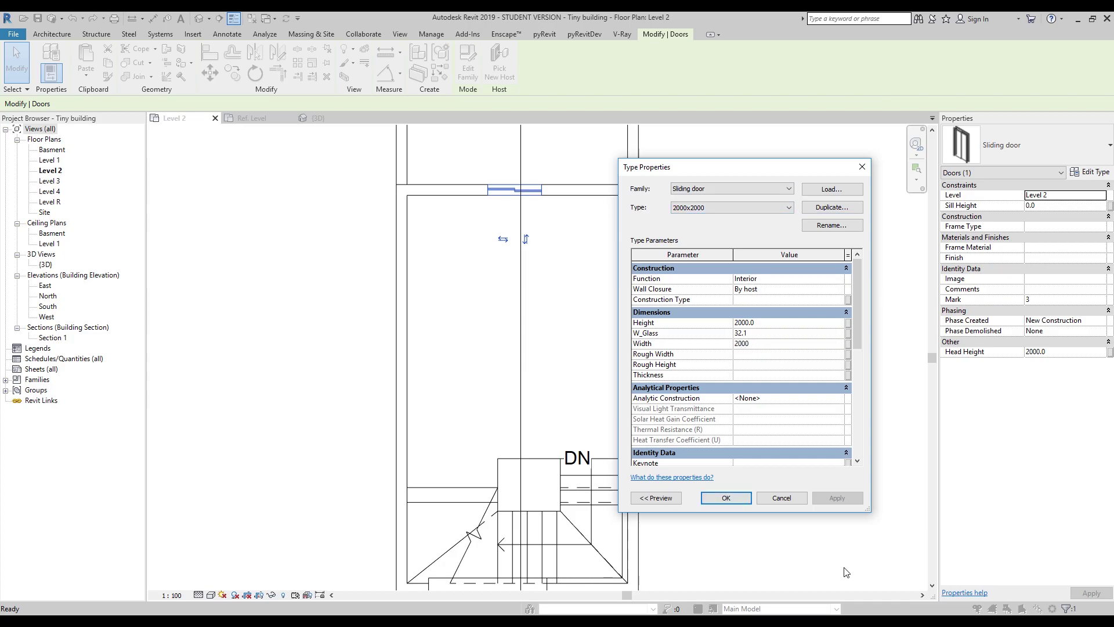
left_click(728, 498)
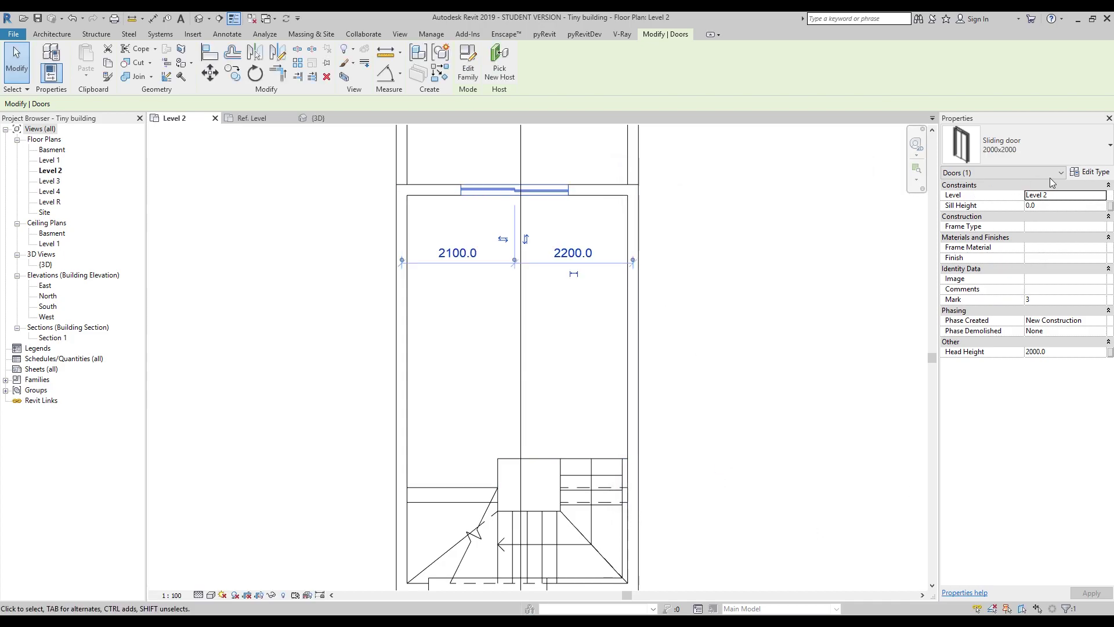
Step: Deselect the sliding door and open the Basment floor plan
middle_click_drag(668, 167, 736, 257)
scroll(683, 227, "down", 5)
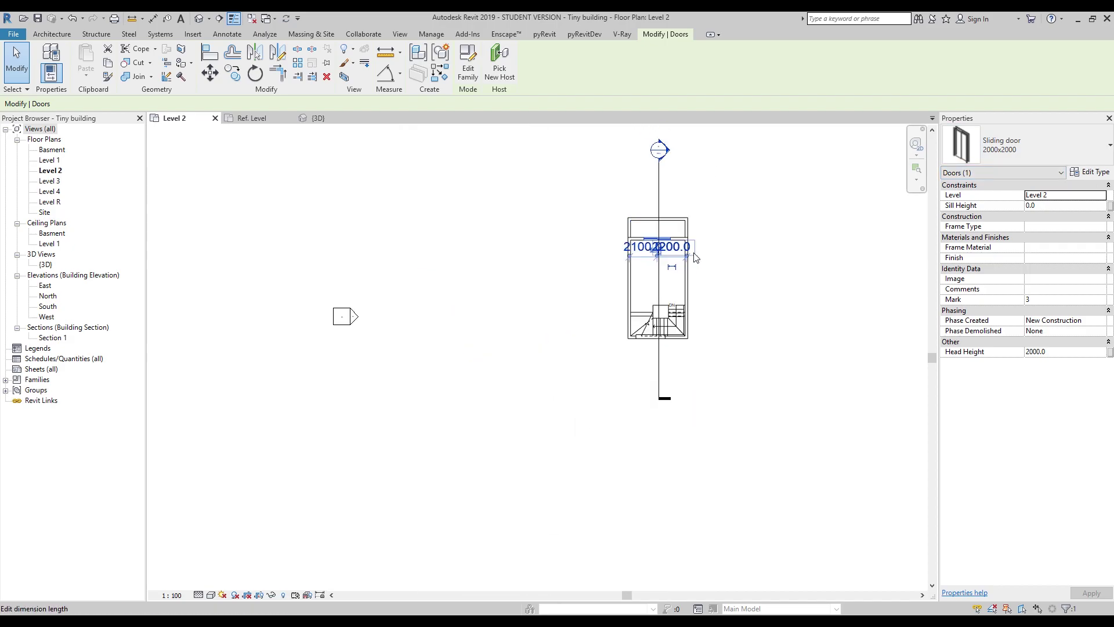
left_click(699, 254)
double_click(51, 150)
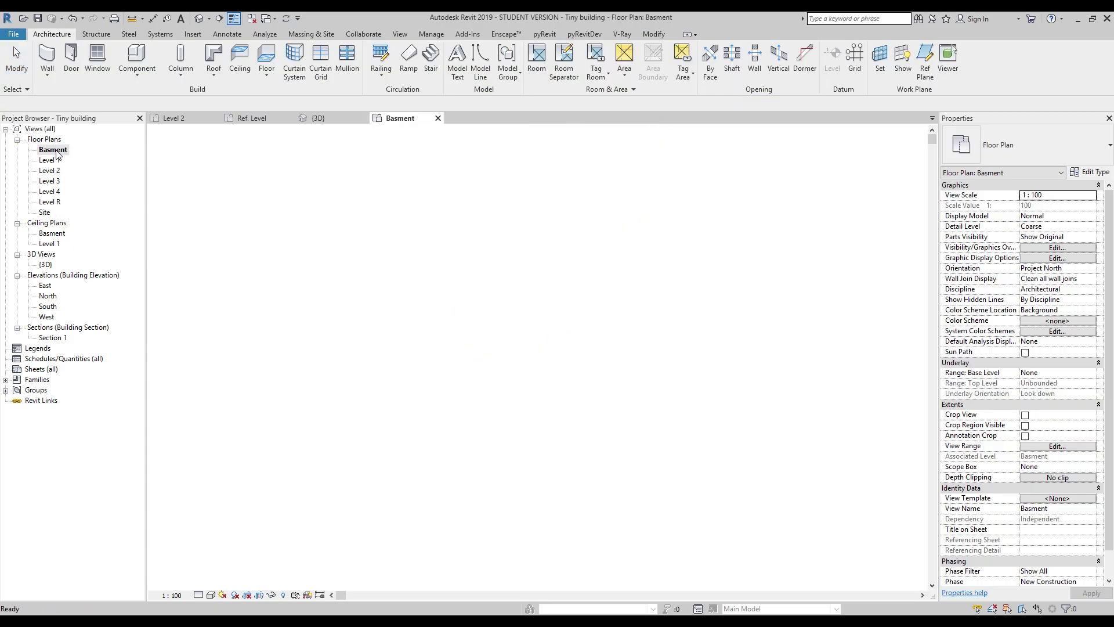
Step: Try placing a 1000x2000 sliding door in the Basment wall on grid line C, and delete it
left_click(71, 56)
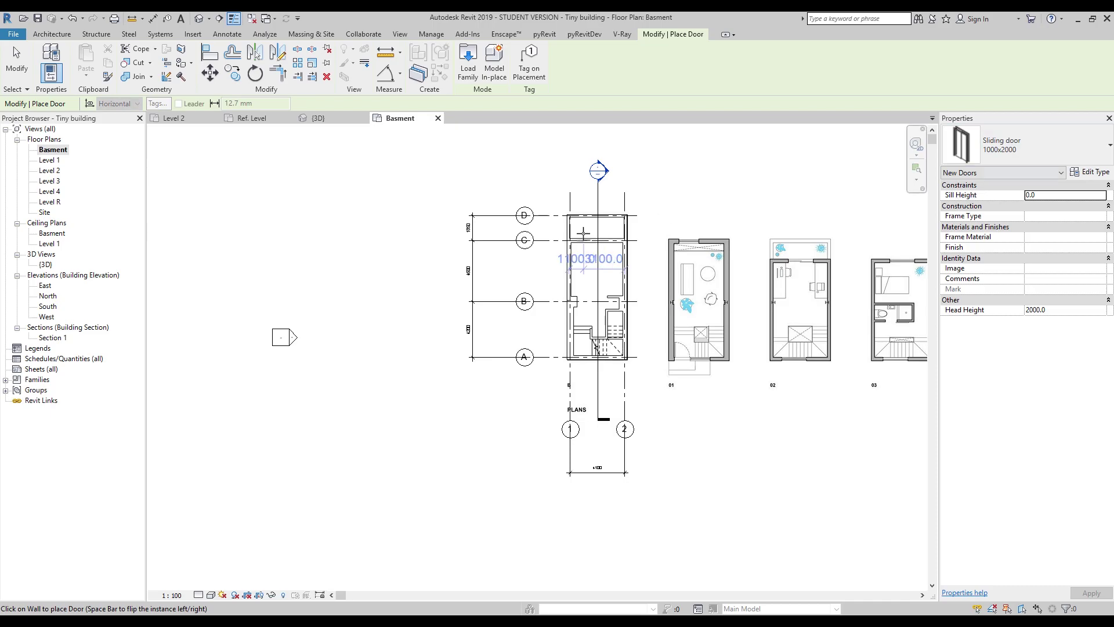
scroll(653, 220, "up", 5)
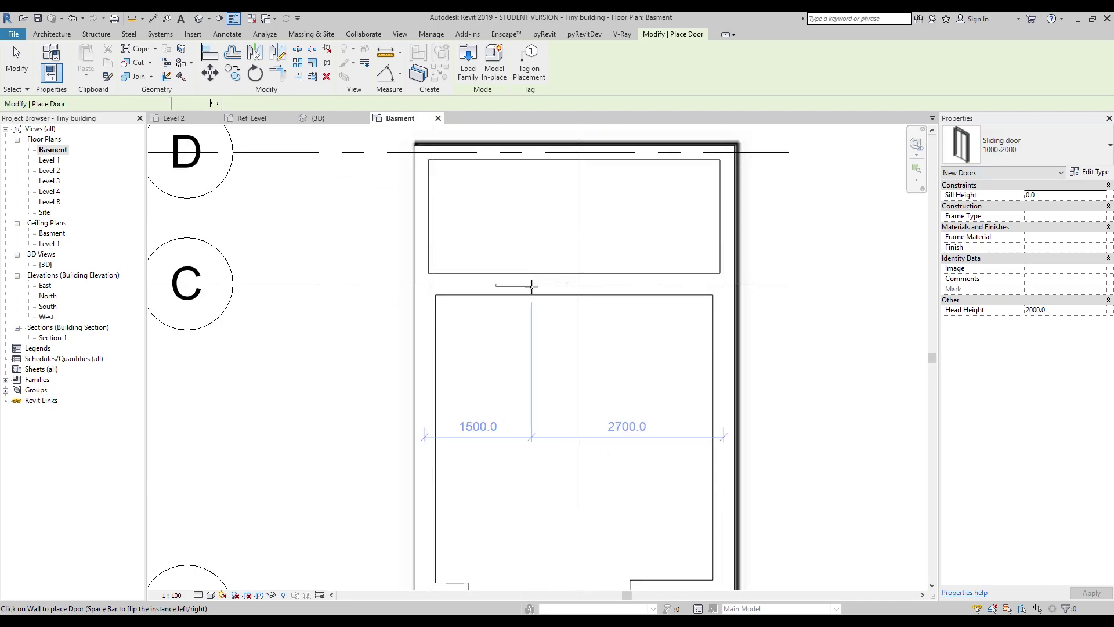
left_click(531, 284)
key("Escape")
left_click(531, 287)
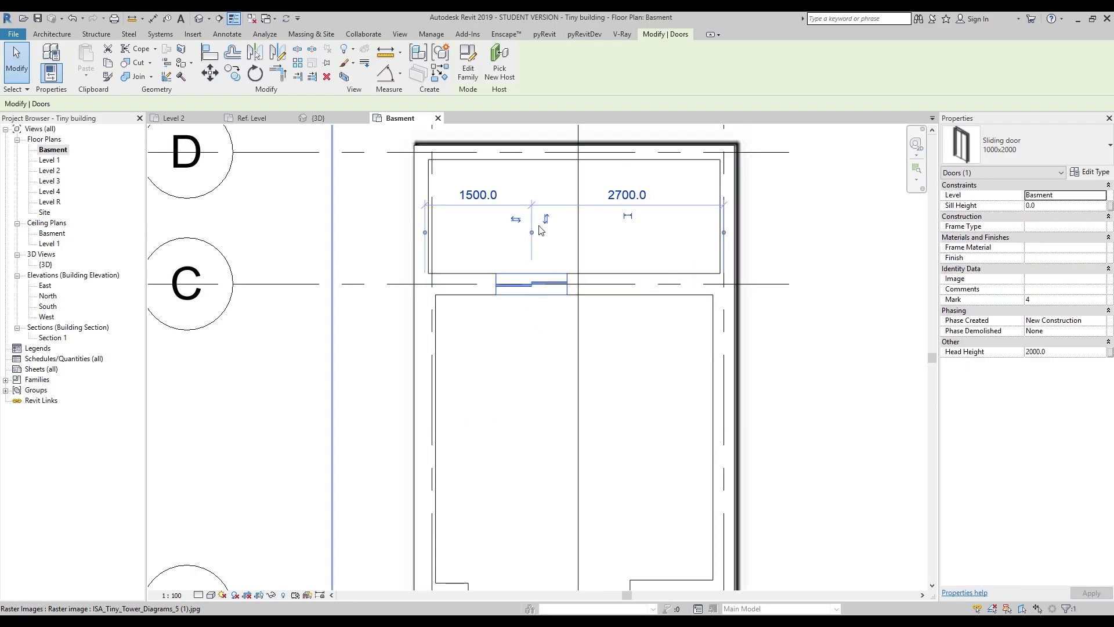
scroll(459, 252, "down", 4)
key("Delete")
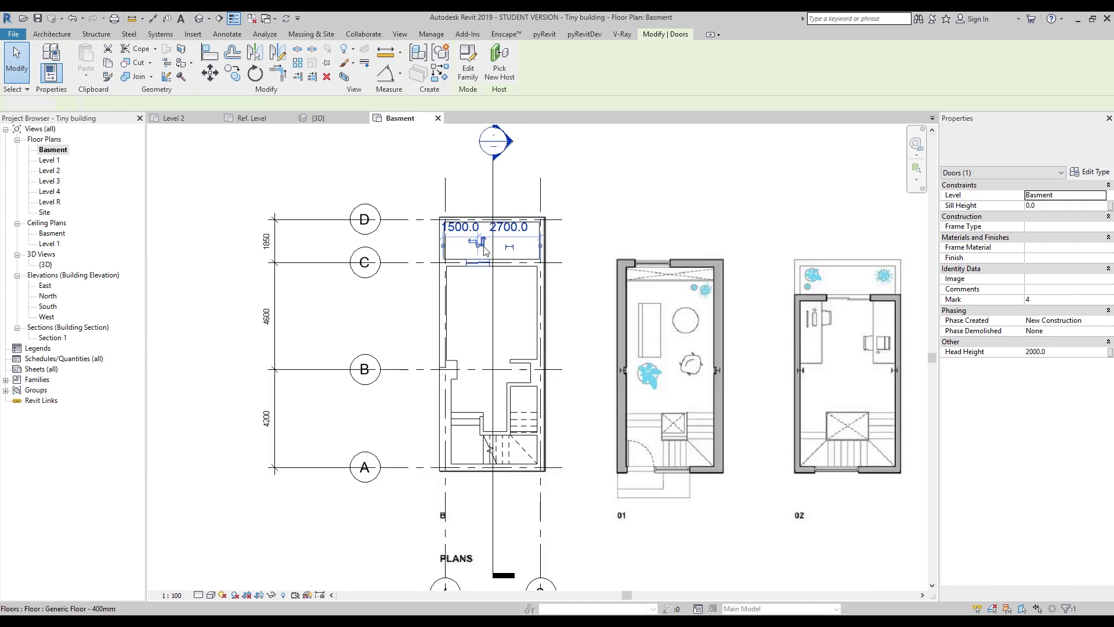
Step: Unpin the raster reference image in the Basment plan and move it up and to the left, clear of the building
scroll(516, 244, "down", 2)
middle_click_drag(516, 243, 537, 277)
scroll(537, 276, "down", 3)
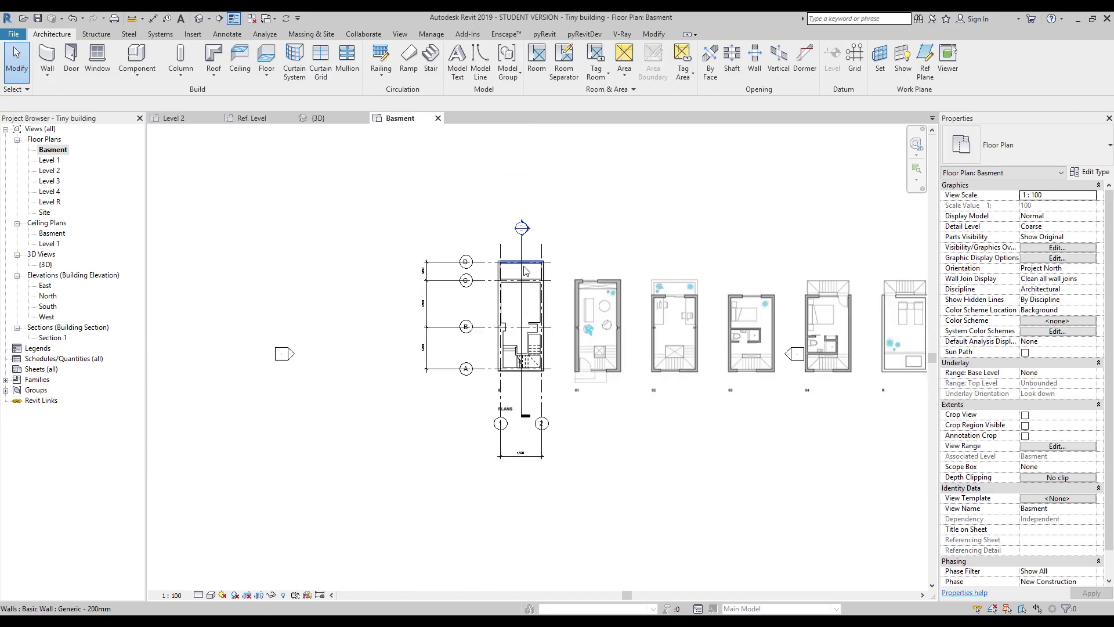
left_click(644, 270)
middle_click_drag(644, 269, 663, 324)
left_click(684, 327)
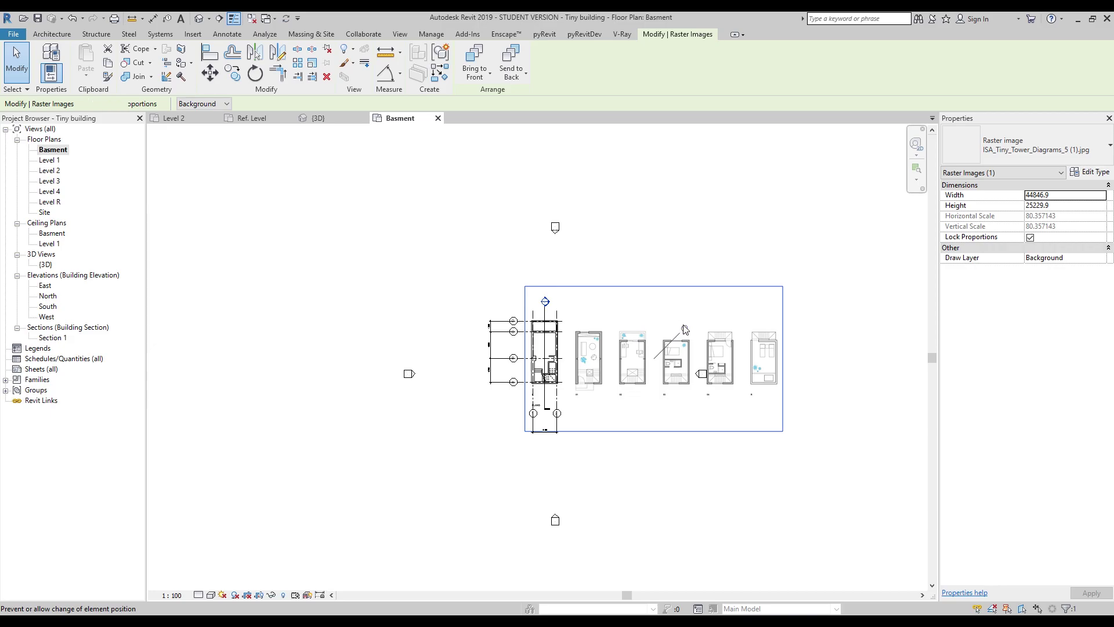
left_click_drag(650, 342, 374, 154)
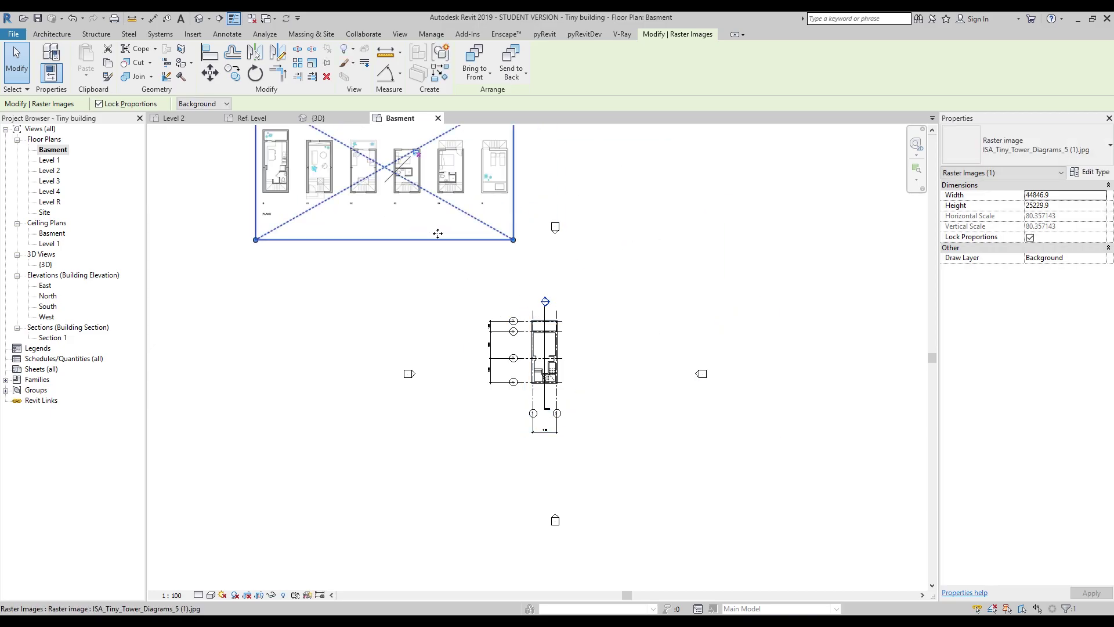
scroll(437, 234, "up", 1)
middle_click_drag(438, 234, 450, 264)
left_click(667, 317)
Step: Start placing a window and open the Windows library folder for loading a family
left_click(96, 58)
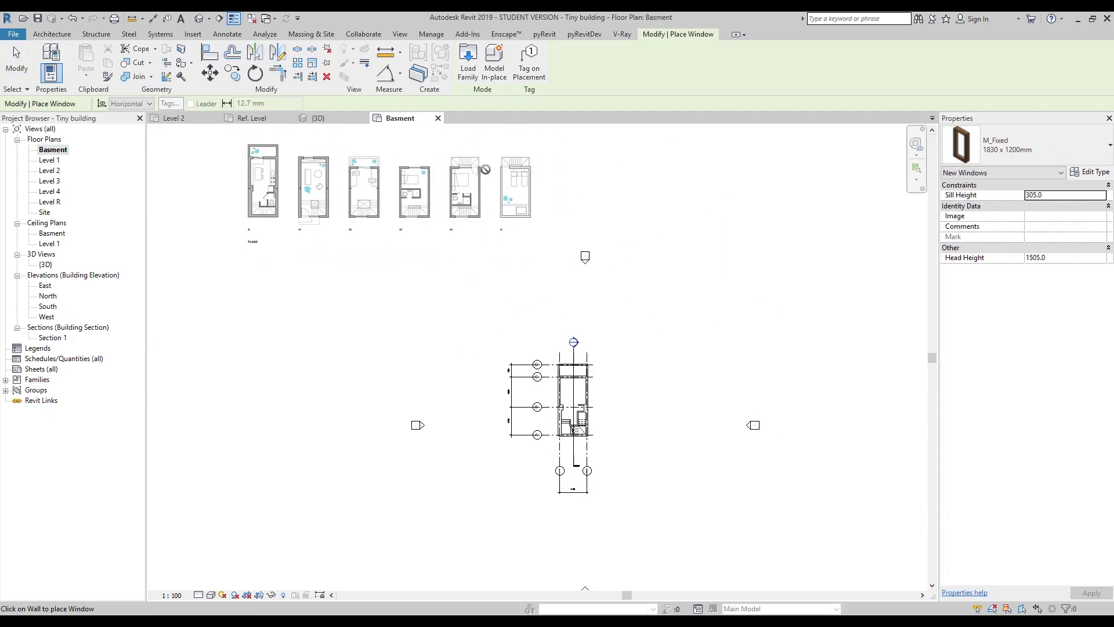
left_click(468, 58)
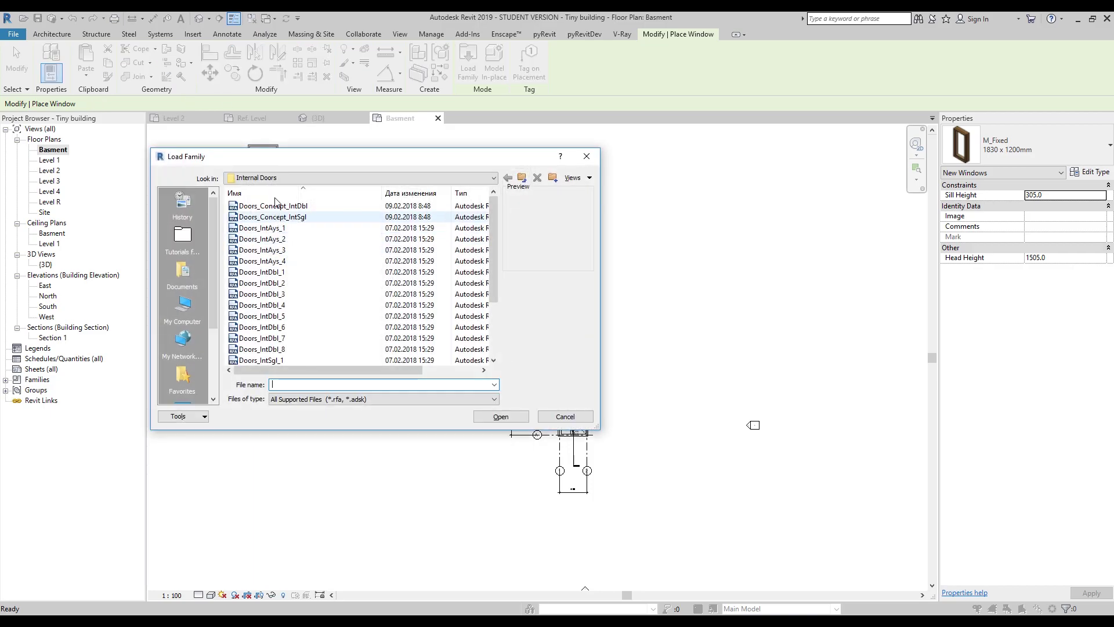
left_click(523, 178)
left_click(523, 178)
scroll(255, 290, "down", 6)
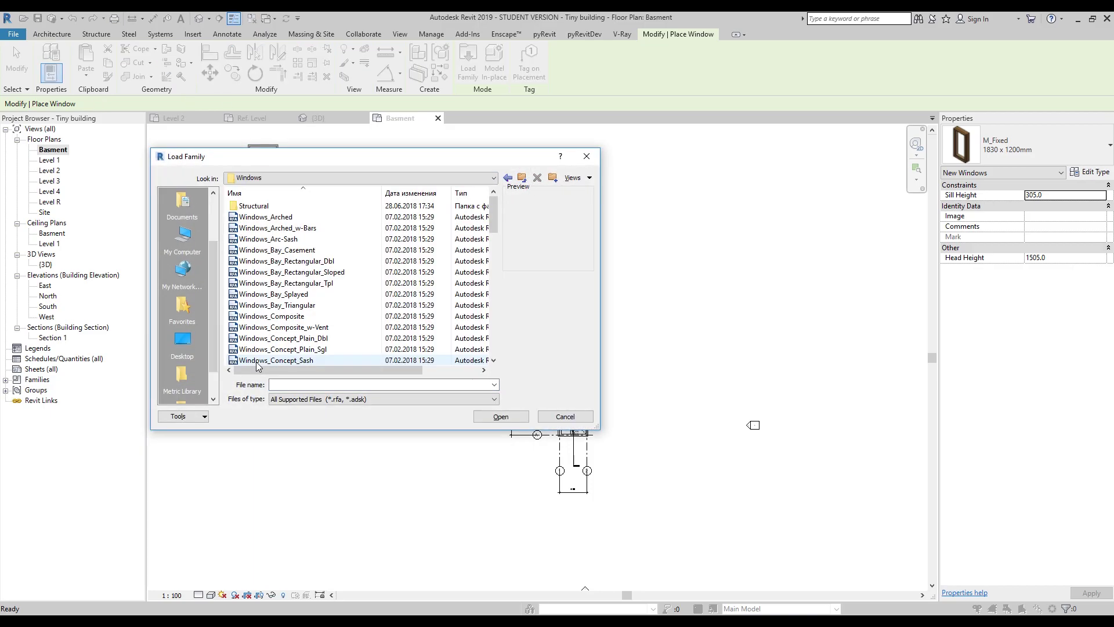
Step: Browse the previews of the window families in the Windows library folder for a suitable type
left_click(281, 239)
key("Down")
key("Down")
key("Down")
key("Down")
key("Down")
key("Down")
key("Down")
key("Down")
key("Down")
key("Down")
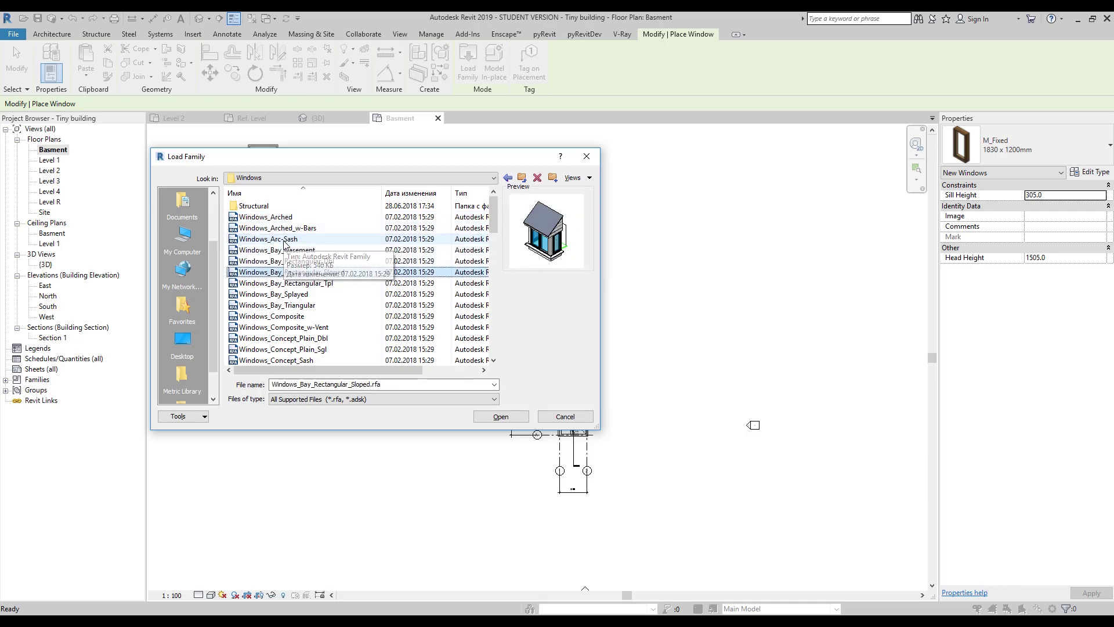
key("Down")
key("Down")
key("Down")
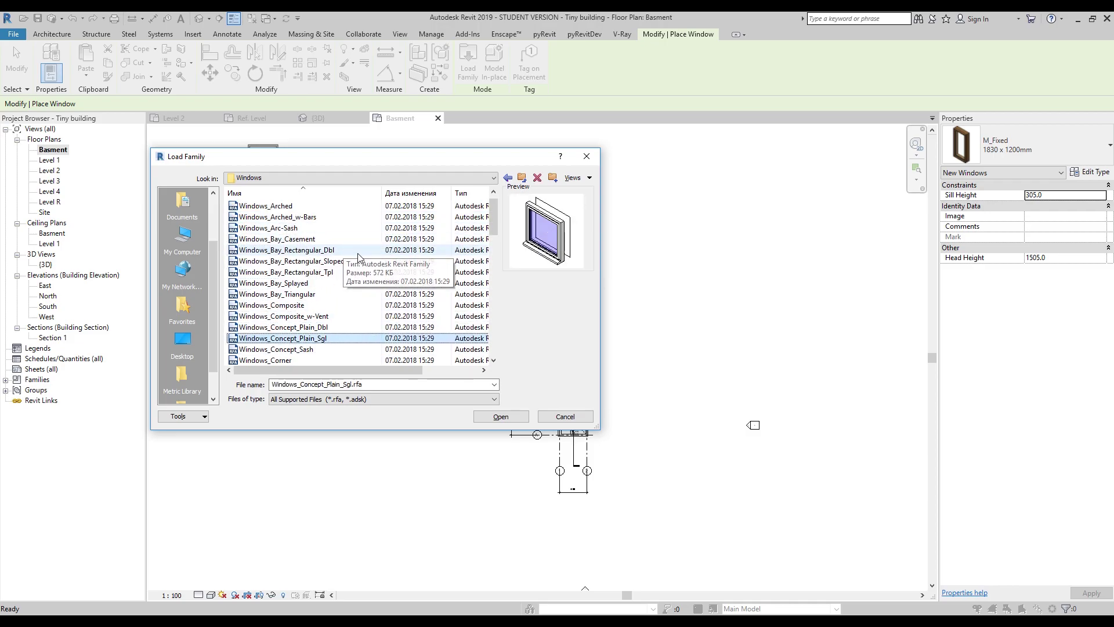
key("Down")
key("Down")
key("Down")
key("Down")
key("Down")
key("Down")
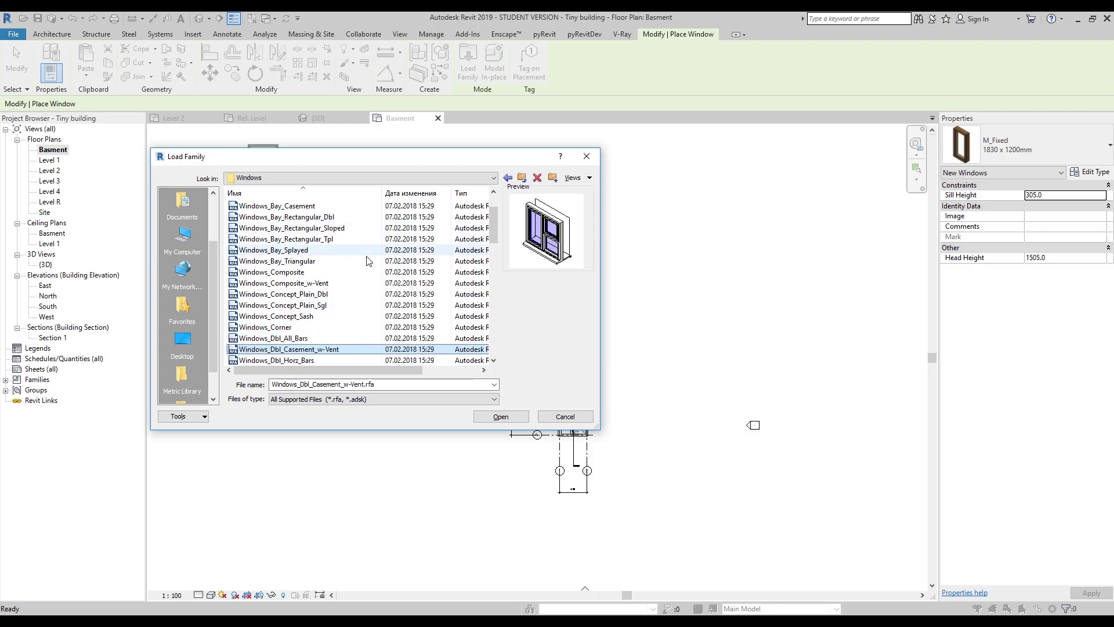
key("Down")
key("Down")
key("Down")
key("Down")
key("Down")
key("Down")
key("Down")
key("Down")
key("Down")
key("Down")
key("Down")
key("Down")
key("Down")
key("Down")
key("Down")
key("Down")
key("Down")
key("Down")
key("Down")
key("Down")
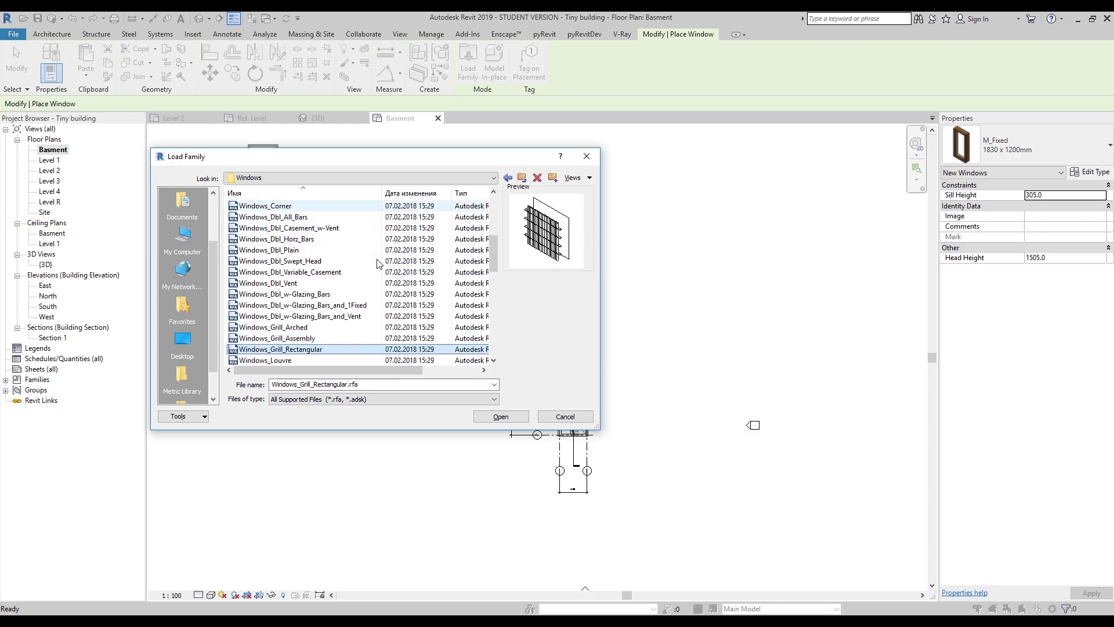
key("Down")
key("Down")
key("Down")
key("Down")
key("Down")
key("Down")
key("Down")
key("Down")
key("Down")
key("Down")
key("Down")
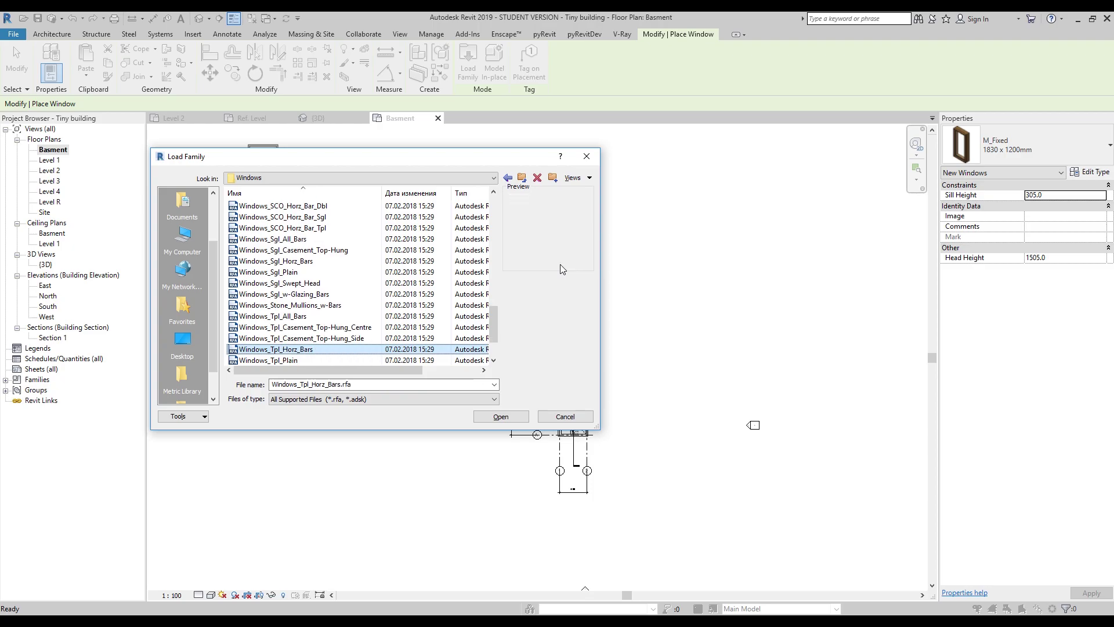
key("Up")
key("Up")
key("Up")
key("Up")
key("Up")
key("Up")
key("Up")
key("Up")
key("Up")
key("Up")
key("Up")
key("Up")
key("Up")
key("Up")
key("Up")
key("Up")
key("Up")
key("Up")
key("Up")
key("Up")
key("Up")
key("Up")
key("Up")
key("Up")
key("Up")
key("Up")
key("Up")
key("Up")
key("Up")
key("Up")
key("Up")
key("Up")
key("Up")
key("Up")
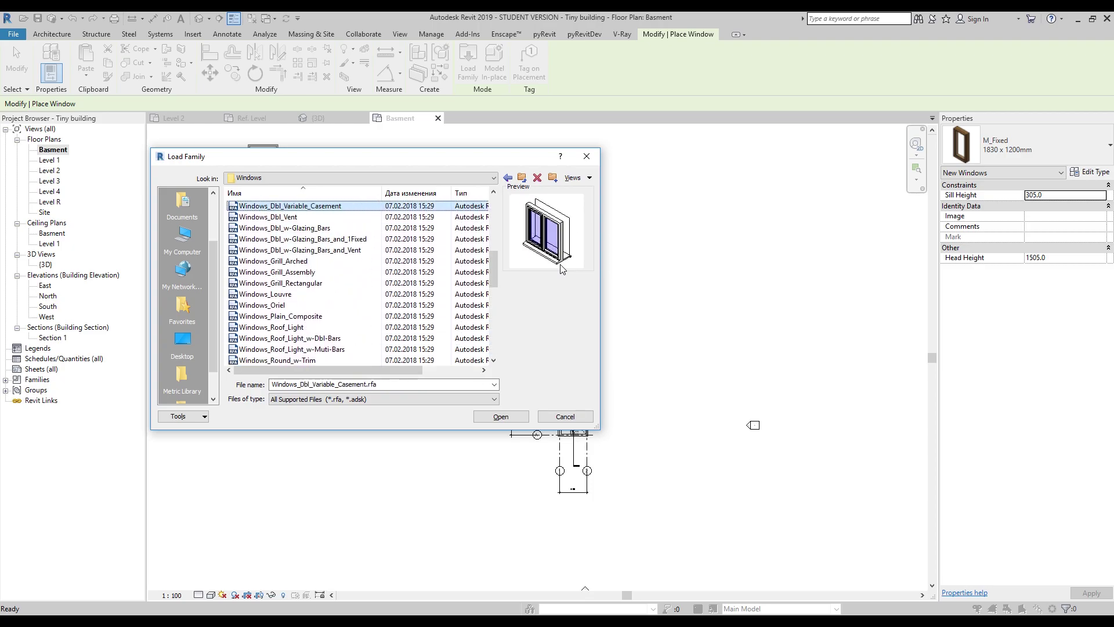
key("Up")
key("Up")
key("Up")
key("Up")
key("Up")
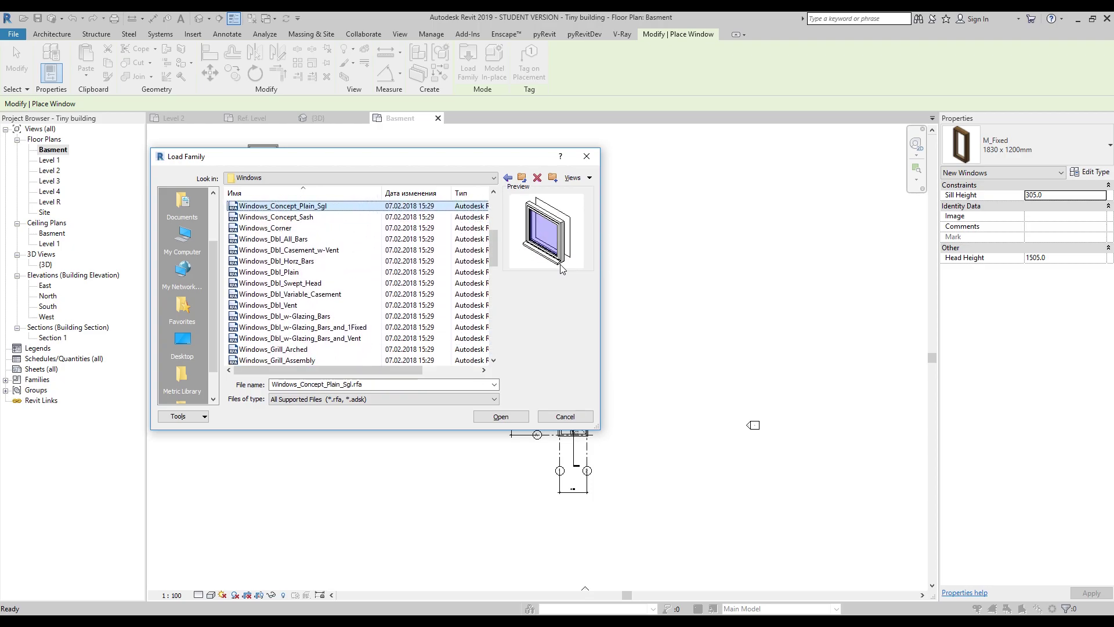
key("Up")
key("Up")
key("Up")
key("Up")
key("Up")
key("Up")
key("Up")
key("Up")
key("Up")
key("Up")
key("Up")
key("Up")
key("Up")
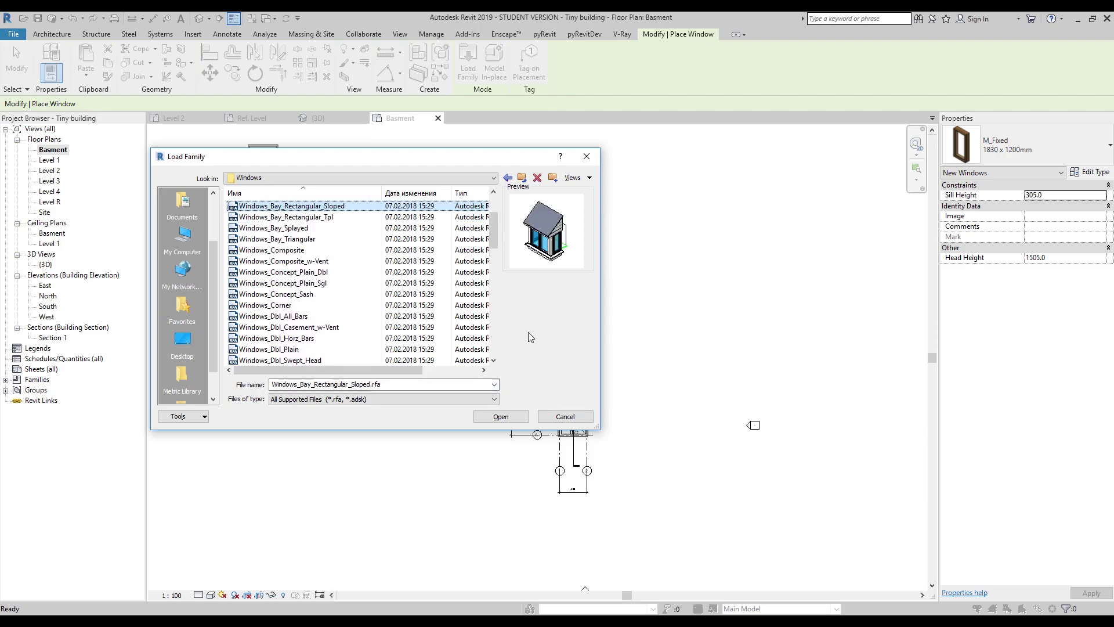
Step: Load the Windows_Concept_Plain_Dbl window family into the project
key("Down")
key("Down")
key("Down")
key("Down")
key("Down")
key("Down")
key("Down")
key("Down")
key("Down")
key("Down")
key("Down")
key("Down")
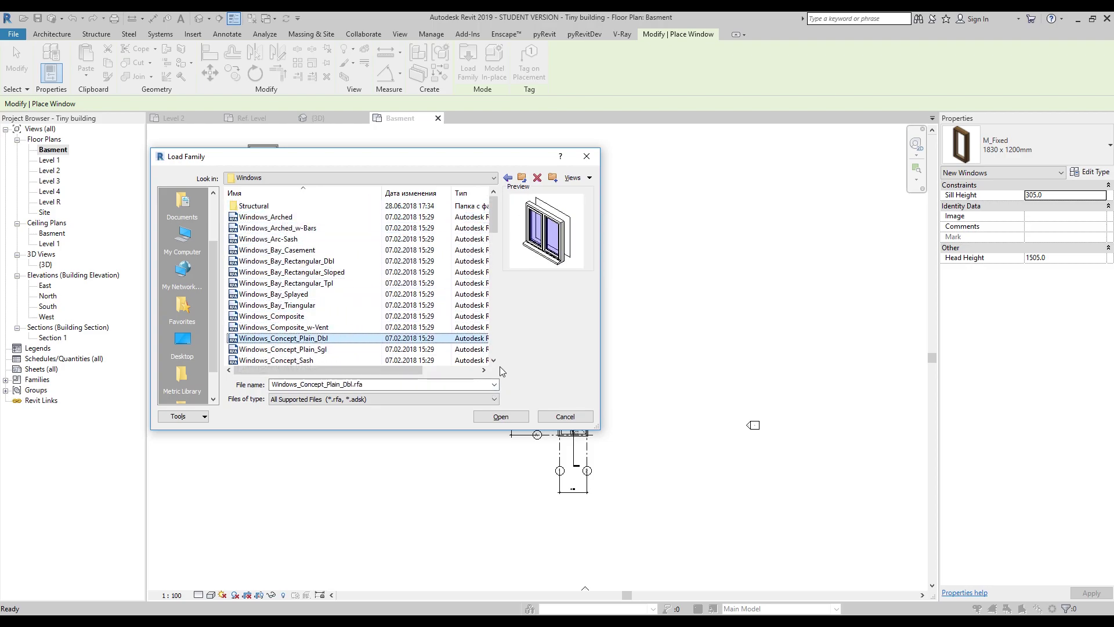
left_click(502, 416)
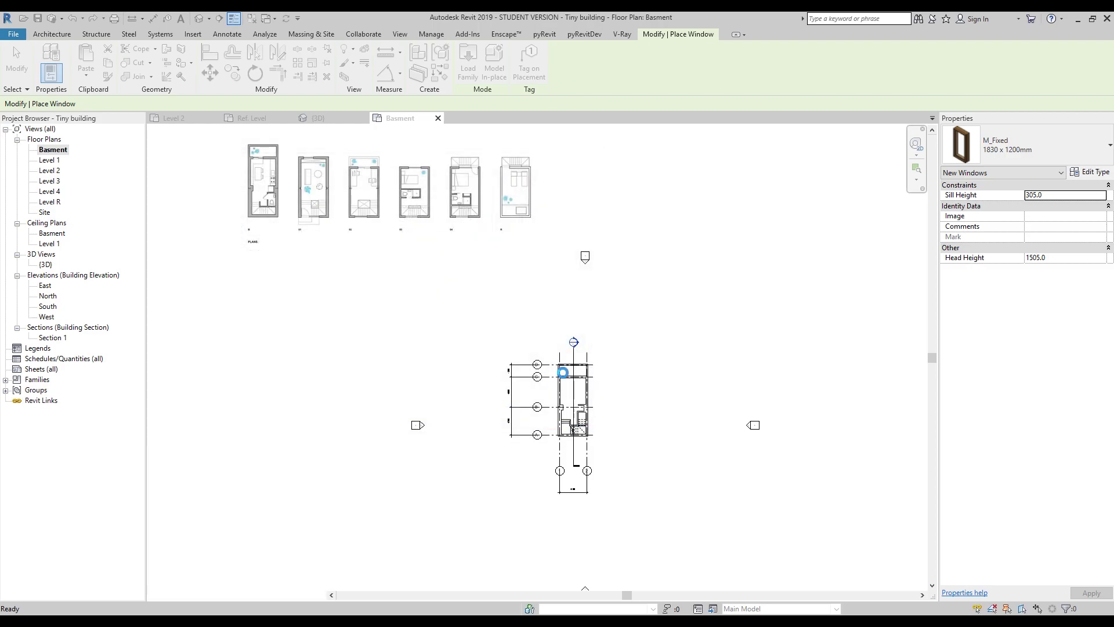
Step: Place a 910x910mm Windows_Concept_Plain_Dbl window in the Basment wall on grid line C, 900 mm from the wall end near grid line 1
scroll(564, 376, "up", 10)
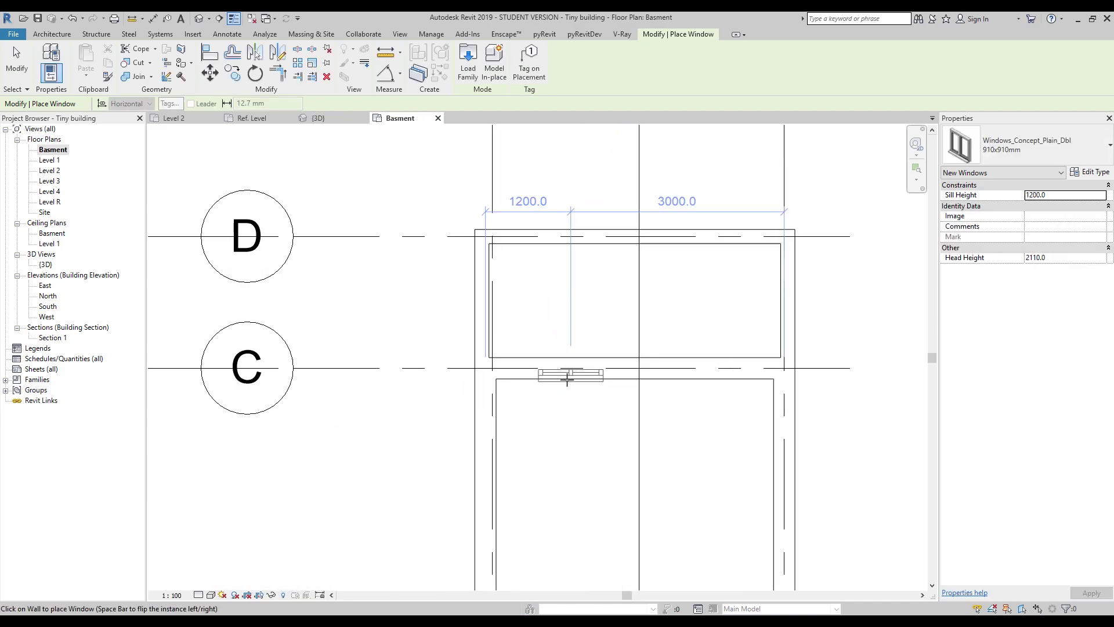
scroll(567, 380, "up", 1)
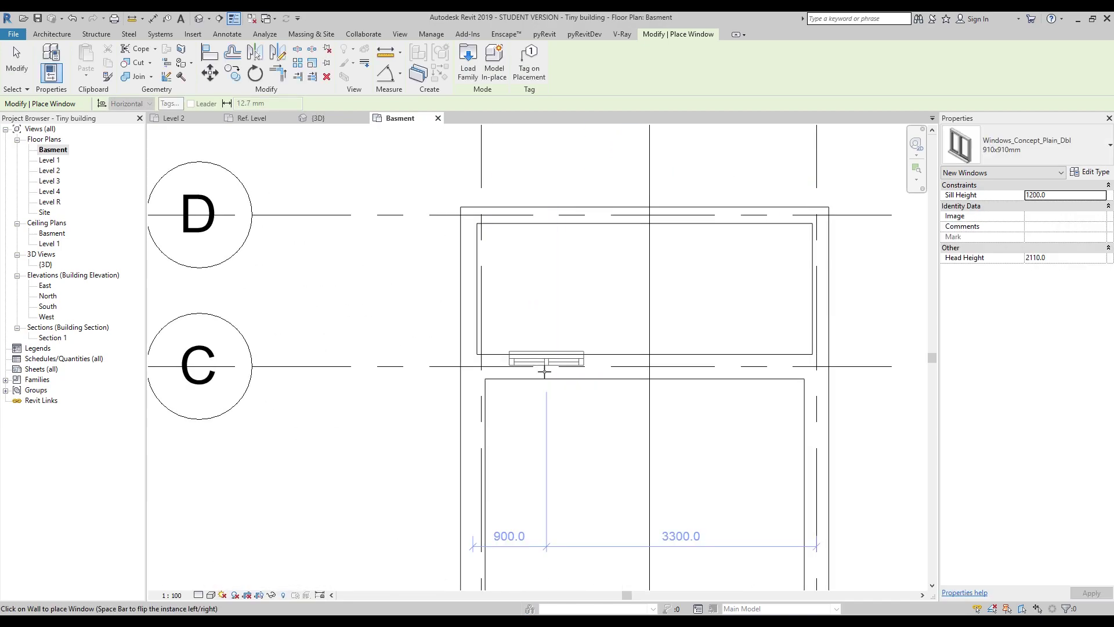
key("space")
left_click(545, 365)
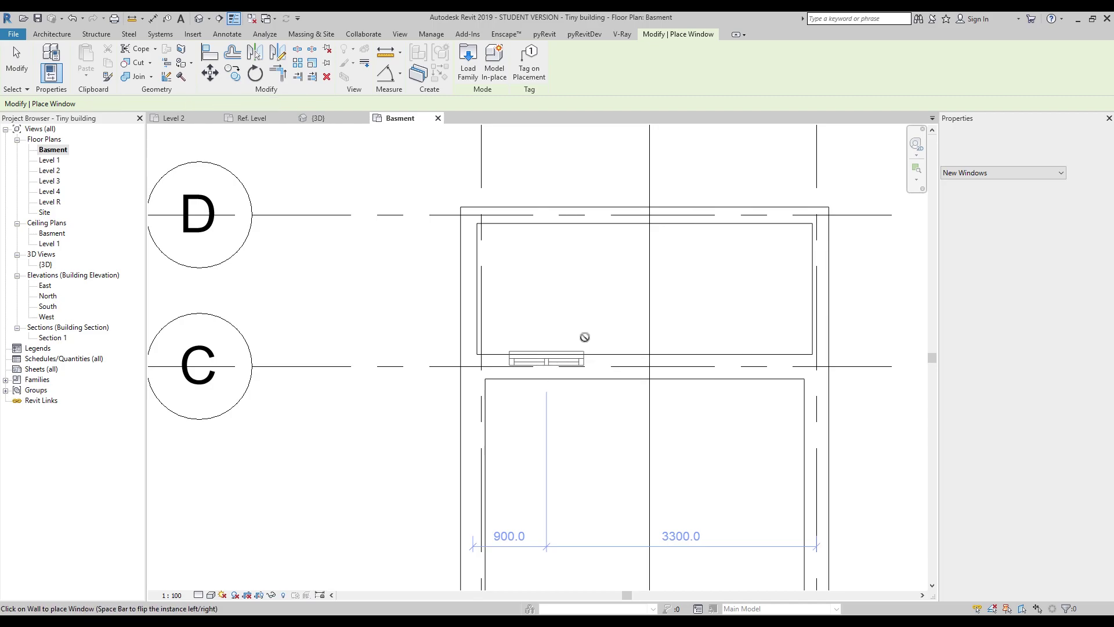
scroll(566, 336, "down", 3)
key("Escape")
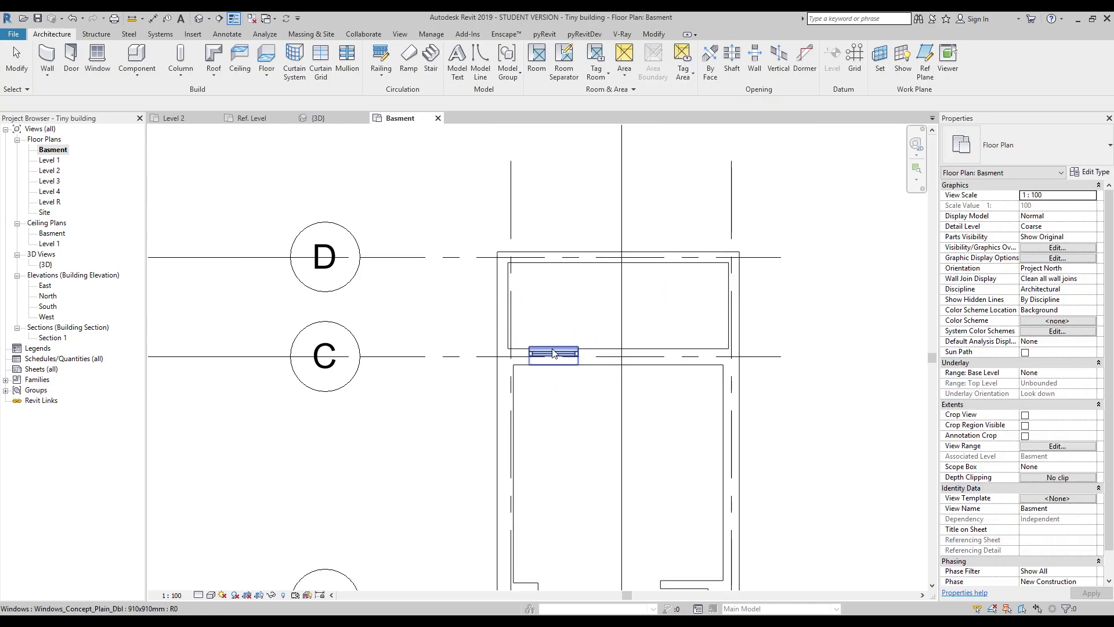
Step: Isolate the new window in a 3D selection box, inspect it there with its host walls, and close the 3D view
left_click(552, 348)
scroll(555, 350, "up", 4)
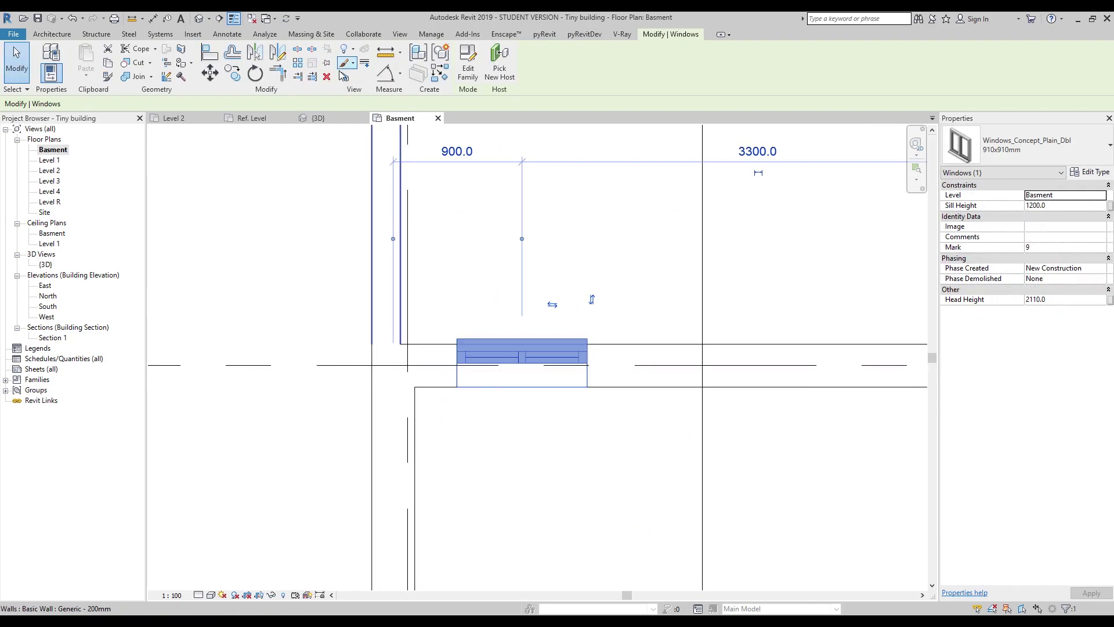
left_click(344, 76)
scroll(438, 262, "down", 2)
left_click(496, 302)
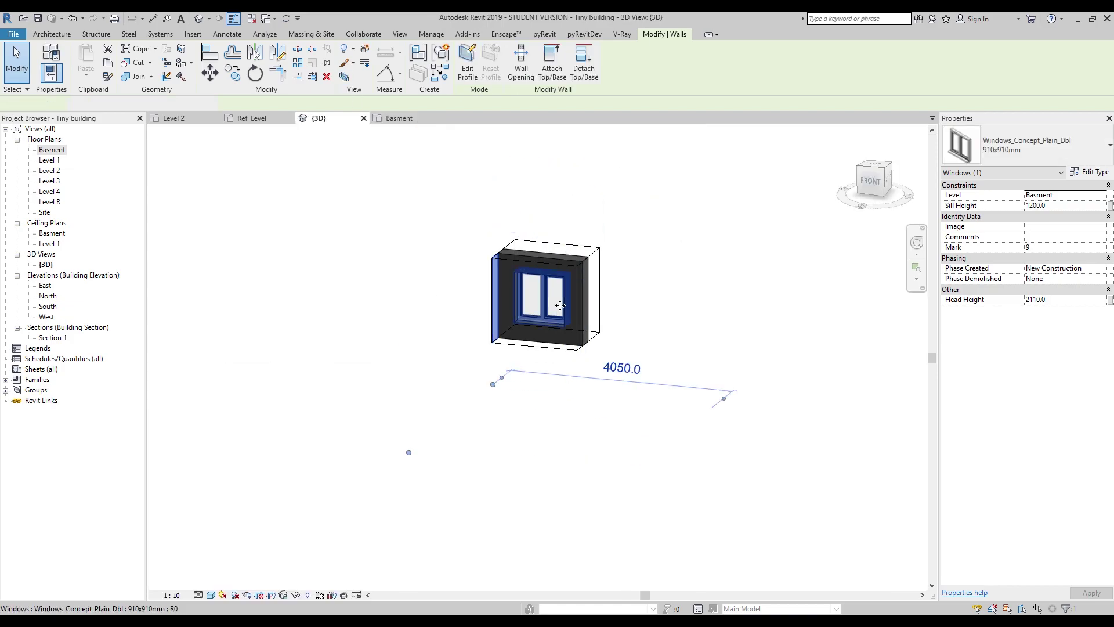
middle_click_drag(497, 304, 381, 455, "shift")
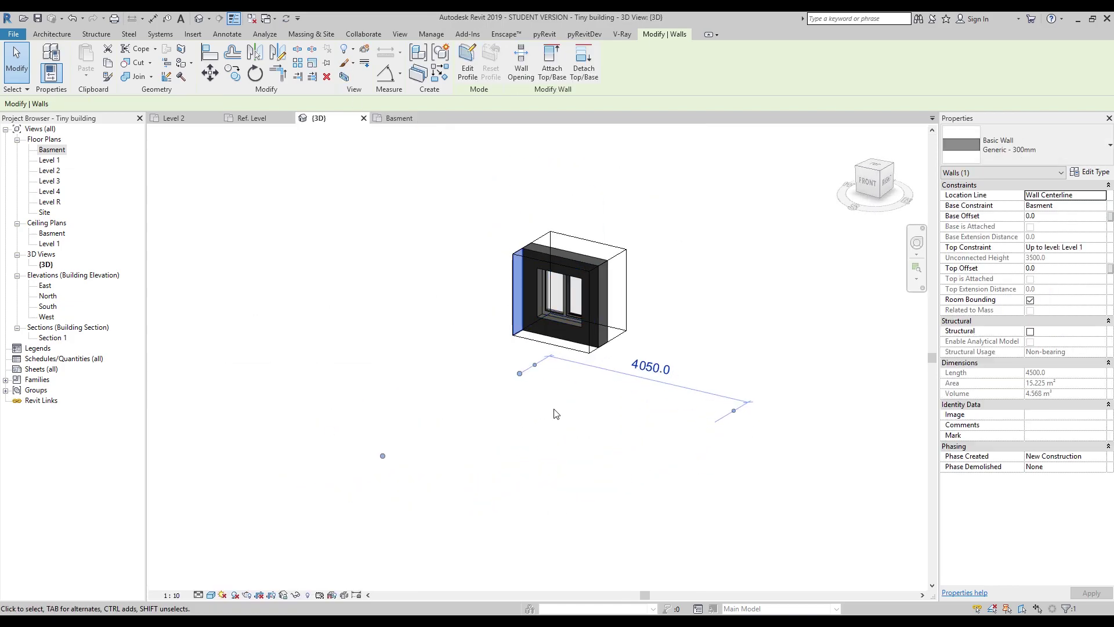
key("Escape")
left_click(362, 117)
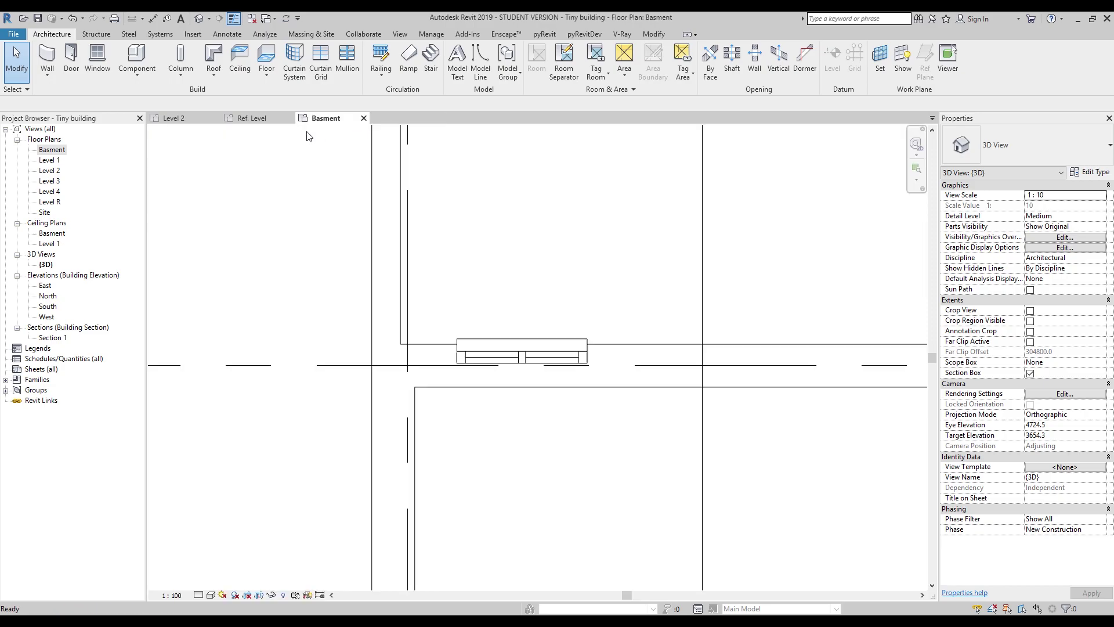
Step: Try flipping the window on grid line C to the other wall face, and restore its original facing
scroll(544, 232, "down", 4)
scroll(543, 232, "up", 5)
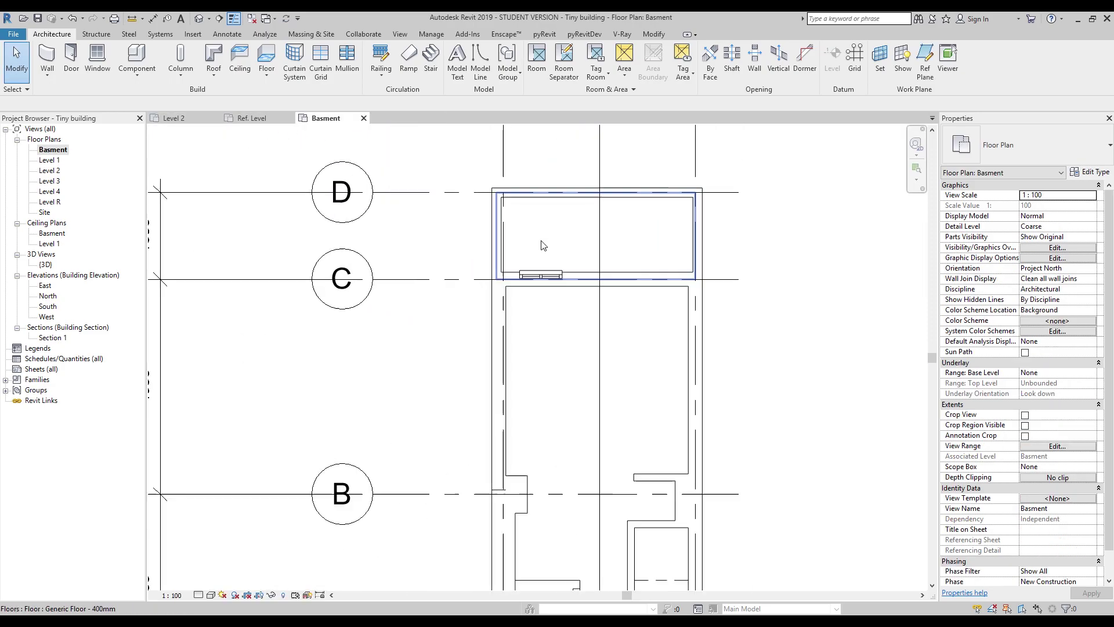
left_click(540, 304)
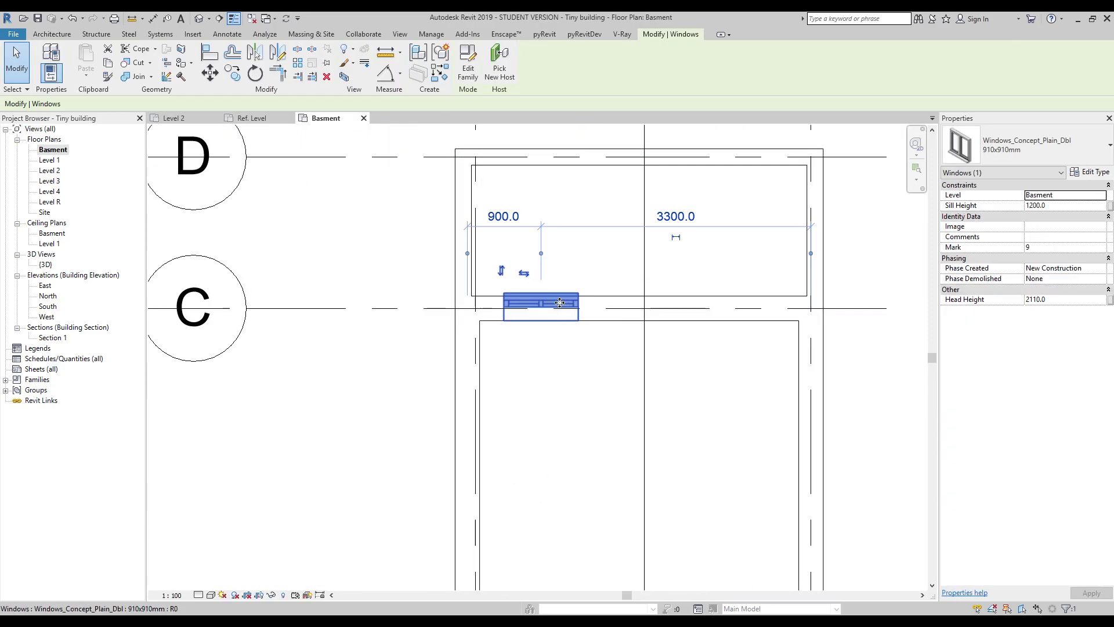
key("Escape")
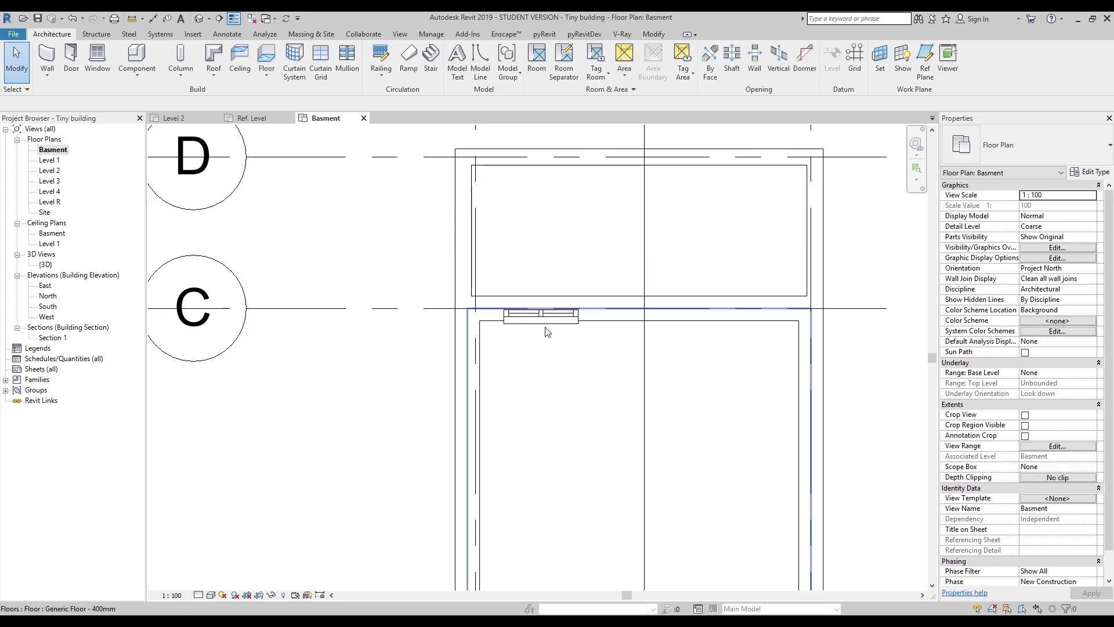
left_click(540, 316)
left_click(503, 345)
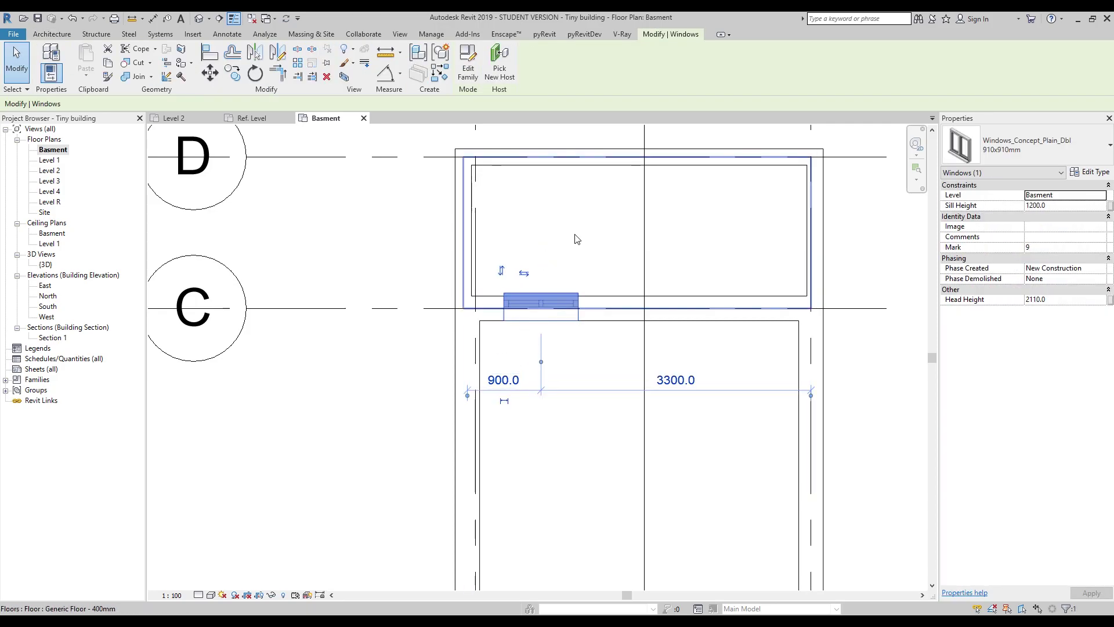
left_click(575, 238)
scroll(575, 233, "down", 6)
key("Escape")
Step: Examine the raster reference plans from B to R for the window and door positions on each level
middle_click_drag(727, 223, 670, 254)
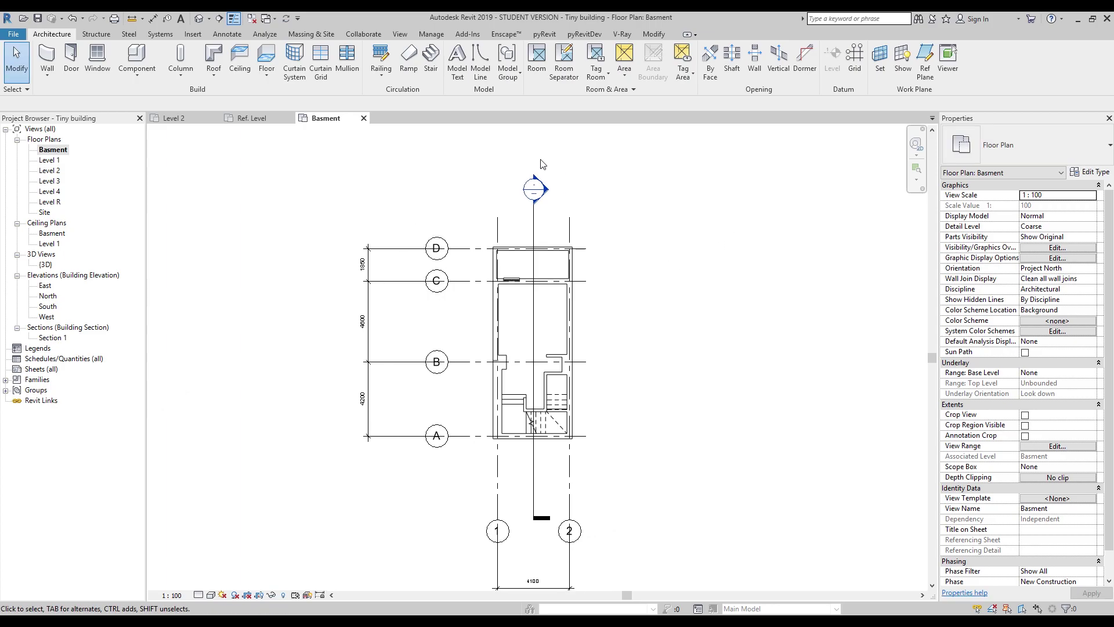
middle_click_drag(530, 142, 595, 346)
scroll(586, 319, "down", 5)
middle_click_drag(493, 278, 558, 348)
scroll(469, 303, "up", 7)
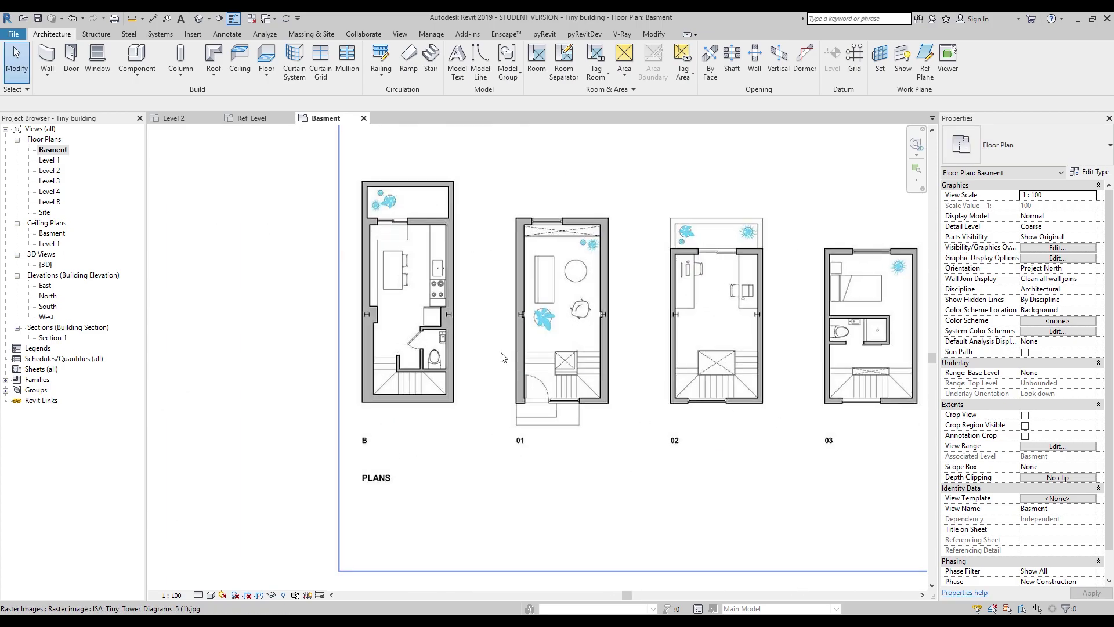
middle_click_drag(503, 355, 380, 310)
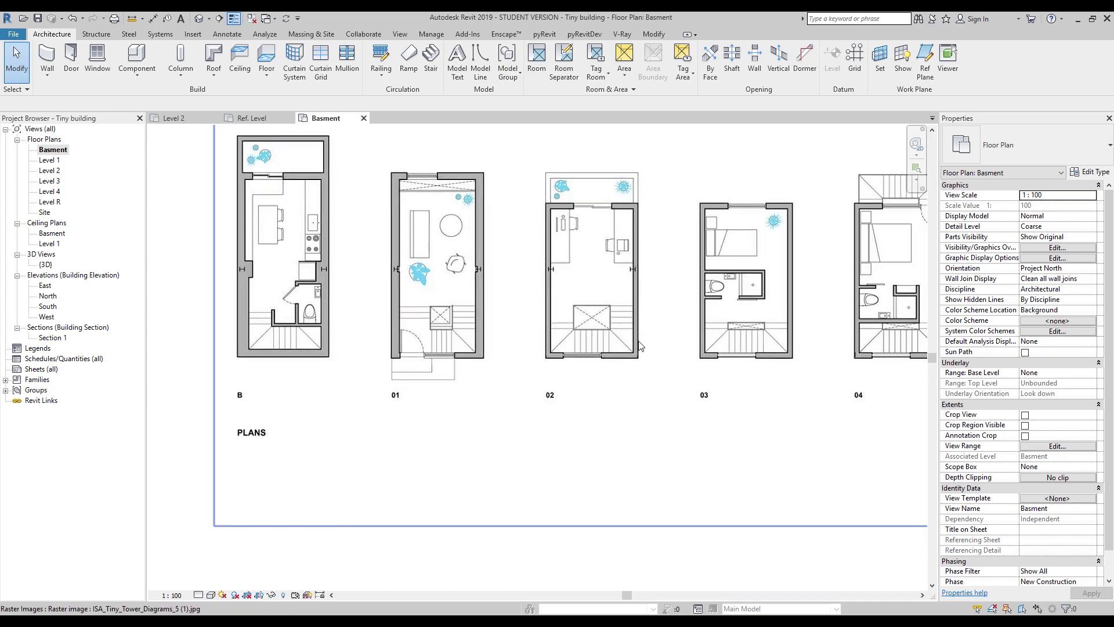
middle_click_drag(640, 346, 581, 352)
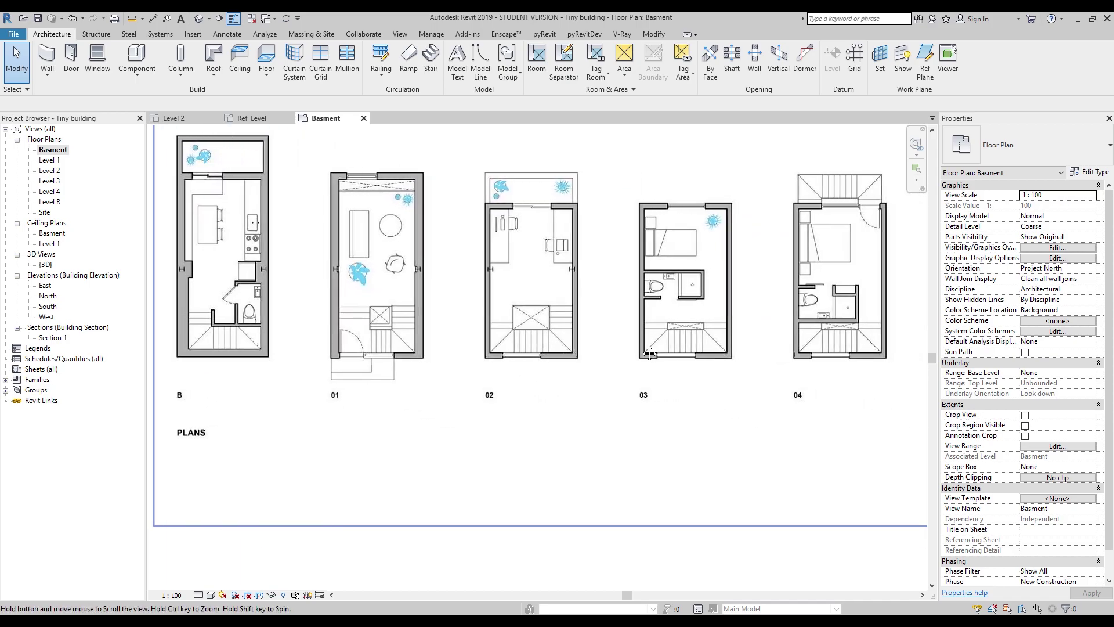
middle_click_drag(665, 350, 563, 331)
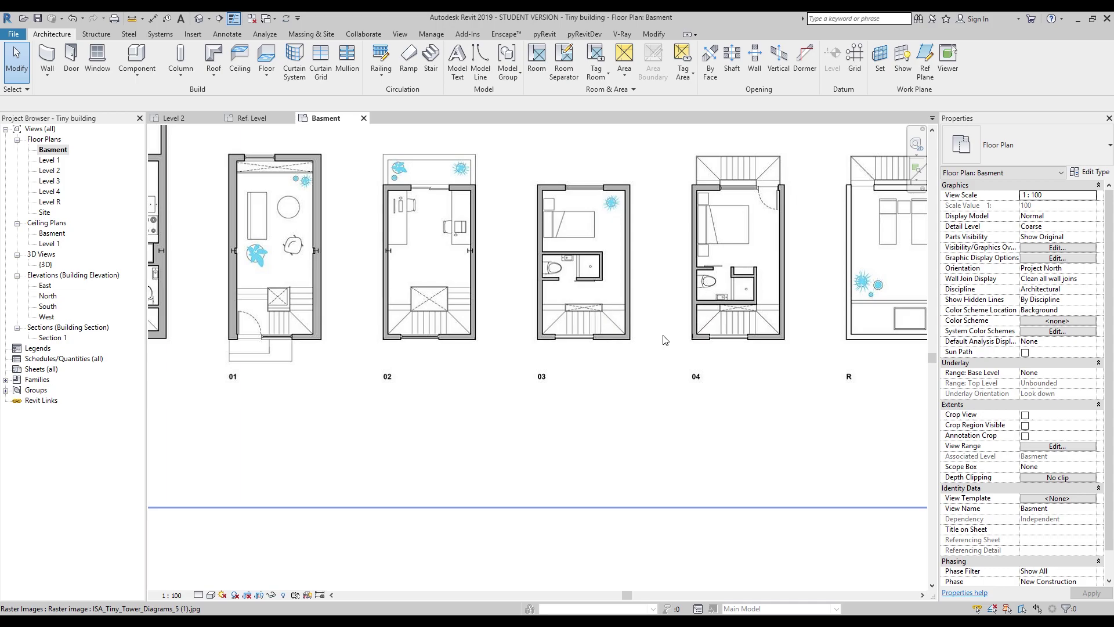
scroll(588, 278, "up", 5)
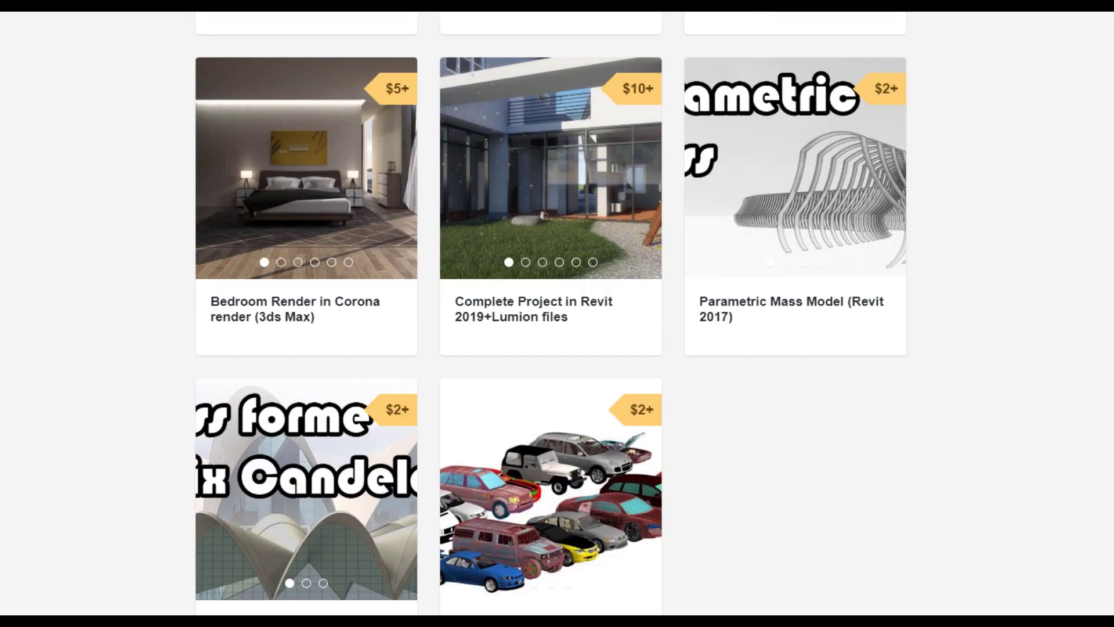
Step: Switch to the model store page in the browser and look through its product listings
scroll(551, 313, "up", 11)
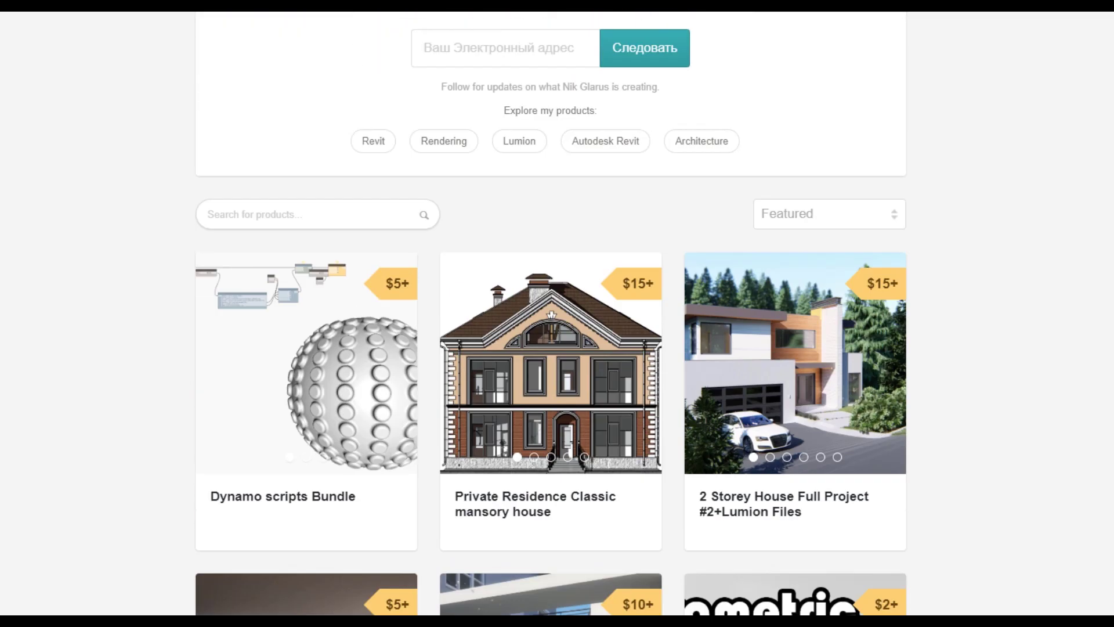
scroll(465, 603, "down", 3)
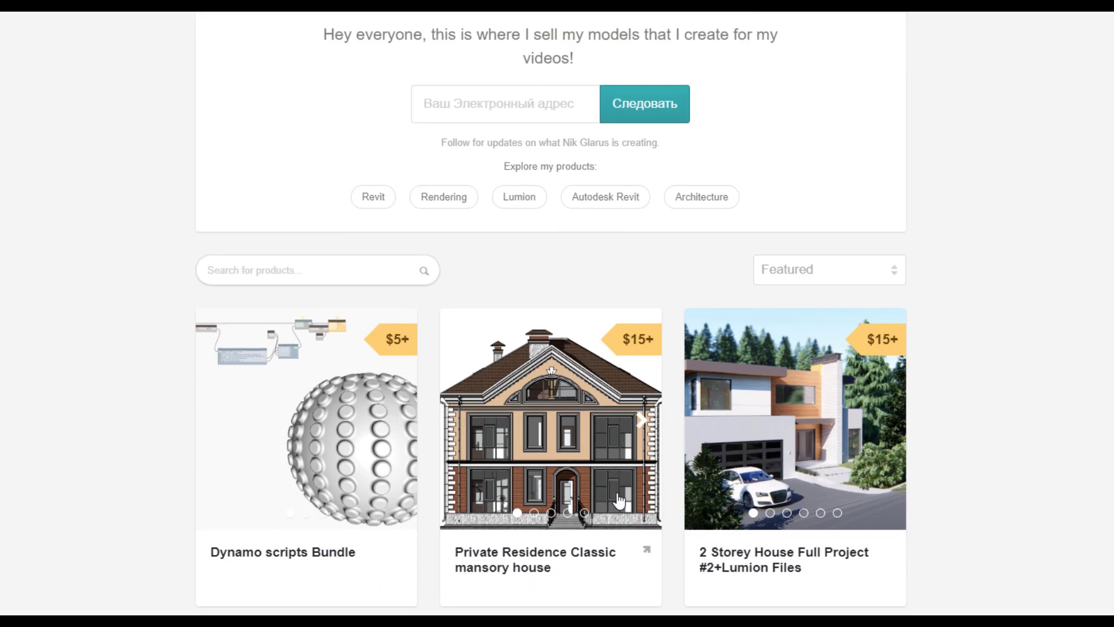
scroll(548, 476, "down", 3)
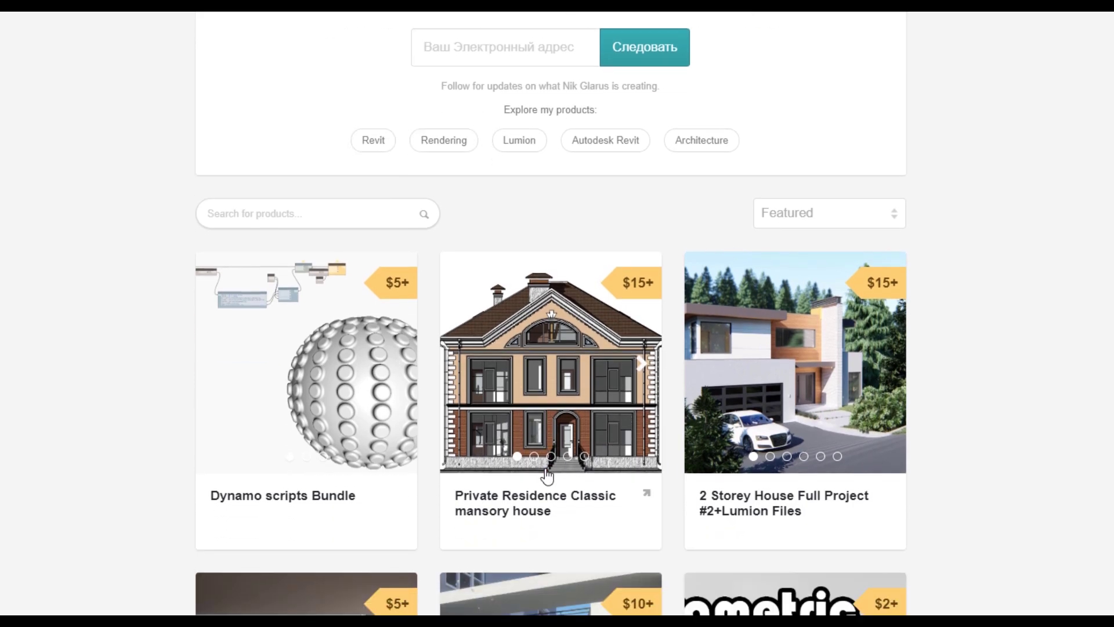
scroll(556, 441, "down", 3)
scroll(917, 365, "up", 3)
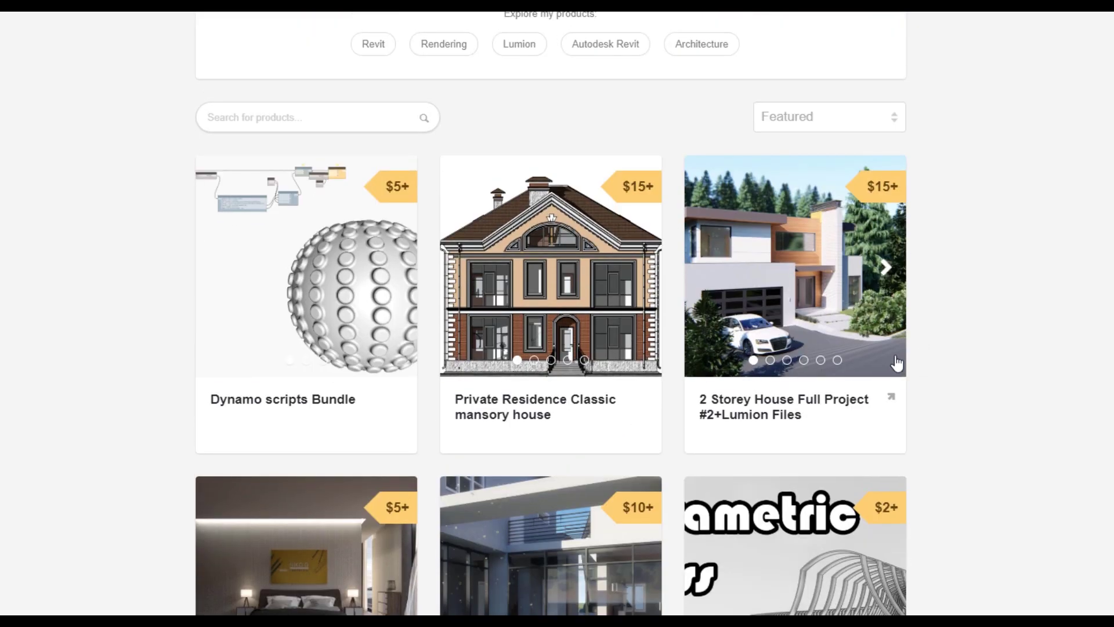
scroll(992, 419, "up", 6)
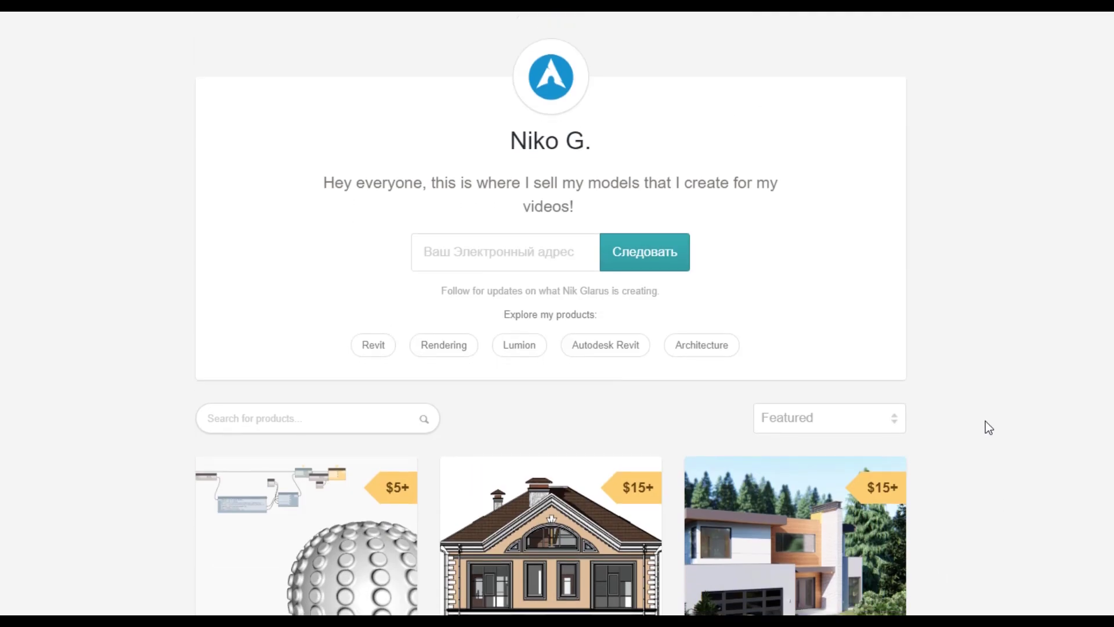
scroll(985, 421, "down", 6)
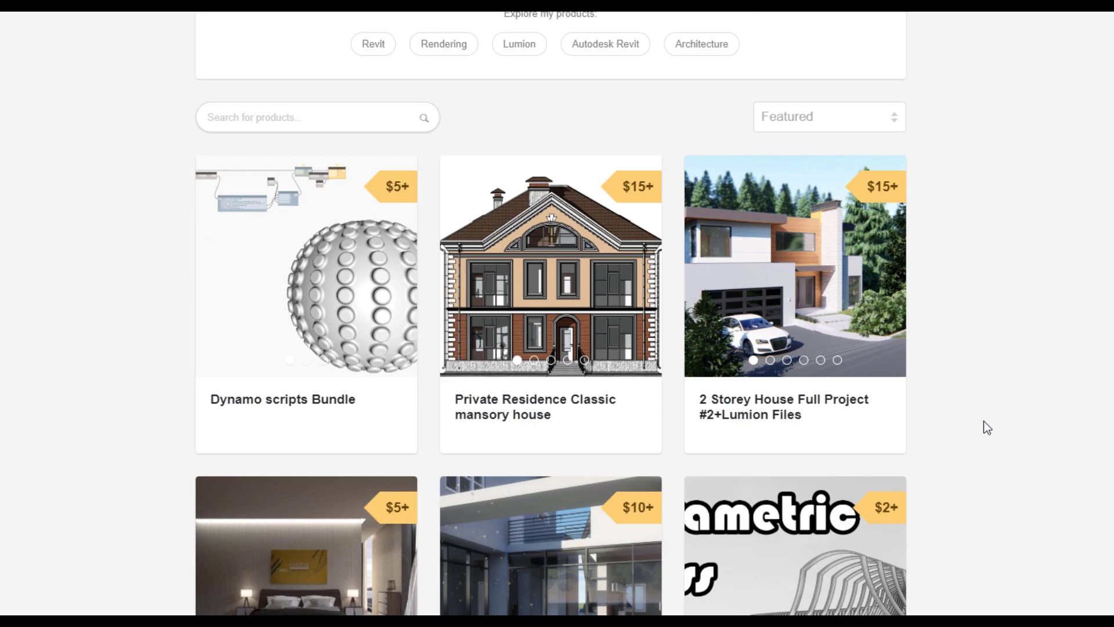
scroll(984, 421, "down", 3)
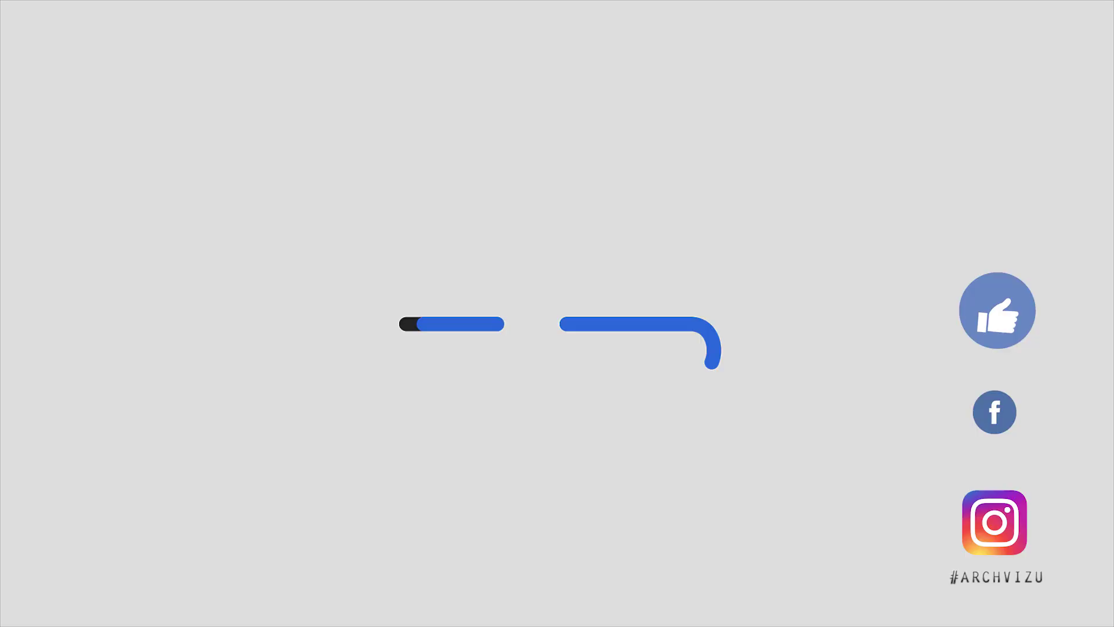